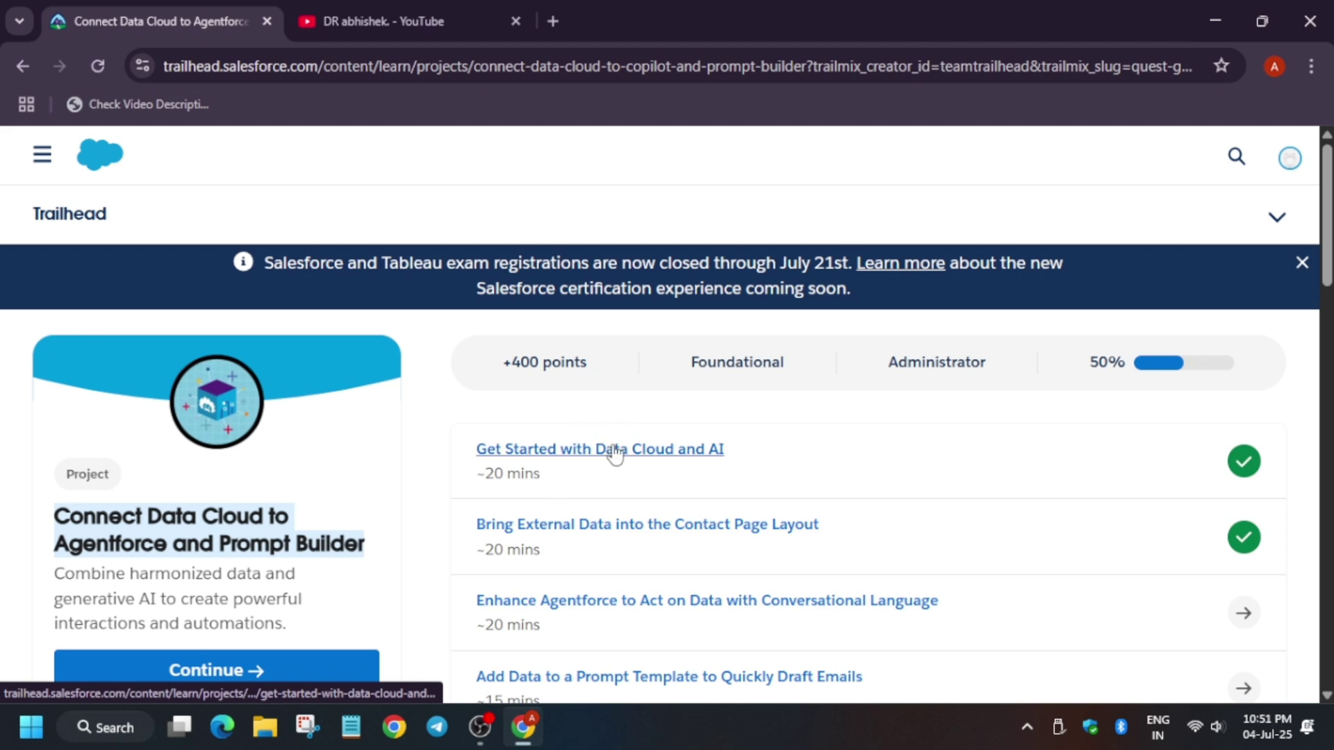
Switch to YouTube and view the full playlist Connect Data Cloud to Agentforce and Prompt Builder.
left_click(425, 19)
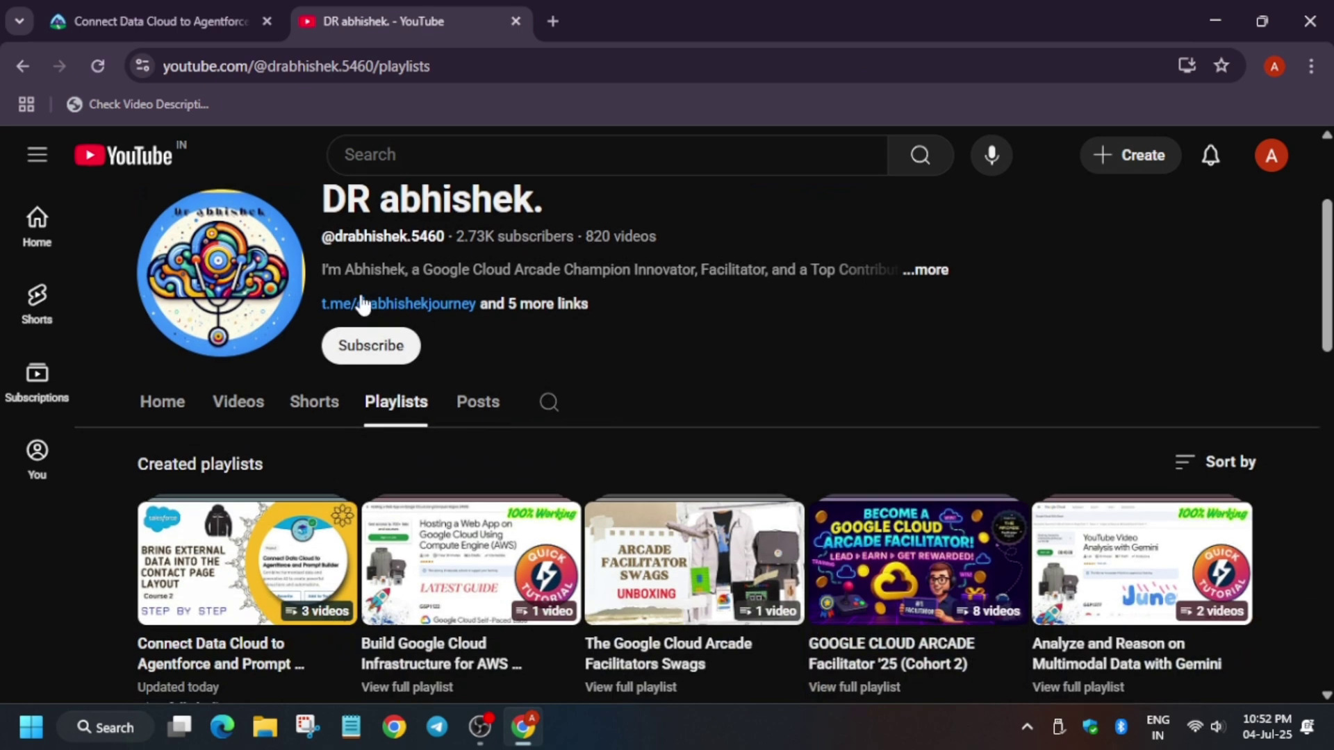
scroll(301, 566, "down", 2)
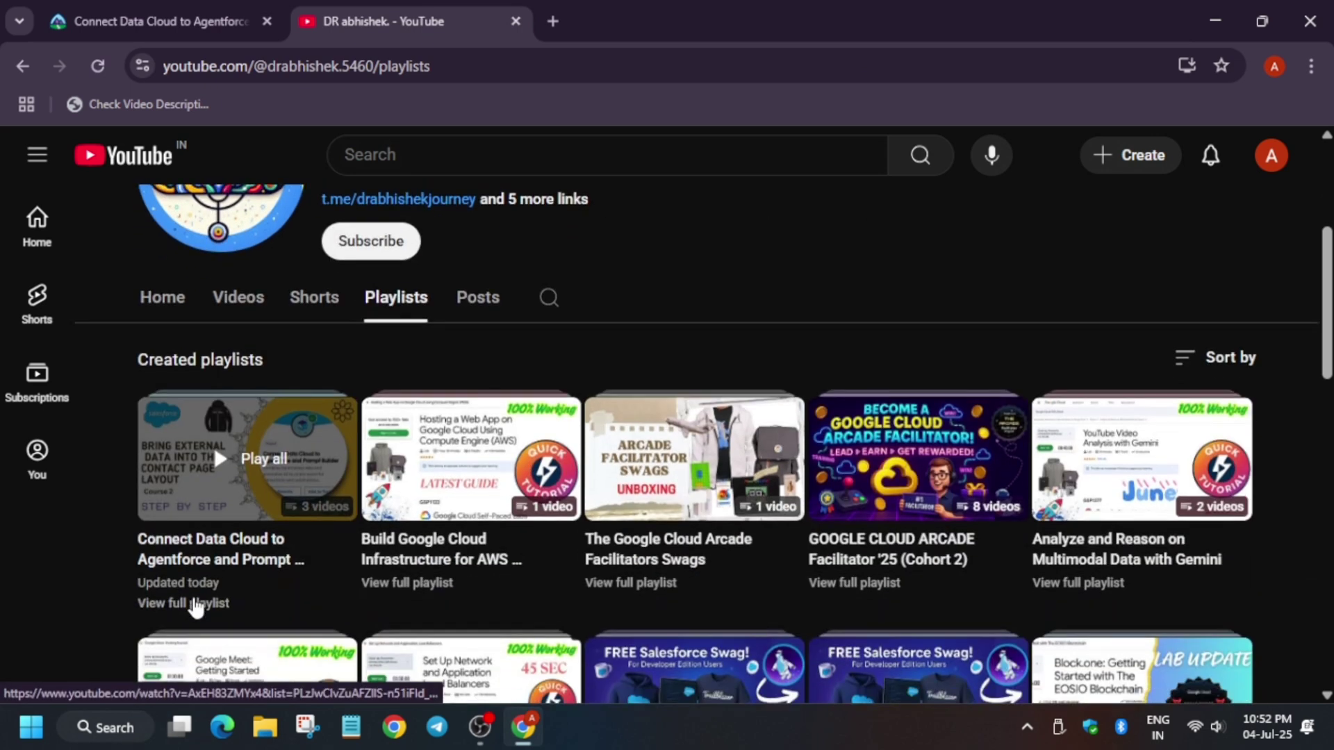
left_click(195, 602)
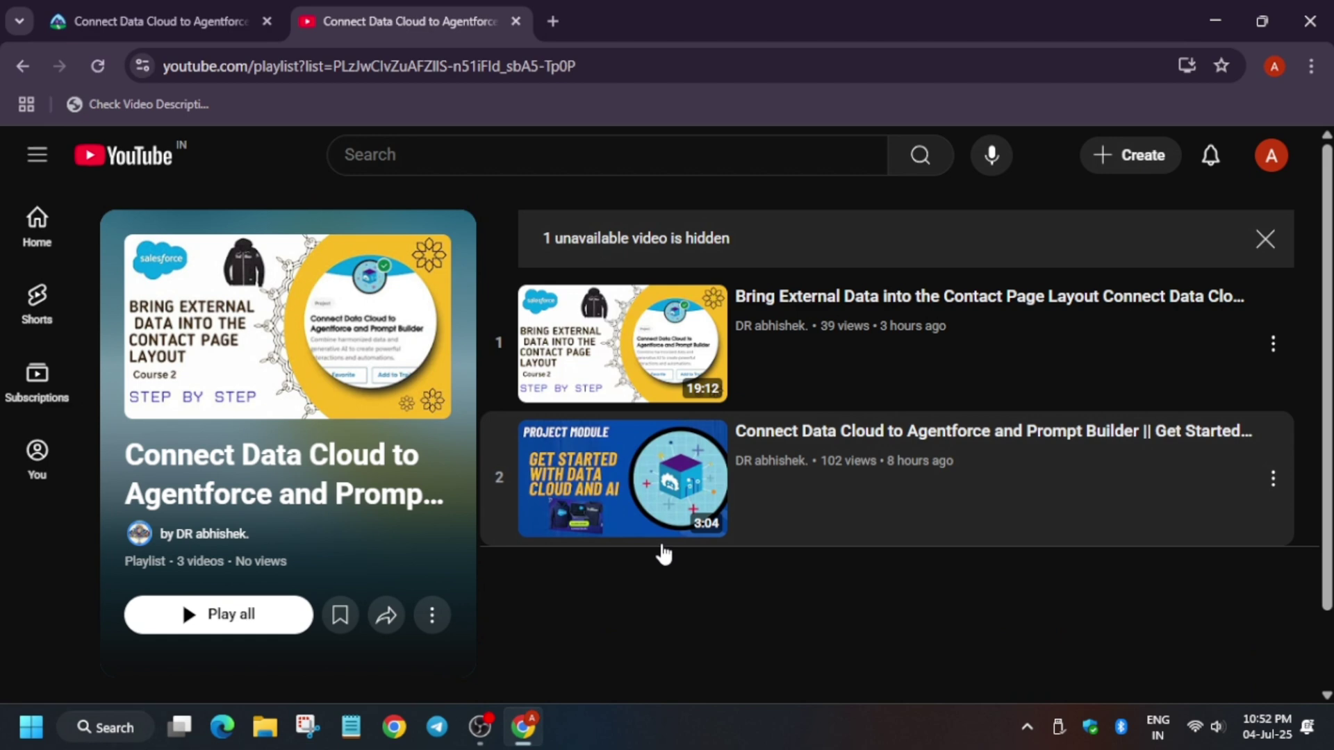
Open the Trailhead unit Enhance Agentforce to Act on Data with Conversational Language, close YouTube, and launch the Data Cloud playground.
left_click(208, 13)
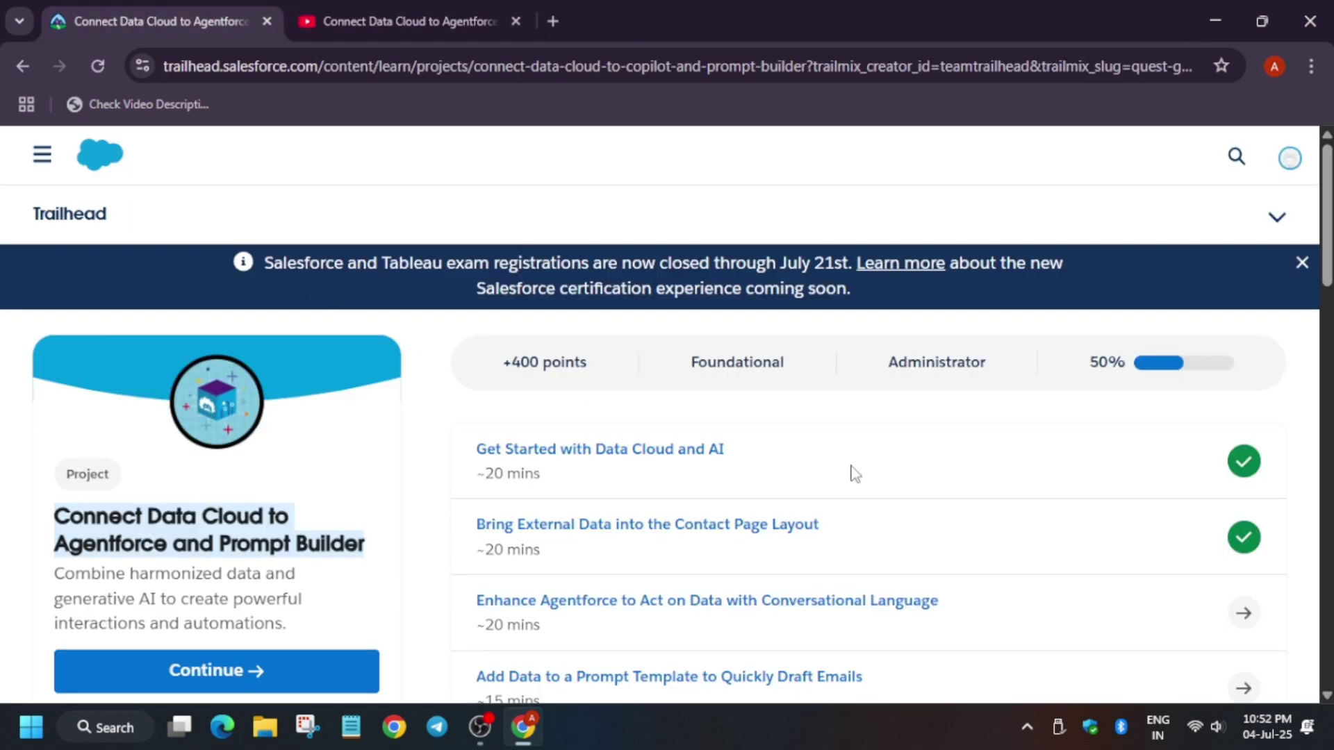
left_click(646, 599)
scroll(646, 590, "down", 3)
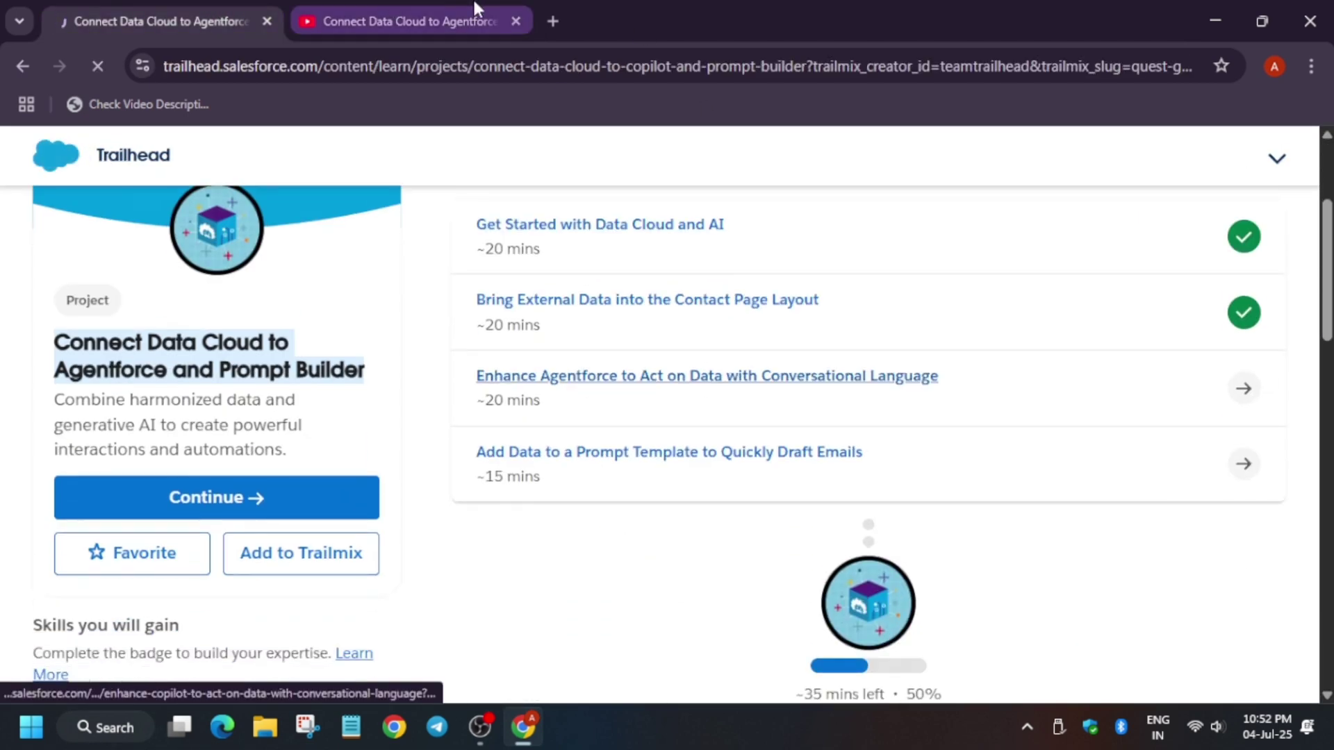
left_click(515, 23)
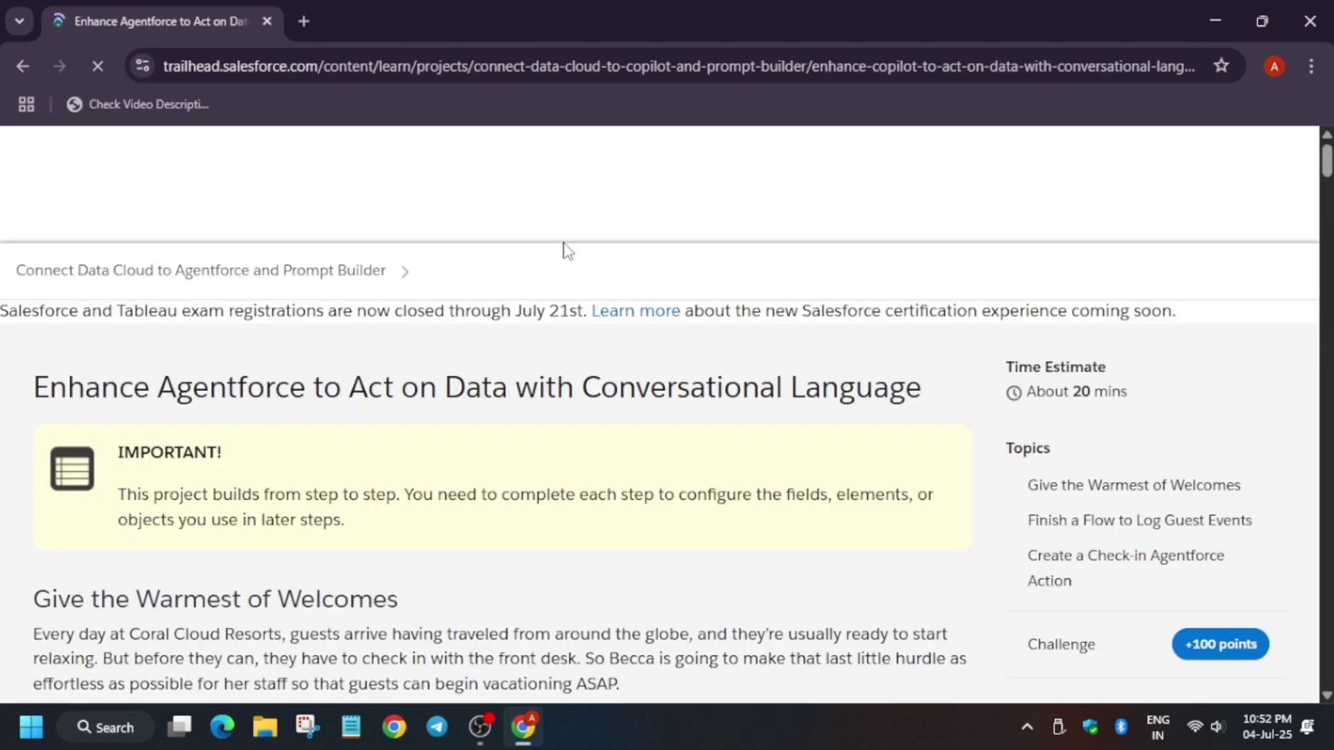
left_click(896, 490)
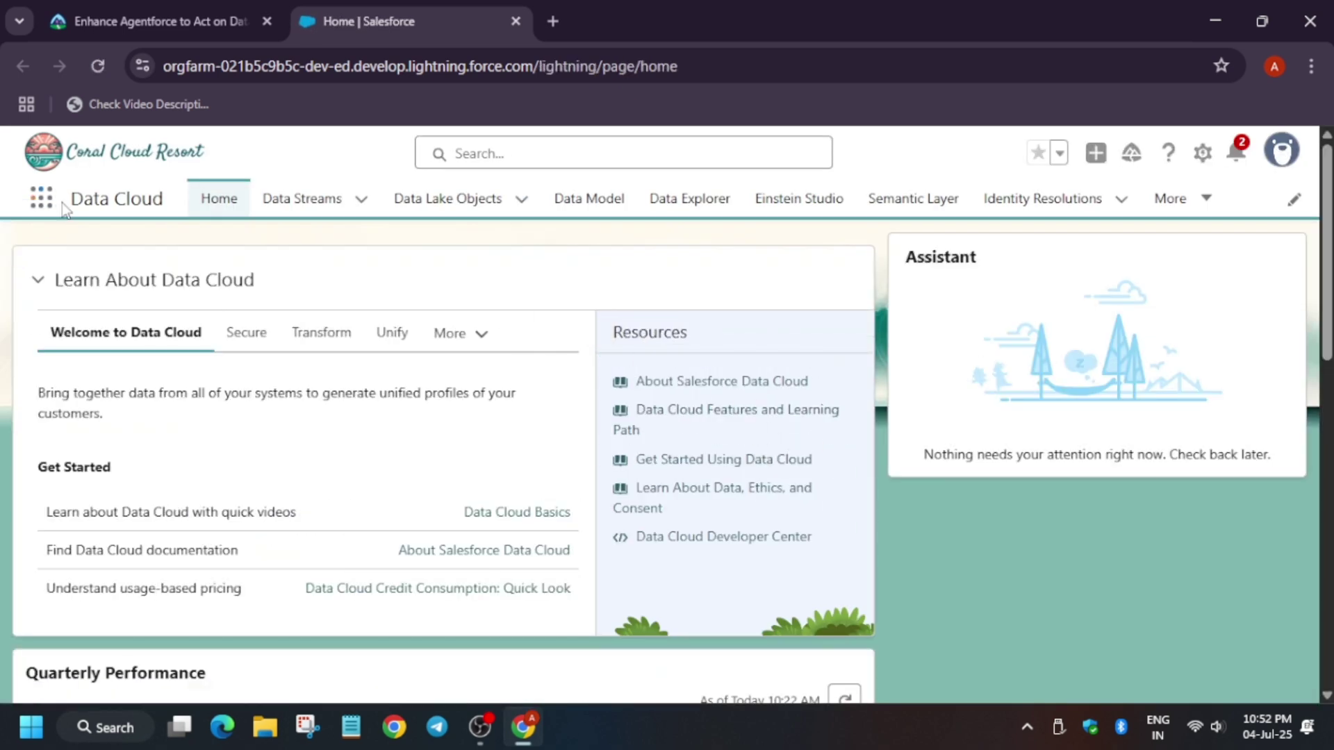
Find Flows through the App Launcher and show the All Flows list view.
left_click(41, 199)
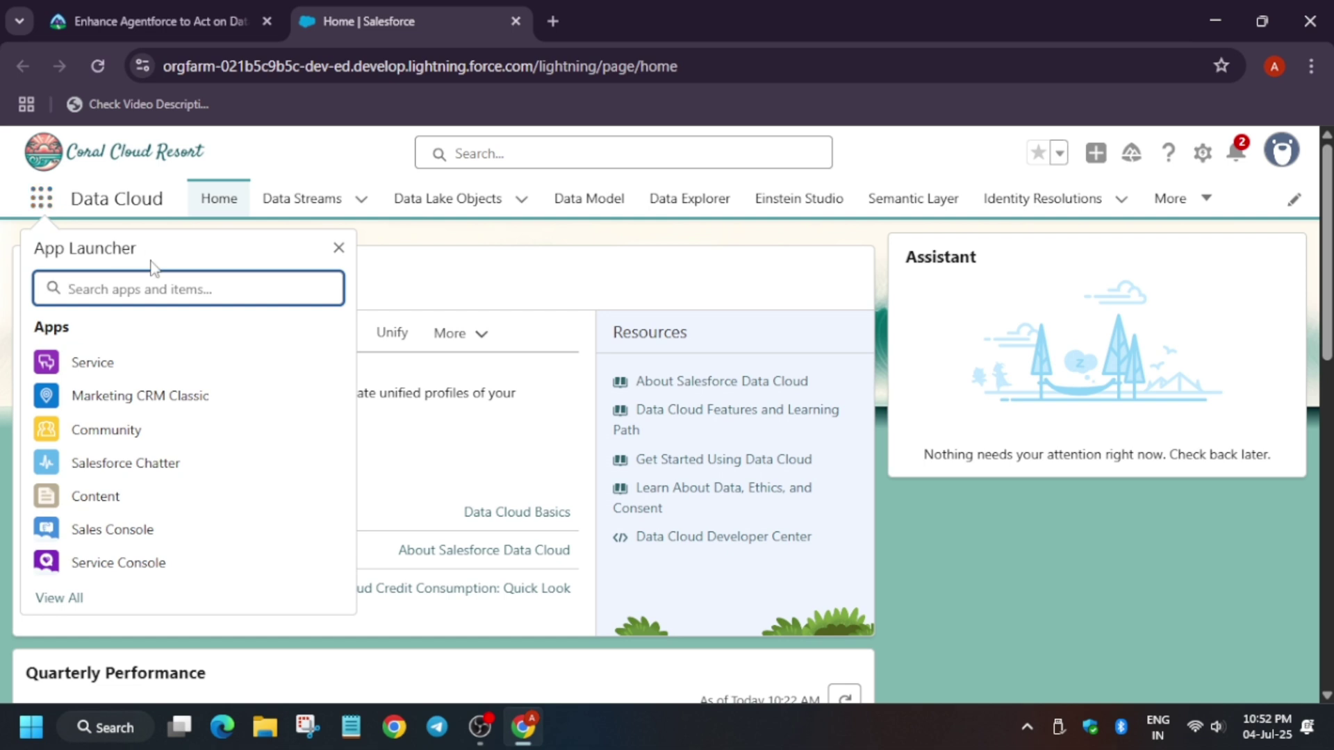
type("f36w")
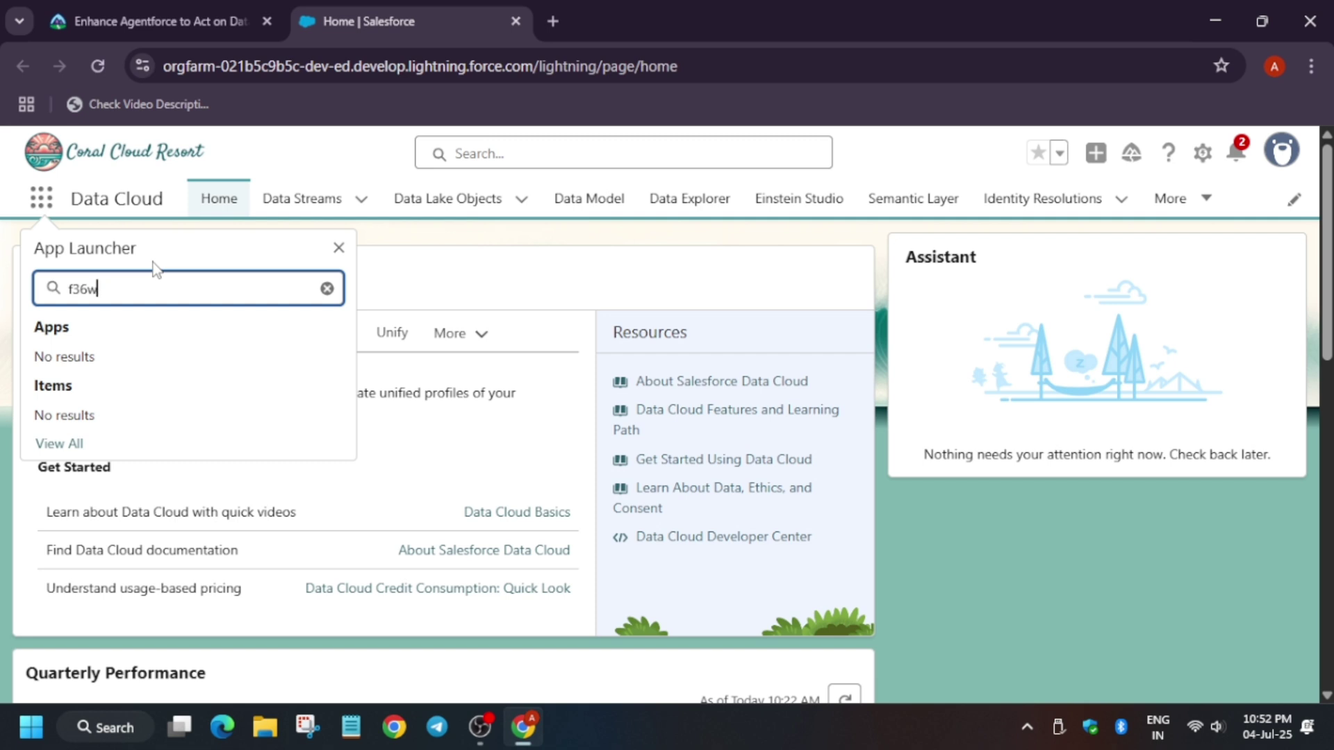
key("BackSpace")
key("BackSpace")
key("BackSpace")
key("BackSpace")
type("flow")
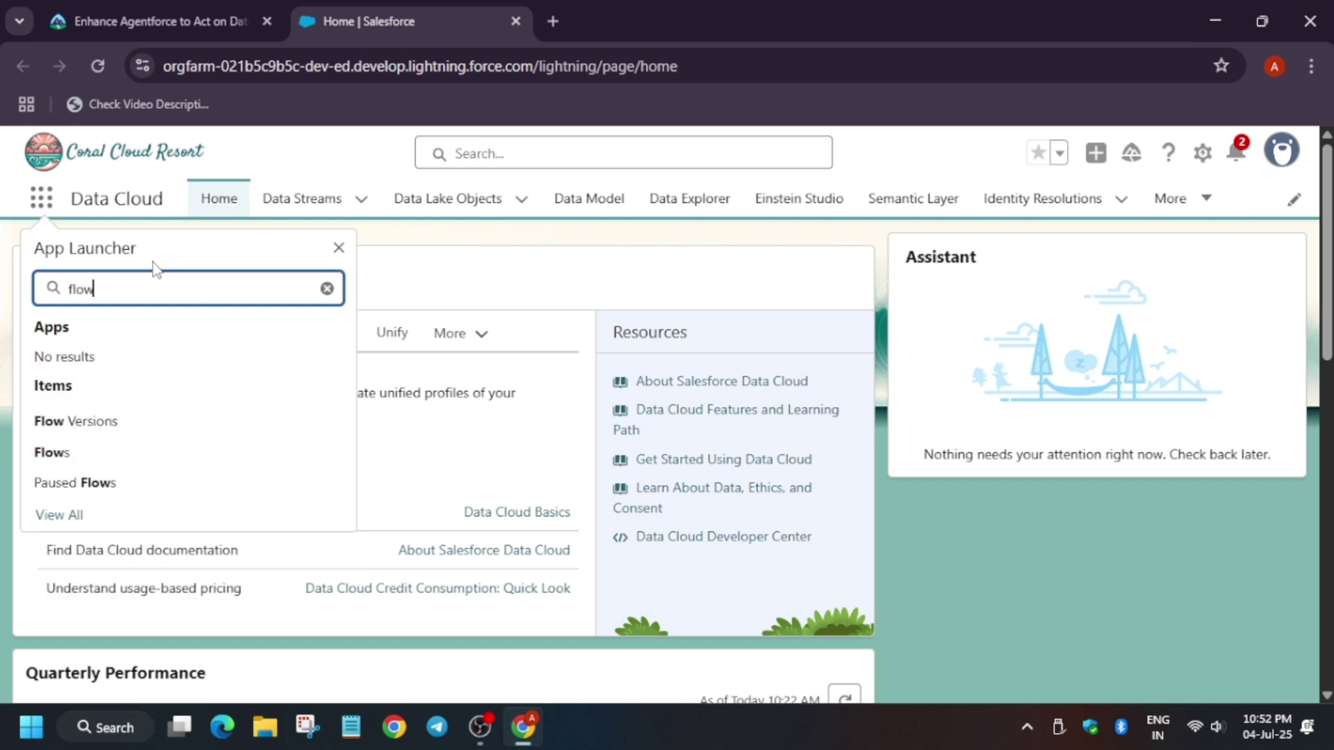
type("s")
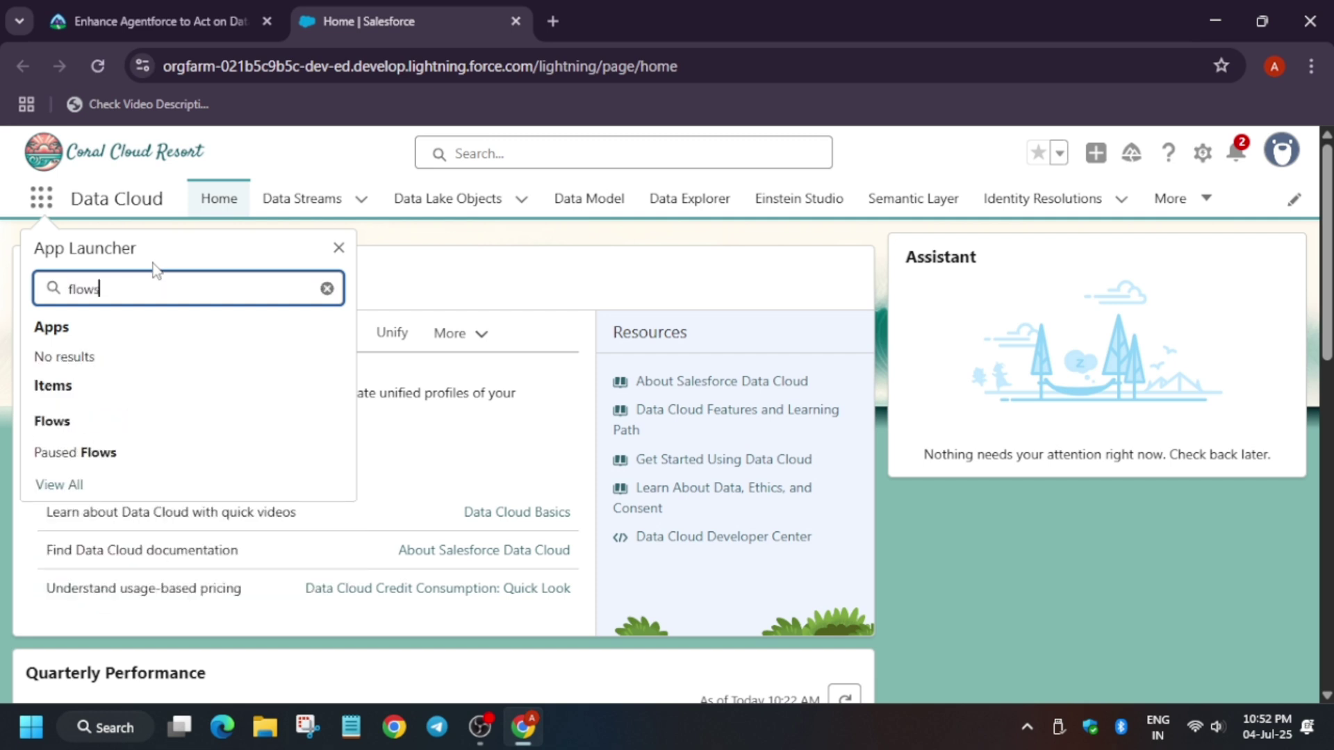
left_click(50, 425)
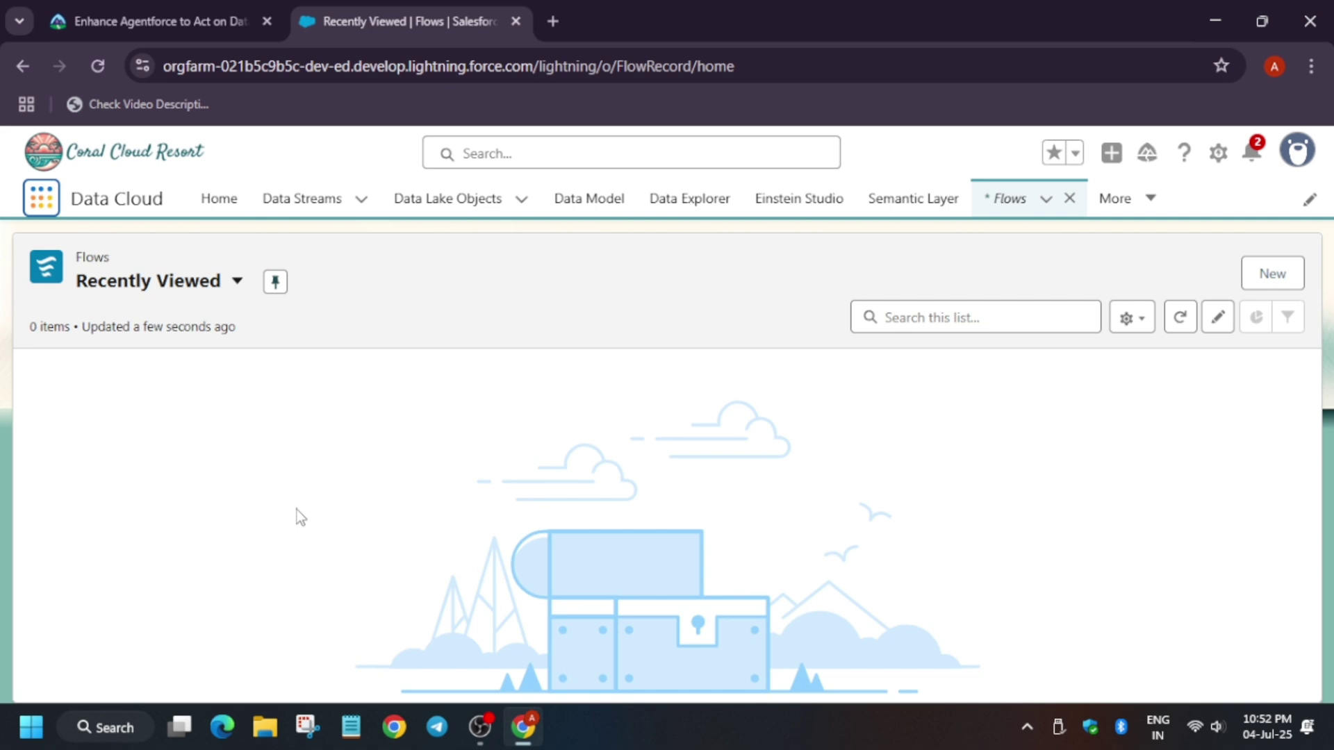
left_click(206, 282)
left_click(132, 484)
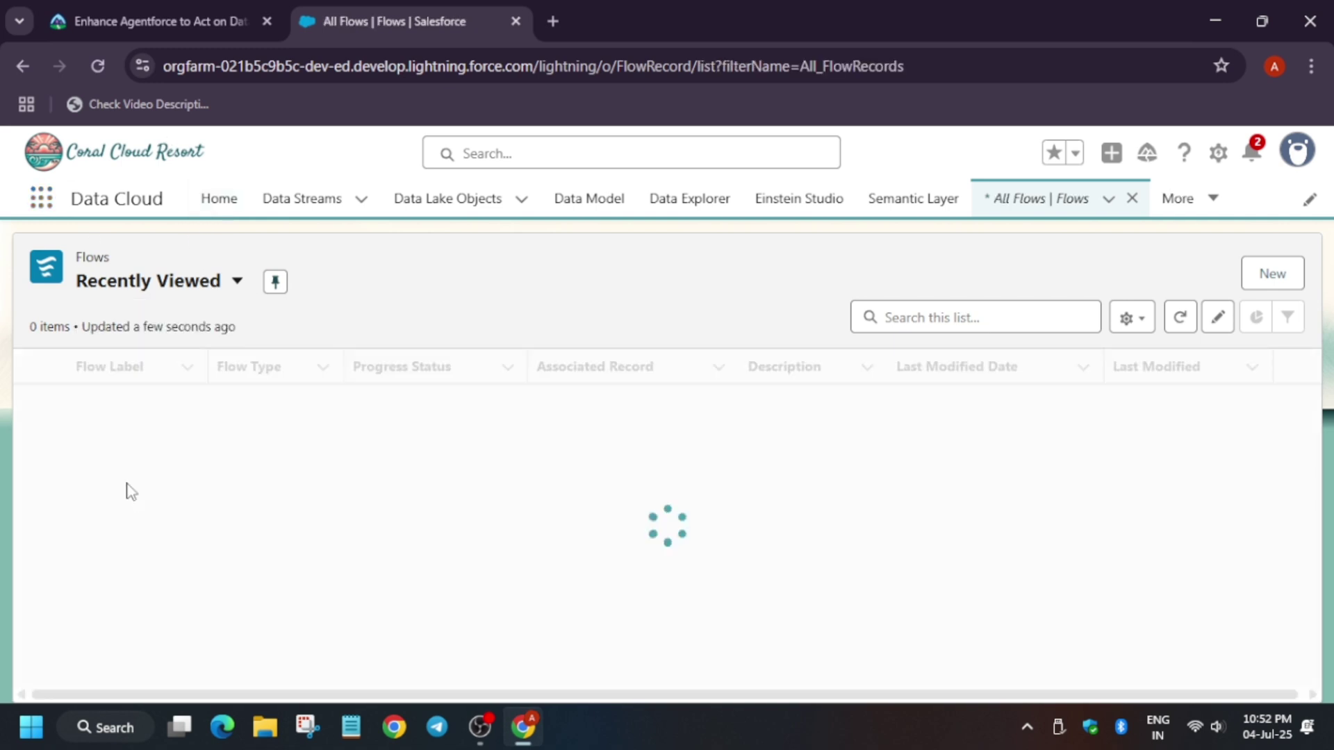
Consult the Trailhead instructions for finishing the flow and select the flow name Create Check-in Guest Event.
left_click(153, 21)
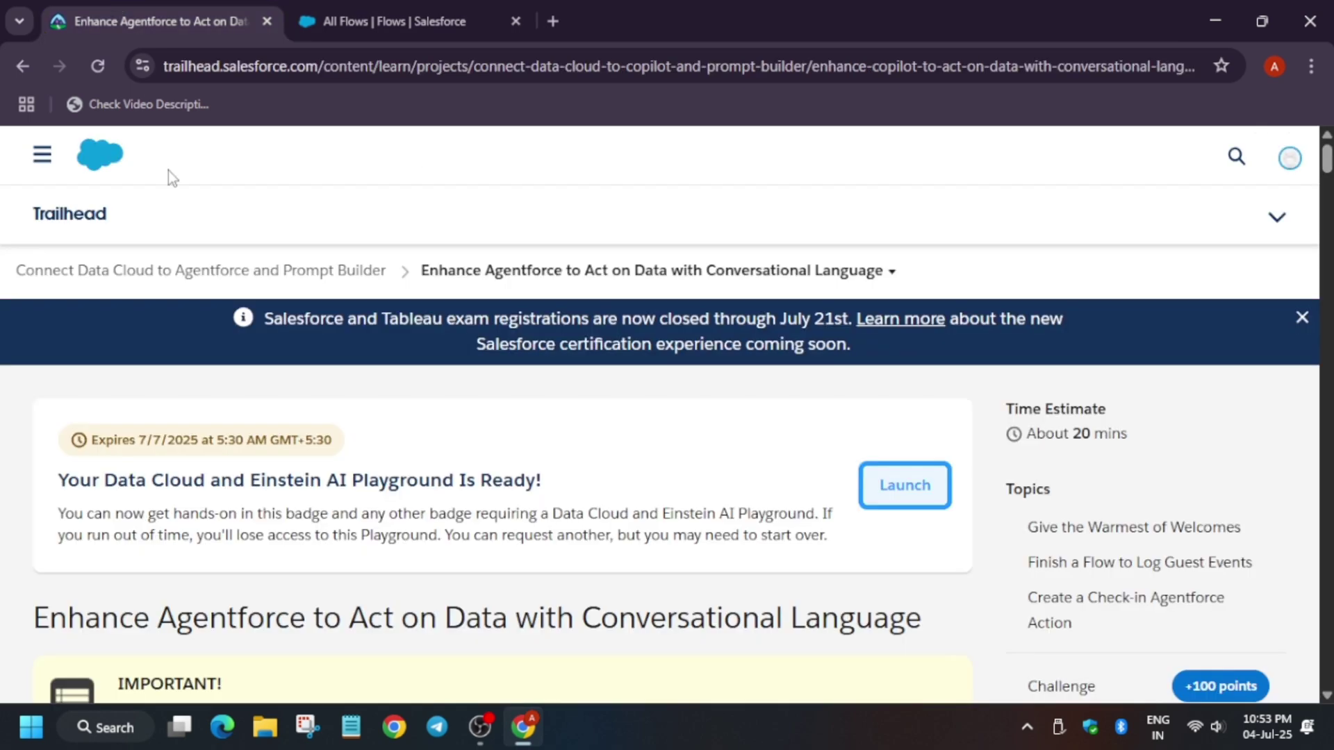
scroll(497, 668, "down", 1)
scroll(498, 668, "down", 20)
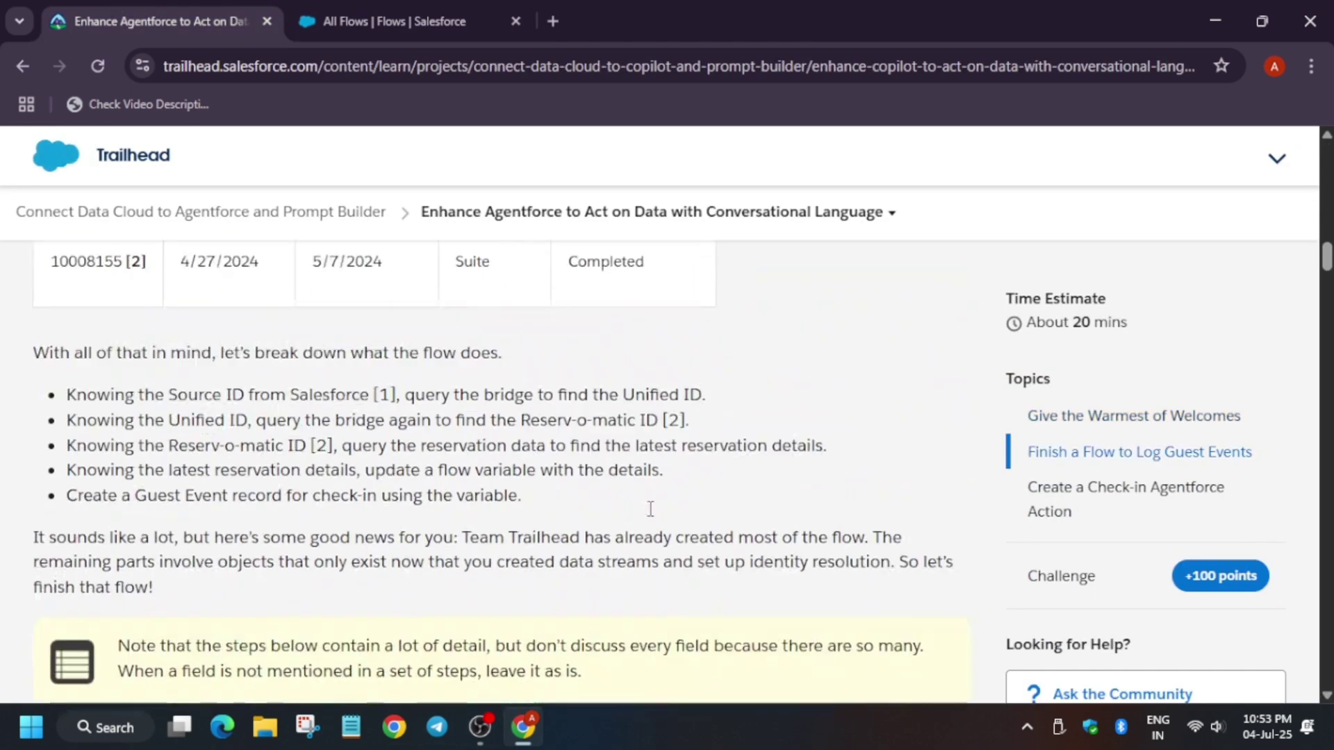
scroll(653, 514, "down", 9)
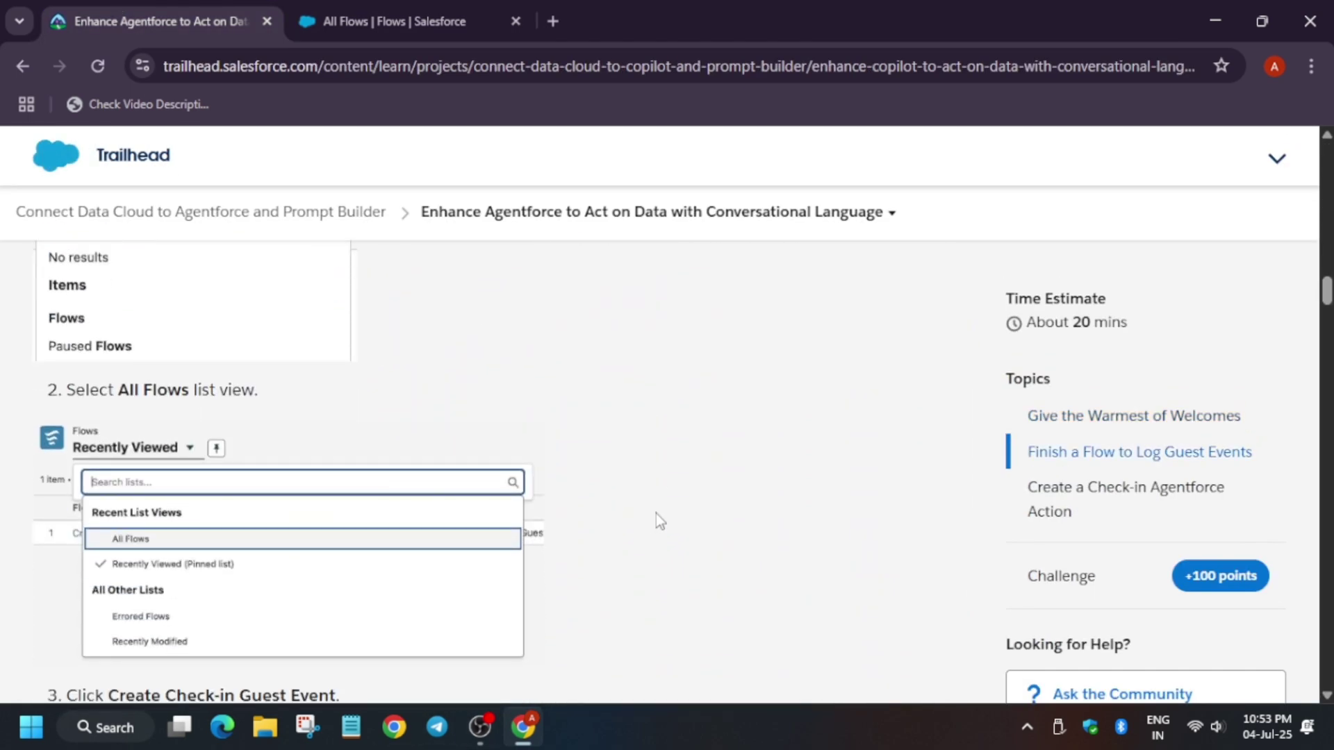
scroll(656, 514, "down", 3)
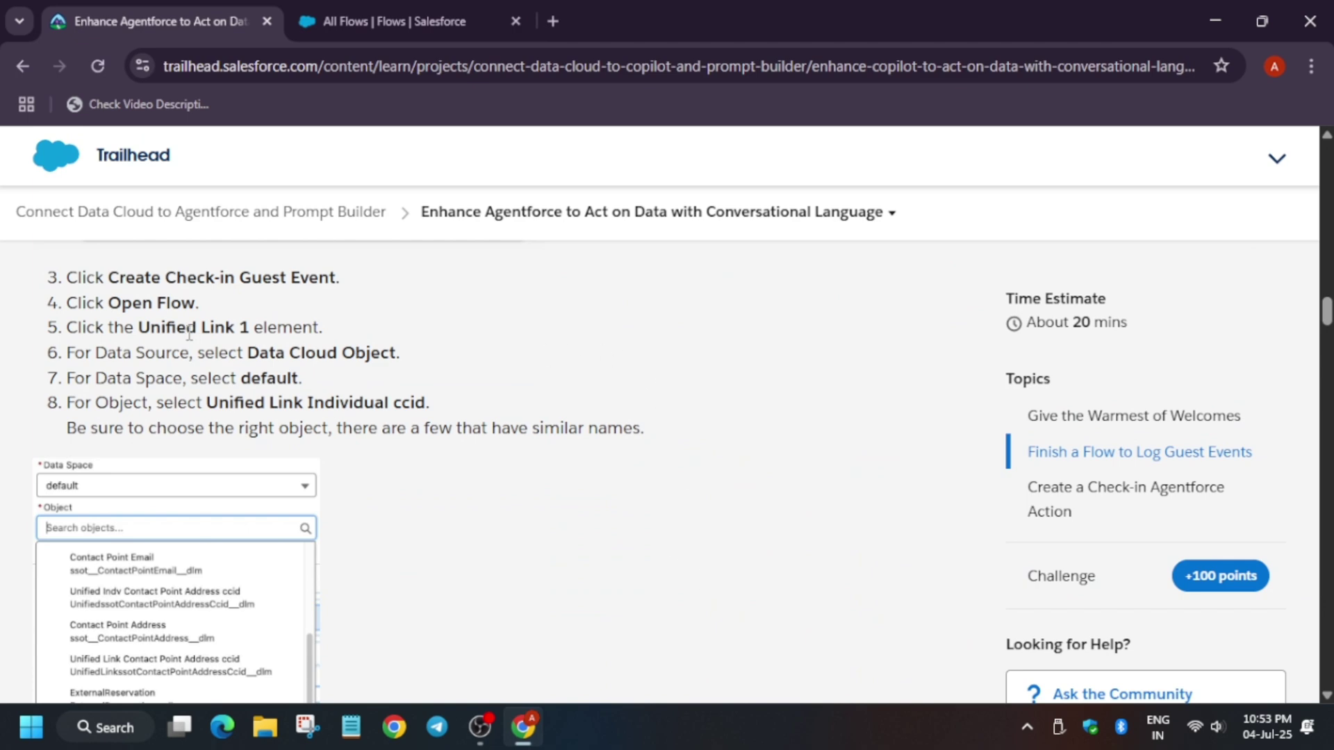
left_click_drag(111, 278, 369, 285)
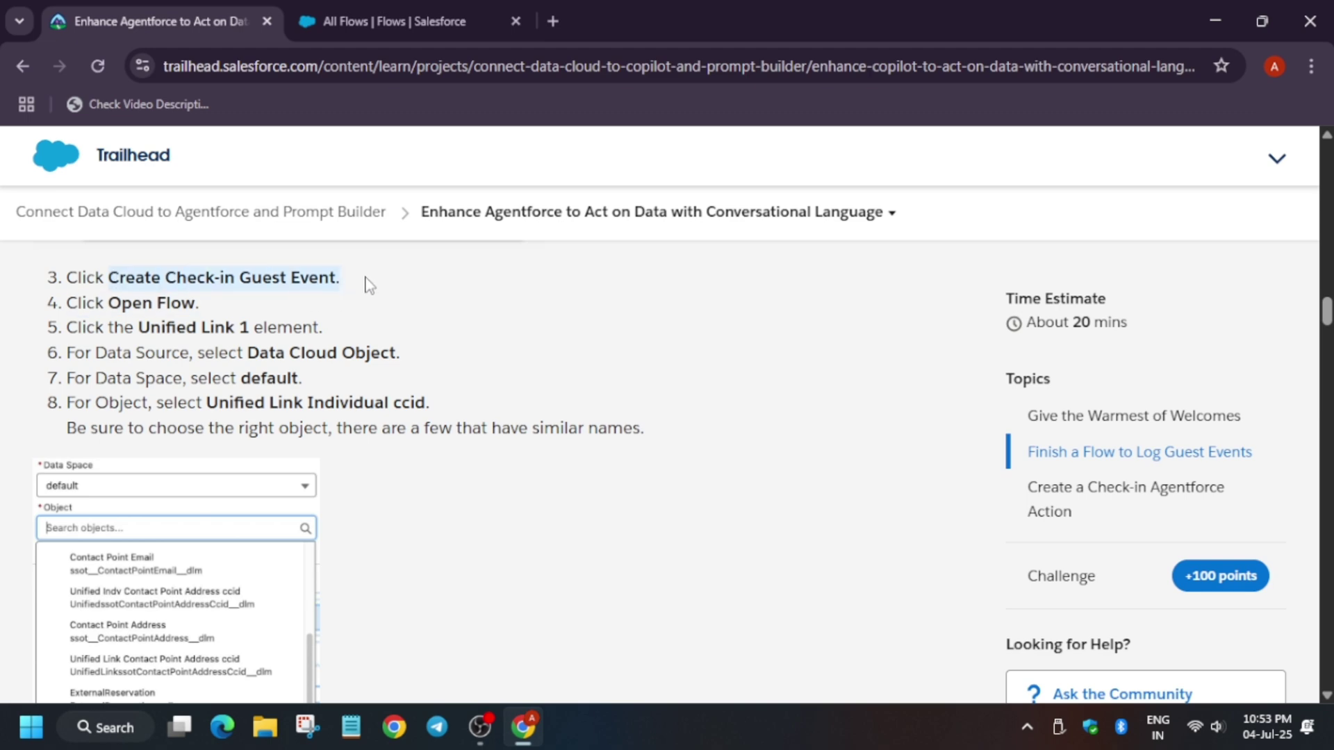
Try to find the check-in flow by searching the All Flows list for "guest".
left_click(395, 21)
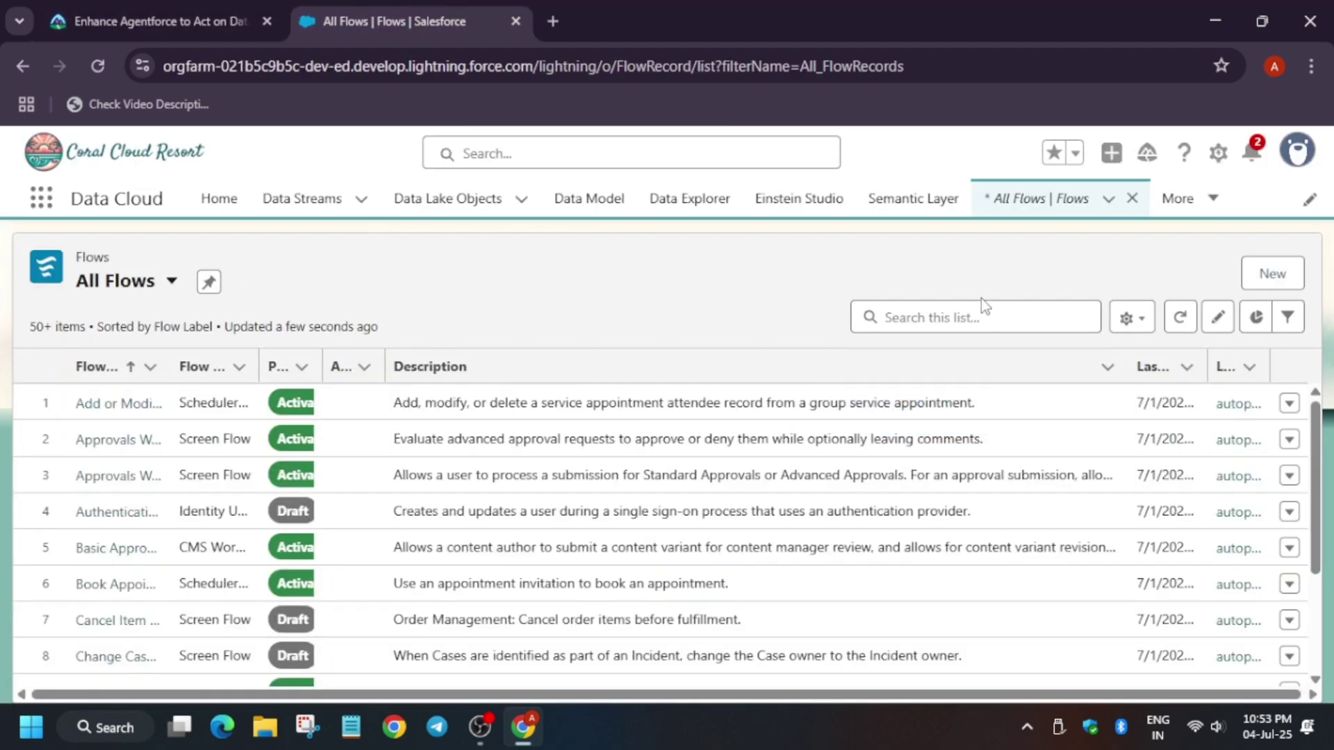
left_click(979, 318)
left_click(980, 318)
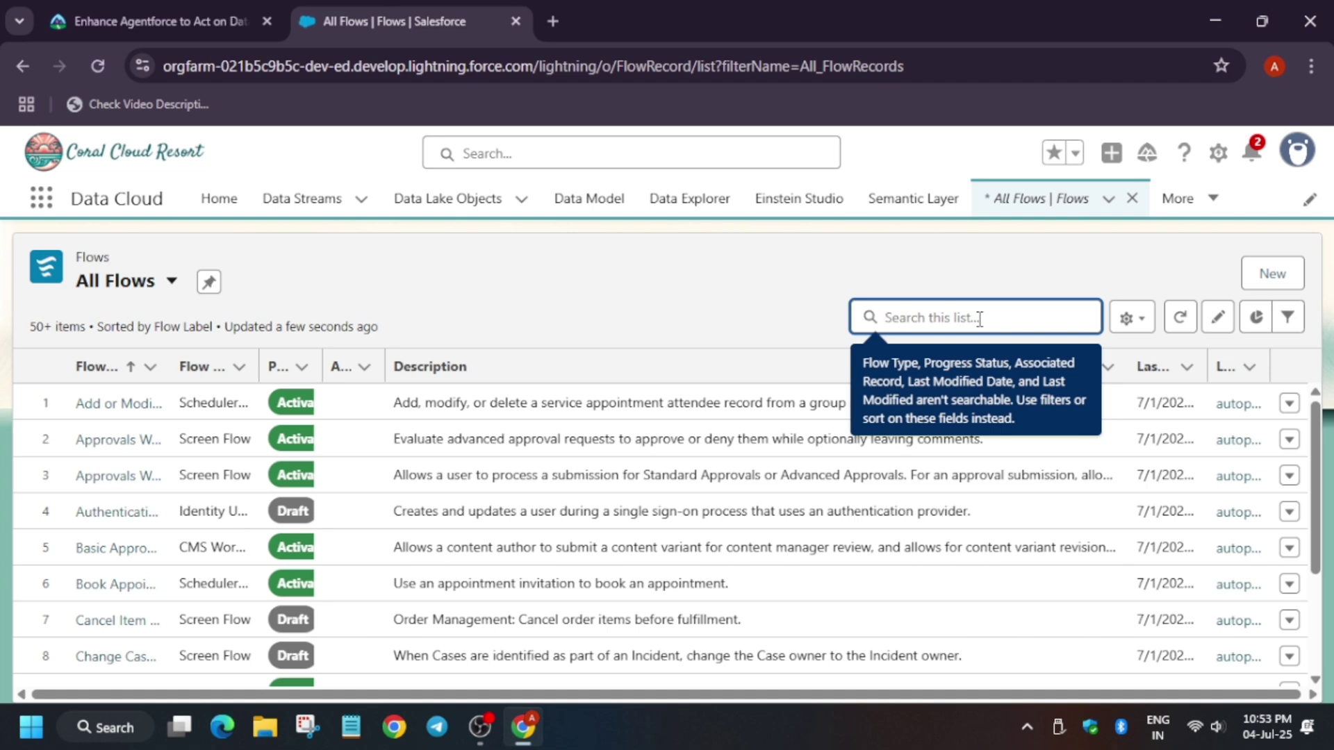
type("gudest")
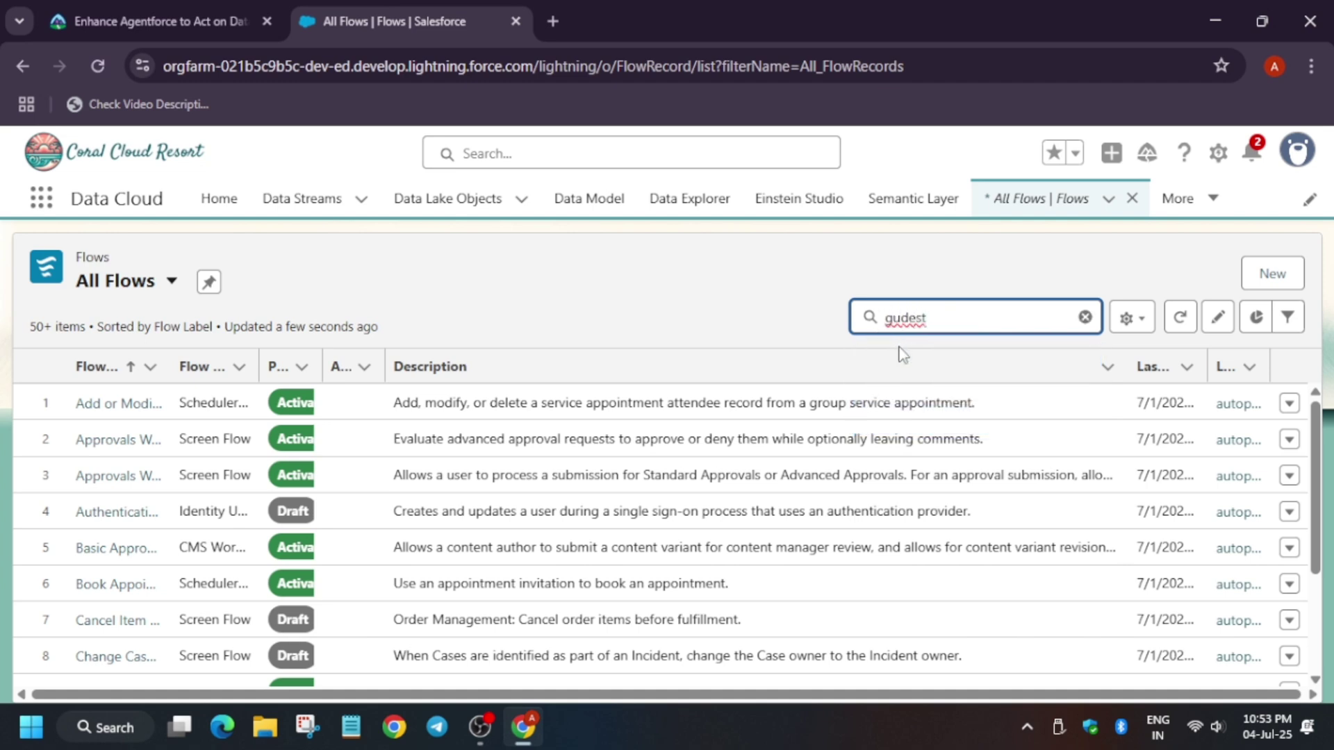
key("ctrl+a")
key("BackSpace")
type("g")
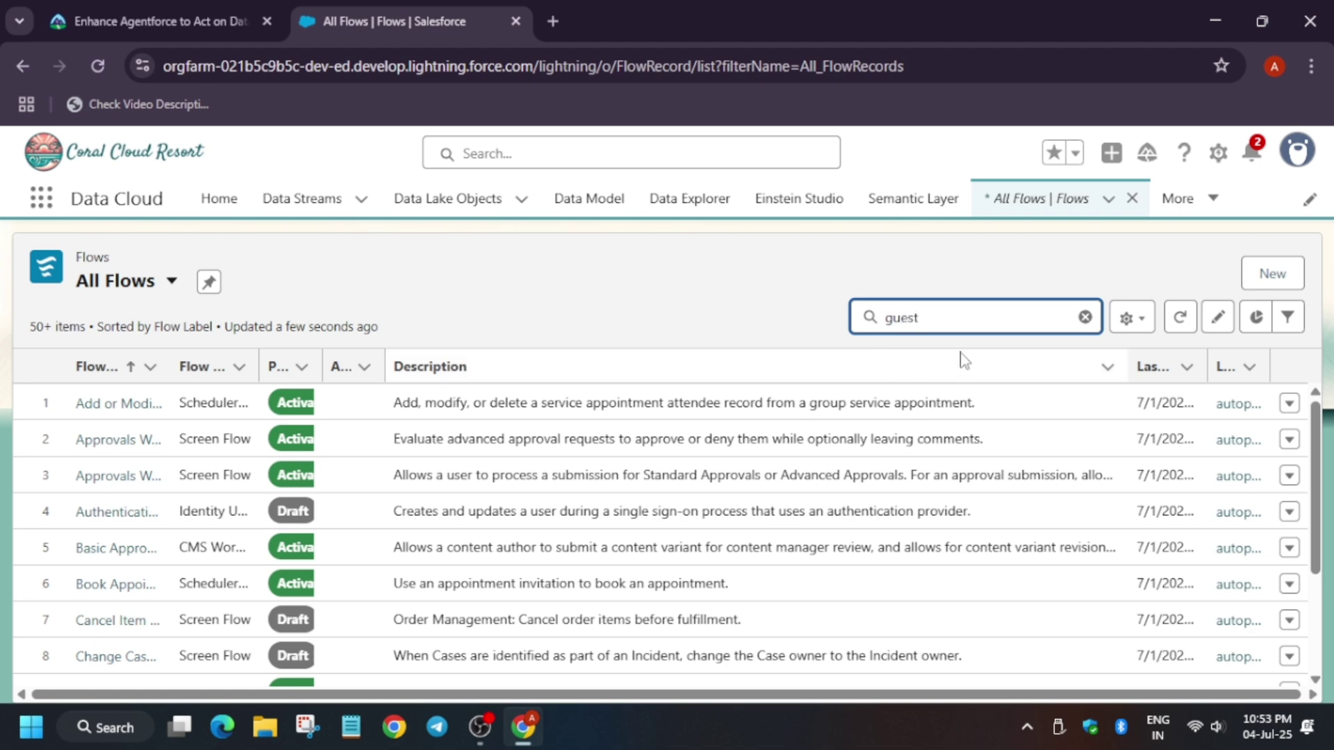
key("Return")
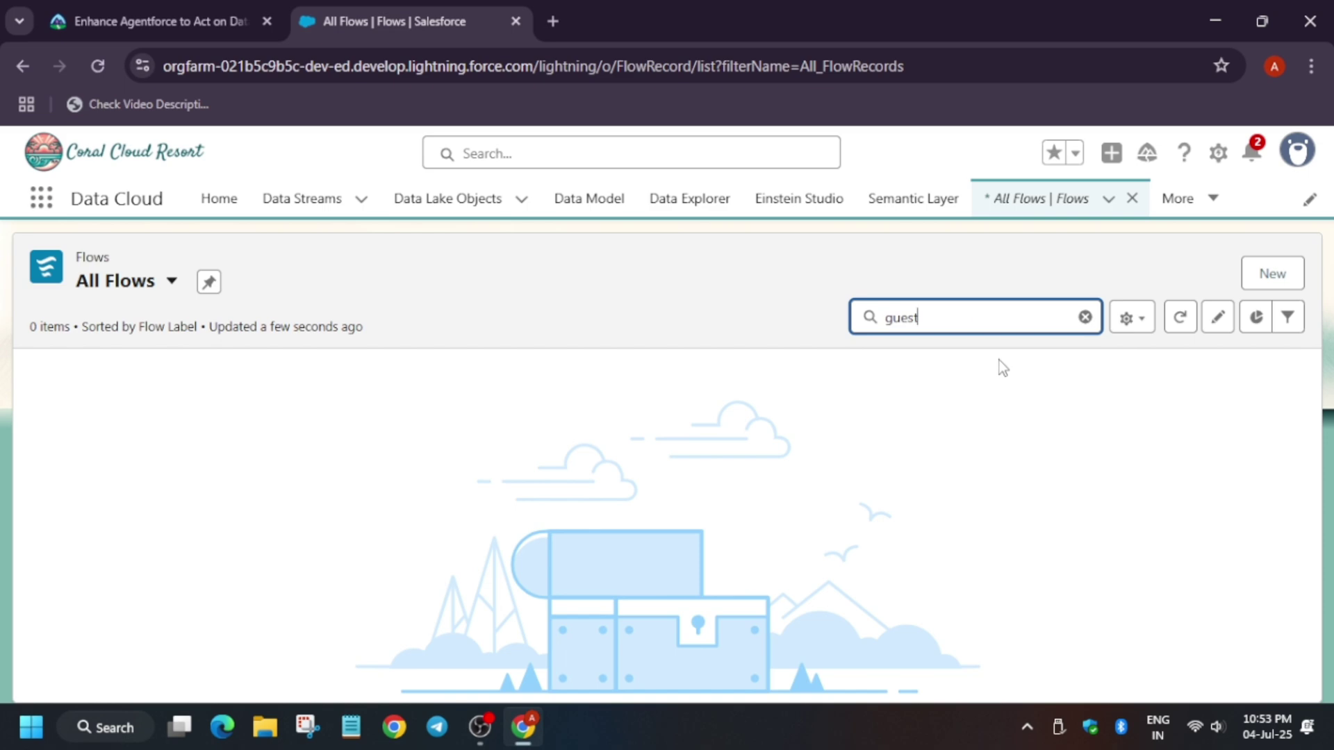
Search the All Flows list for the full name Create Check-in Guest Event and open that flow's record.
left_click(182, 11)
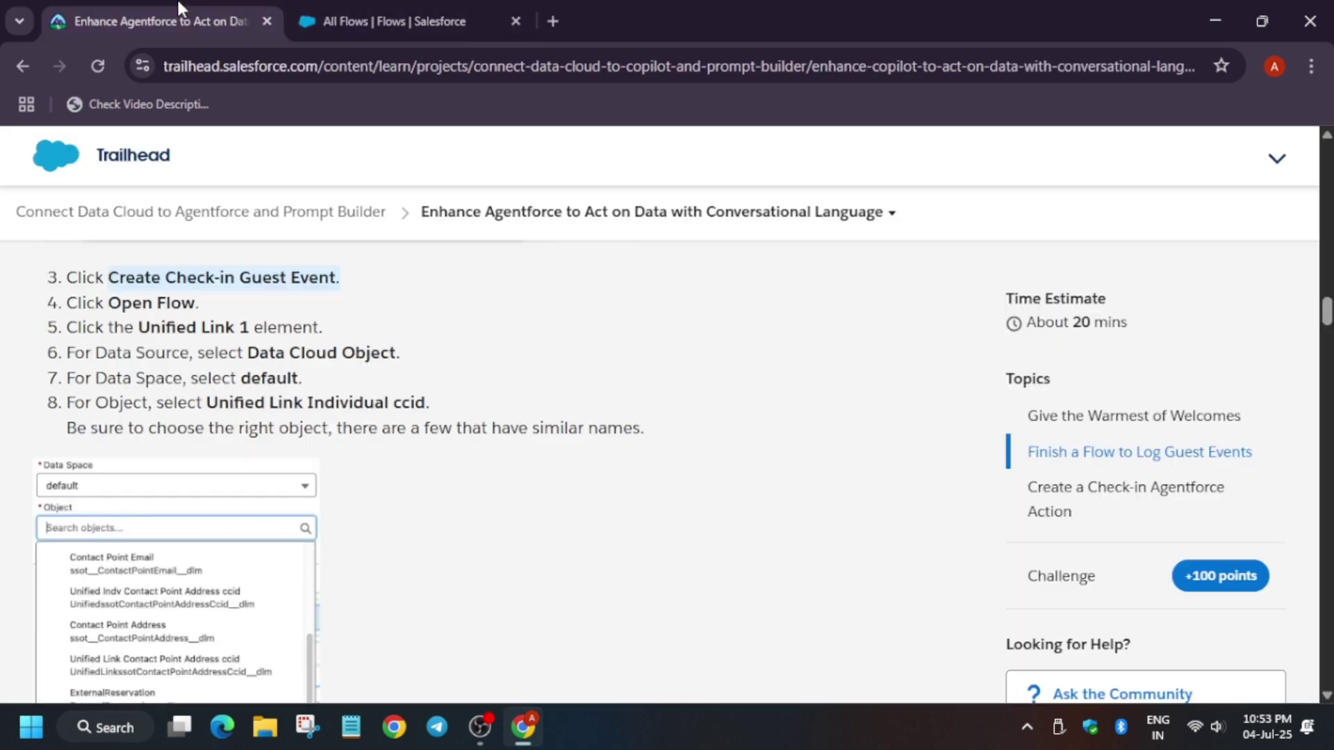
scroll(407, 382, "up", 3)
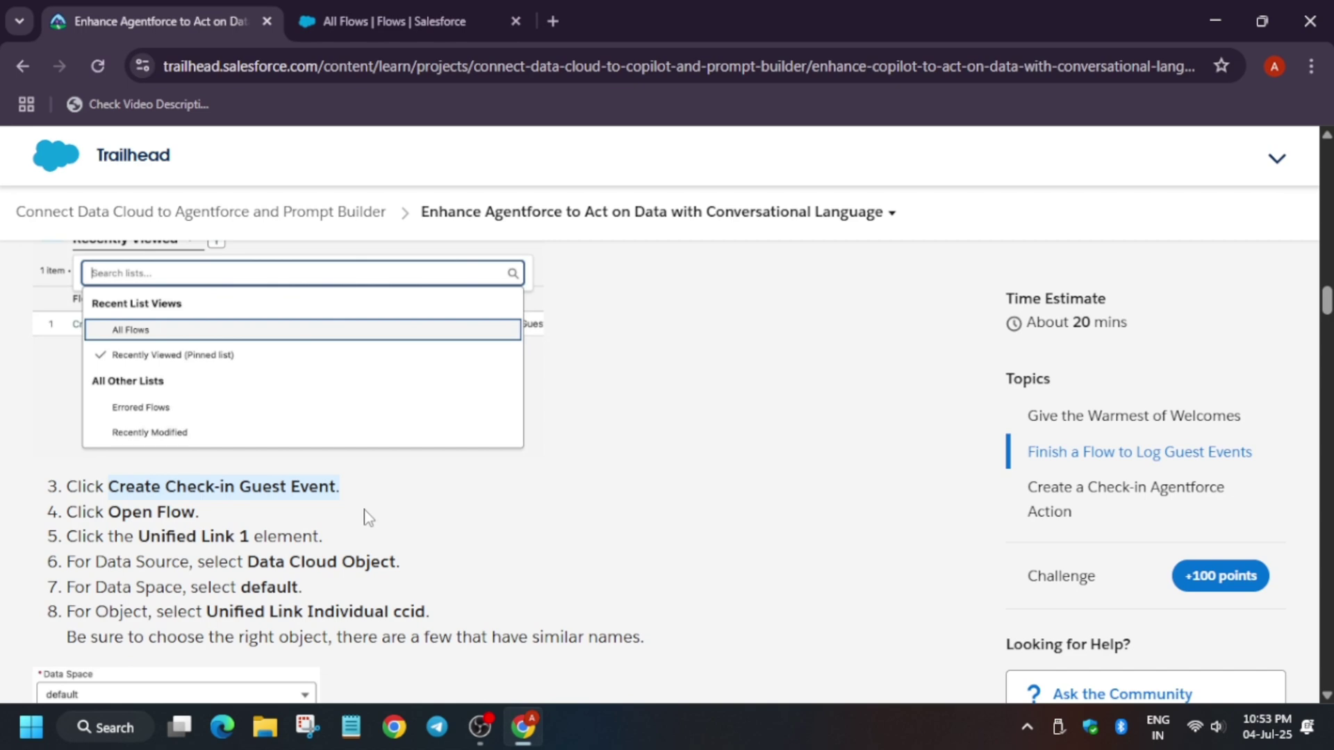
left_click(354, 18)
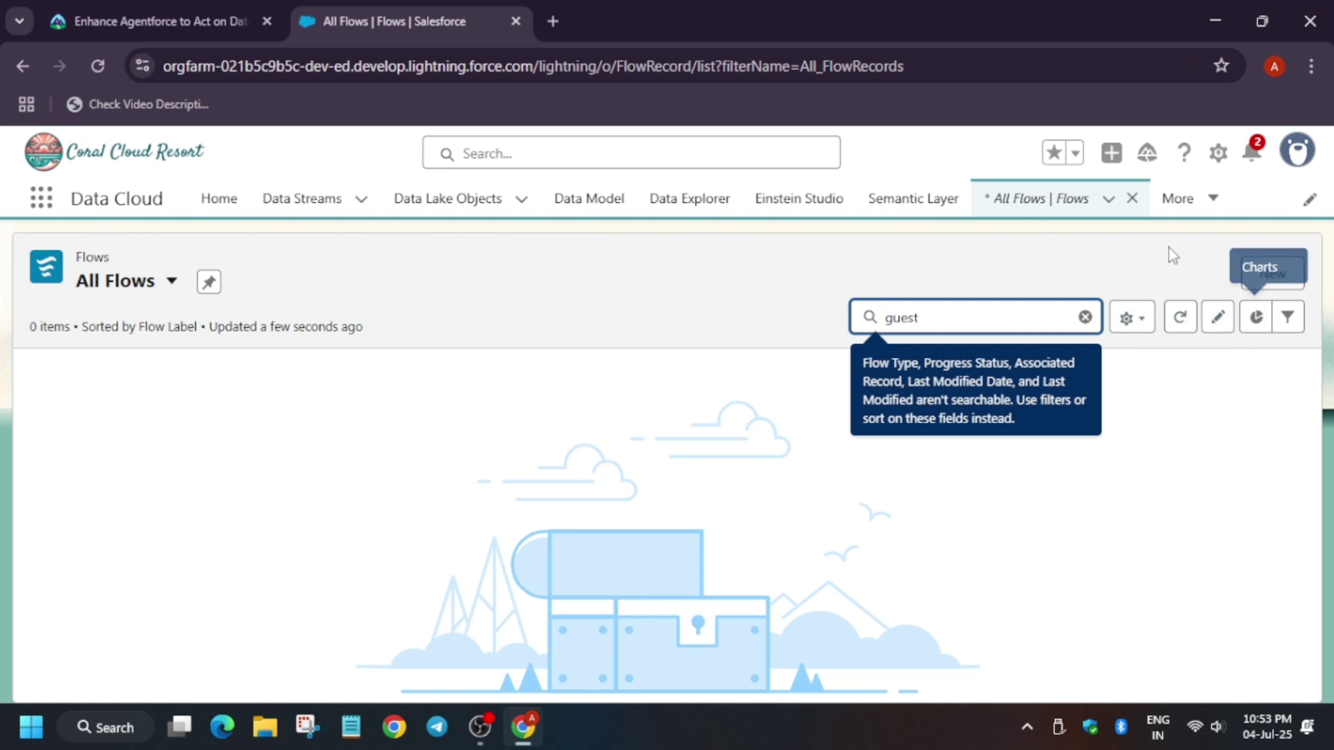
double_click(970, 322)
type("Create Check-in Guest Event")
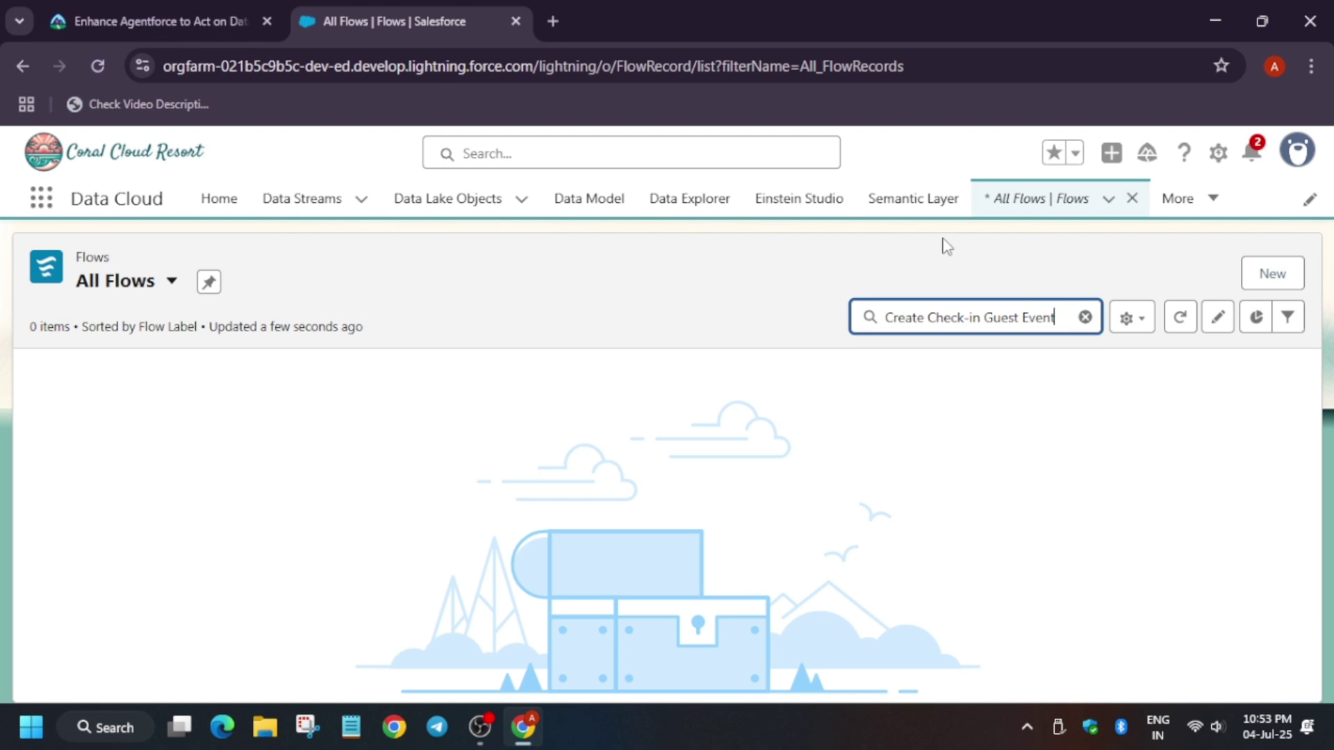
key("Return")
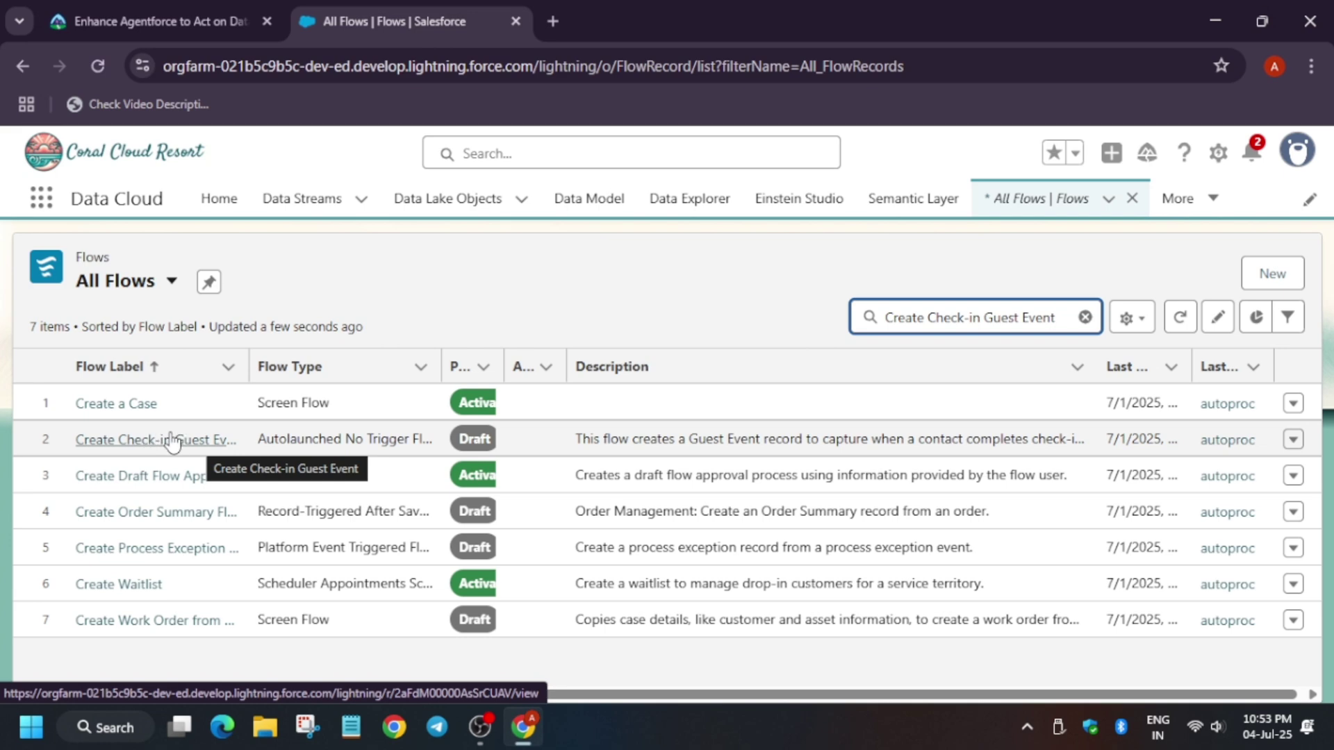
left_click(137, 450)
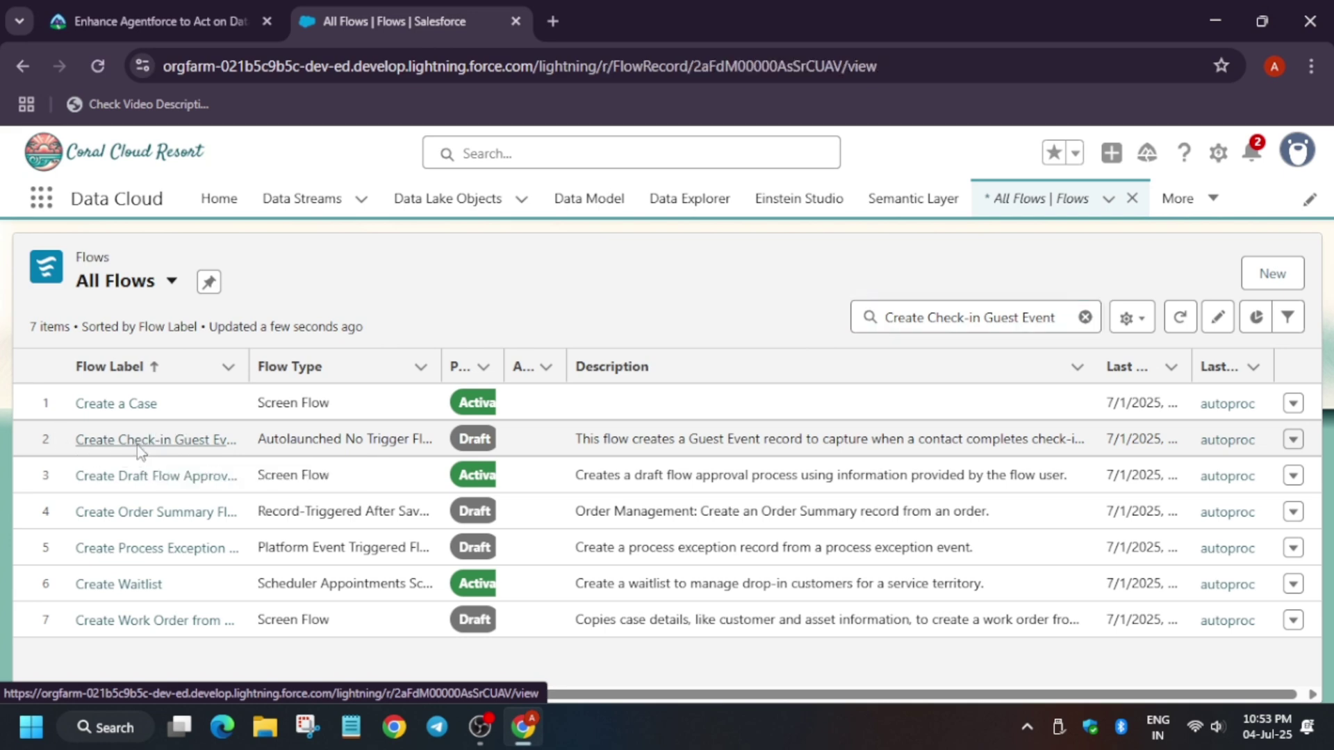
Check the Trailhead instructions, open the Create Check-in Guest Event flow in Flow Builder, and place its browser tab beside Trailhead.
left_click(159, 20)
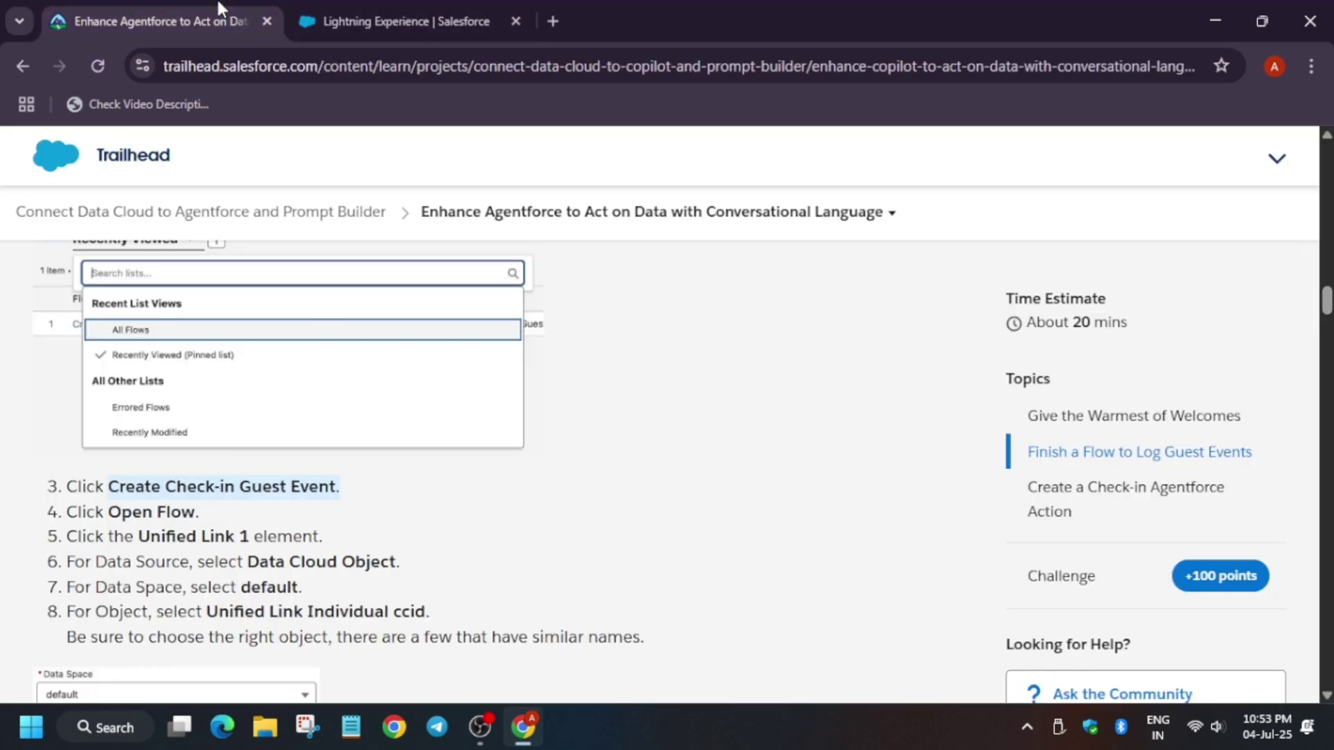
scroll(280, 542, "down", 2)
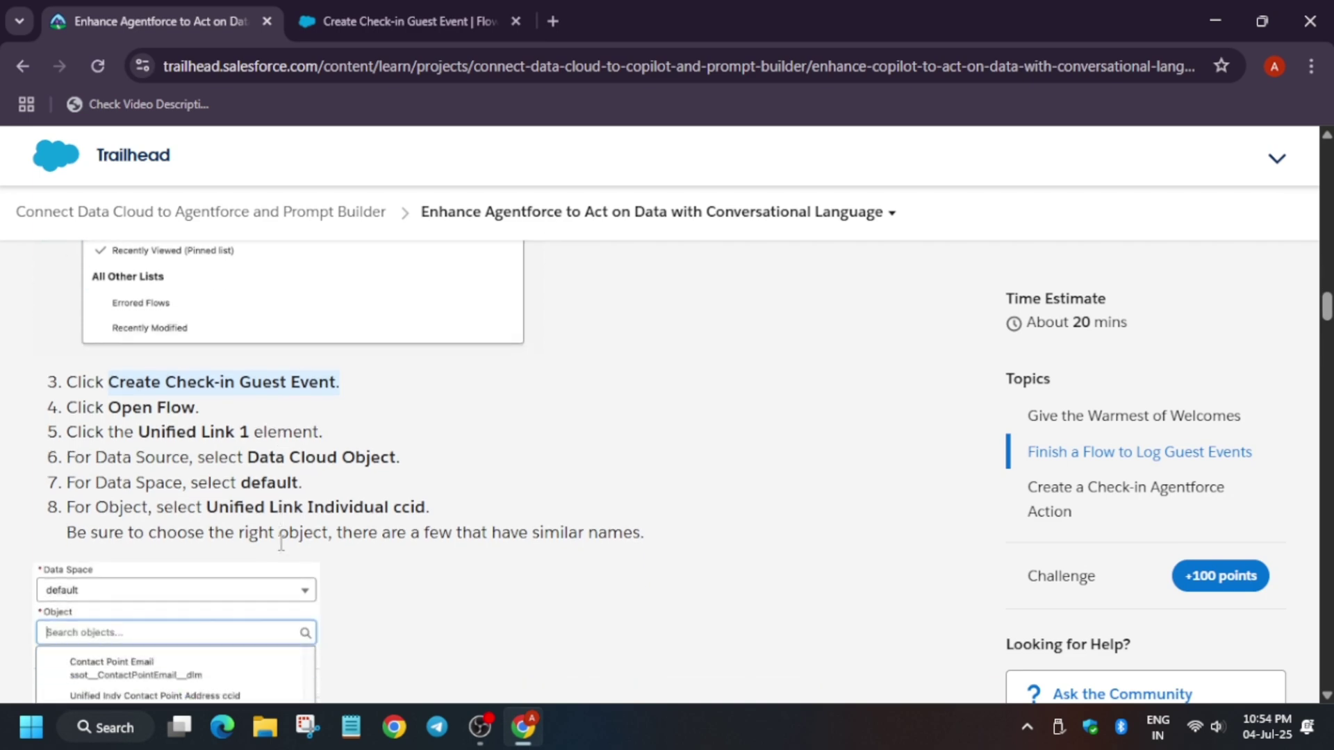
scroll(281, 542, "down", 2)
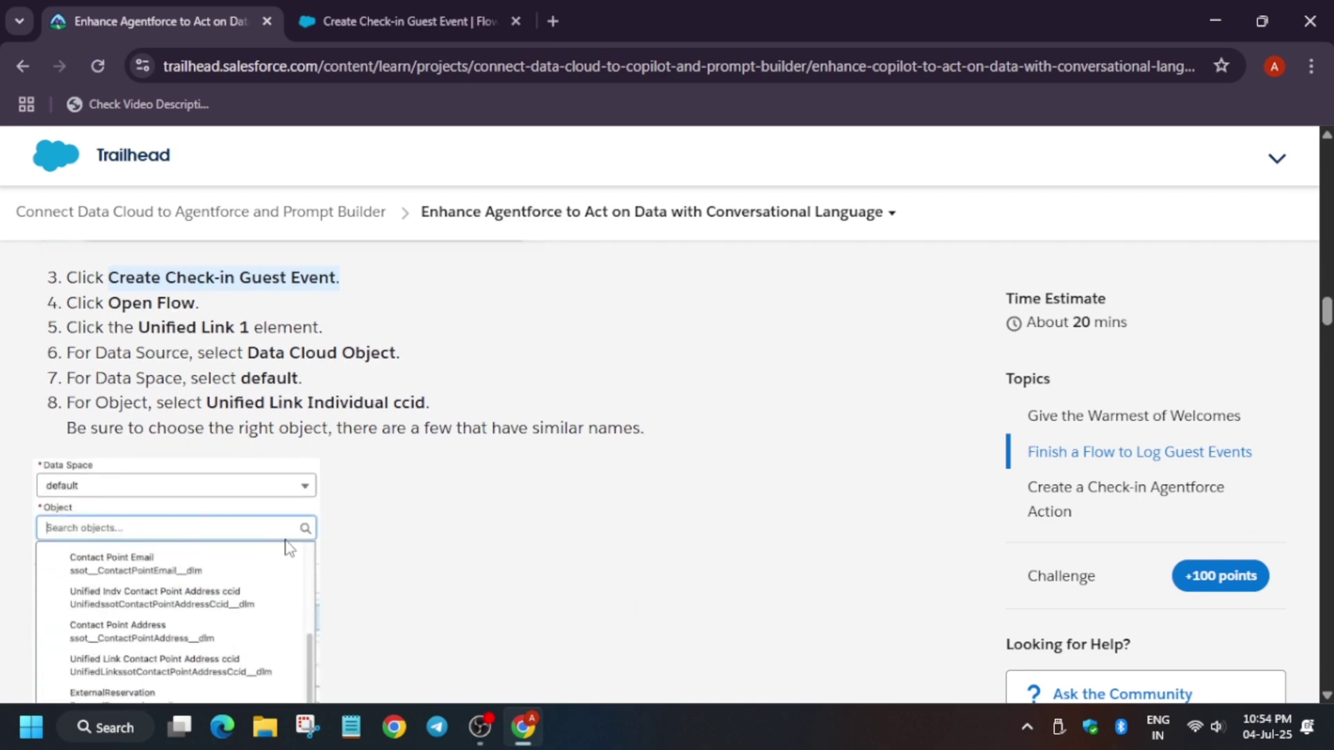
left_click(464, 9)
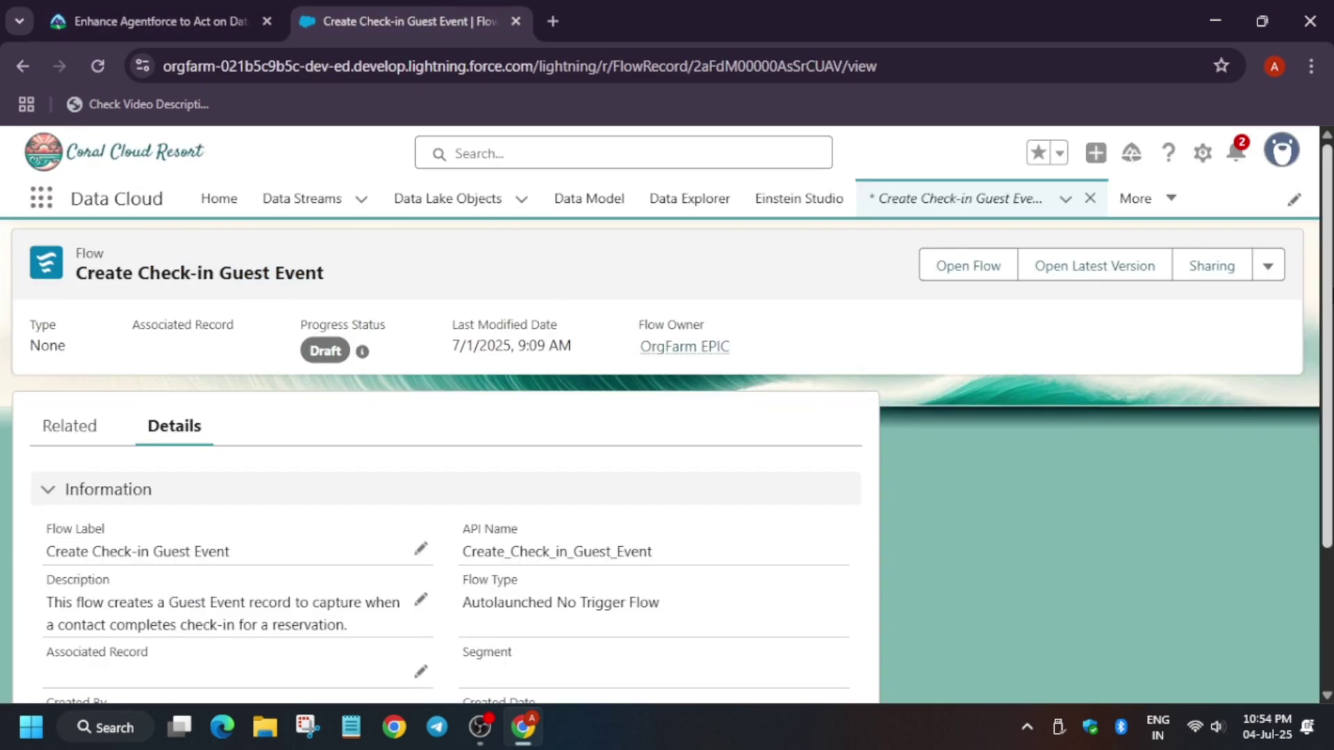
left_click(991, 275)
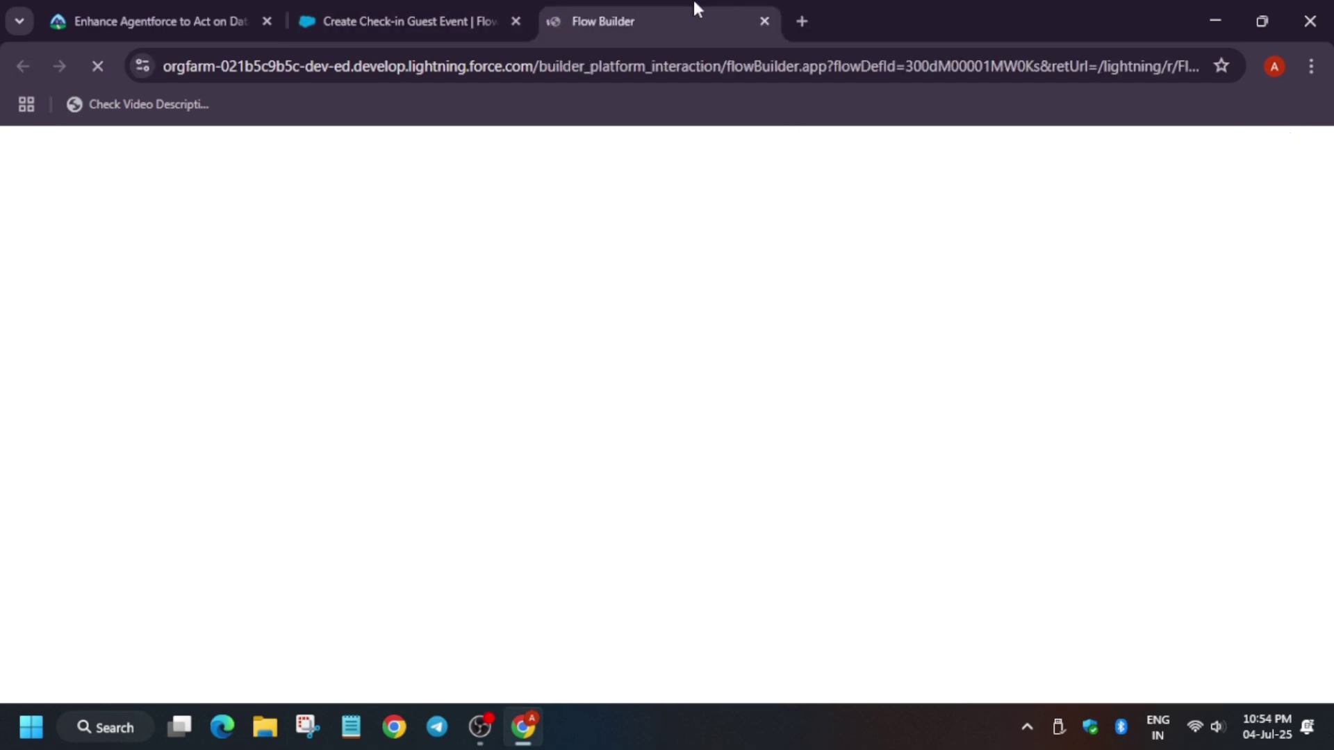
left_click_drag(693, 2, 464, 6)
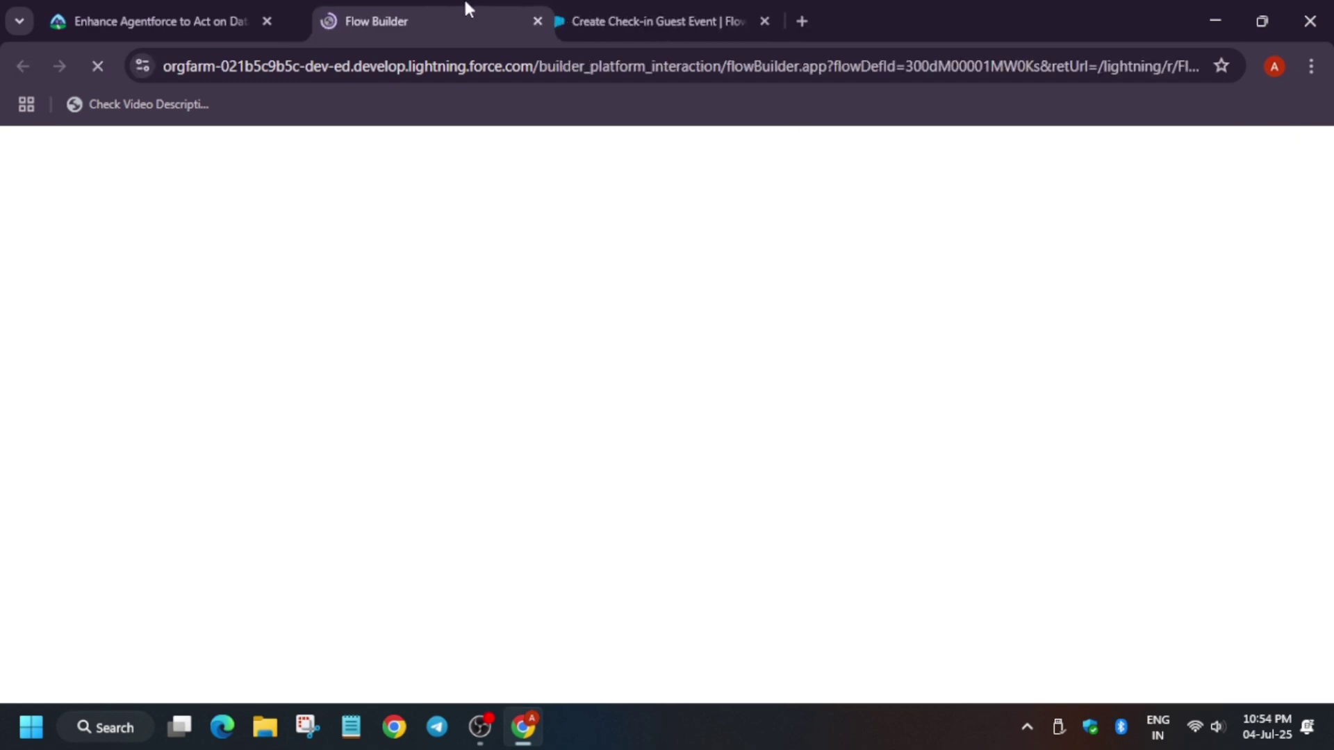
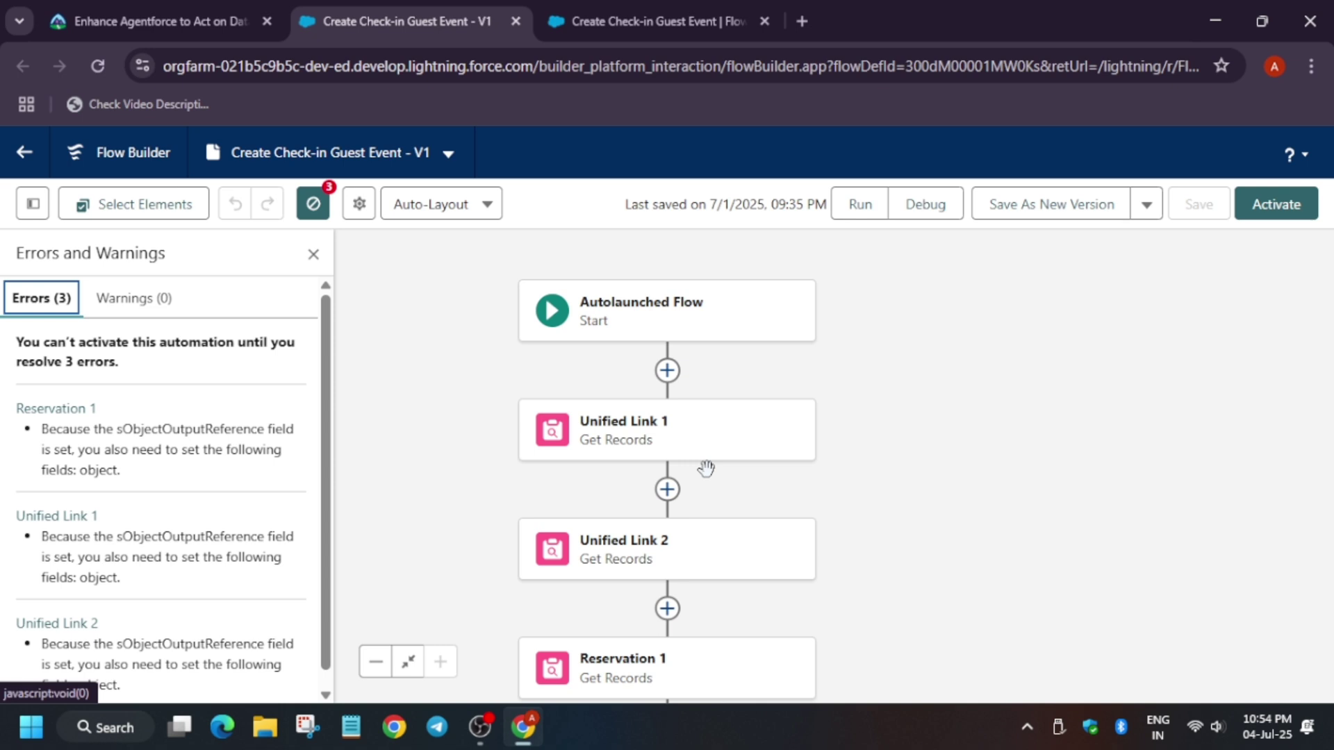
Set the Unified Link 1 element's data source to Data Cloud Object and its data space to default.
left_click(313, 254)
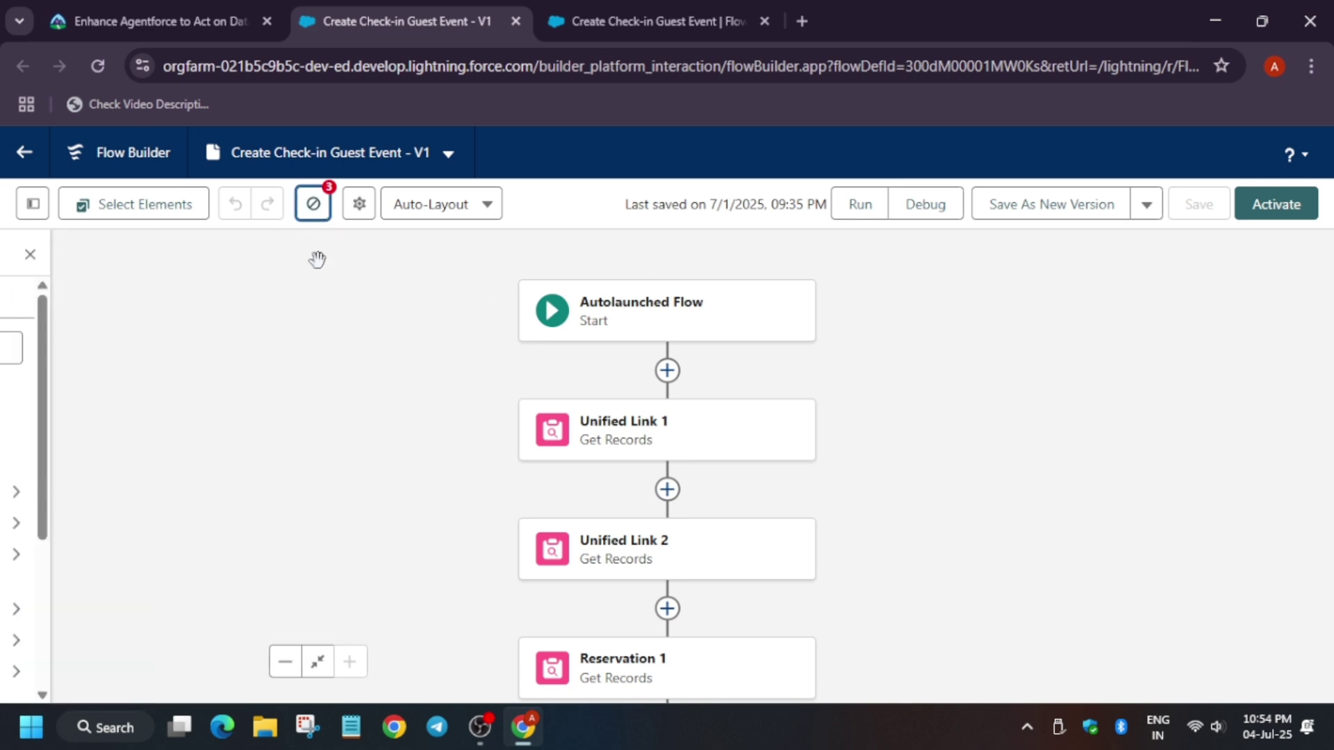
left_click(705, 438)
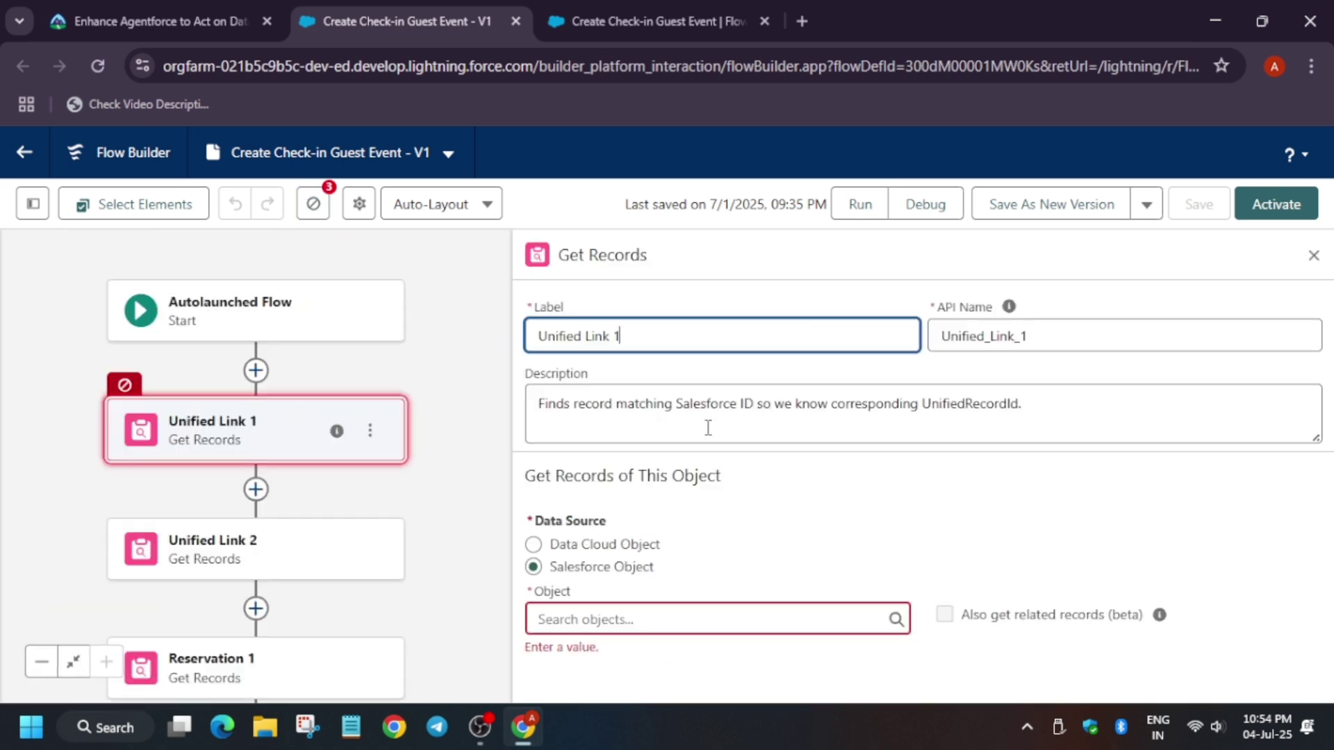
left_click(729, 551)
left_click(532, 544)
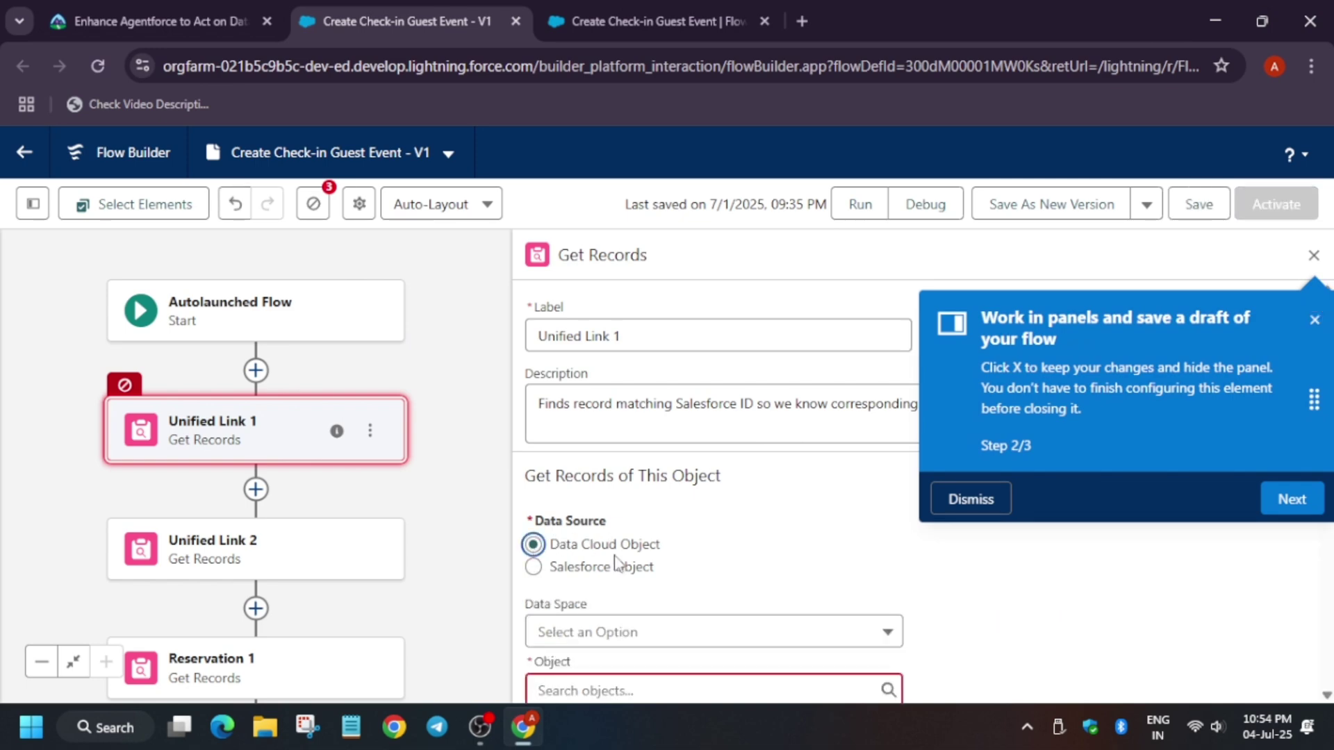
left_click(1314, 321)
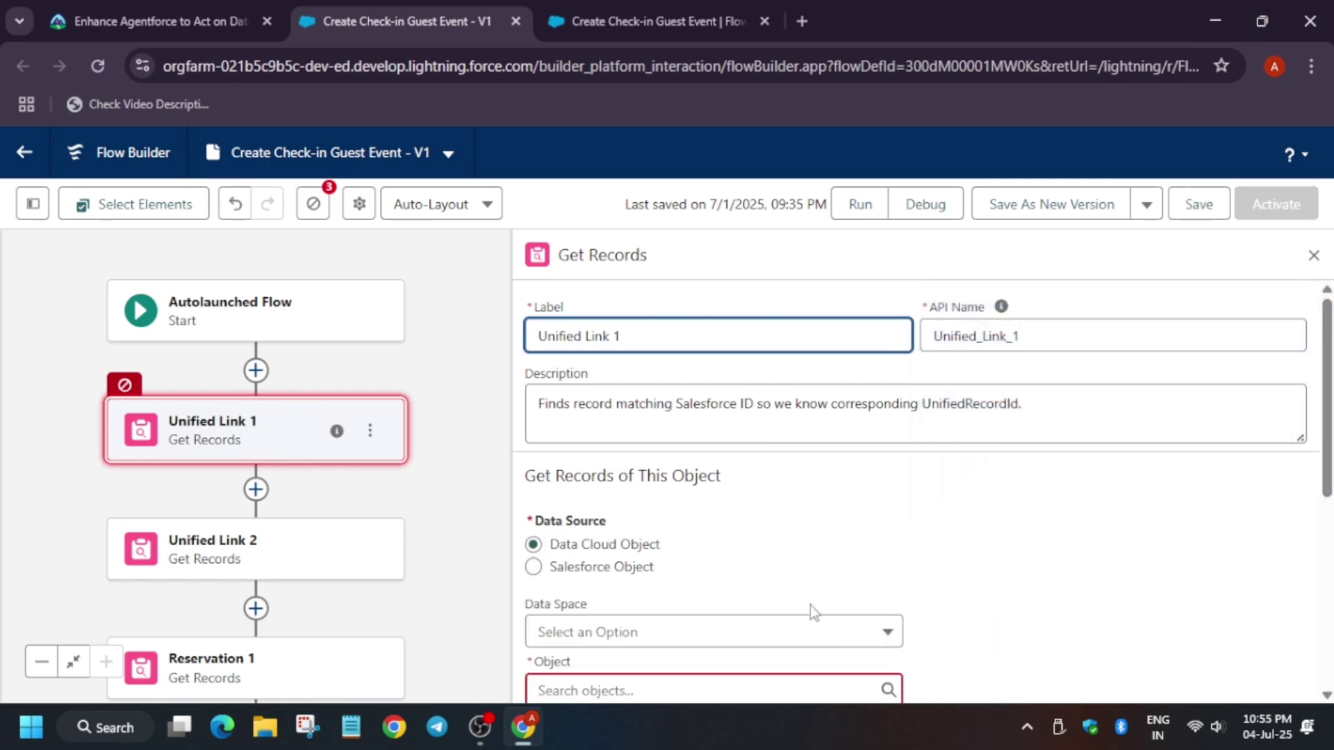
scroll(810, 608, "down", 3)
left_click(757, 425)
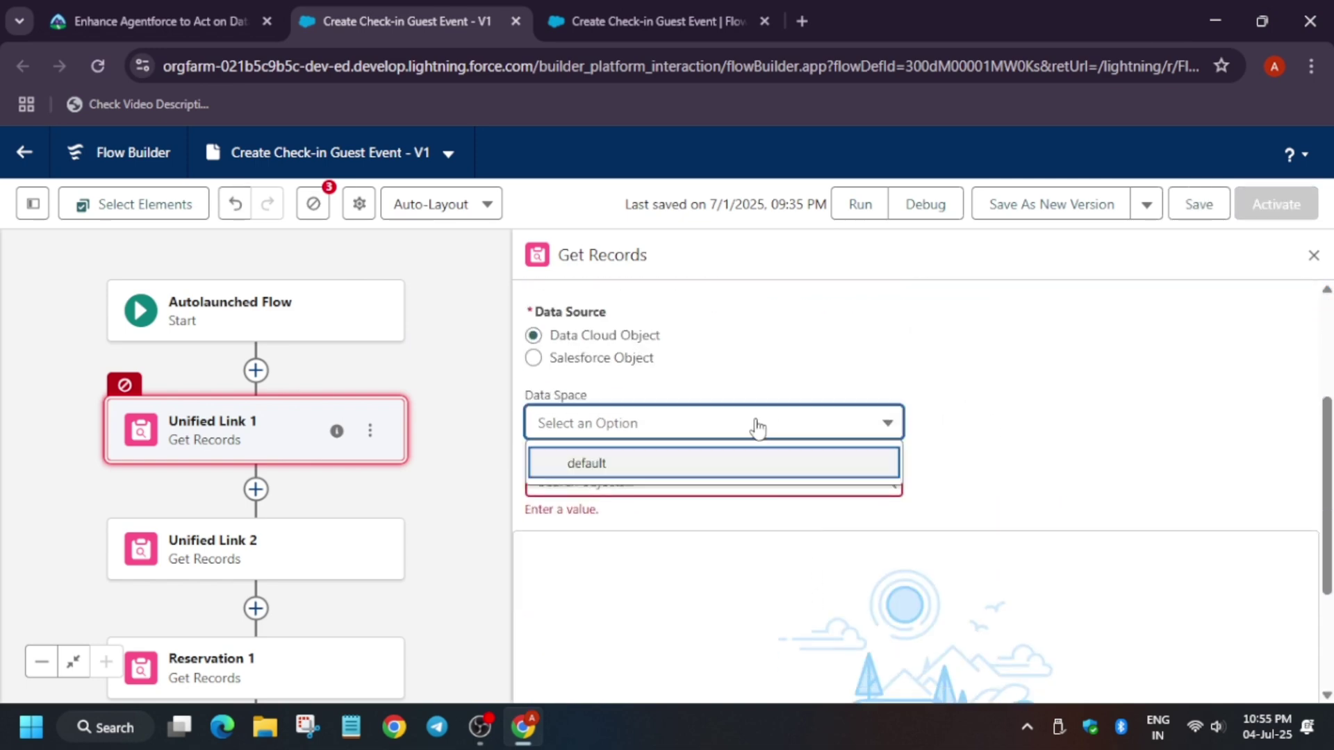
left_click(785, 466)
Copy the object name from the Trailhead instructions and set Unified Link 1's object to Unified Link Individual ccid.
left_click(761, 484)
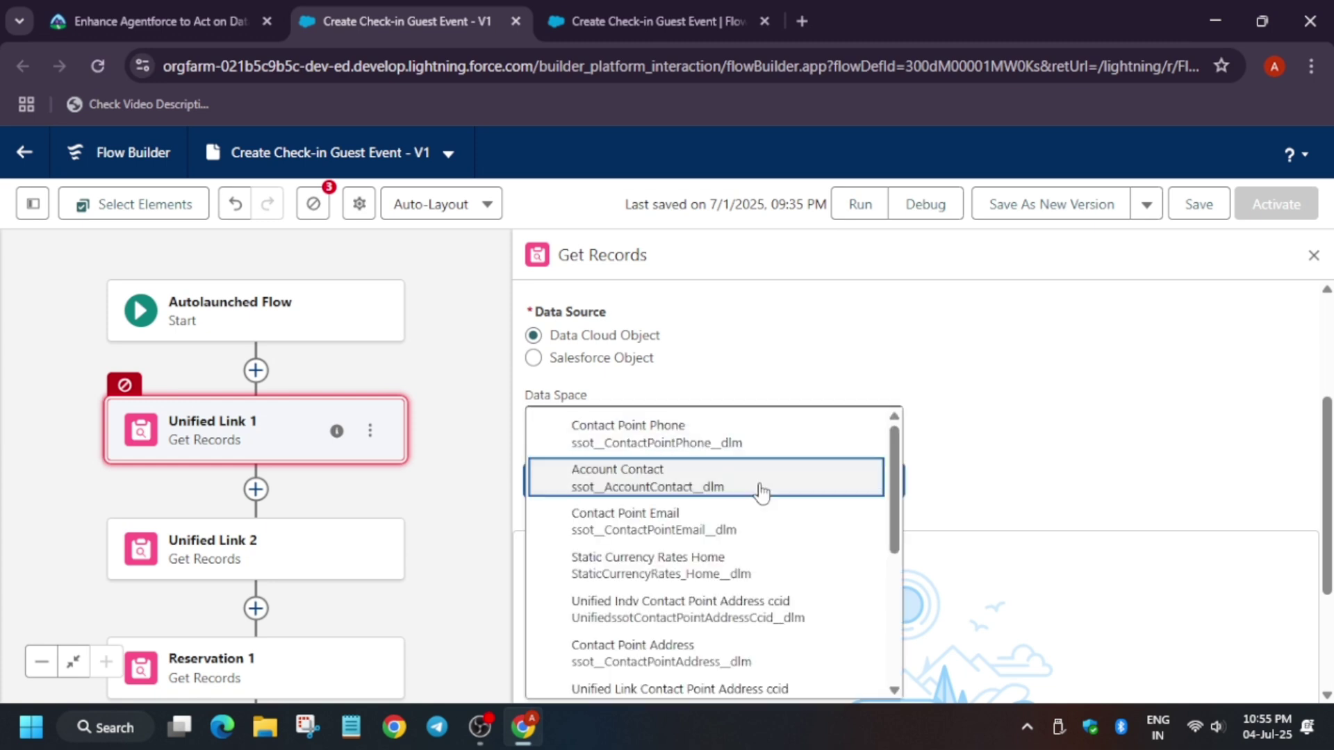
left_click(174, 21)
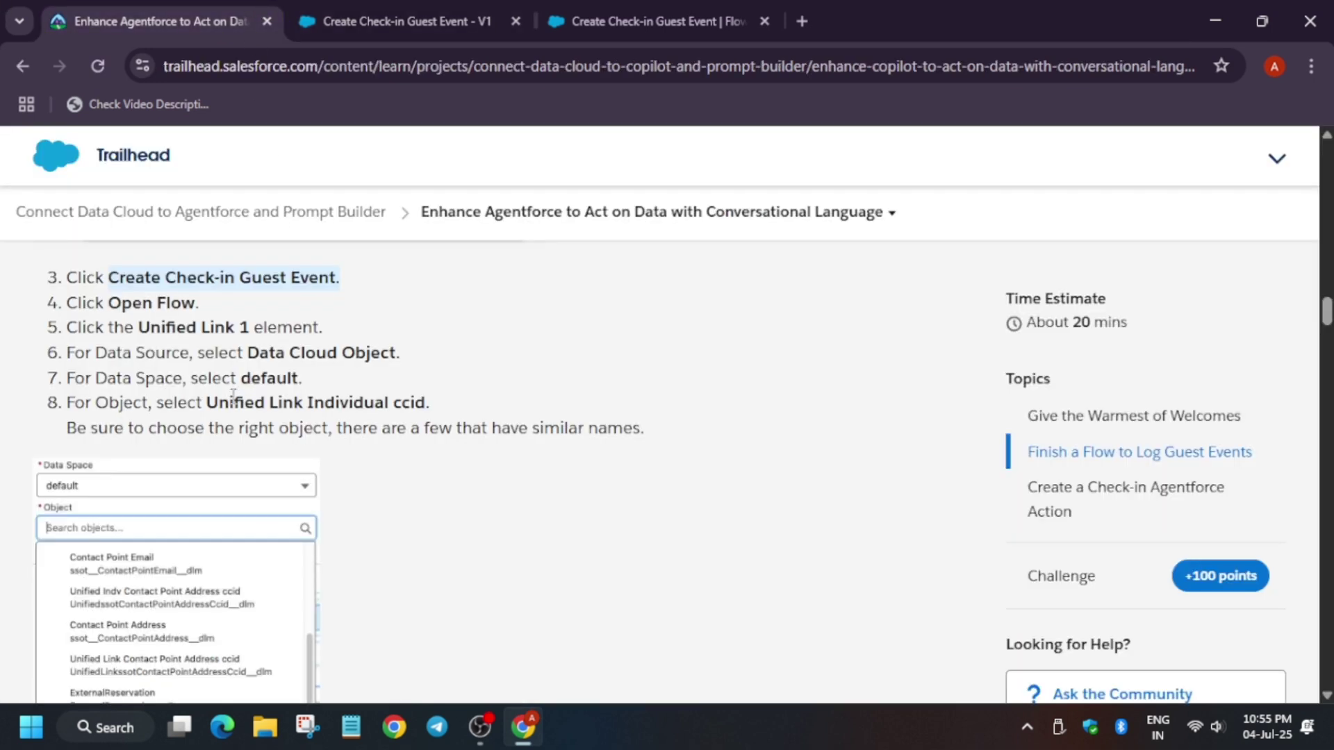
left_click_drag(208, 404, 431, 403)
key("ctrl+c")
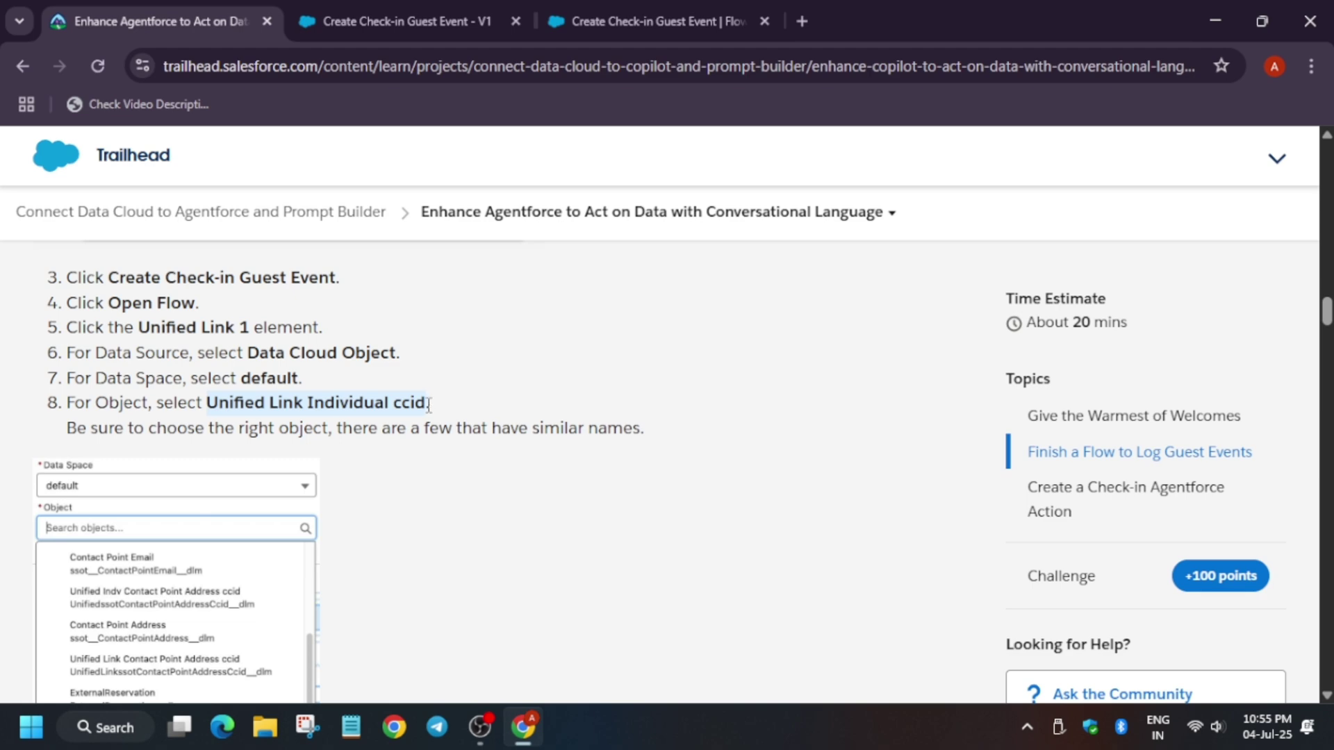
left_click(486, 21)
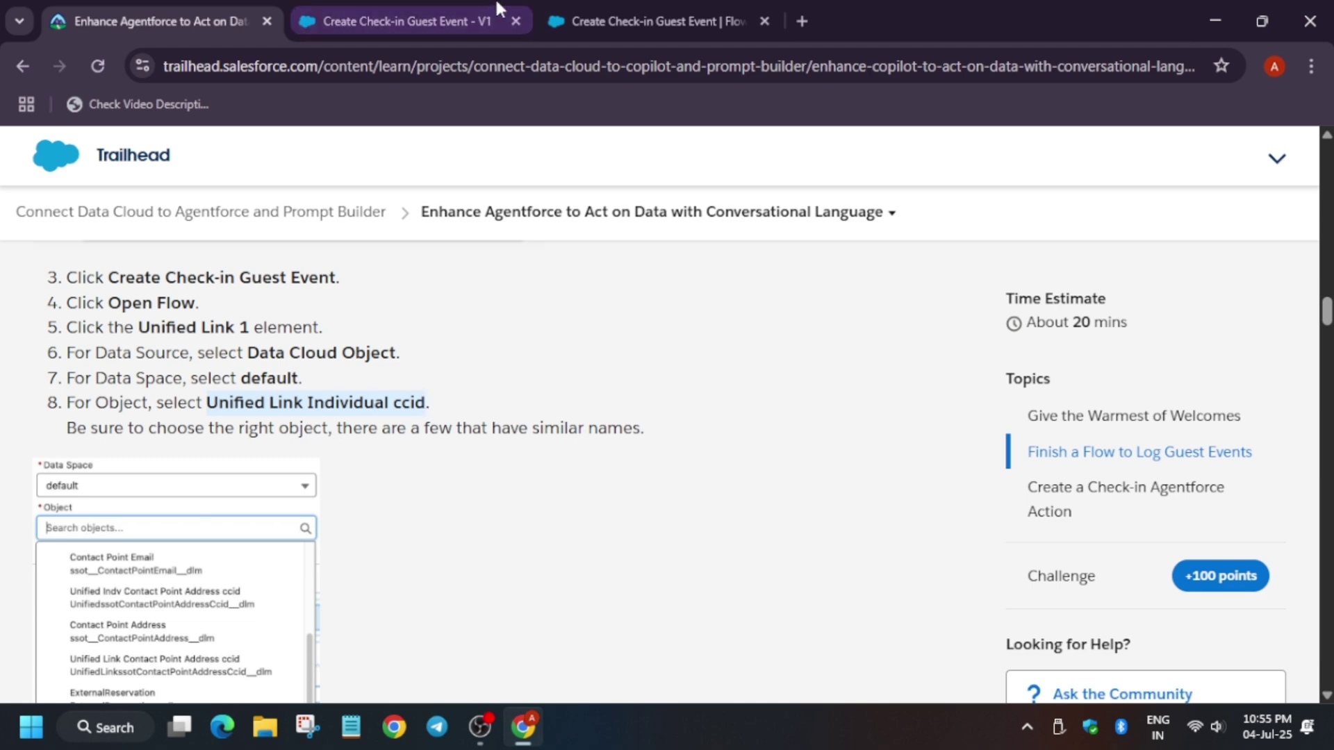
key("ctrl+v")
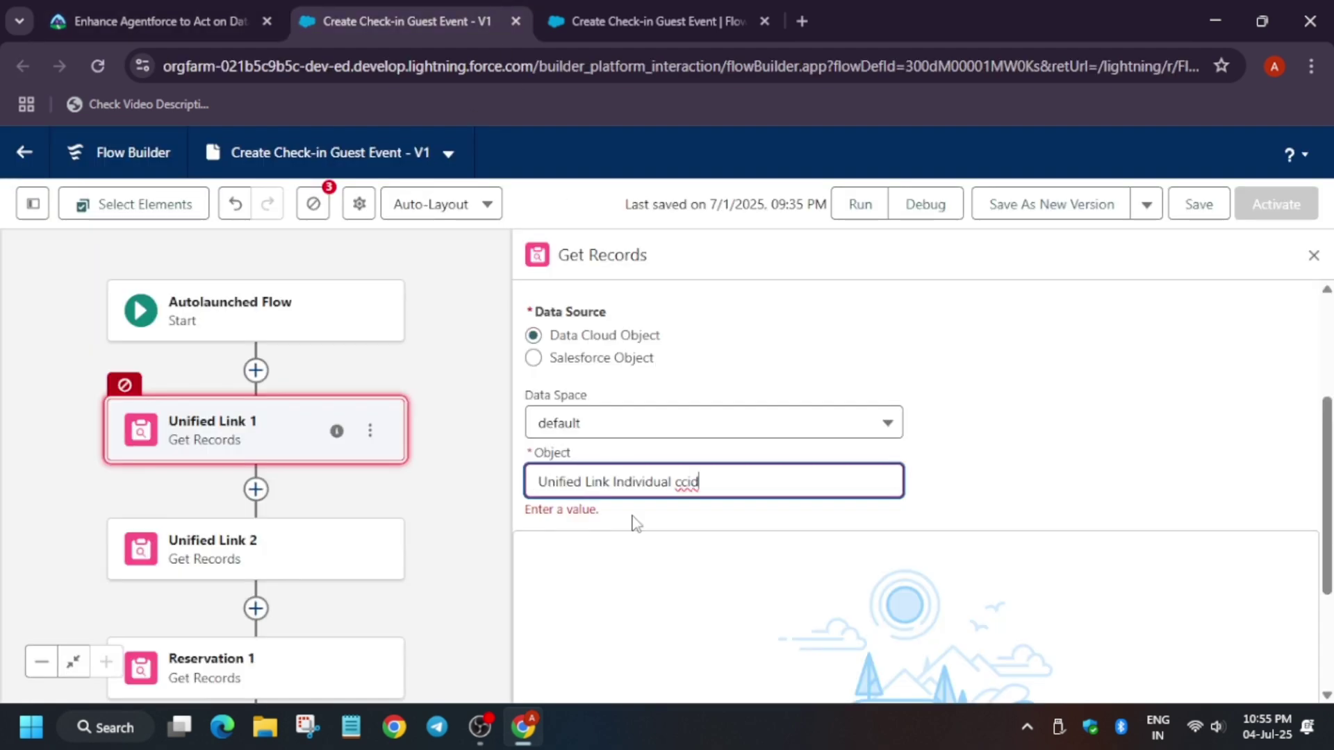
left_click(828, 506)
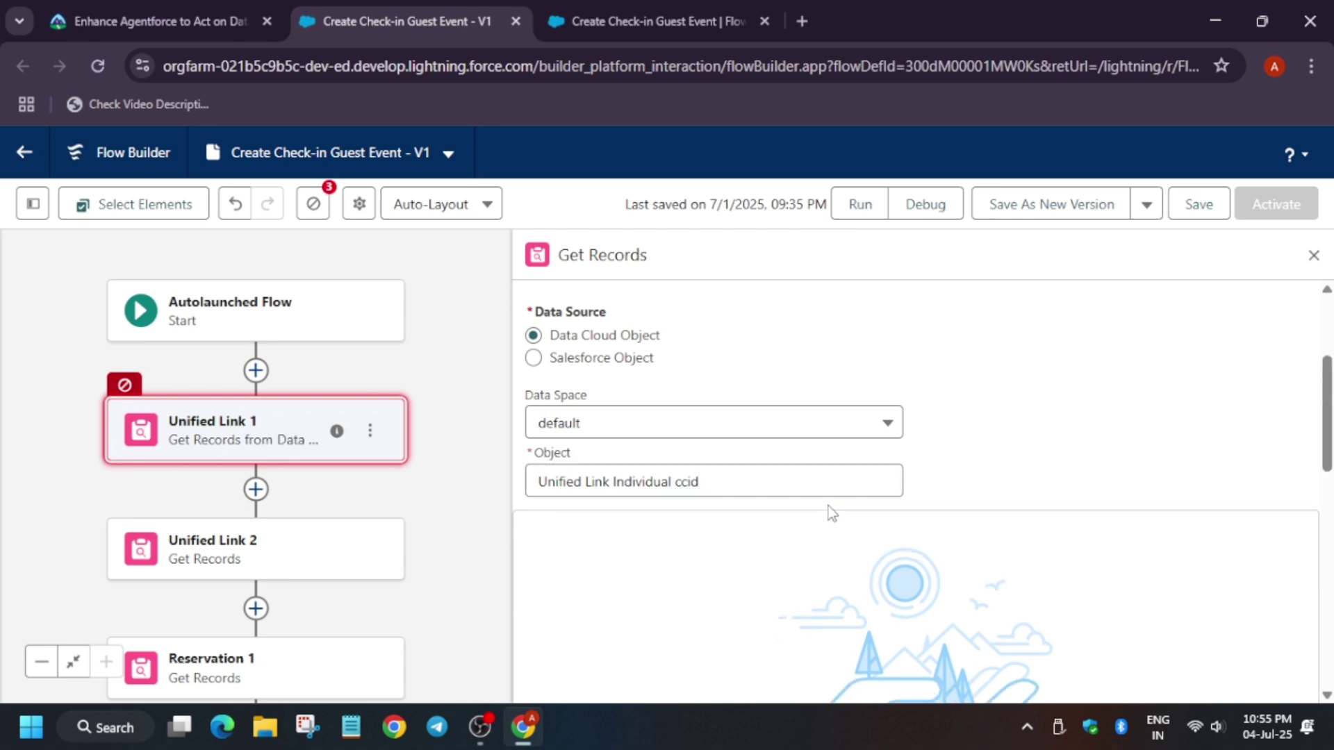
left_click(767, 484)
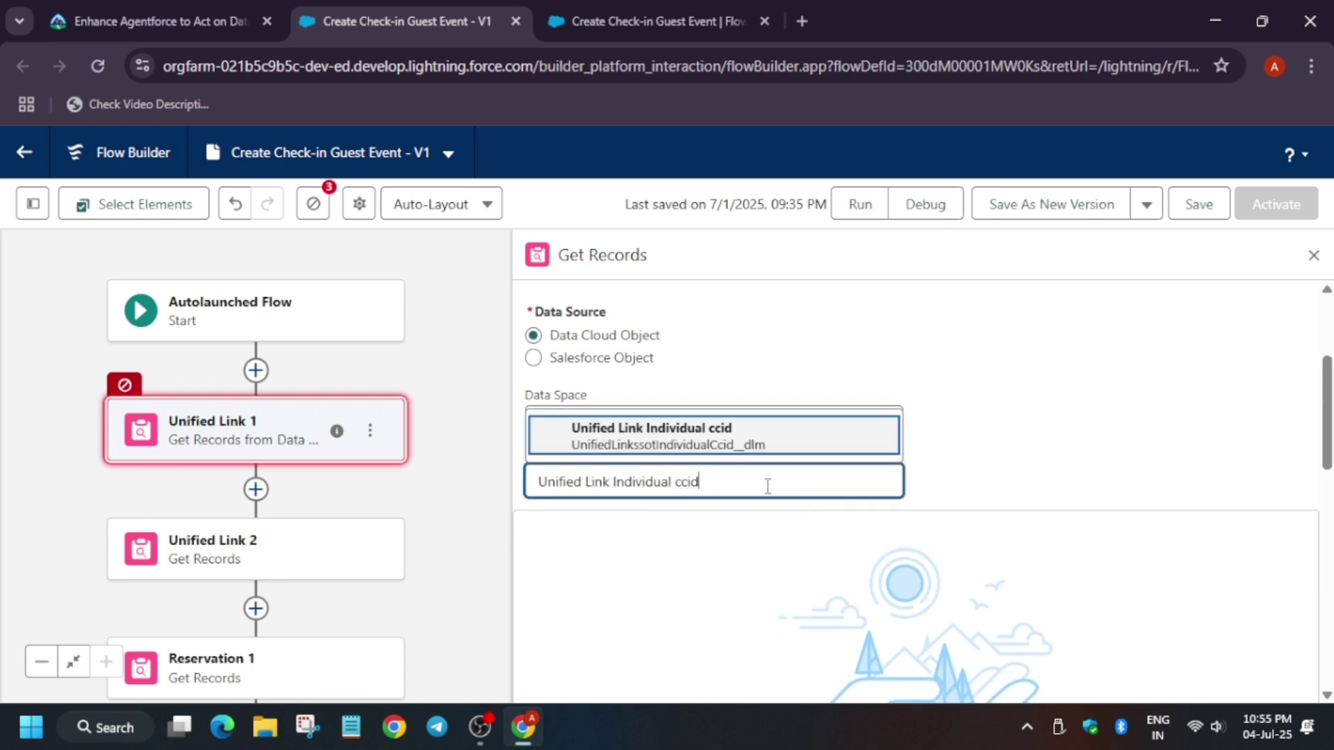
left_click(634, 441)
Search the objects for "link" to compare similar names, and select Unified Link Individual ccid again.
triple_click(715, 469)
key("ctrl+c")
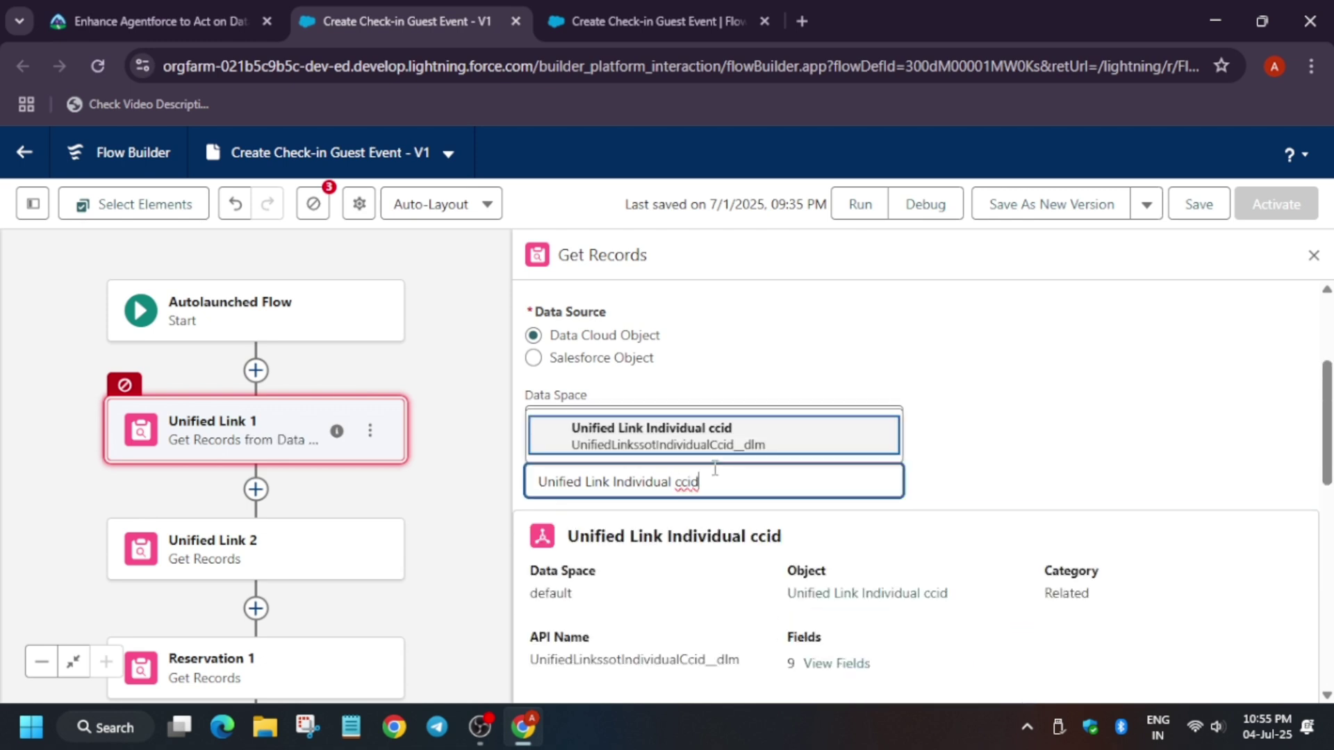
key("BackSpace")
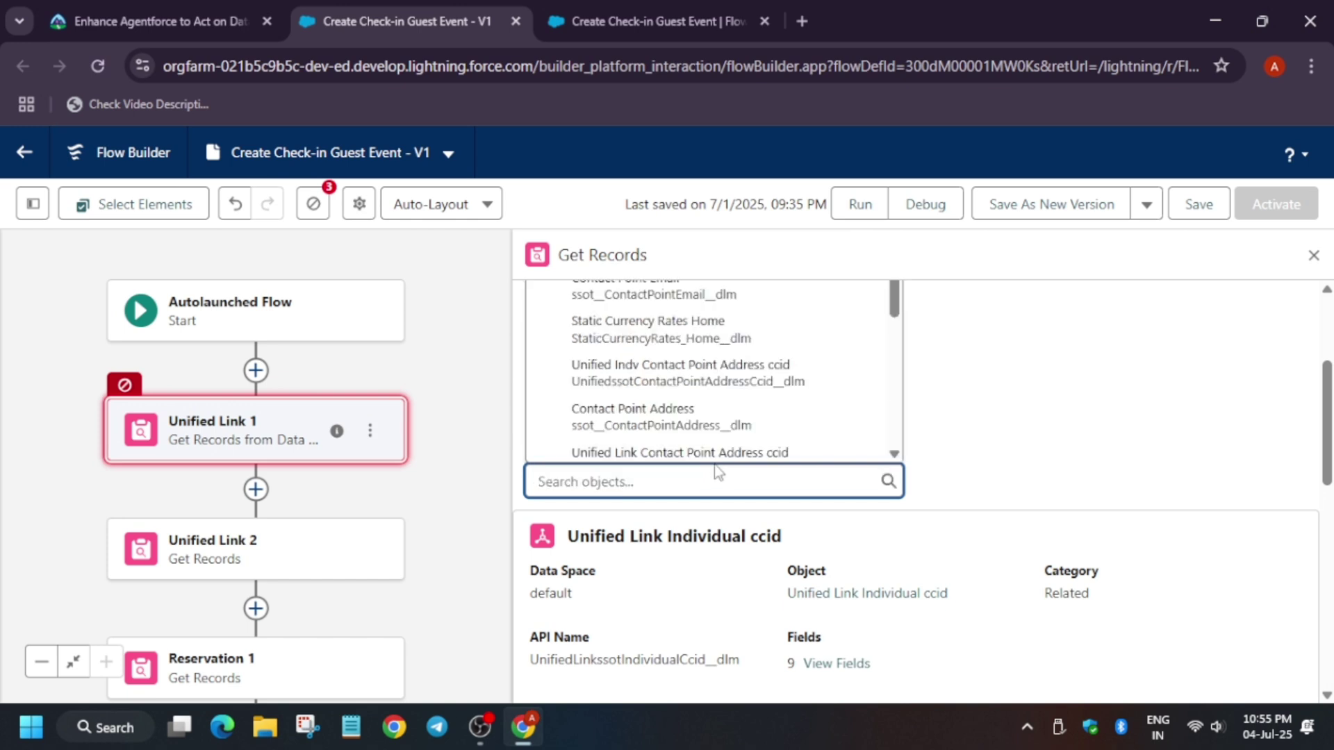
type("link")
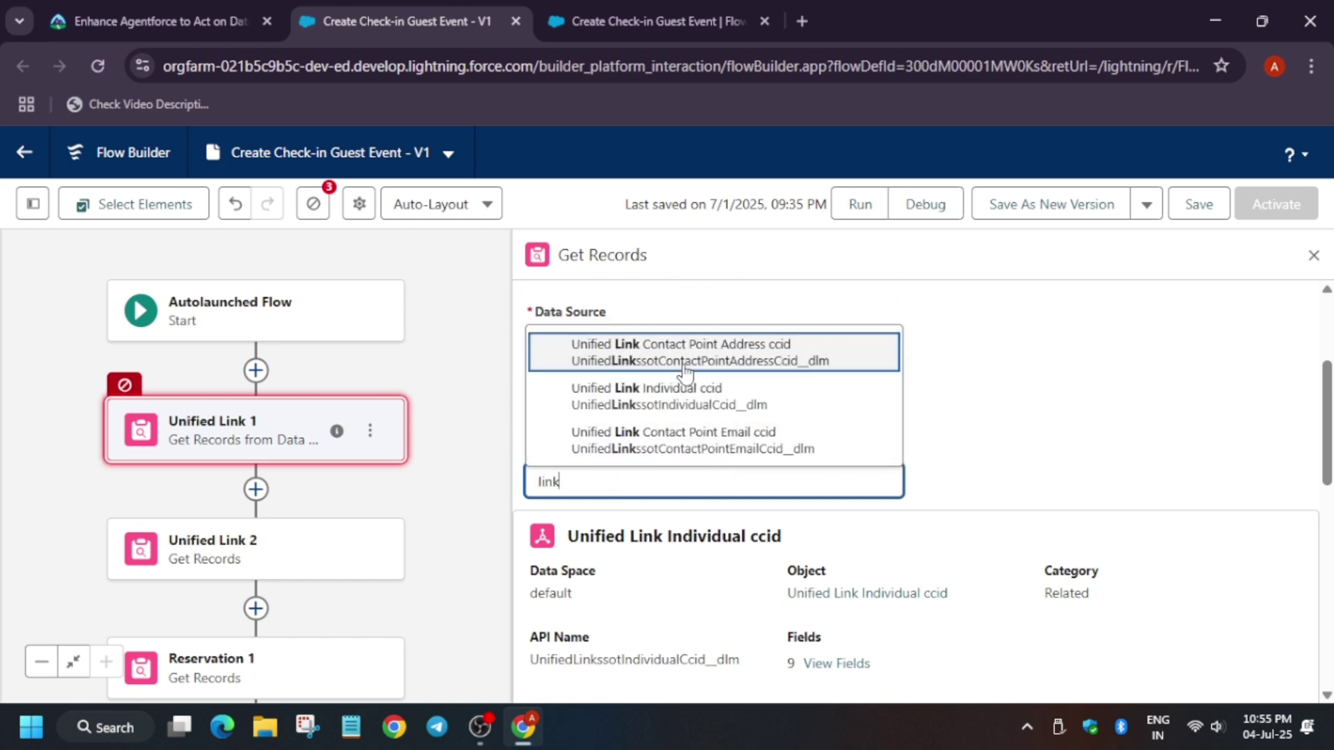
scroll(702, 382, "up", 1)
scroll(709, 399, "down", 3)
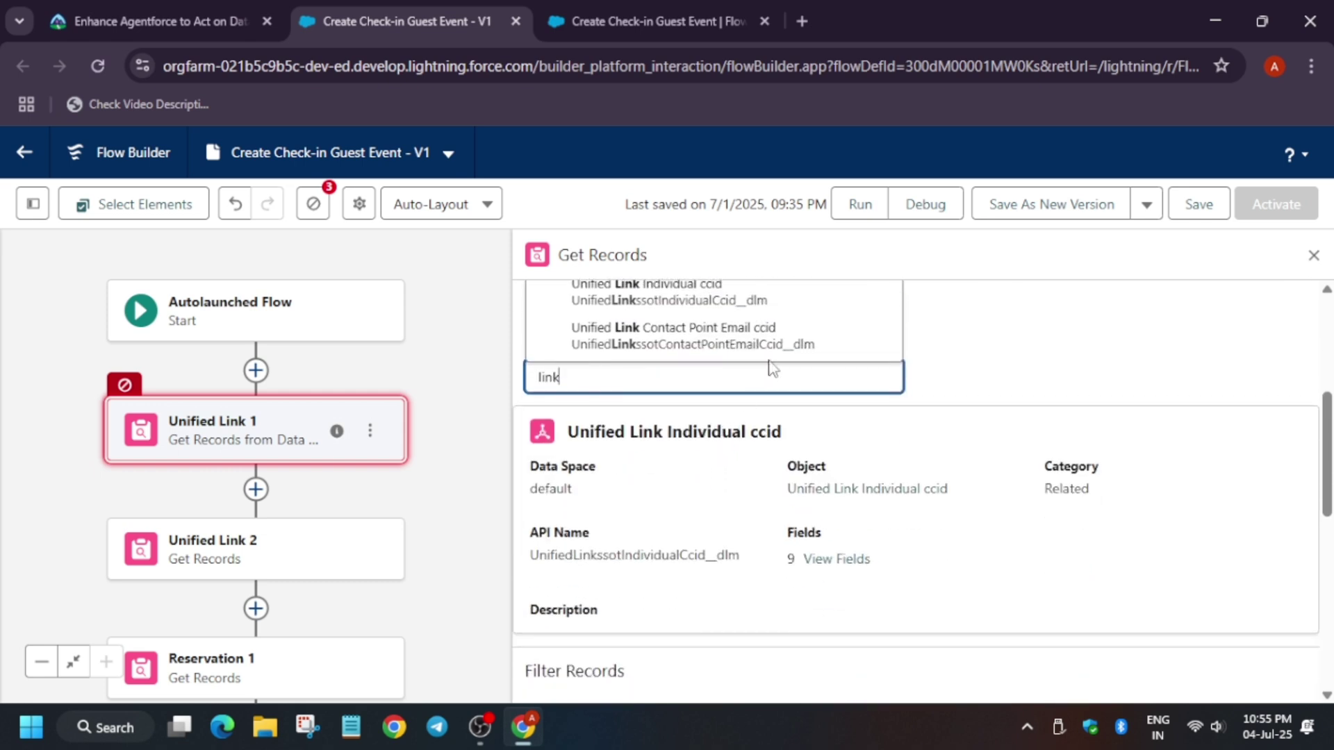
scroll(855, 359, "up", 2)
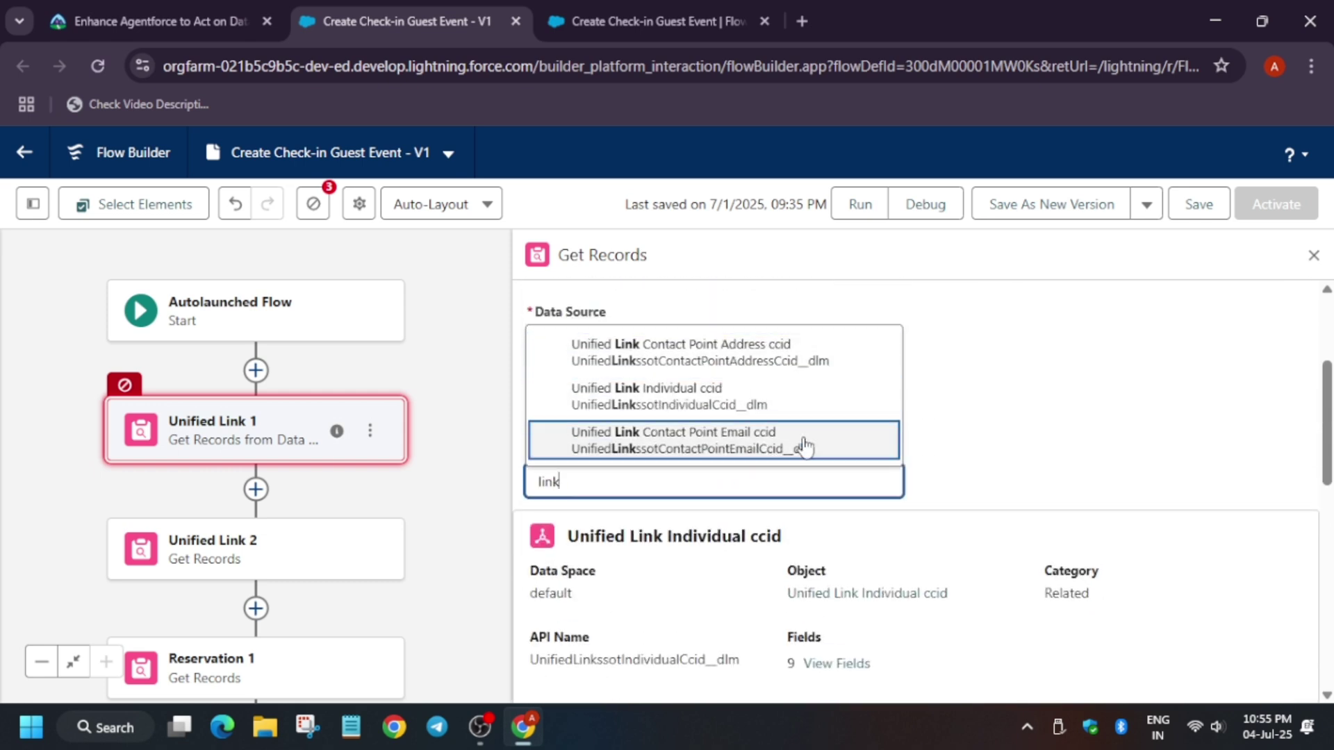
triple_click(705, 482)
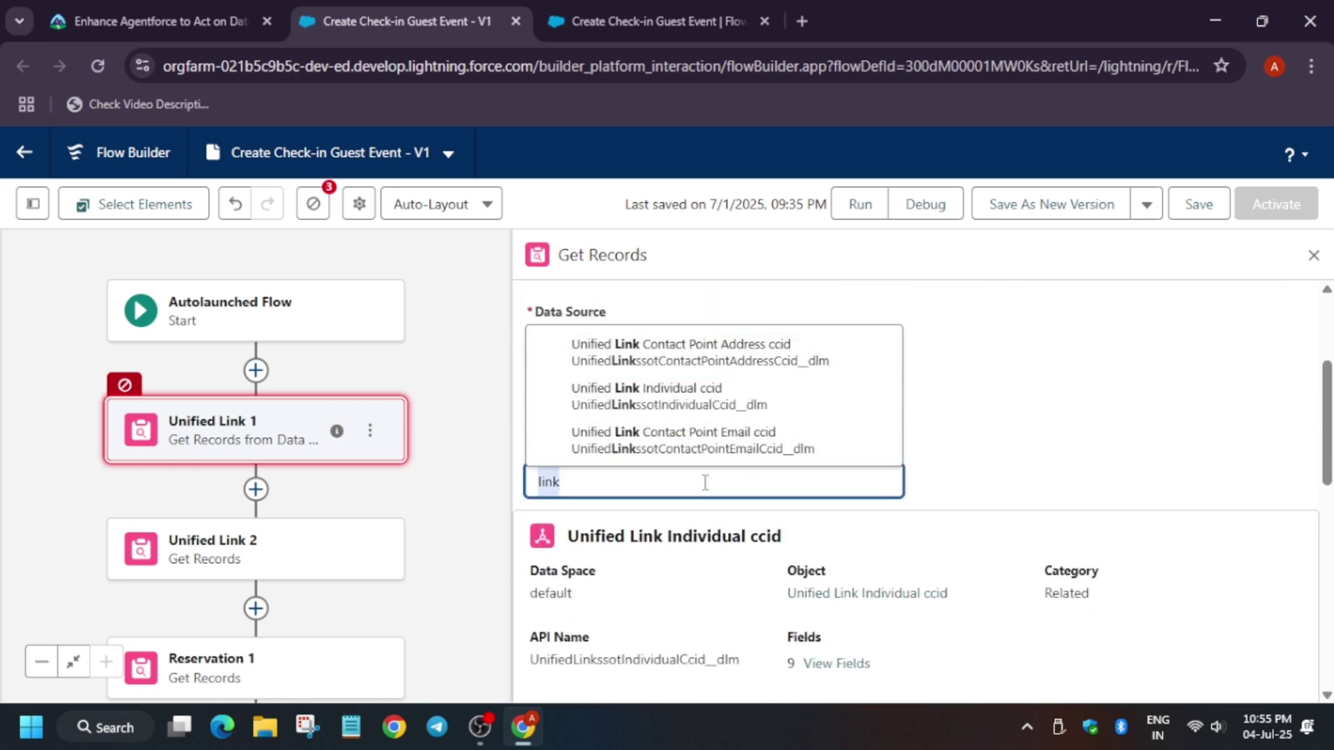
key("ctrl+v")
left_click(643, 448)
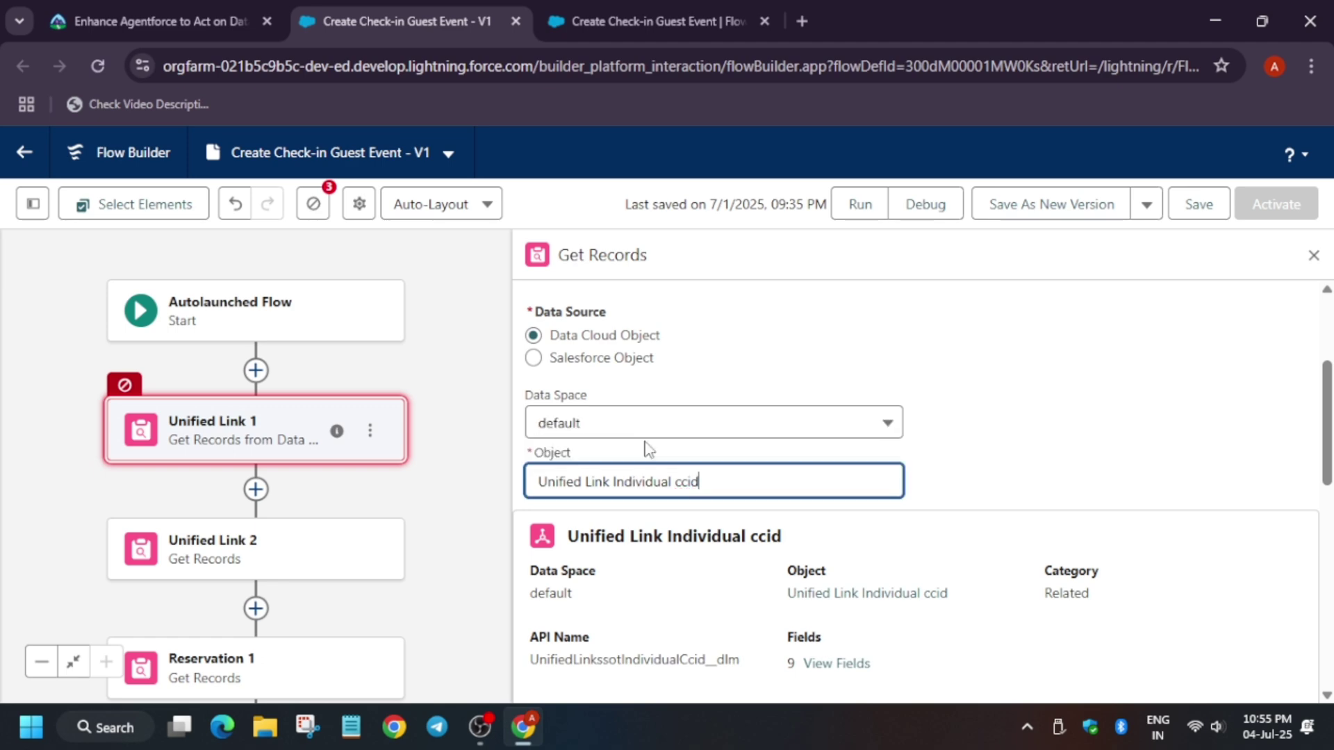
left_click(1098, 448)
Review the Trailhead instructions on choosing the Unified Link 1 object and filtering its records.
scroll(1060, 424, "down", 5)
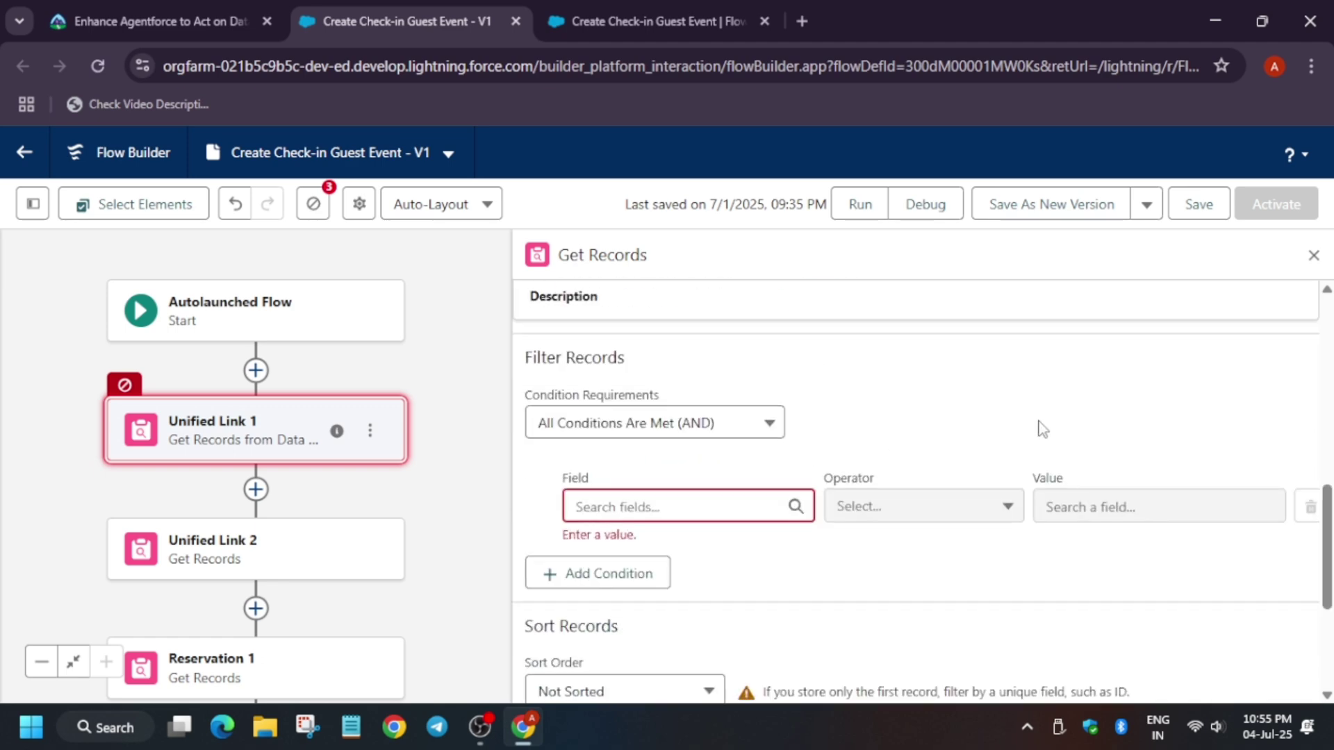
left_click(142, 20)
scroll(426, 484, "down", 4)
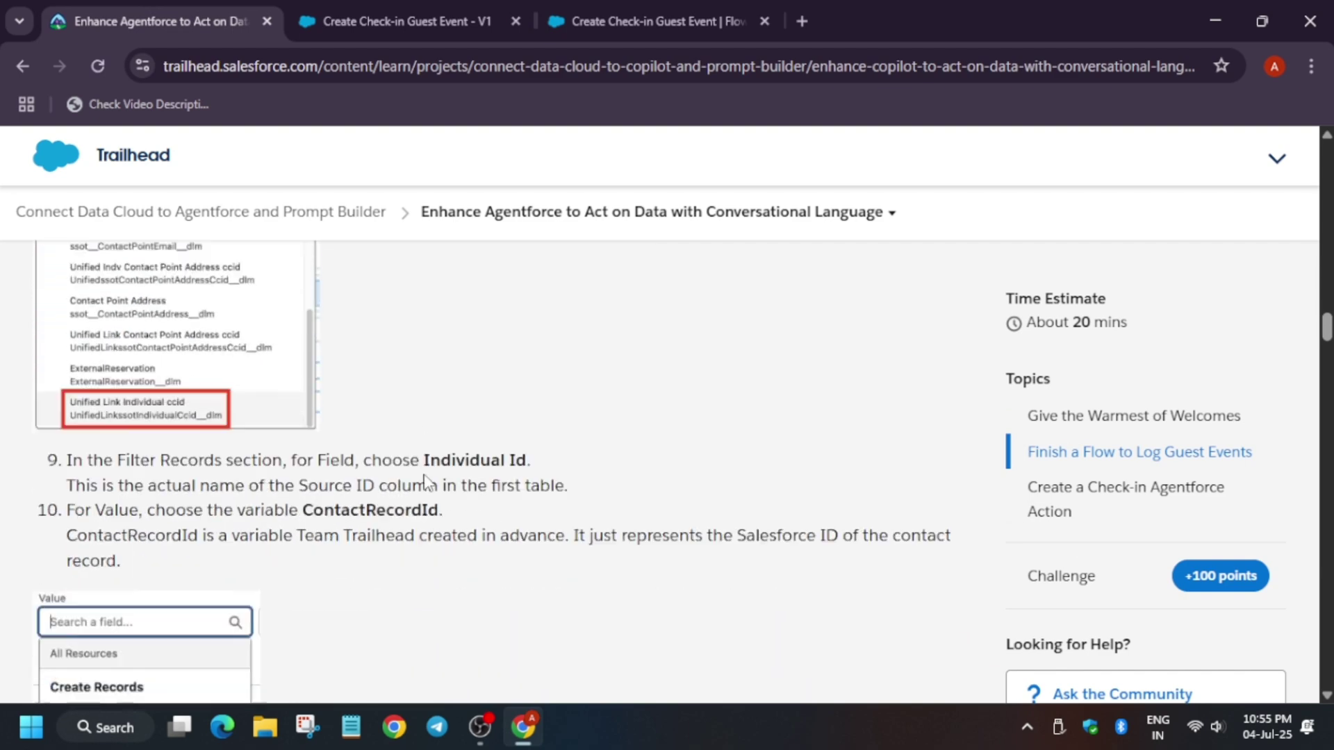
scroll(426, 484, "up", 3)
left_click_drag(74, 404, 636, 416)
scroll(106, 556, "down", 1)
scroll(106, 556, "down", 1)
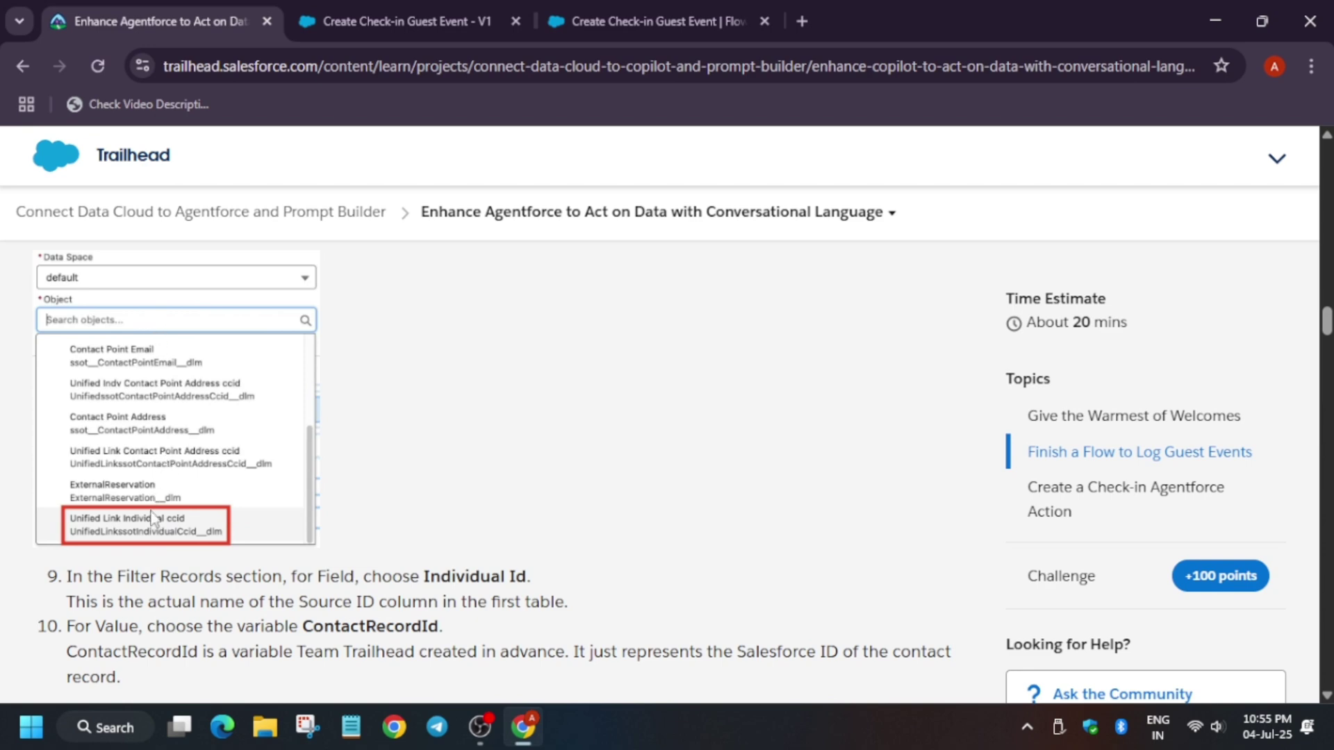
scroll(243, 490, "down", 1)
scroll(248, 487, "down", 1)
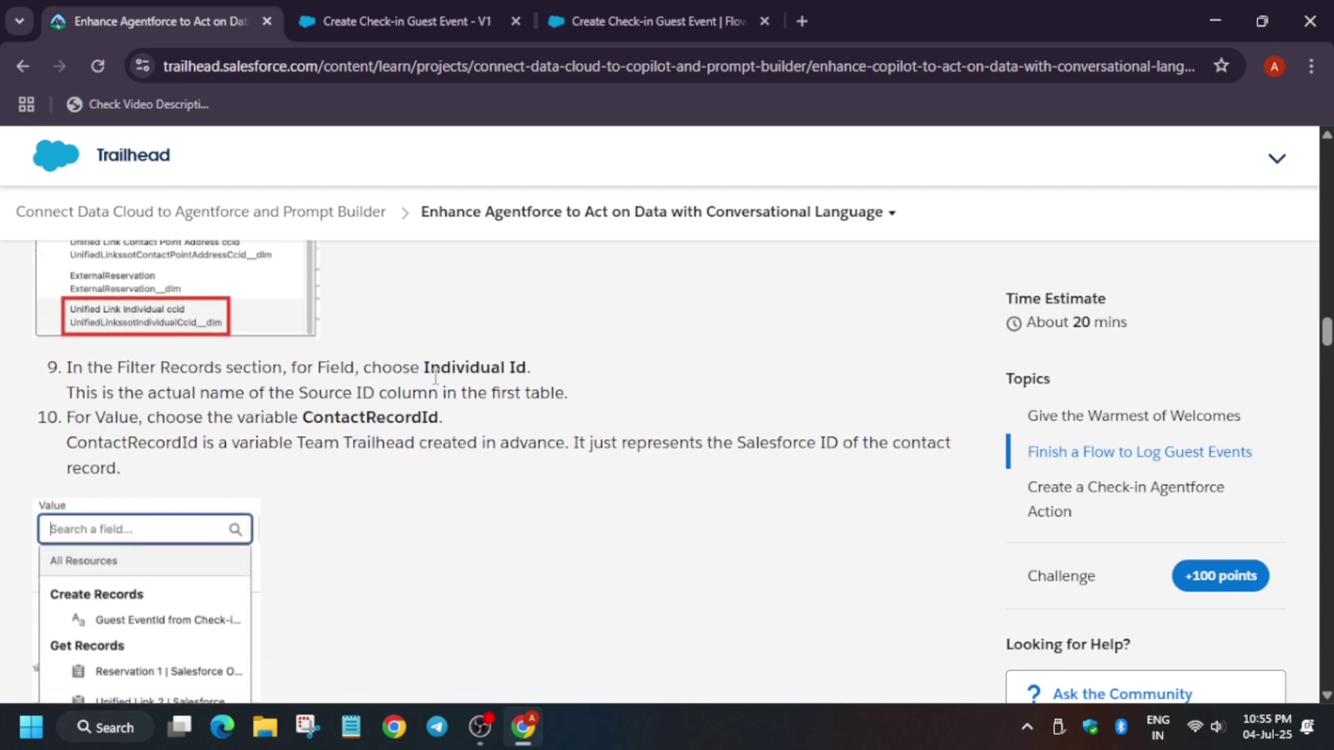
Copy the field name from Trailhead and set the Unified Link 1 filter condition's field to Individual Id.
left_click_drag(426, 368, 532, 375)
key("ctrl+c")
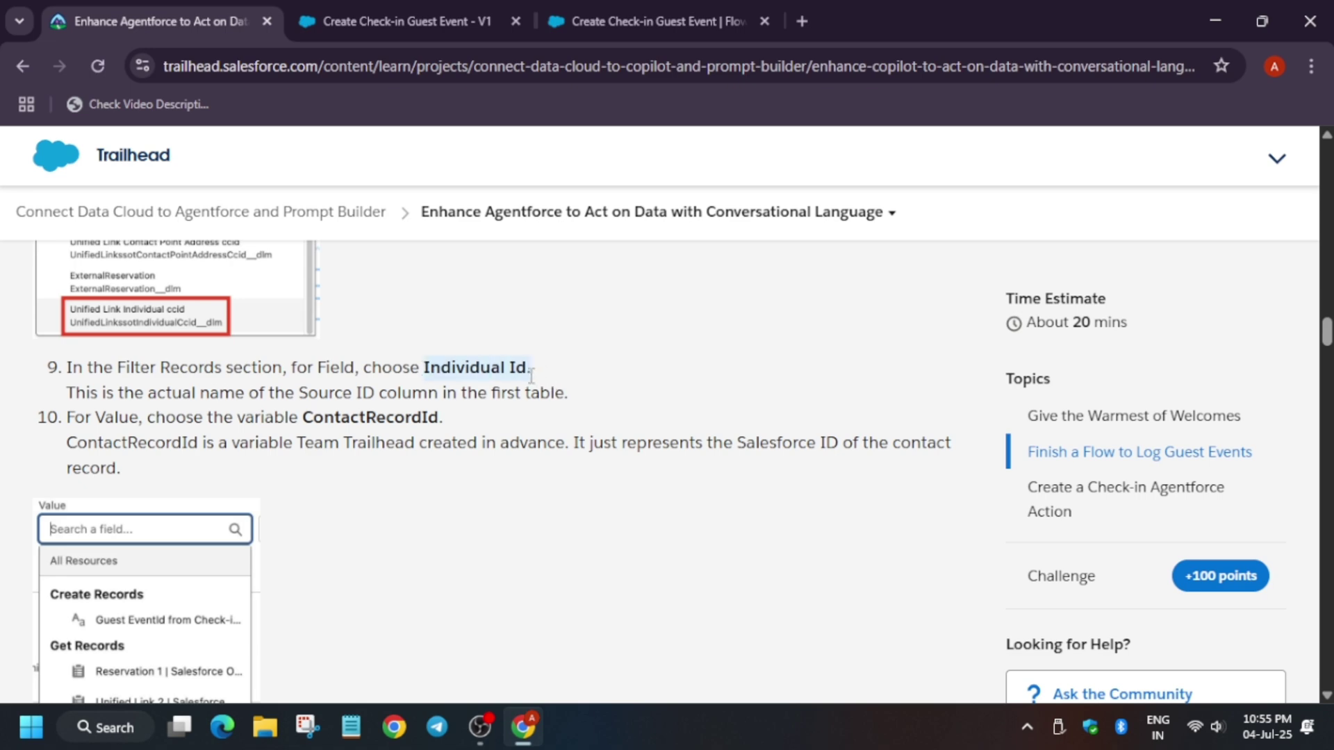
left_click(406, 21)
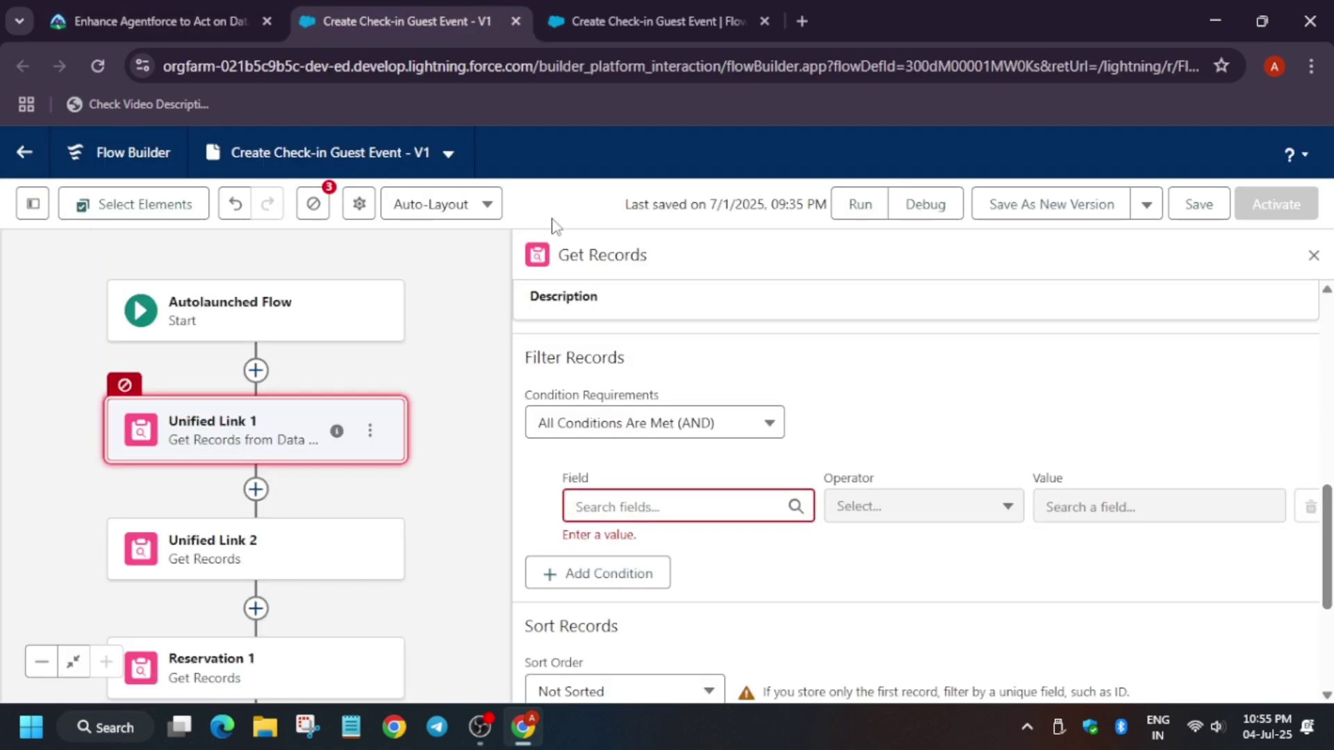
left_click(731, 514)
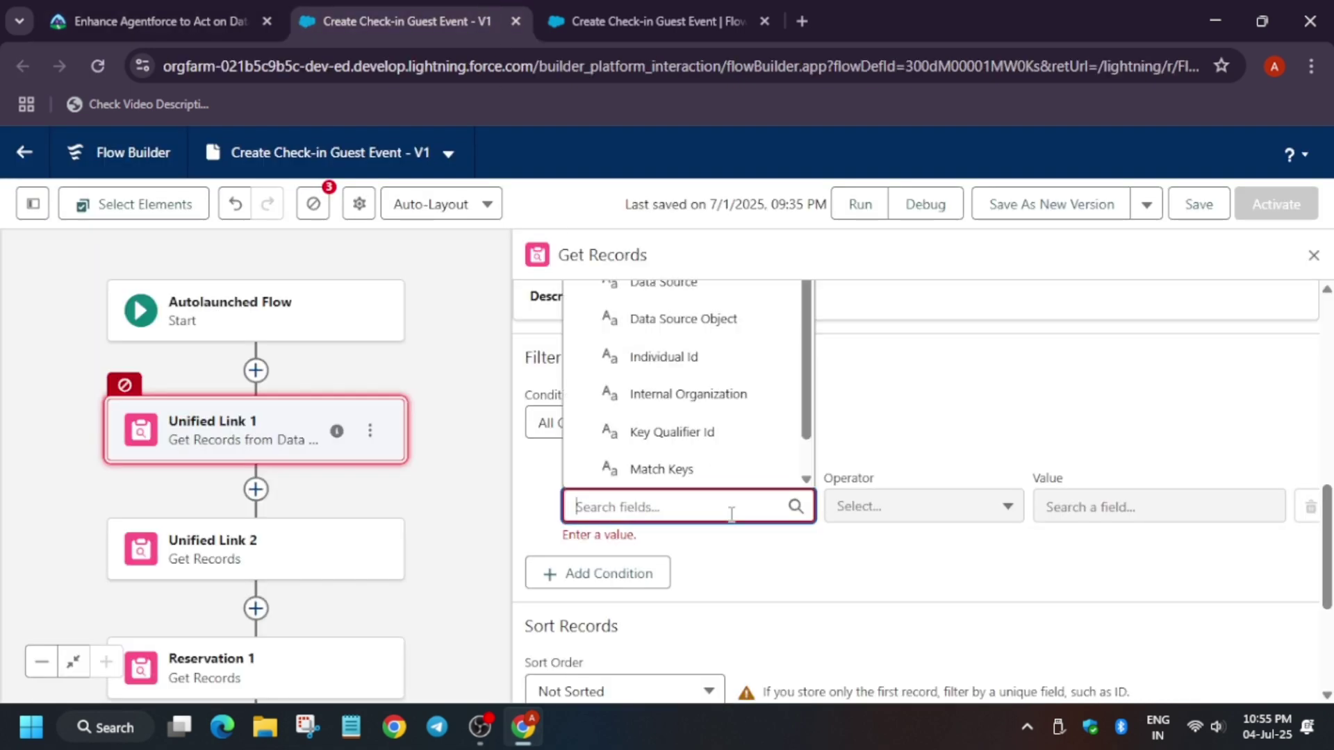
key("ctrl+v")
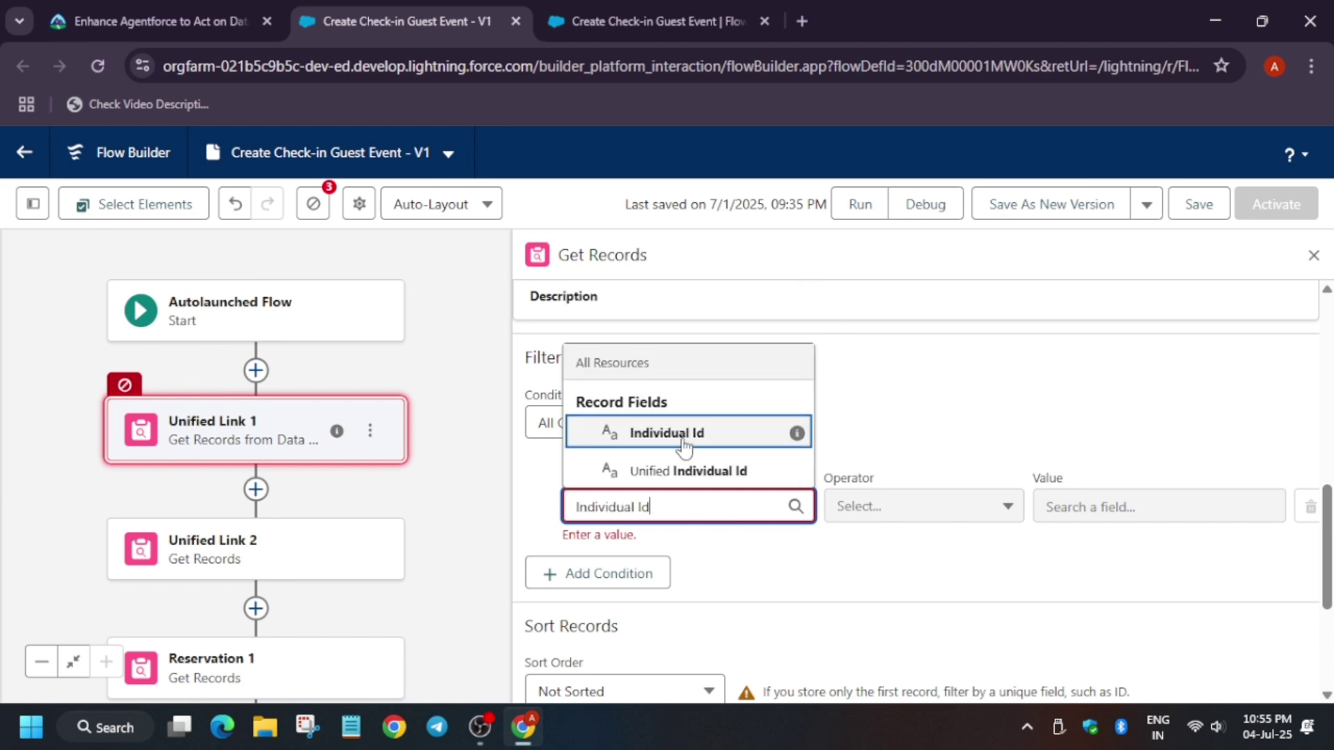
scroll(702, 438, "down", 1)
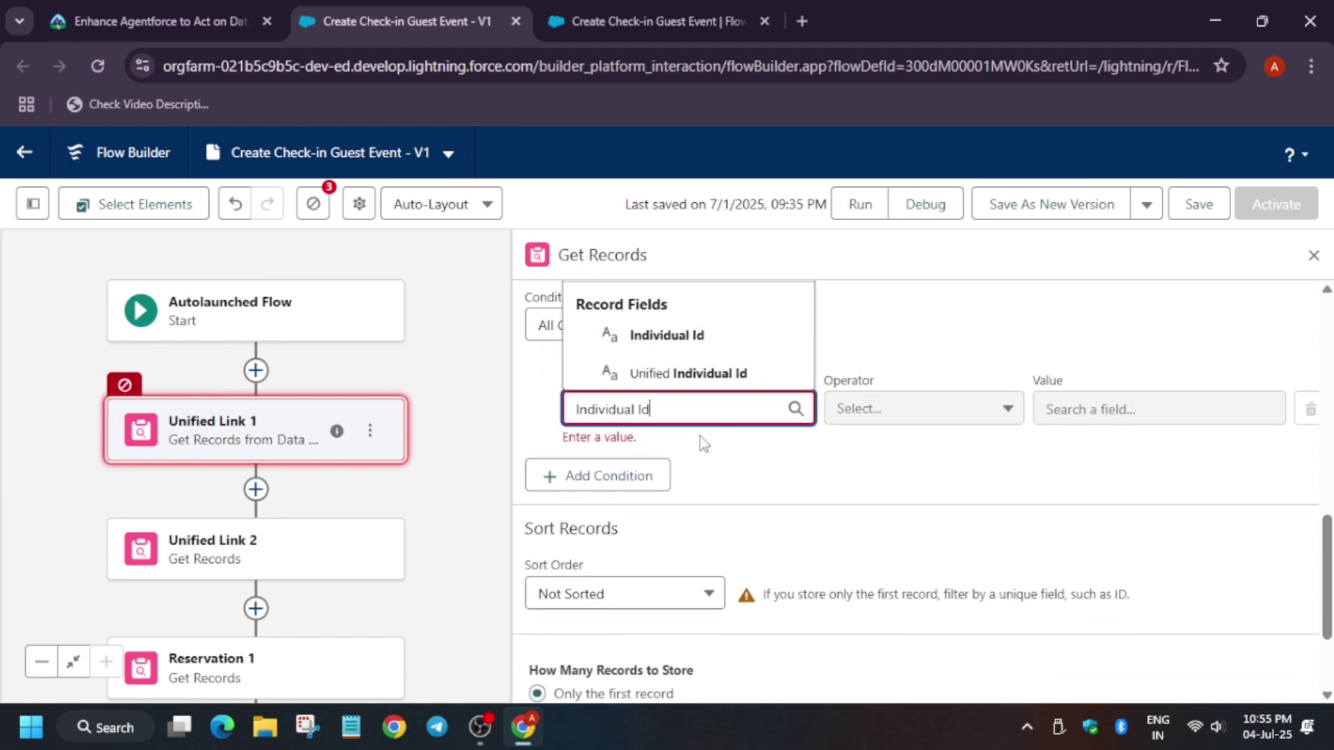
left_click(702, 330)
Copy the variable name from Trailhead and set the Individual Id condition's value to the ContactRecordID variable.
left_click(1177, 394)
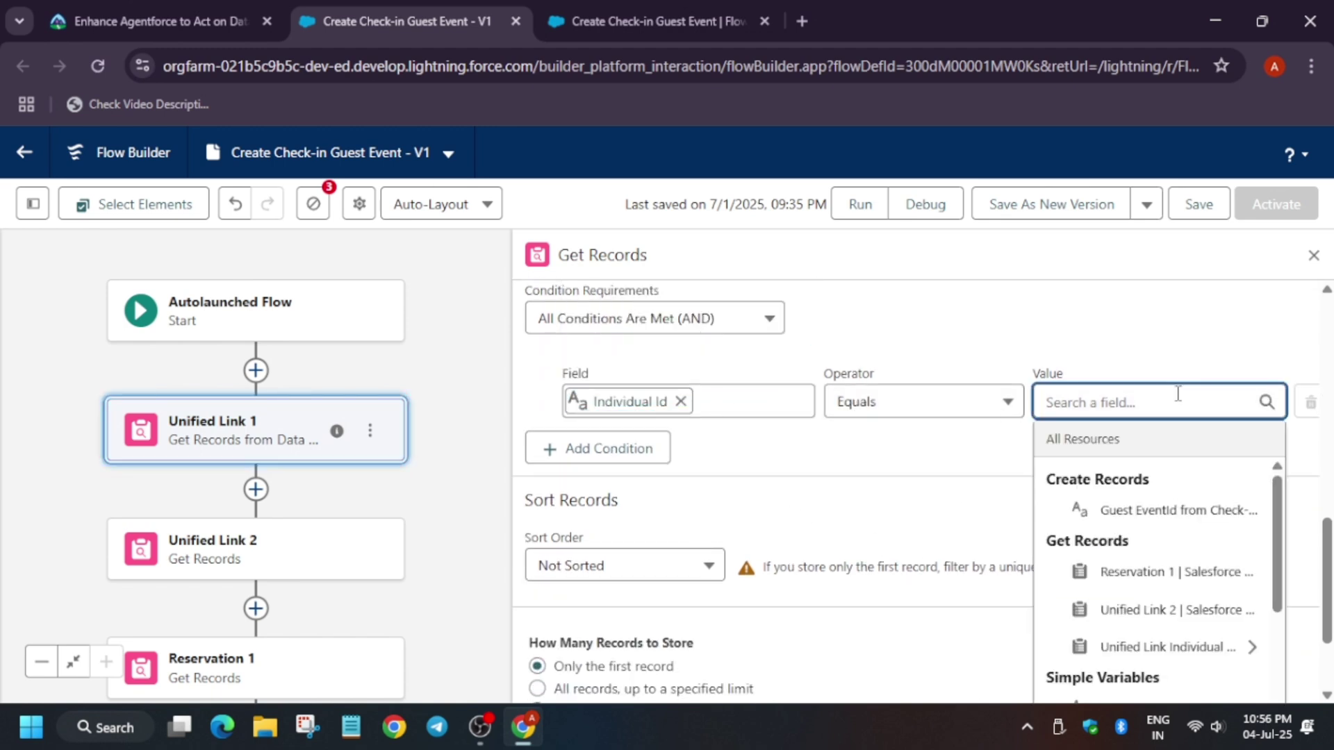
left_click(160, 21)
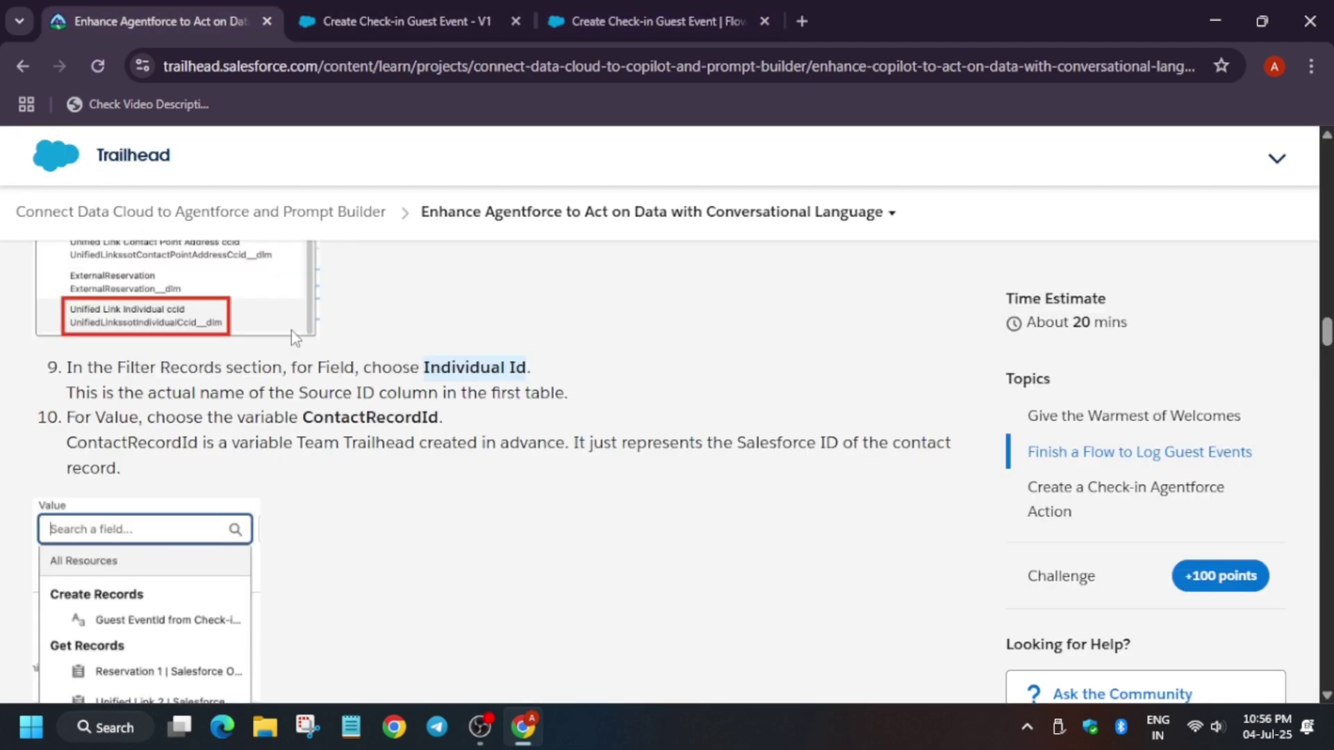
left_click_drag(307, 414, 433, 417)
key("ctrl+c")
left_click(407, 21)
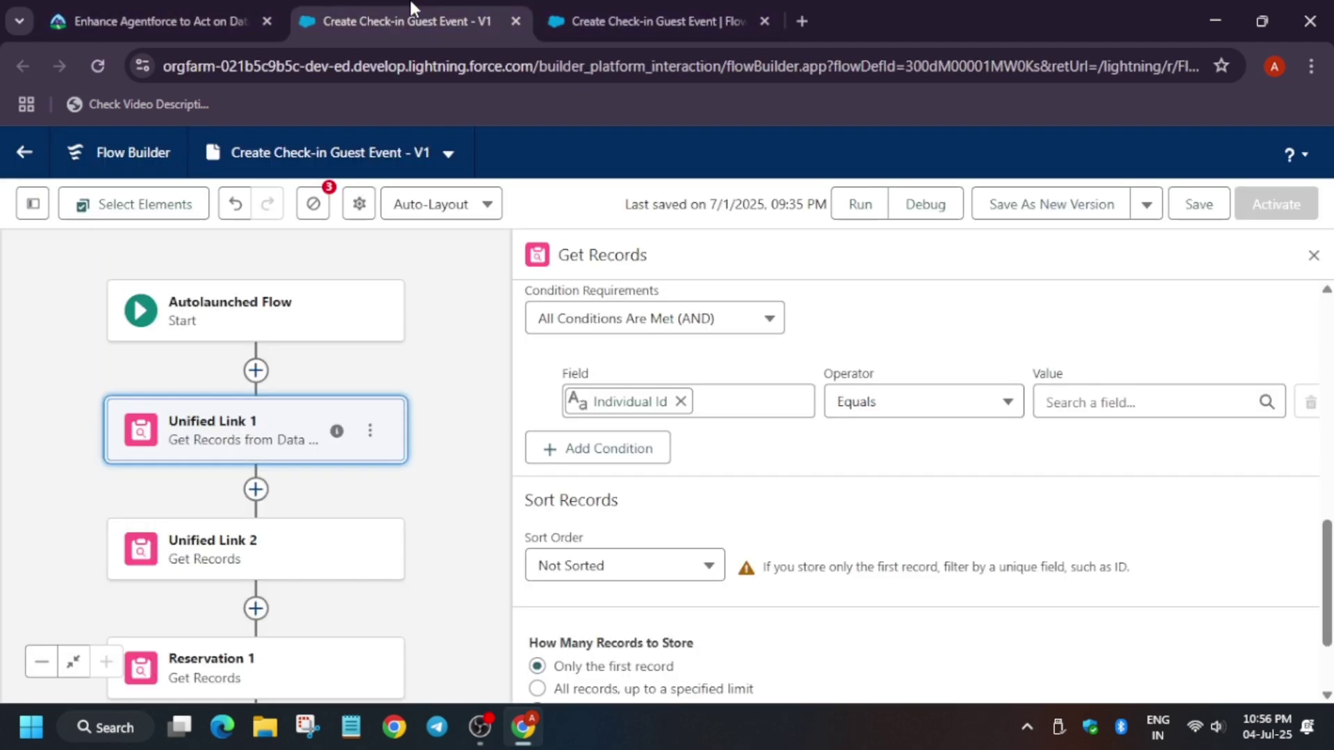
key("ctrl+v")
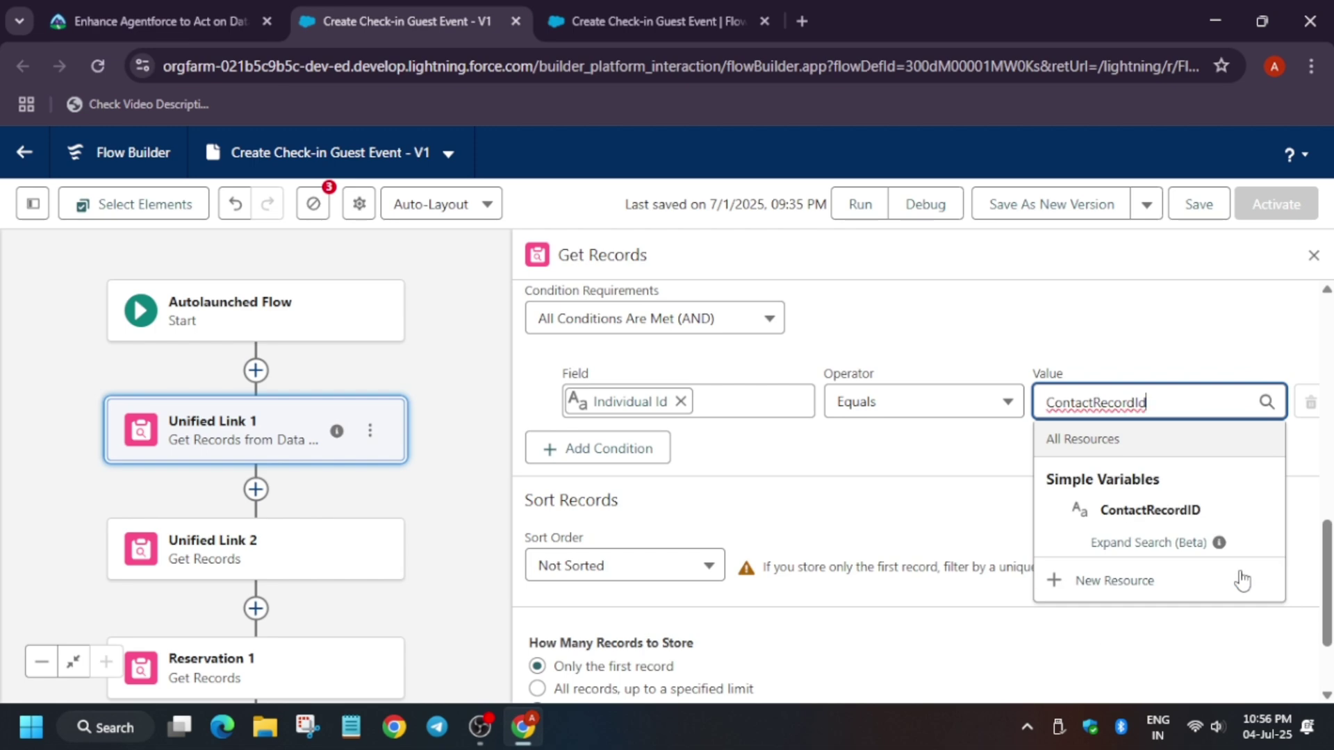
left_click(1162, 517)
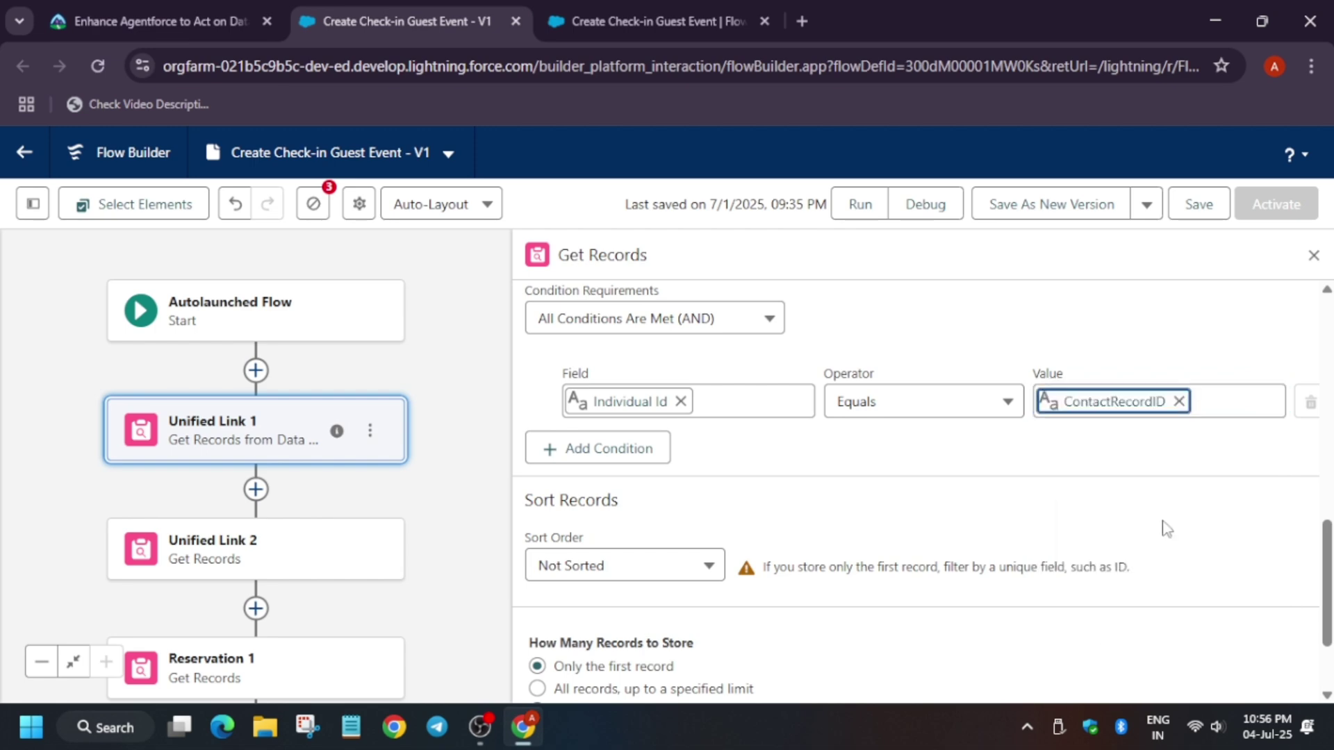
left_click(616, 452)
left_click(159, 20)
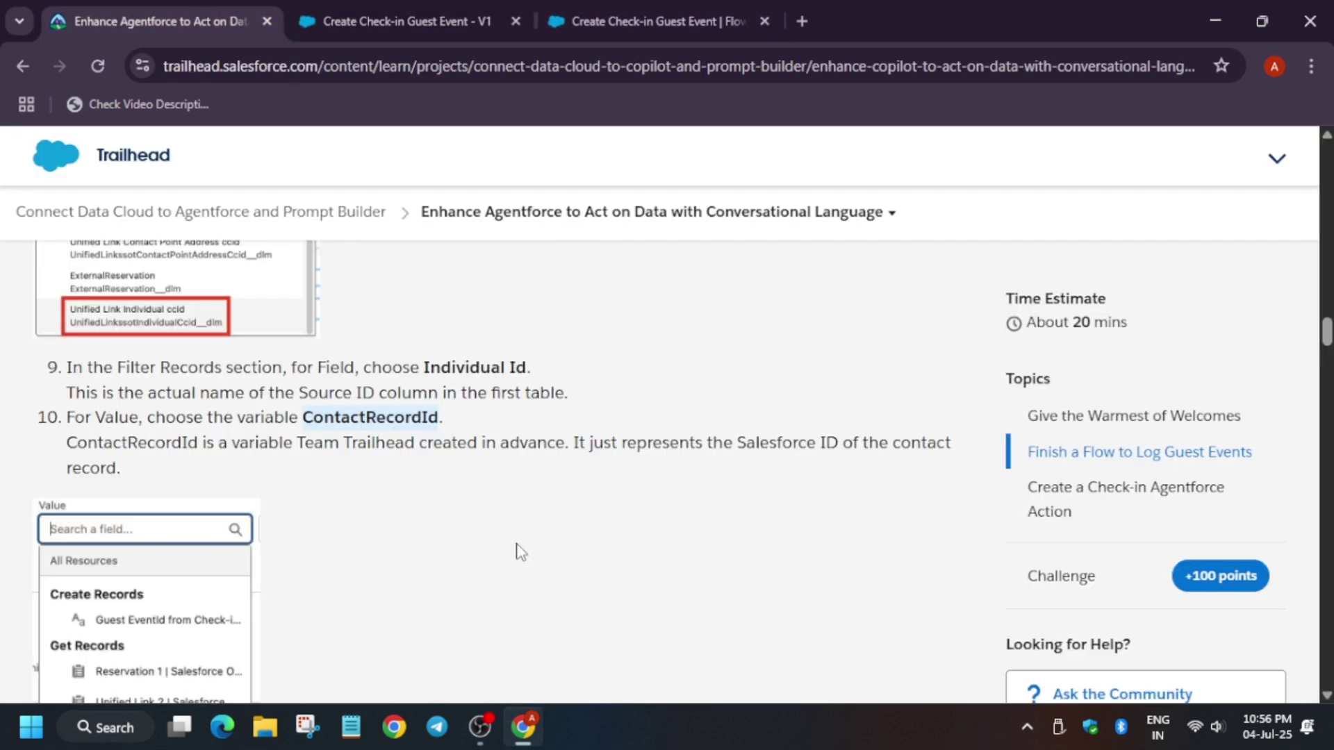
scroll(519, 556, "down", 5)
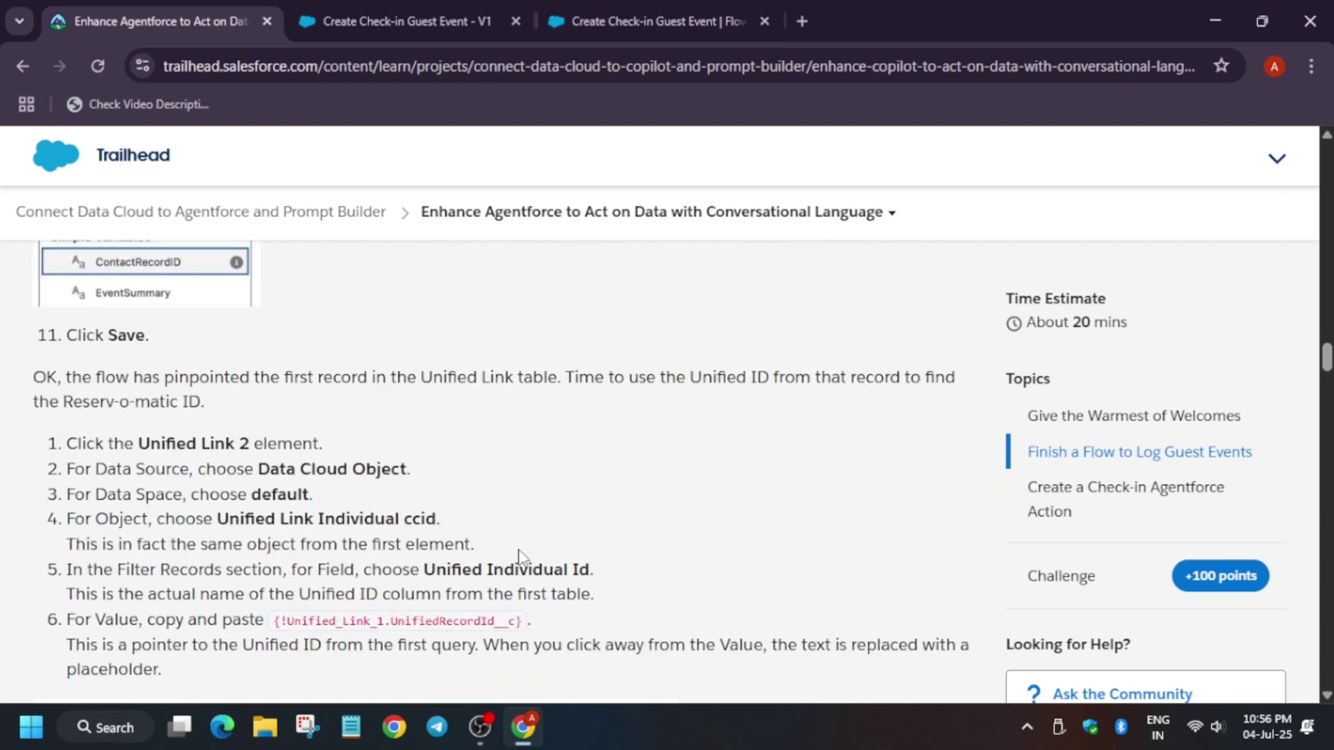
left_click(394, 21)
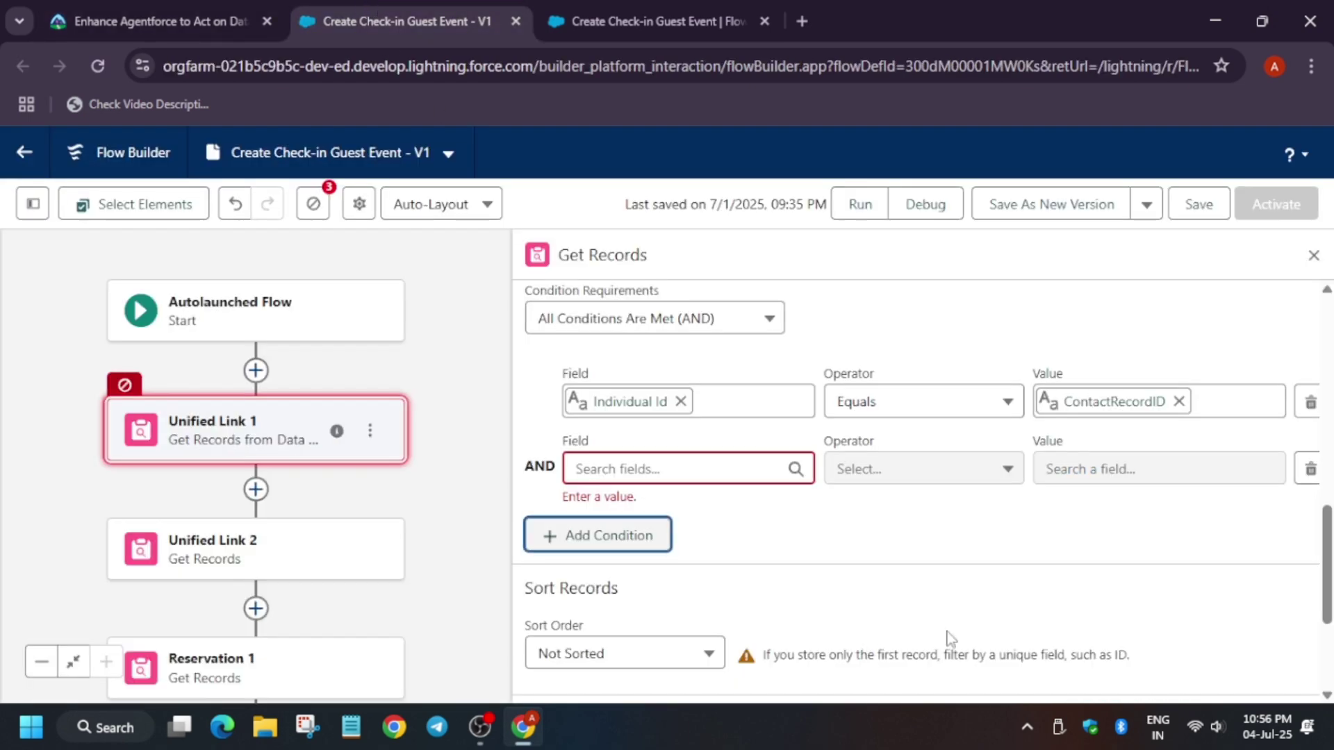
left_click(1310, 469)
Check the Unified Link 1 record storage options, save the flow, and close the errors list.
scroll(687, 535, "down", 2)
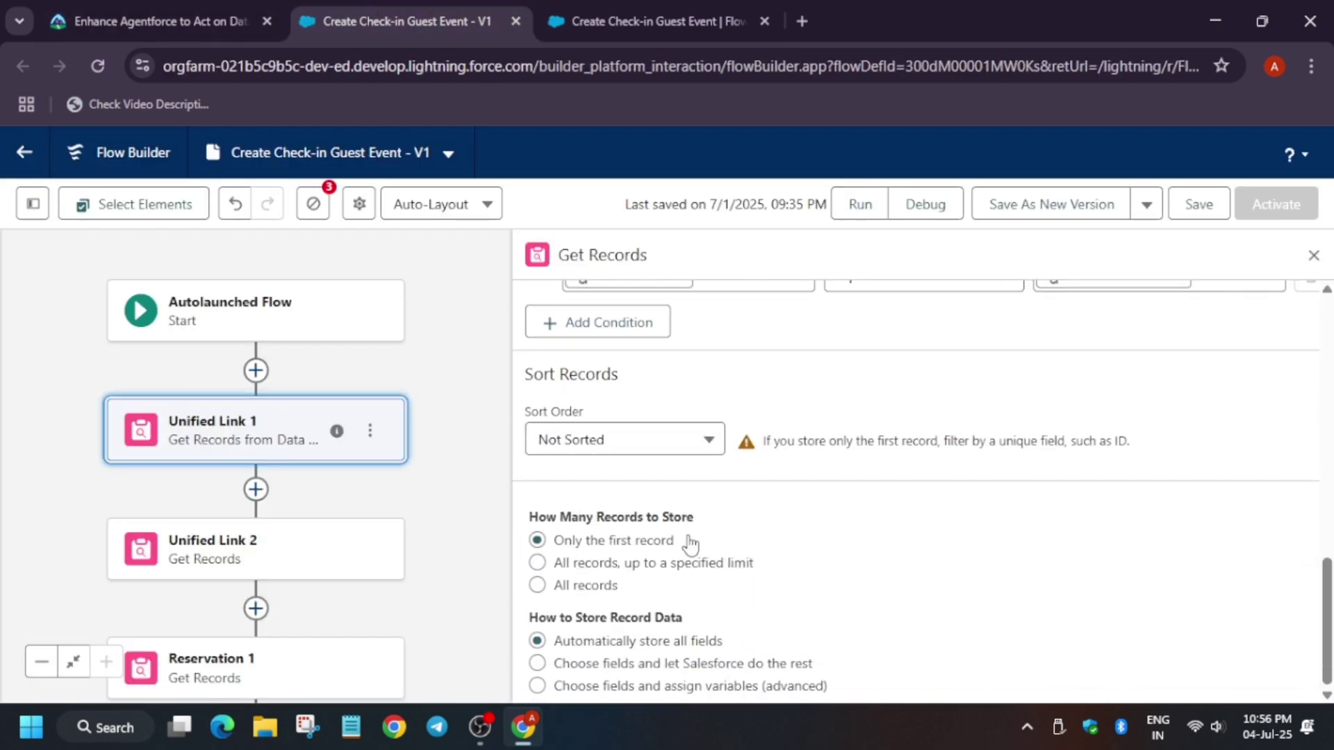
scroll(903, 501, "up", 10)
left_click(1196, 203)
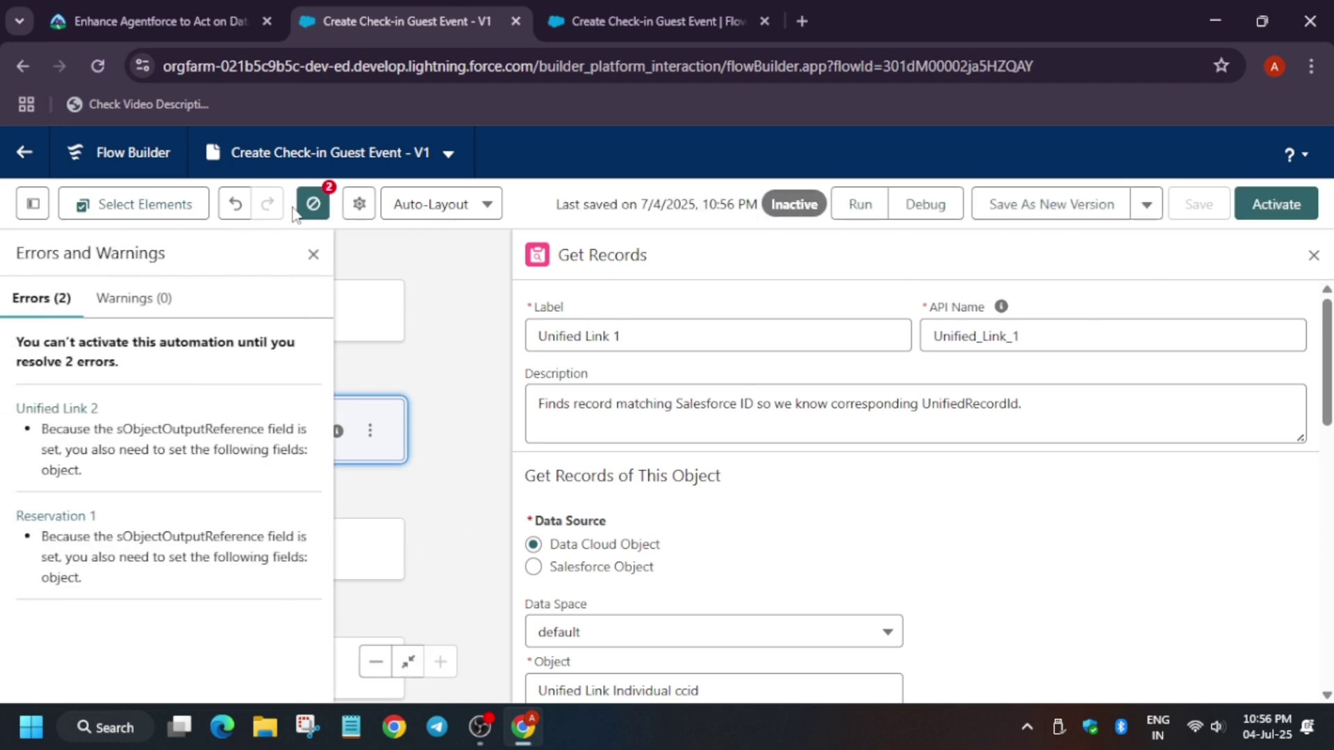
left_click(313, 254)
Open the Unified Link 2 element and set its data source to Data Cloud Object.
left_click(313, 564)
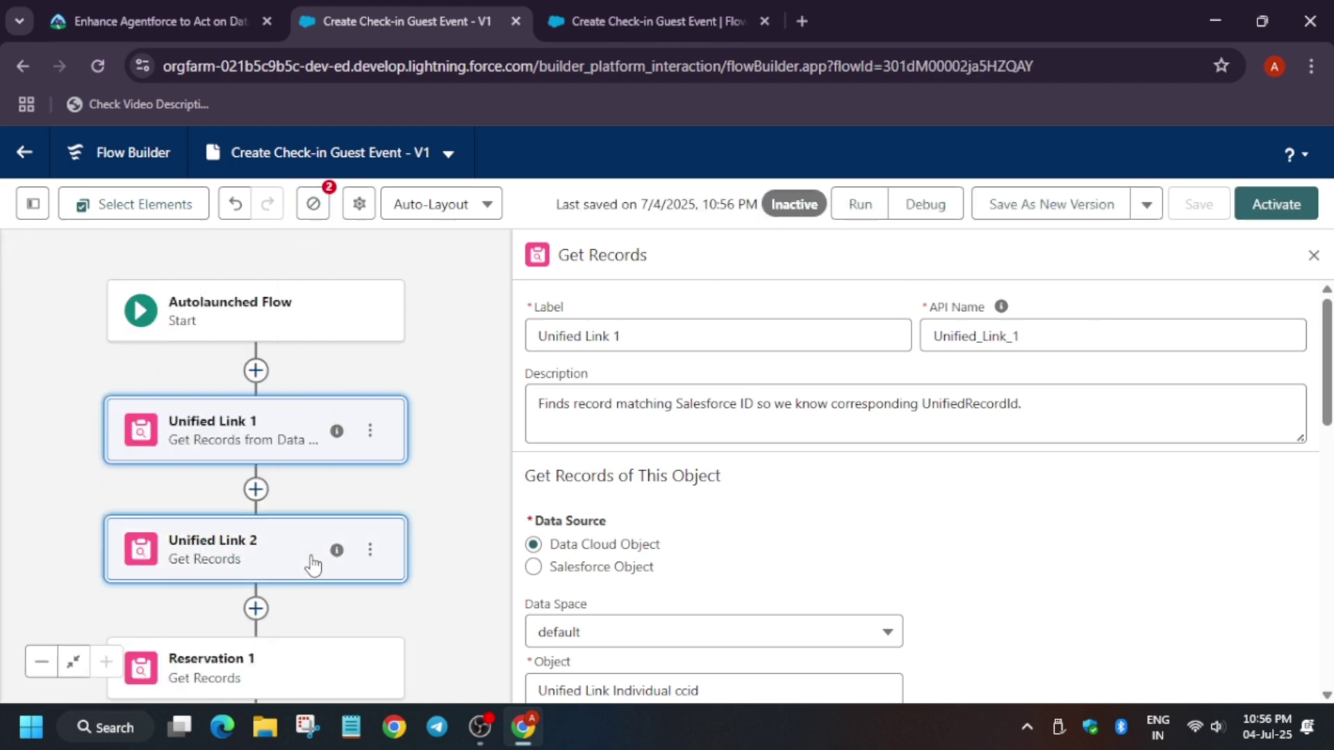
left_click(533, 546)
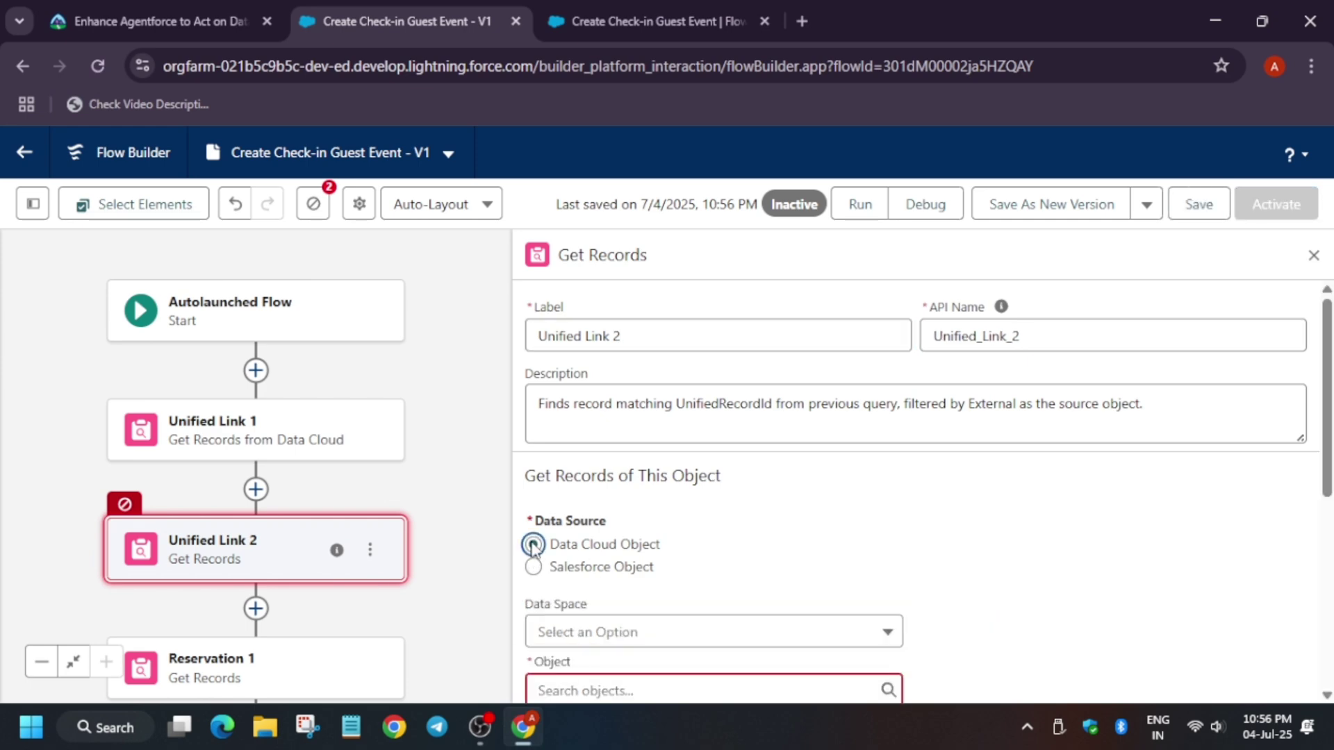
scroll(707, 552, "down", 3)
Copy the object name Unified Link Individual ccid from Trailhead and set Unified Link 2's data space to default.
left_click(174, 8)
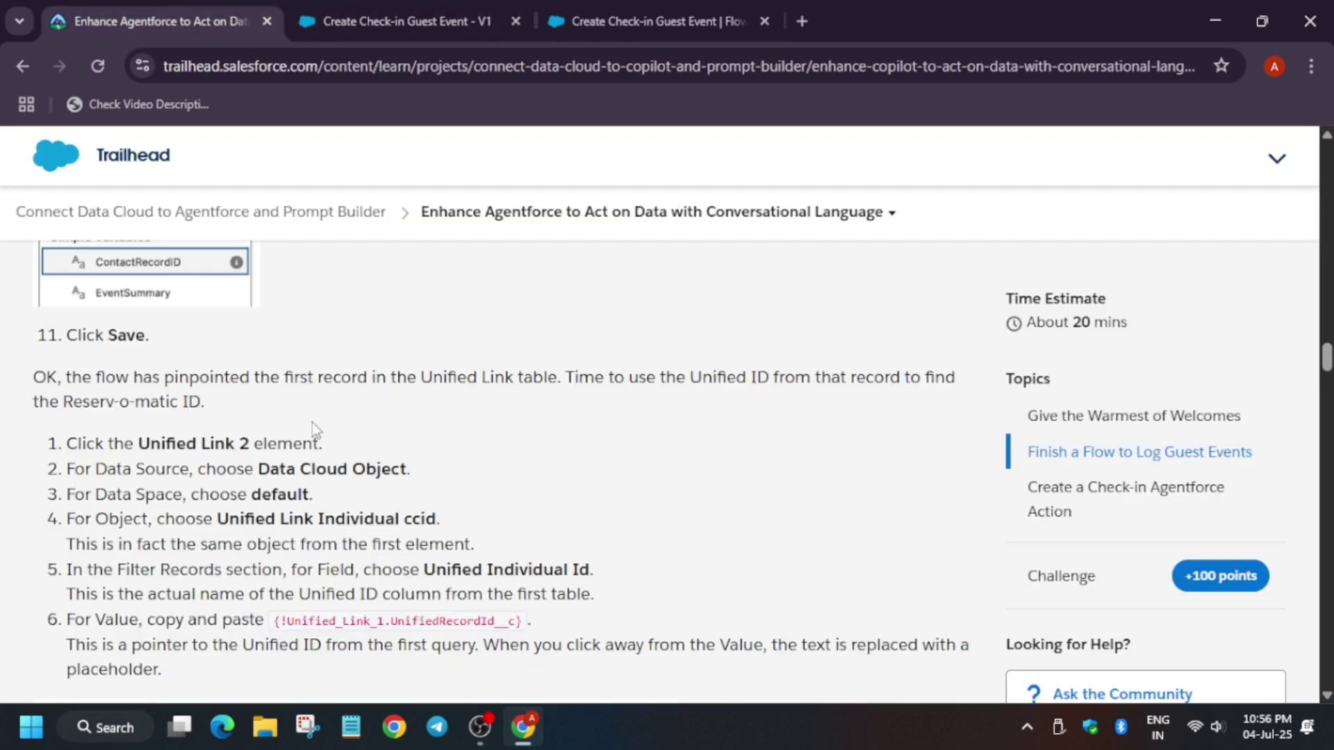
scroll(312, 435, "down", 2)
left_click_drag(219, 416, 438, 421)
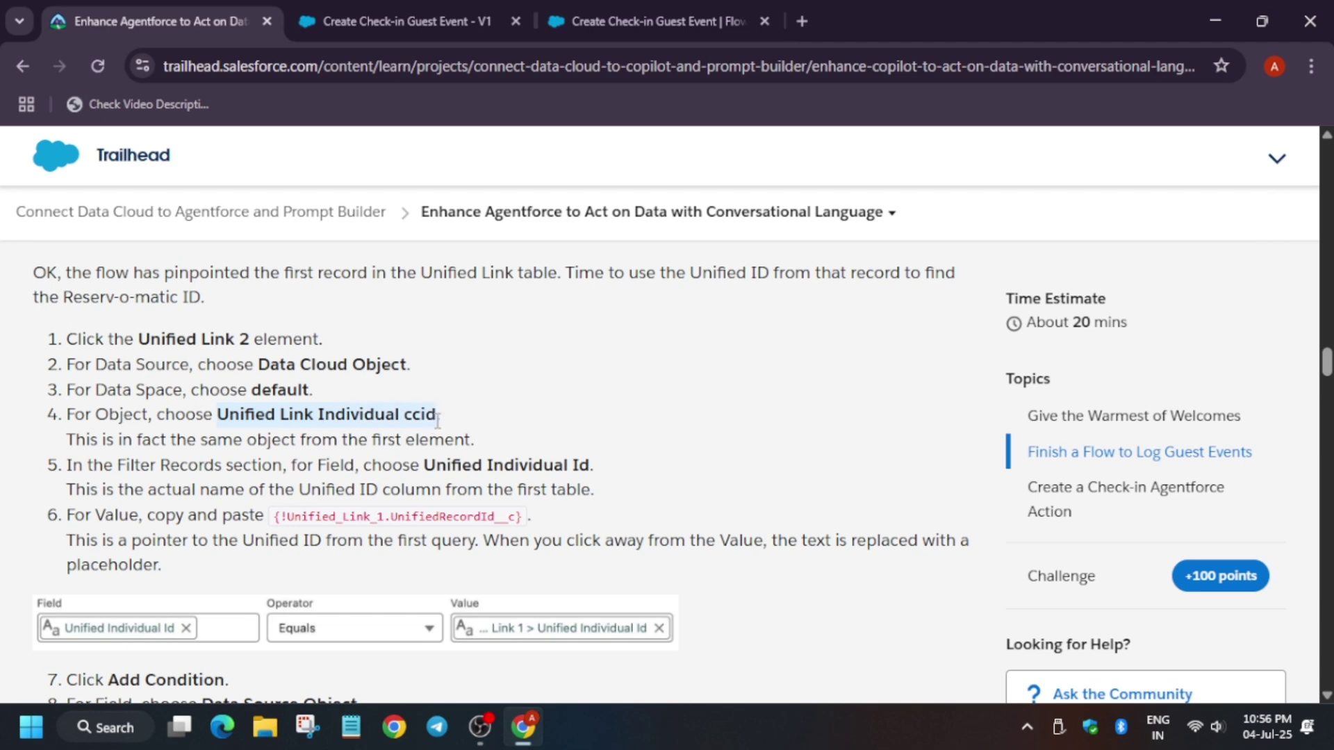
left_click(432, 10)
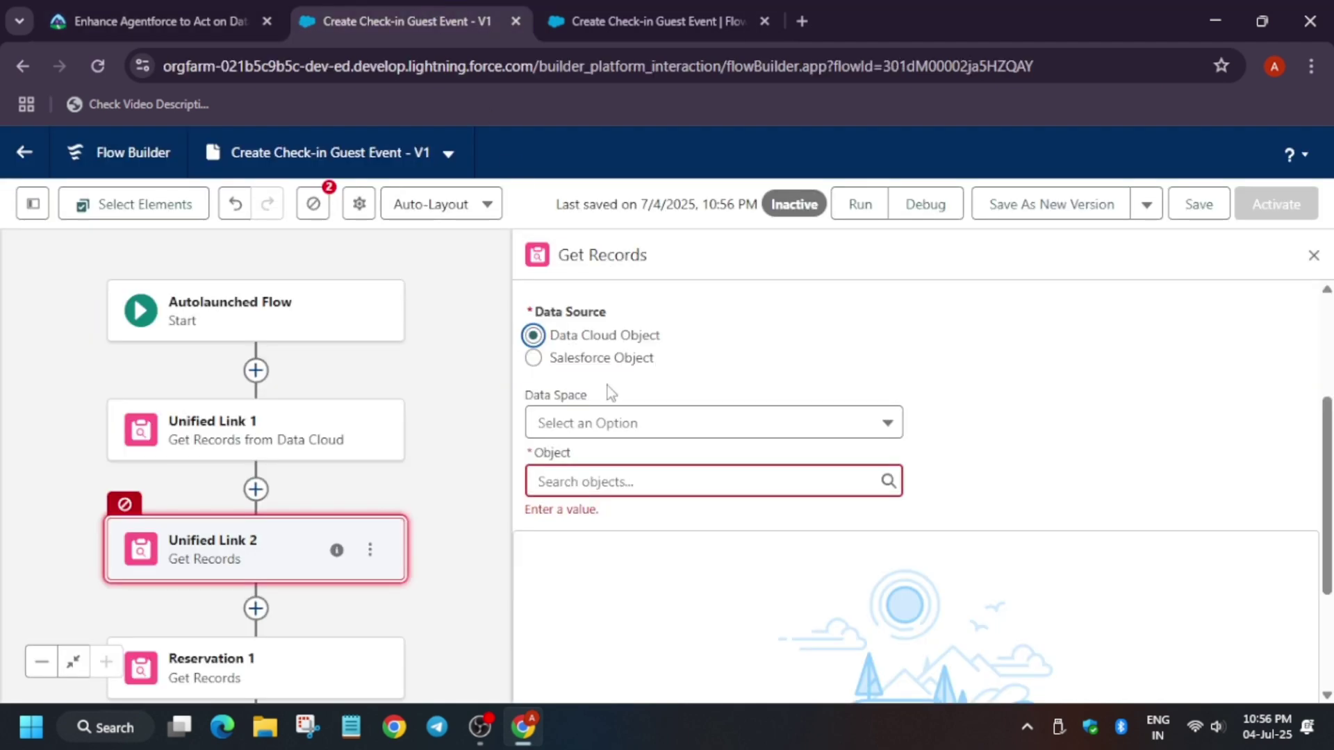
left_click(634, 421)
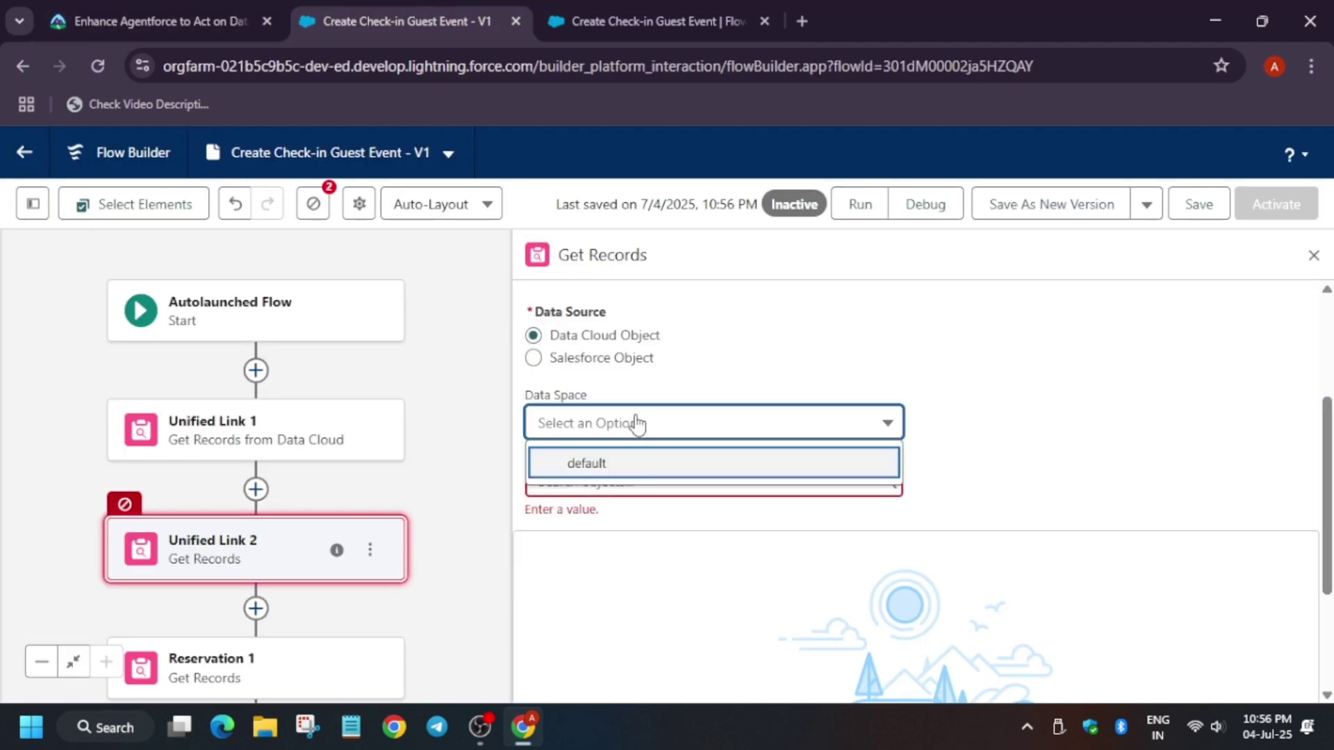
left_click(627, 464)
Examine the objects offered for Unified Link 2 and compare their names with the one given in Trailhead.
left_click(620, 486)
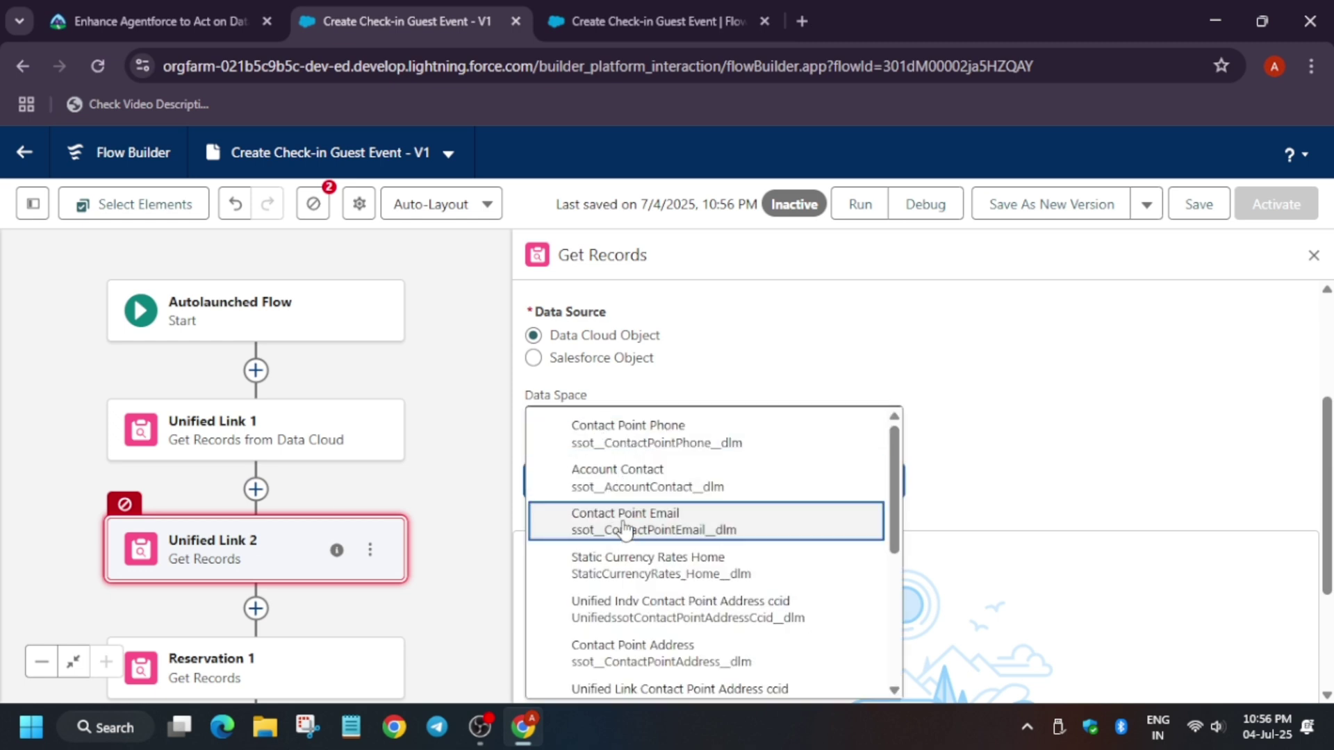
scroll(613, 527, "down", 3)
scroll(701, 566, "down", 5)
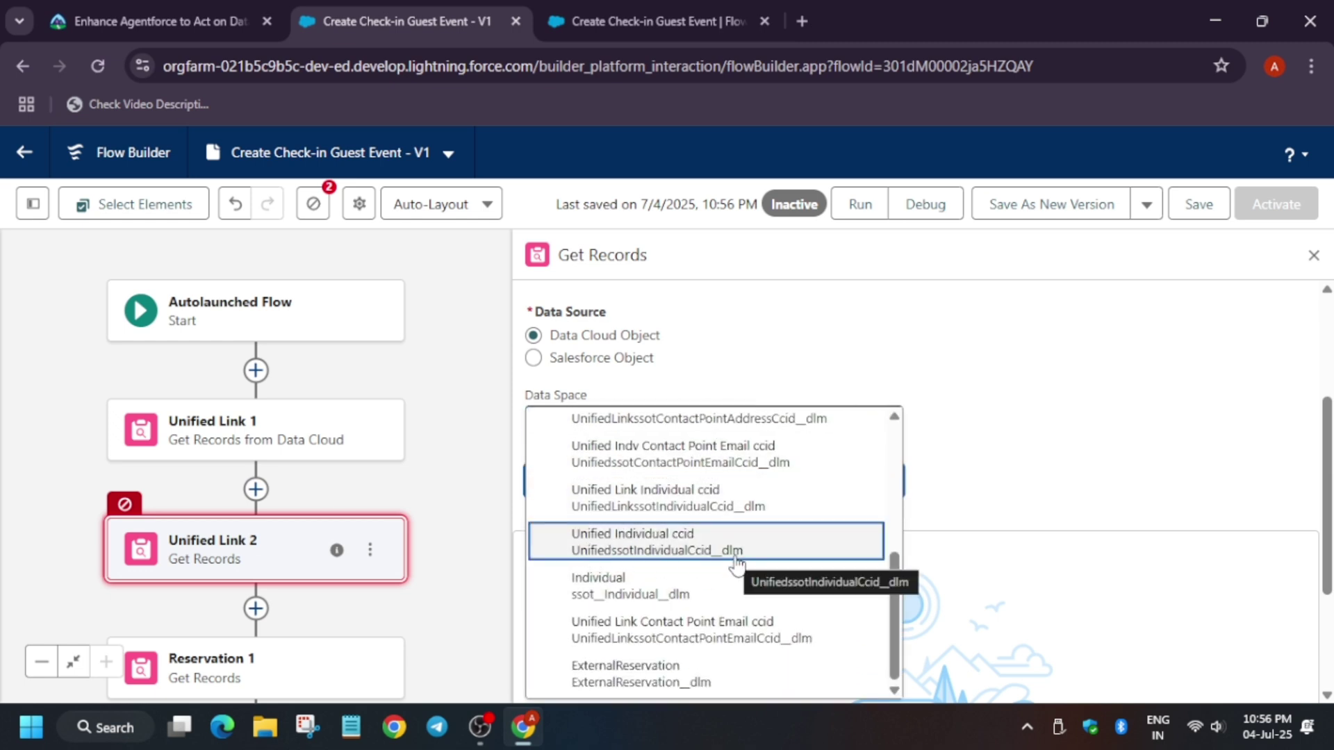
left_click(160, 21)
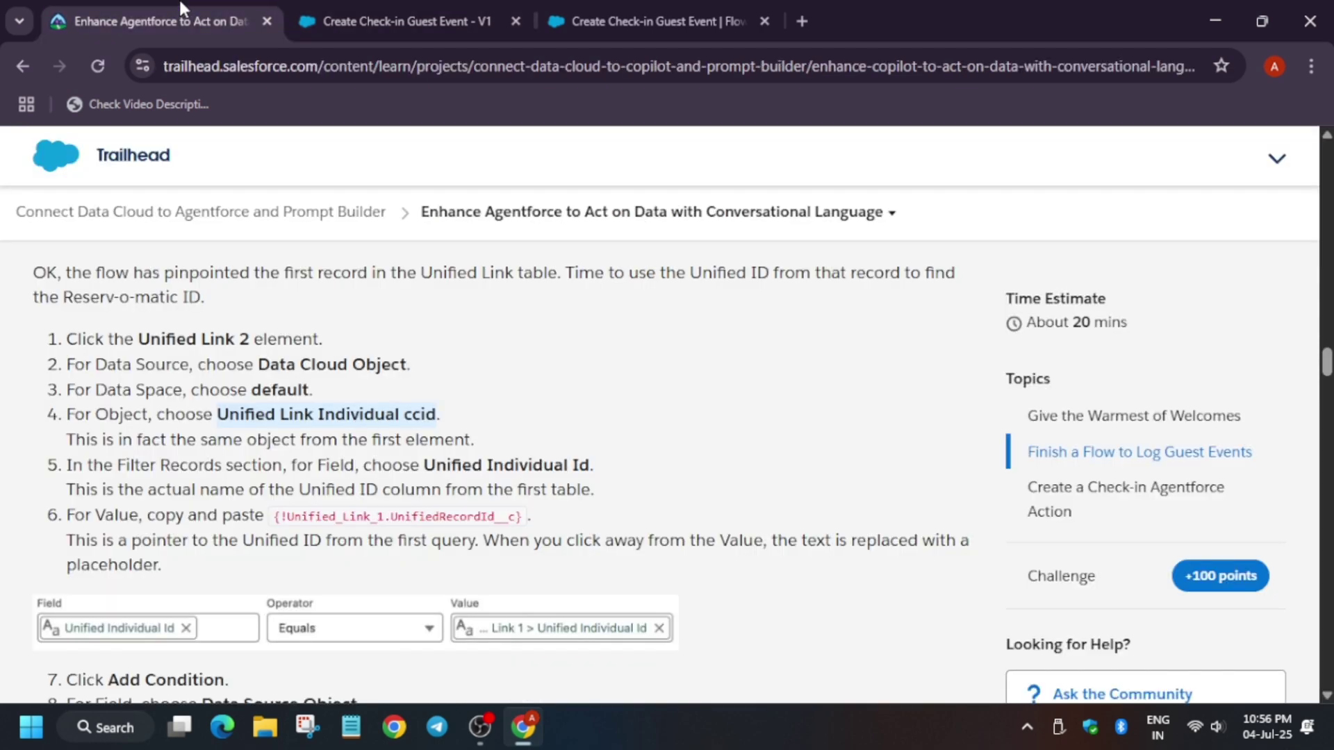
left_click(394, 20)
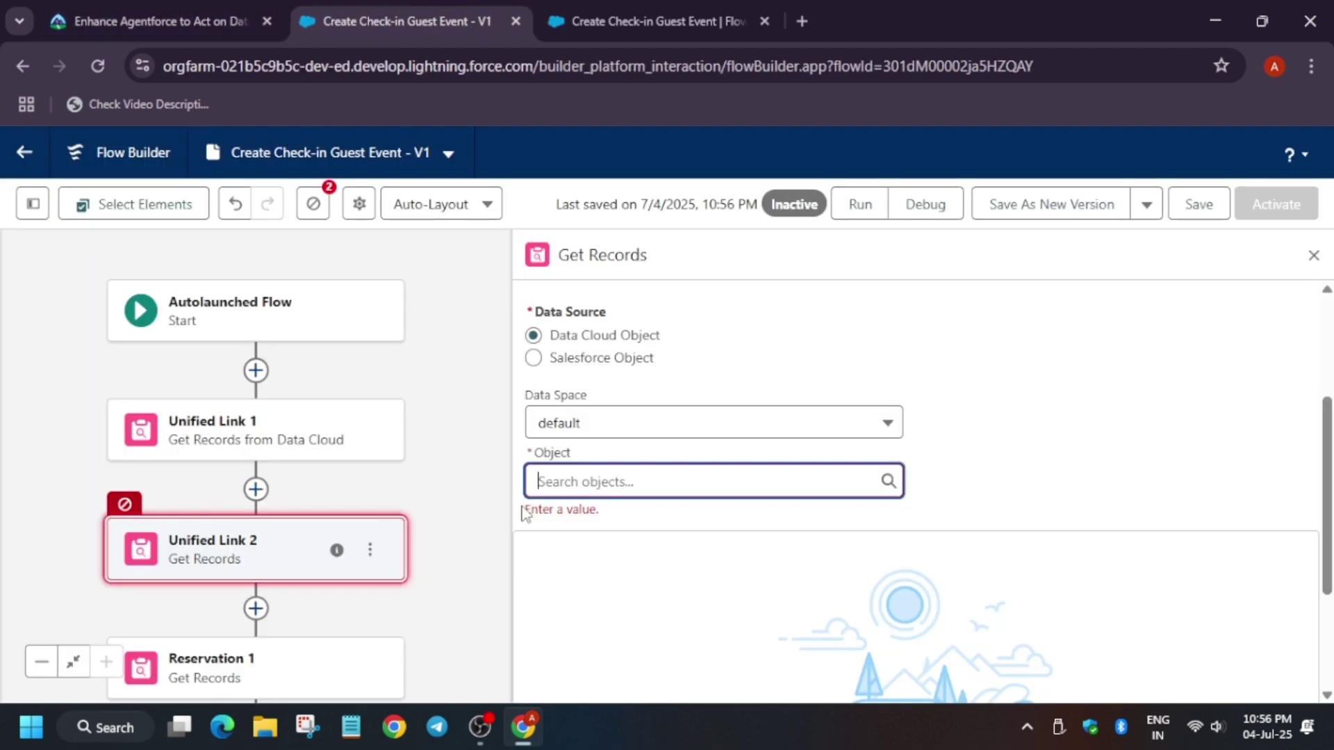
left_click(582, 480)
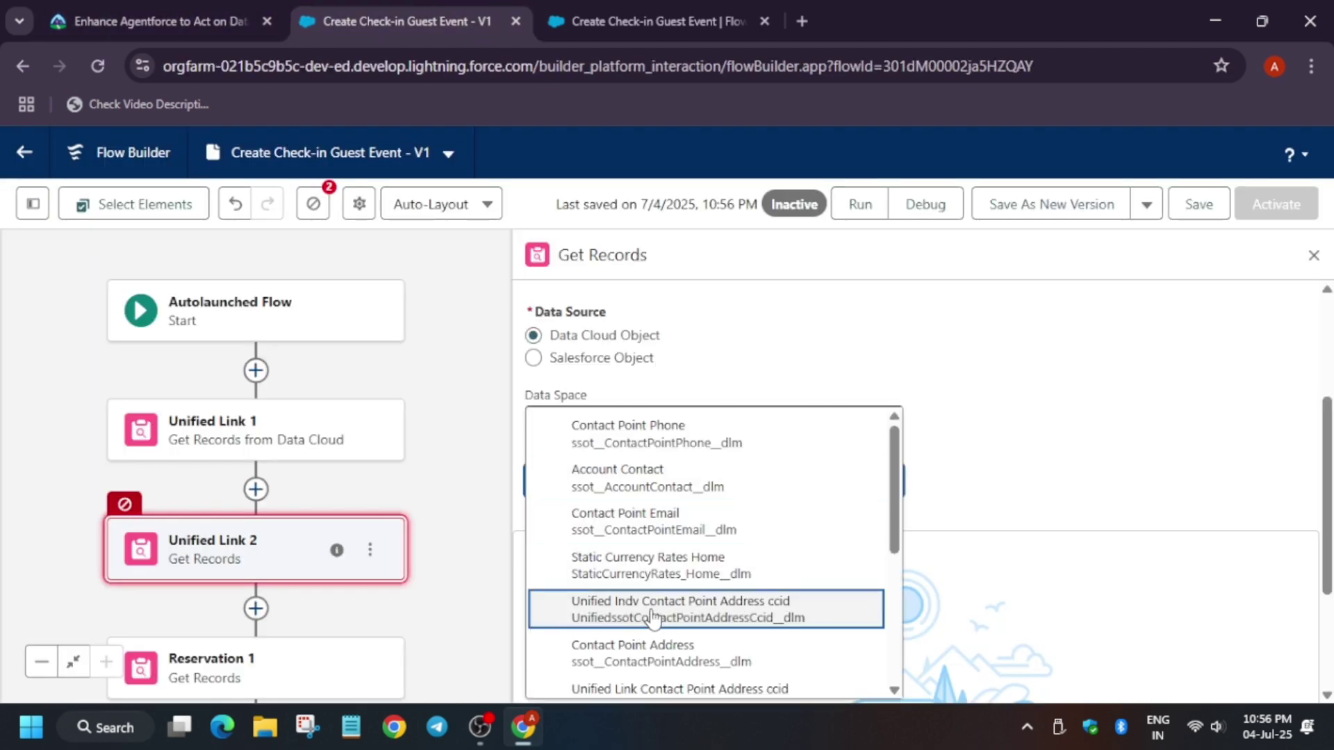
scroll(651, 615, "down", 1)
scroll(652, 615, "down", 2)
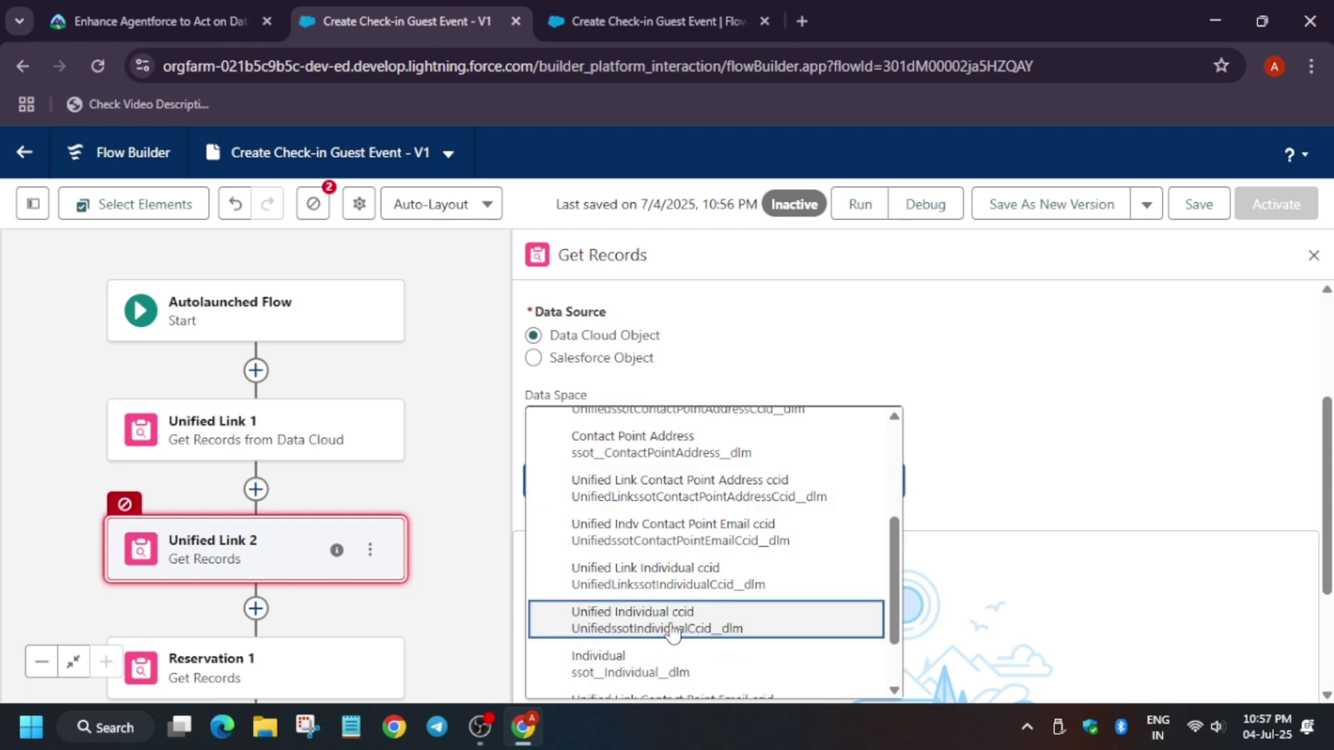
scroll(672, 625, "up", 6)
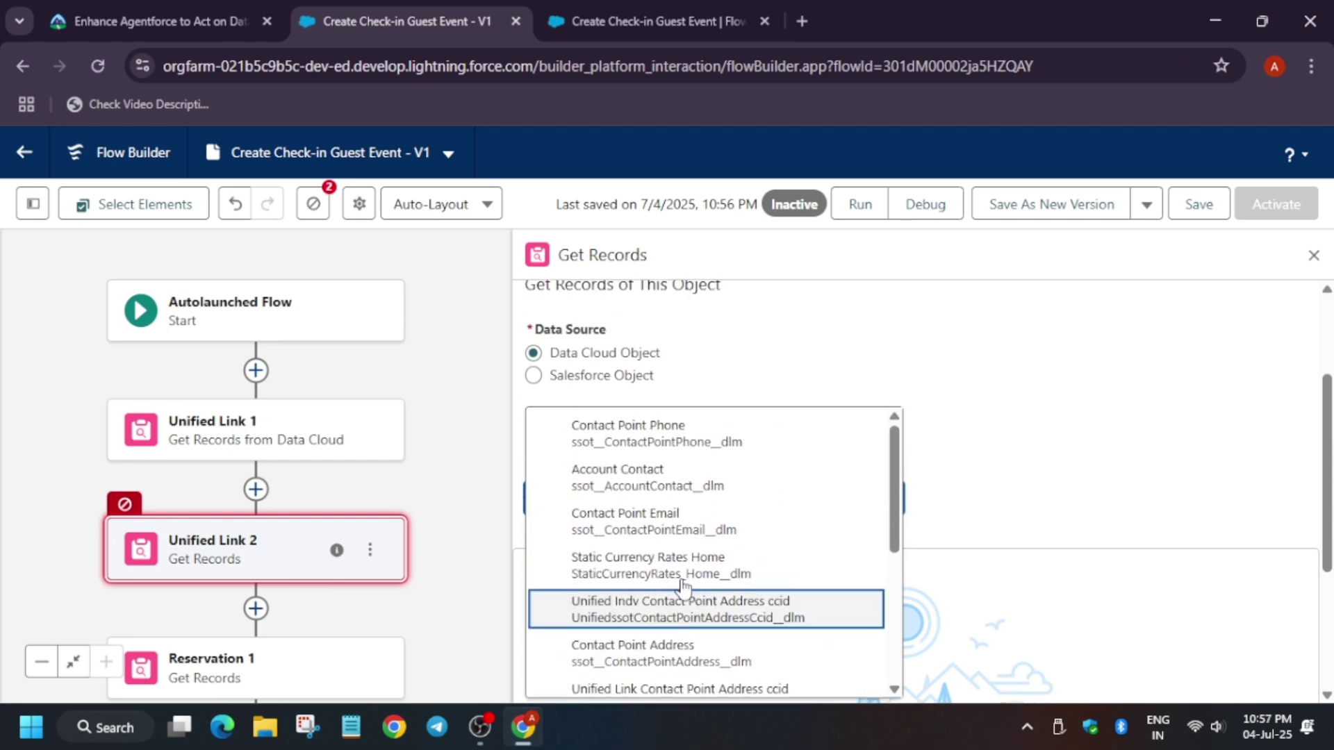
left_click(1061, 540)
scroll(1042, 541, "down", 3)
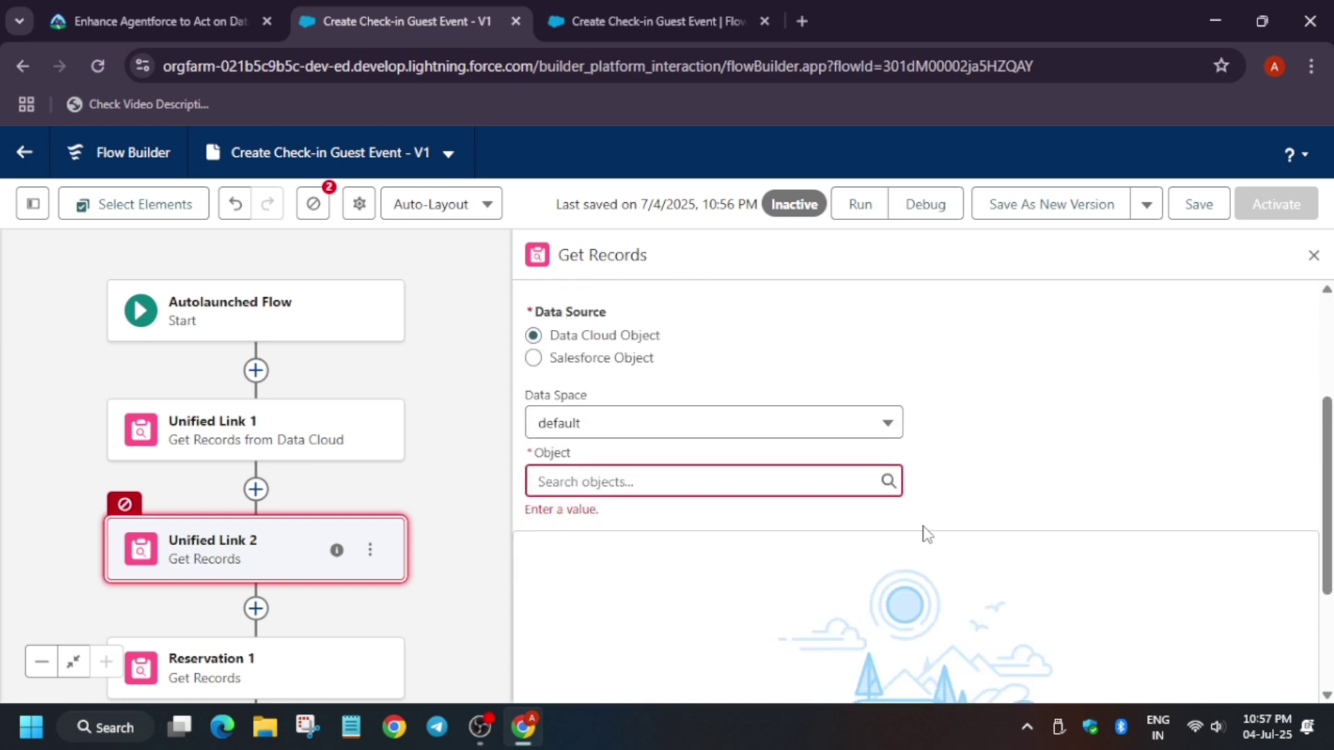
Search the objects for "Unified Link Individual ccid" and select it for Unified Link 2.
left_click(825, 492)
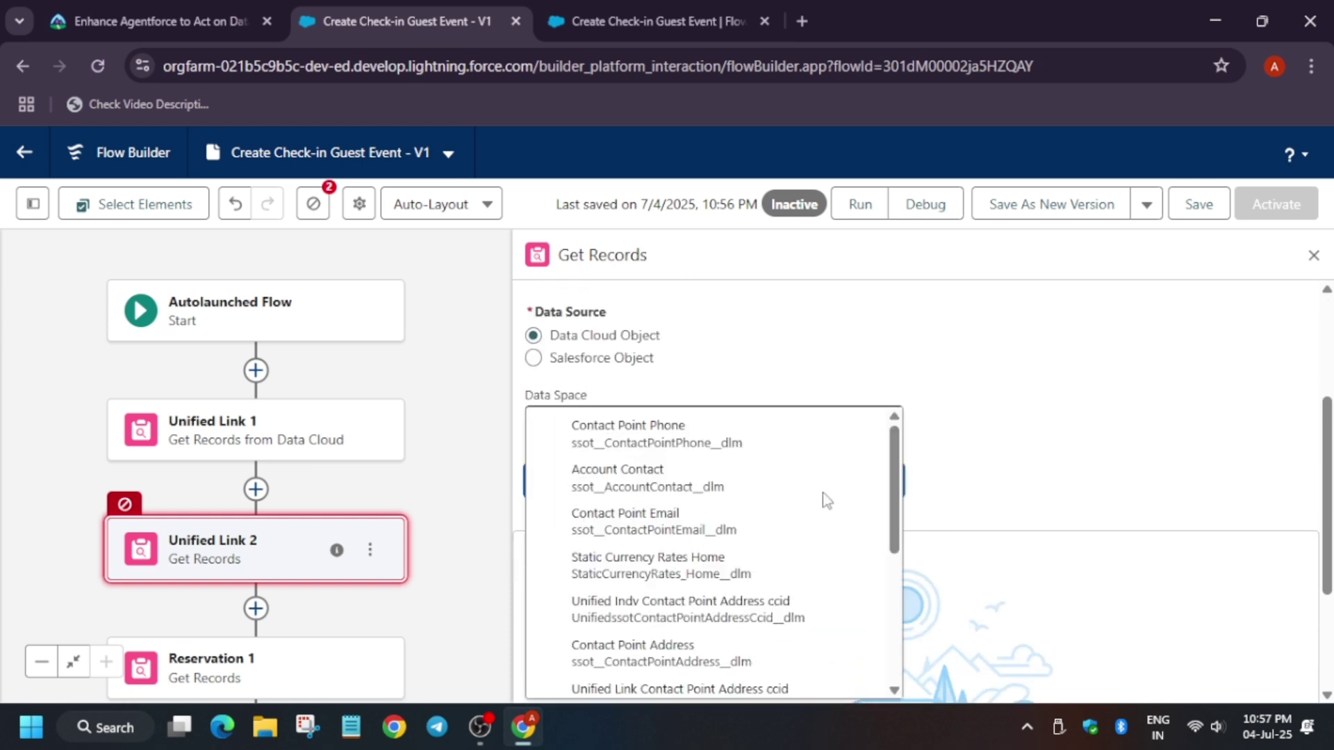
type("Unified Link Individual ccid")
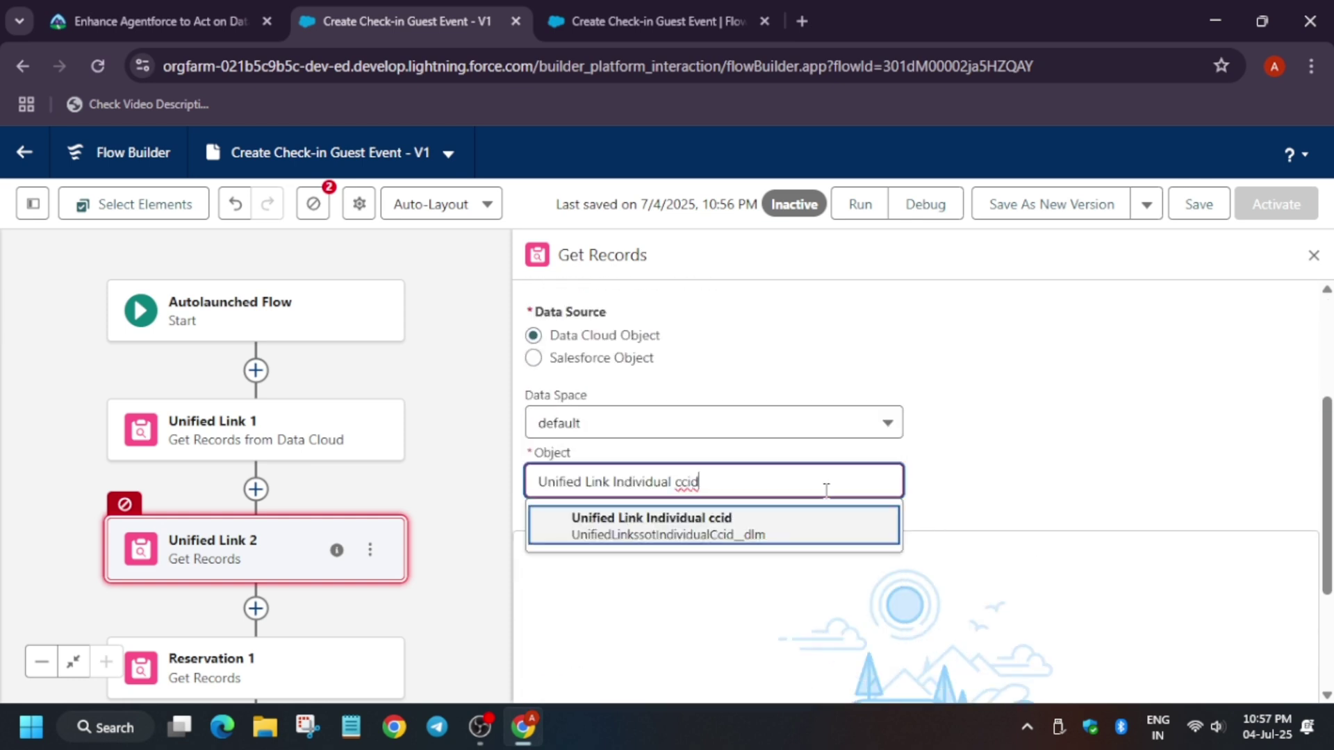
left_click(784, 531)
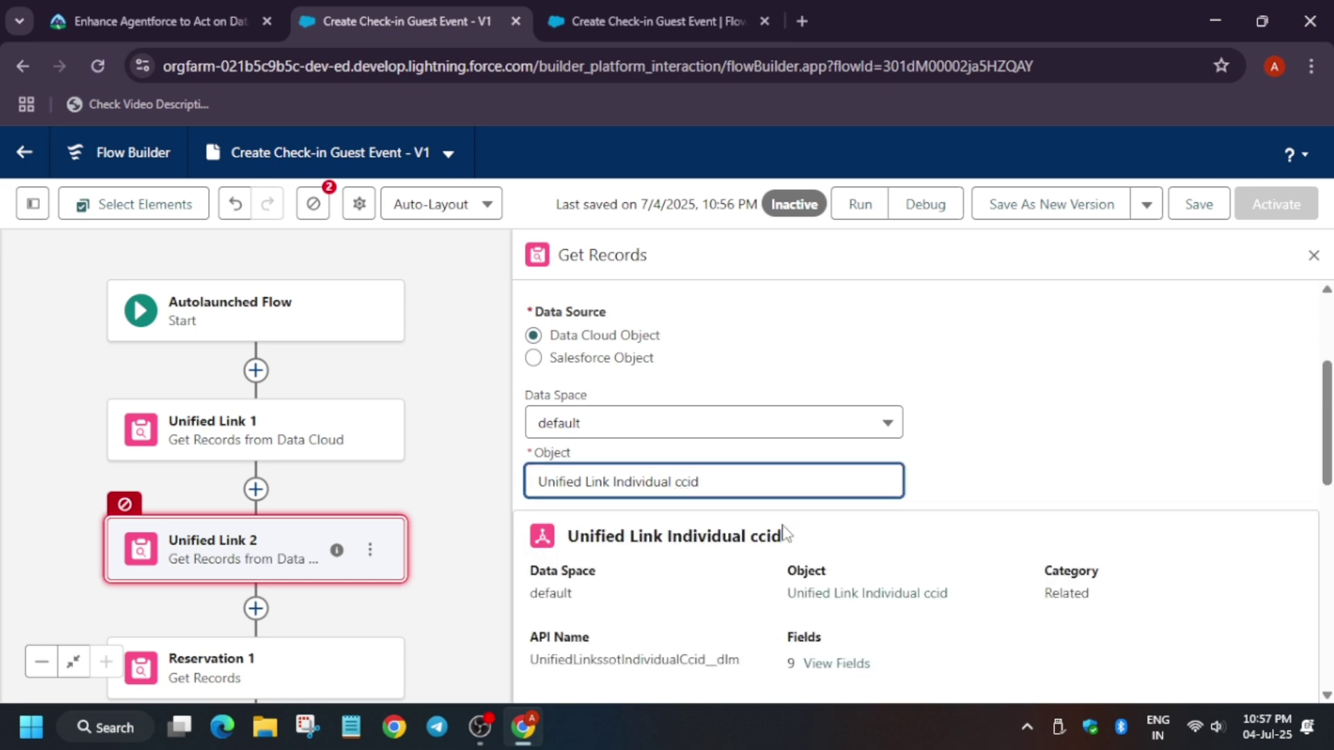
Copy and clear Unified Link 2's object name, and look through the full list for similarly named objects.
left_click(776, 486)
key("ctrl+shift+Left")
key("ctrl+shift+Left")
key("ctrl+shift+Left")
key("ctrl+shift+Left")
key("ctrl+c")
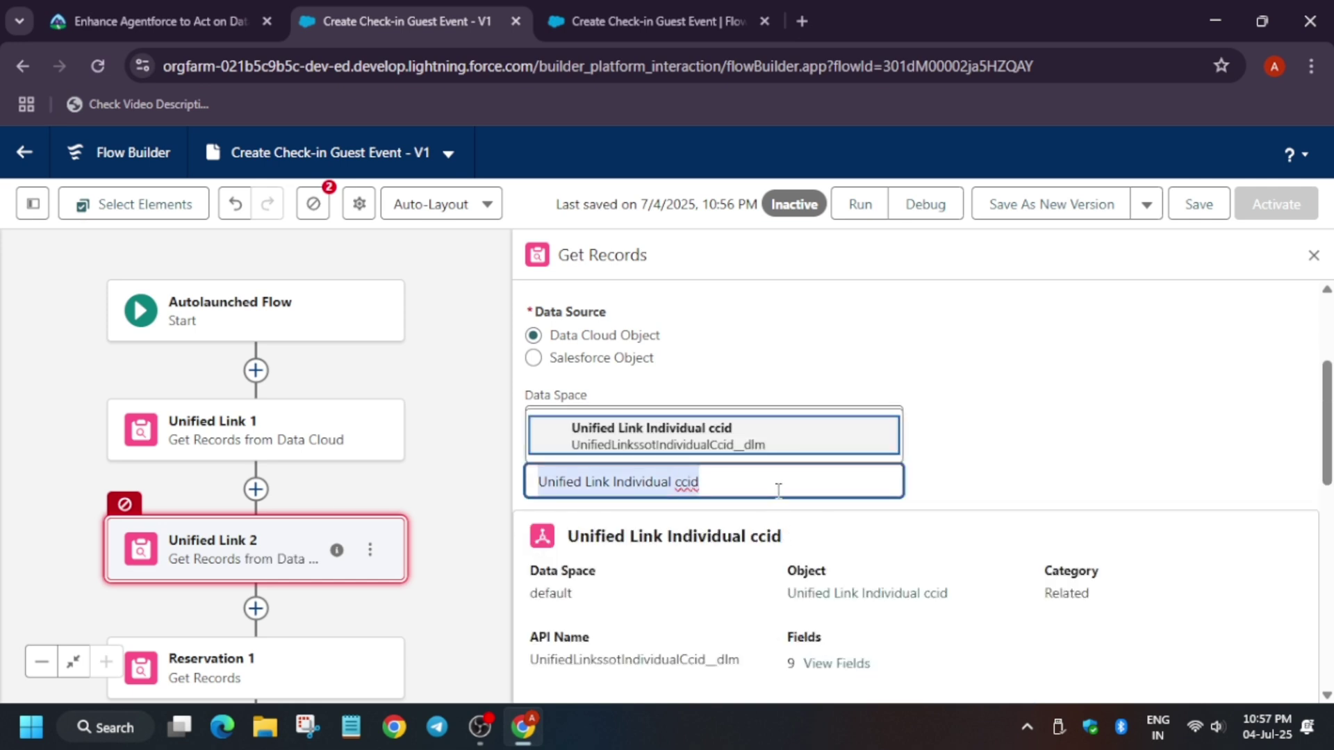
key("BackSpace")
scroll(737, 438, "down", 5)
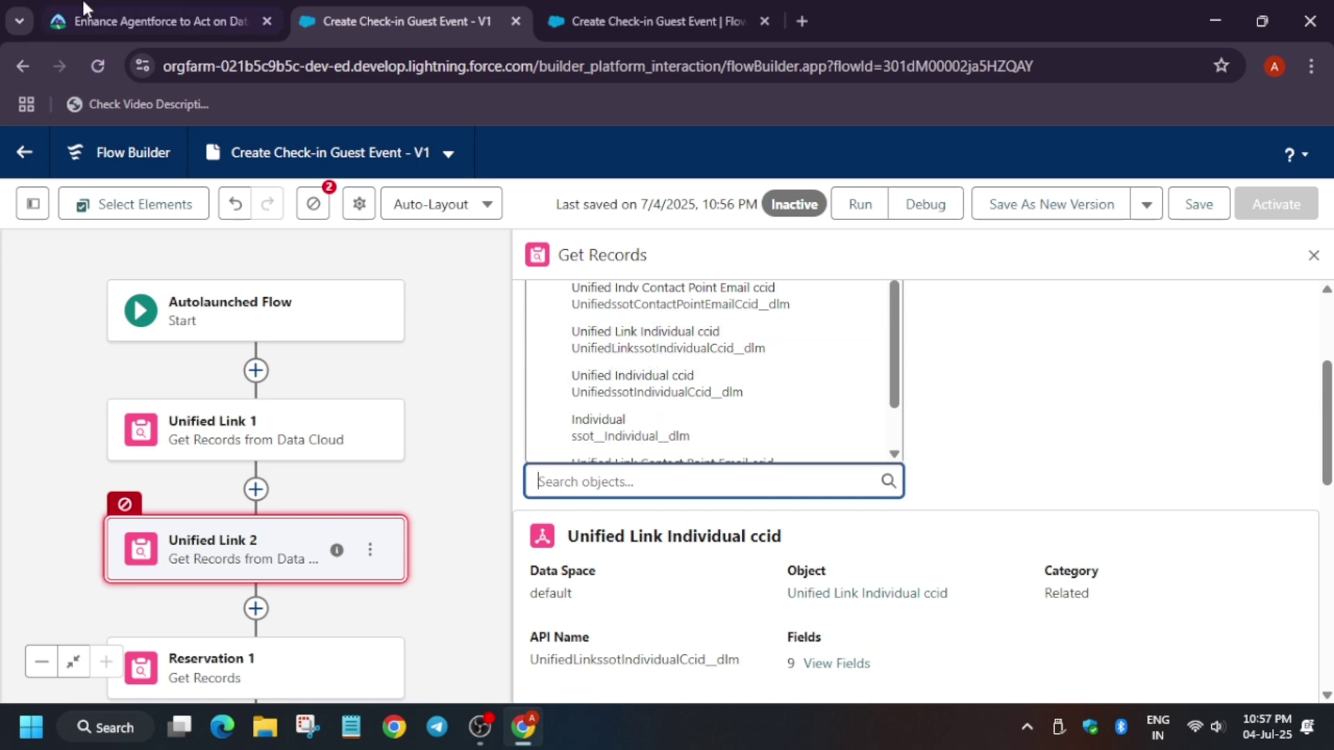
Recheck the object name in Trailhead and select Unified Link Individual ccid for Unified Link 2 again.
left_click(19, 21)
left_click(179, 259)
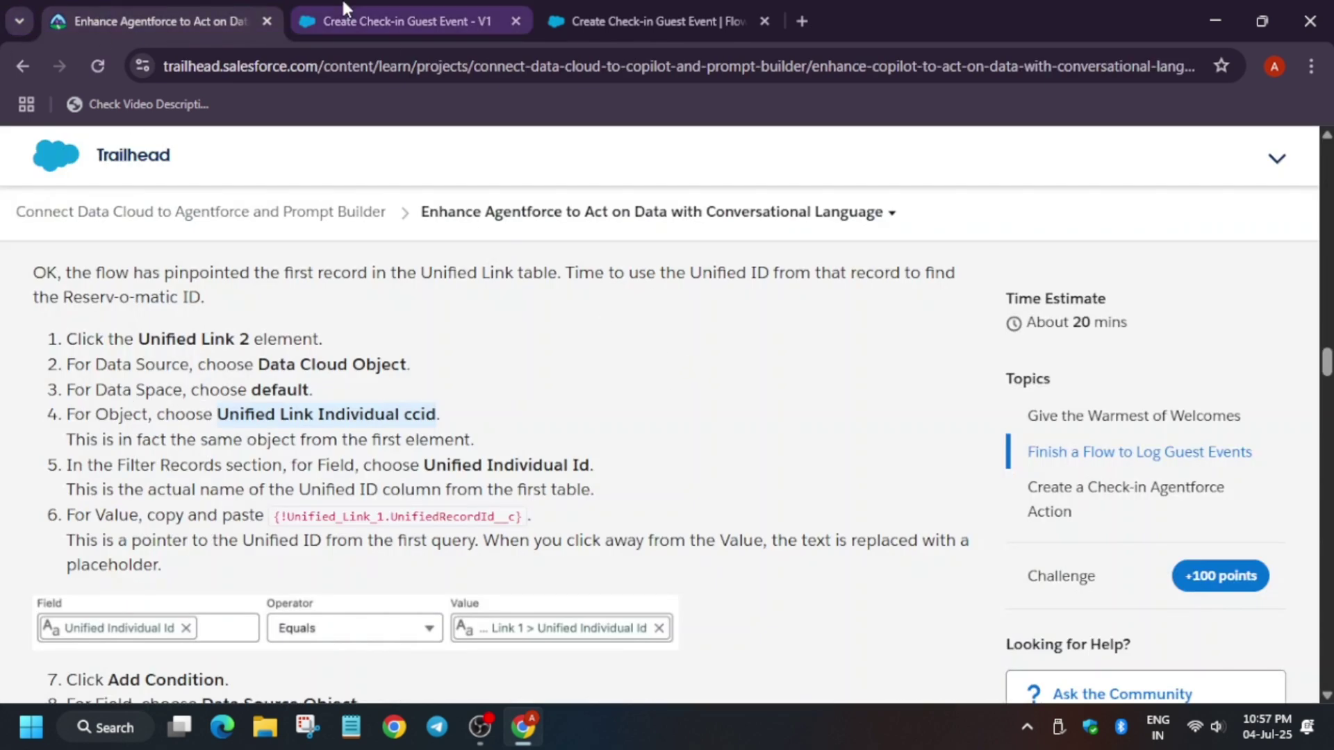
left_click(394, 21)
key("ctrl+v")
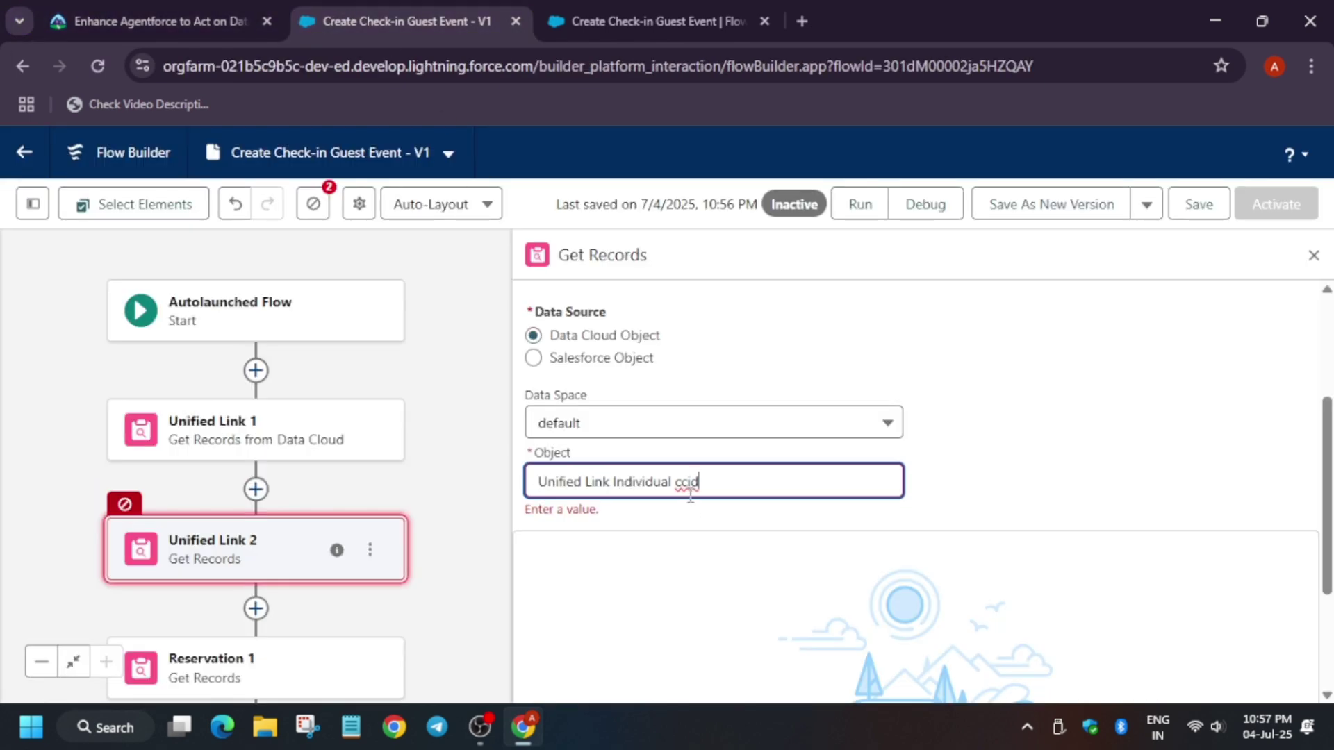
left_click(733, 486)
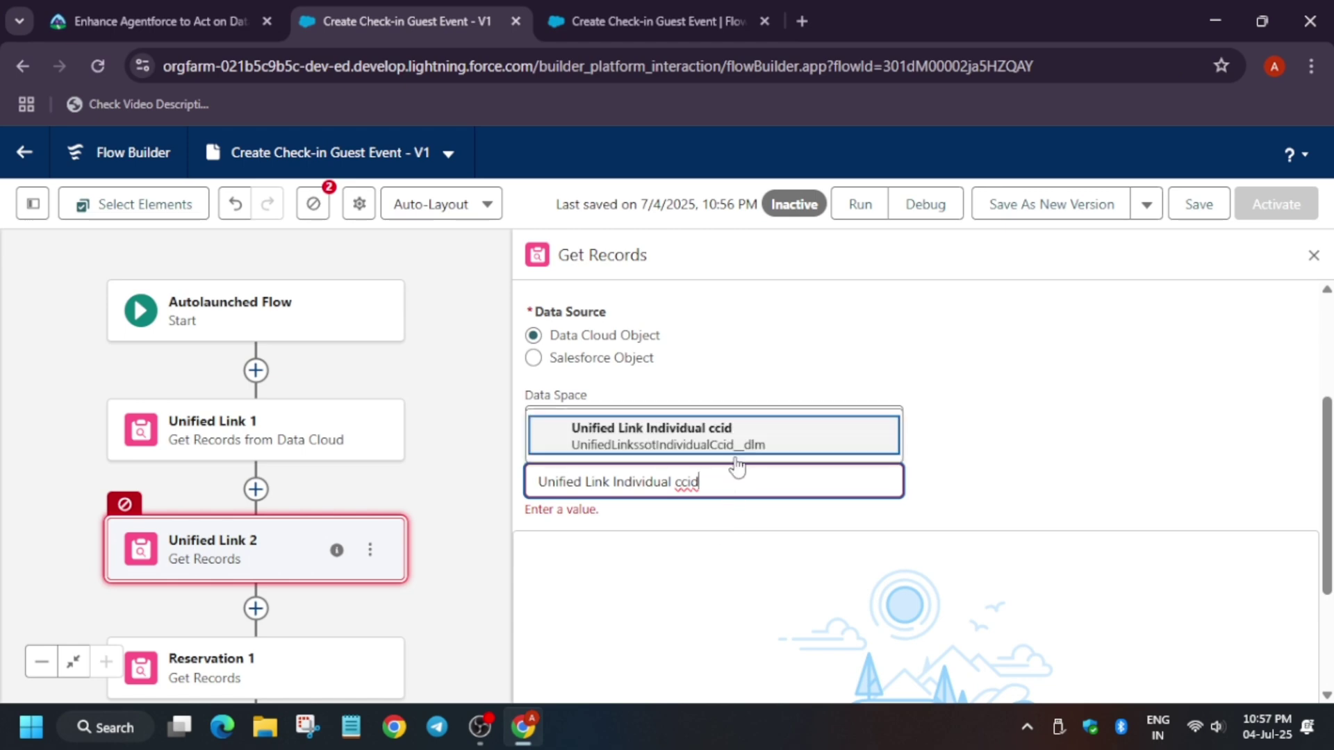
left_click(745, 448)
Copy the field name from Trailhead and set the Unified Link 2 filter condition's field to Unified Individual Id.
scroll(723, 500, "down", 5)
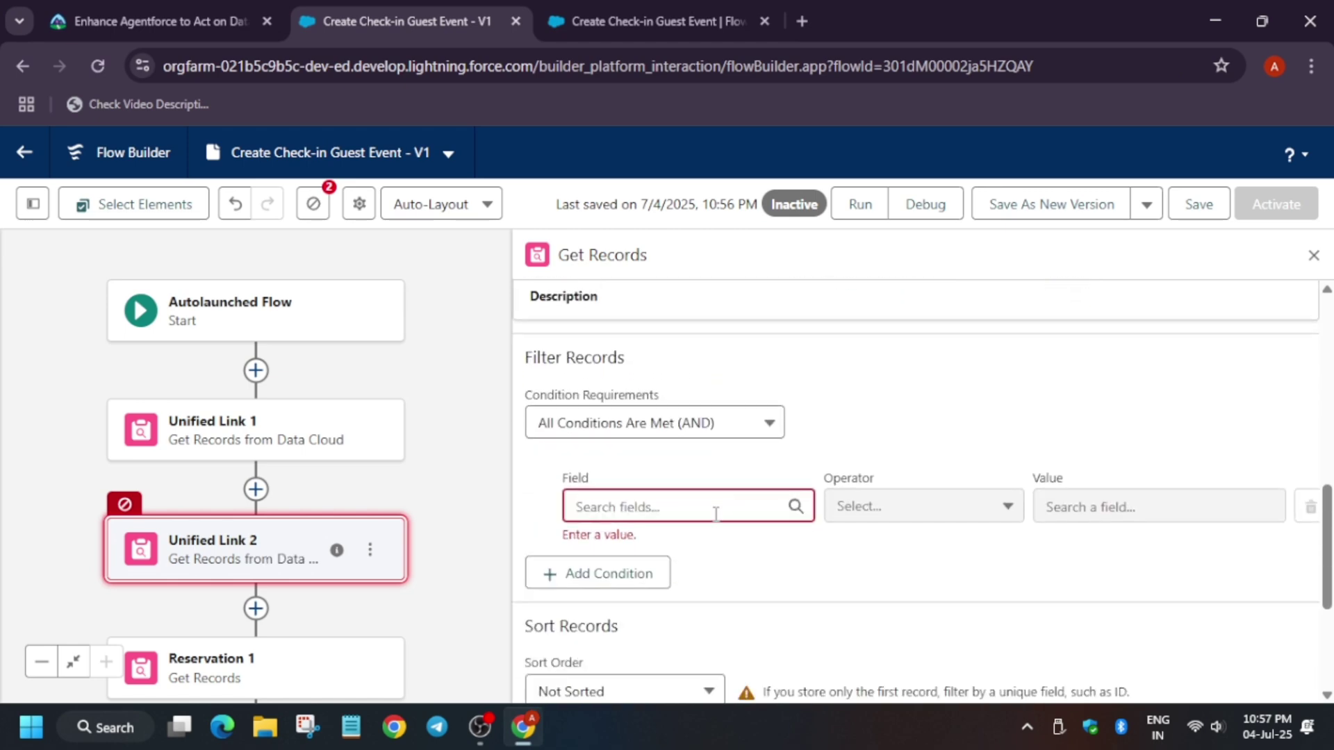
left_click(661, 511)
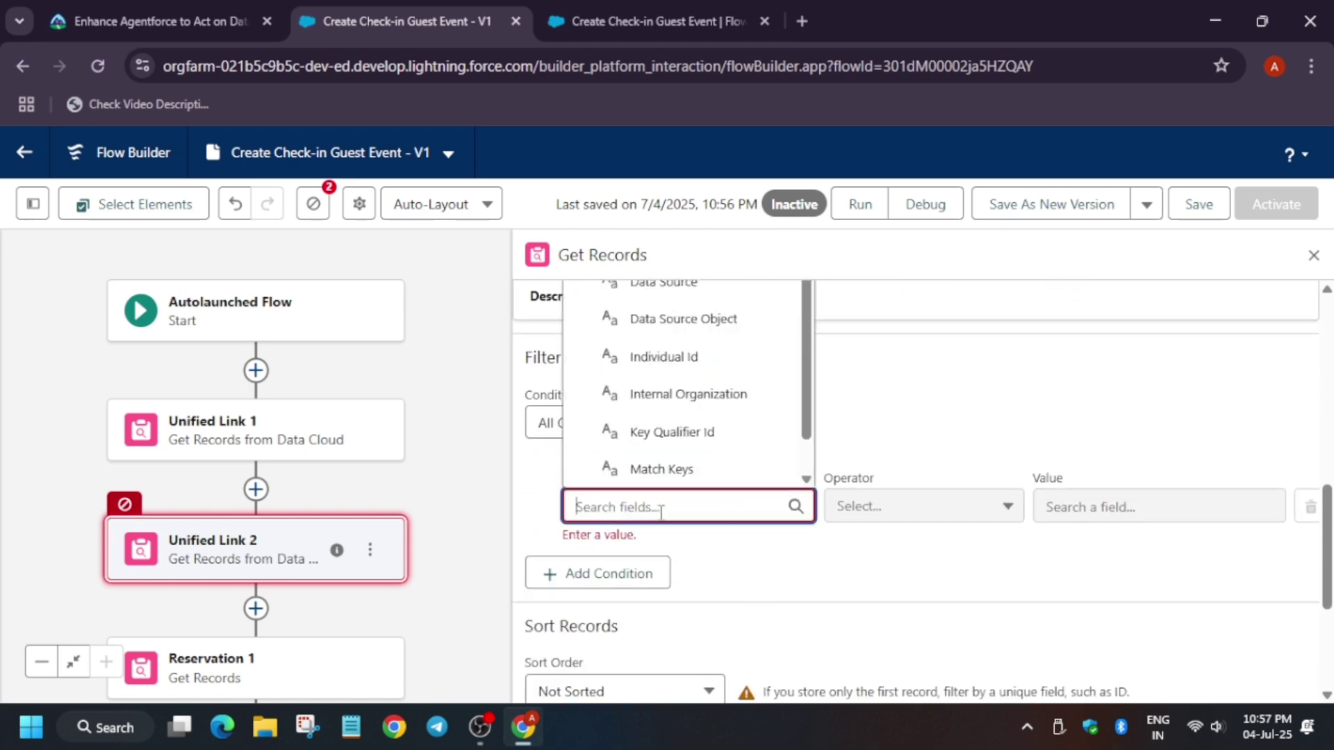
left_click(77, 14)
scroll(370, 445, "down", 1)
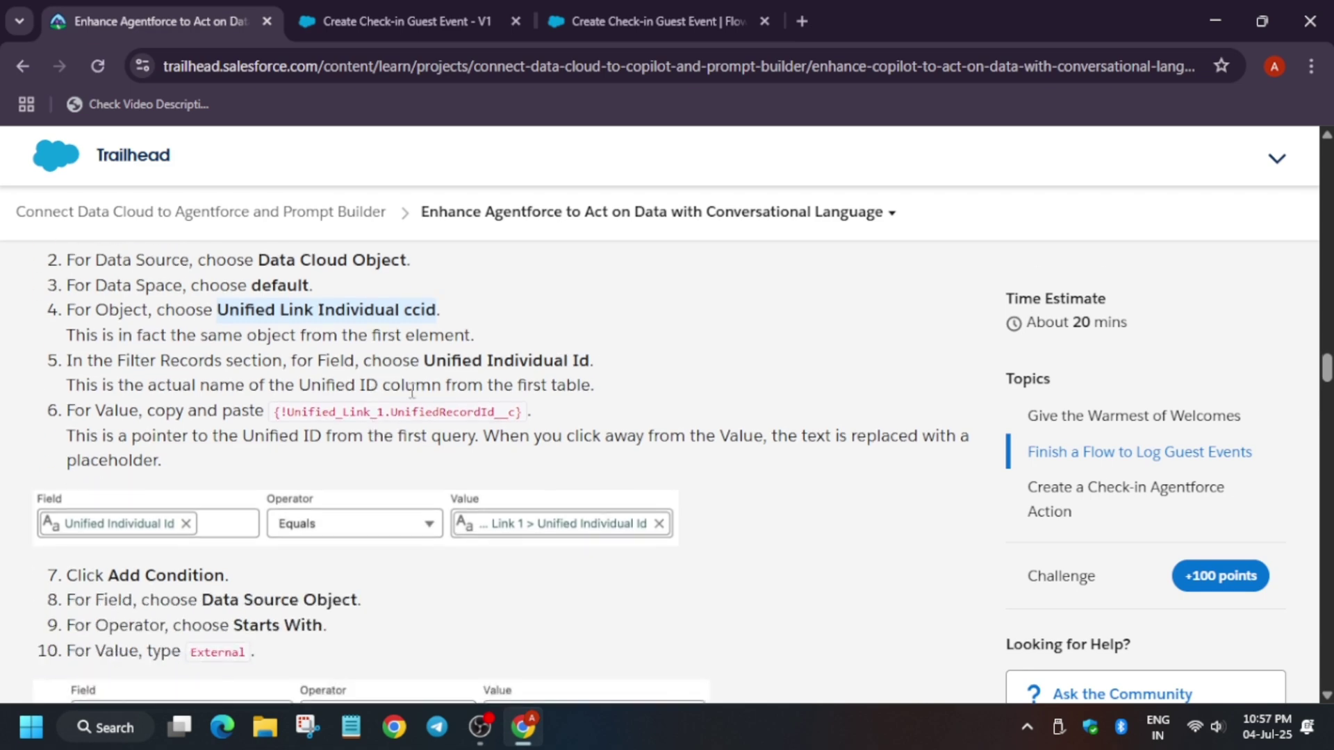
left_click_drag(423, 360, 592, 361)
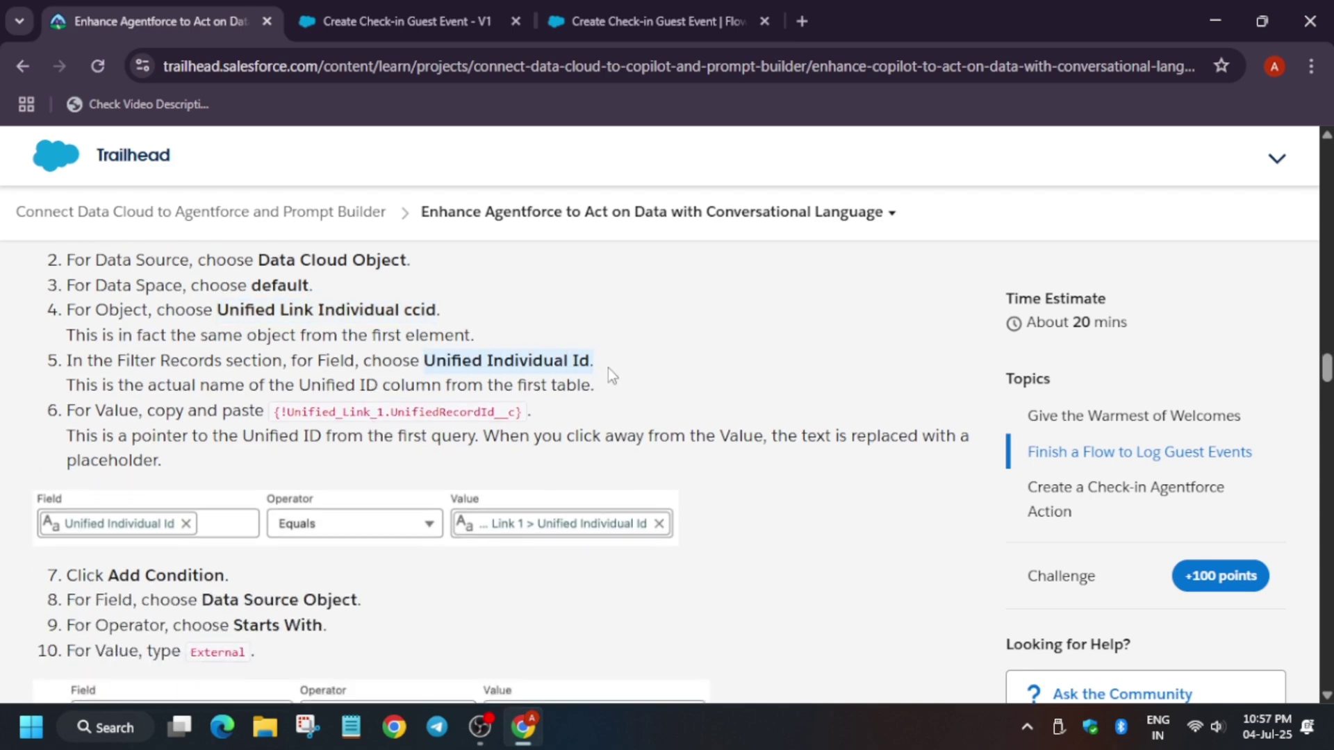
key("ctrl+c")
left_click(395, 21)
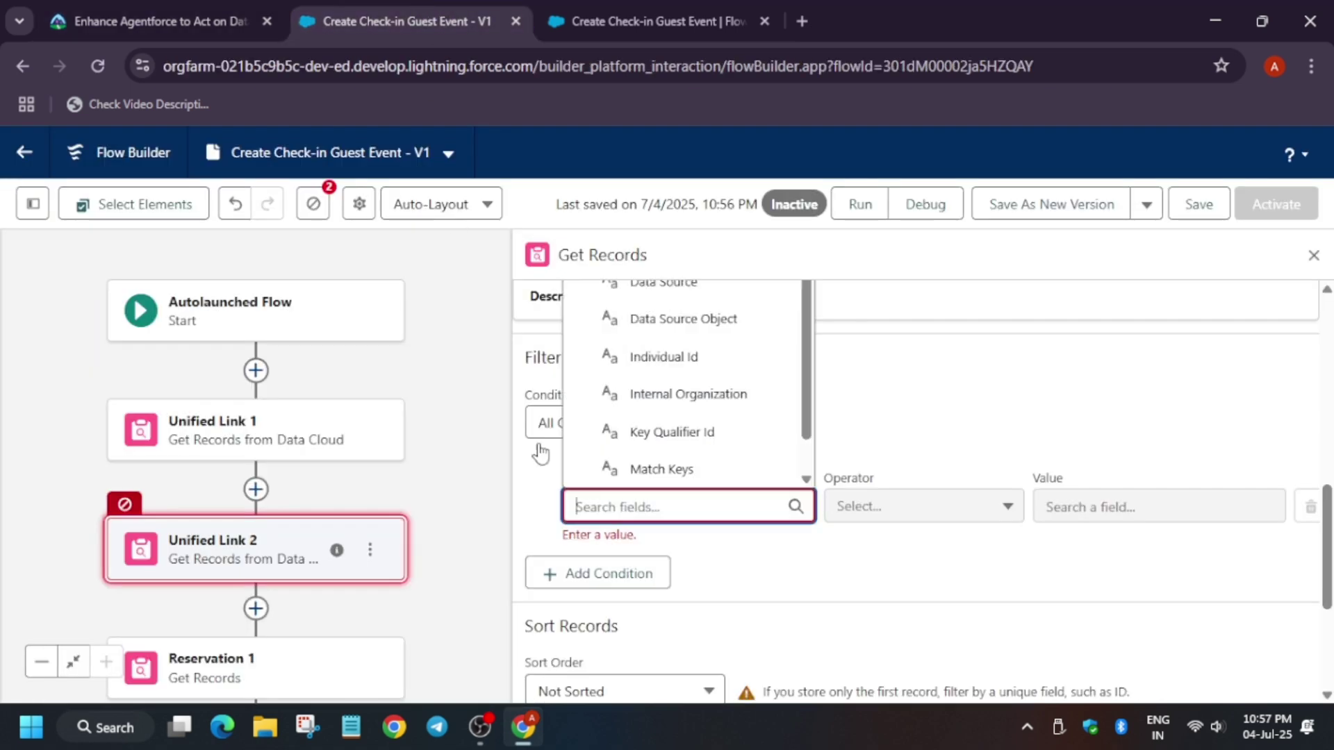
key("ctrl+v")
left_click(687, 471)
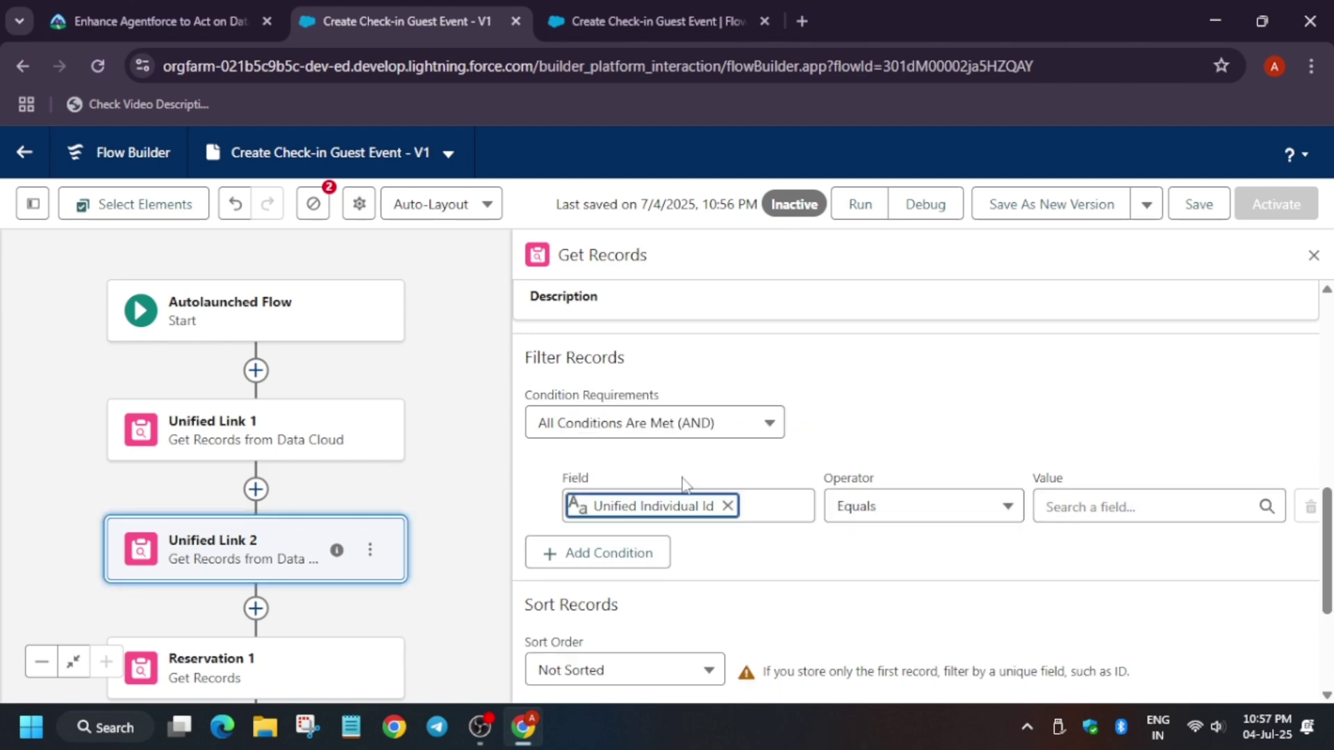
Copy the value pointer from Trailhead and set Unified Link 2's Unified Individual Id condition value to {!Unified_Link_1.UnifiedRecordId__c}.
left_click(99, 5)
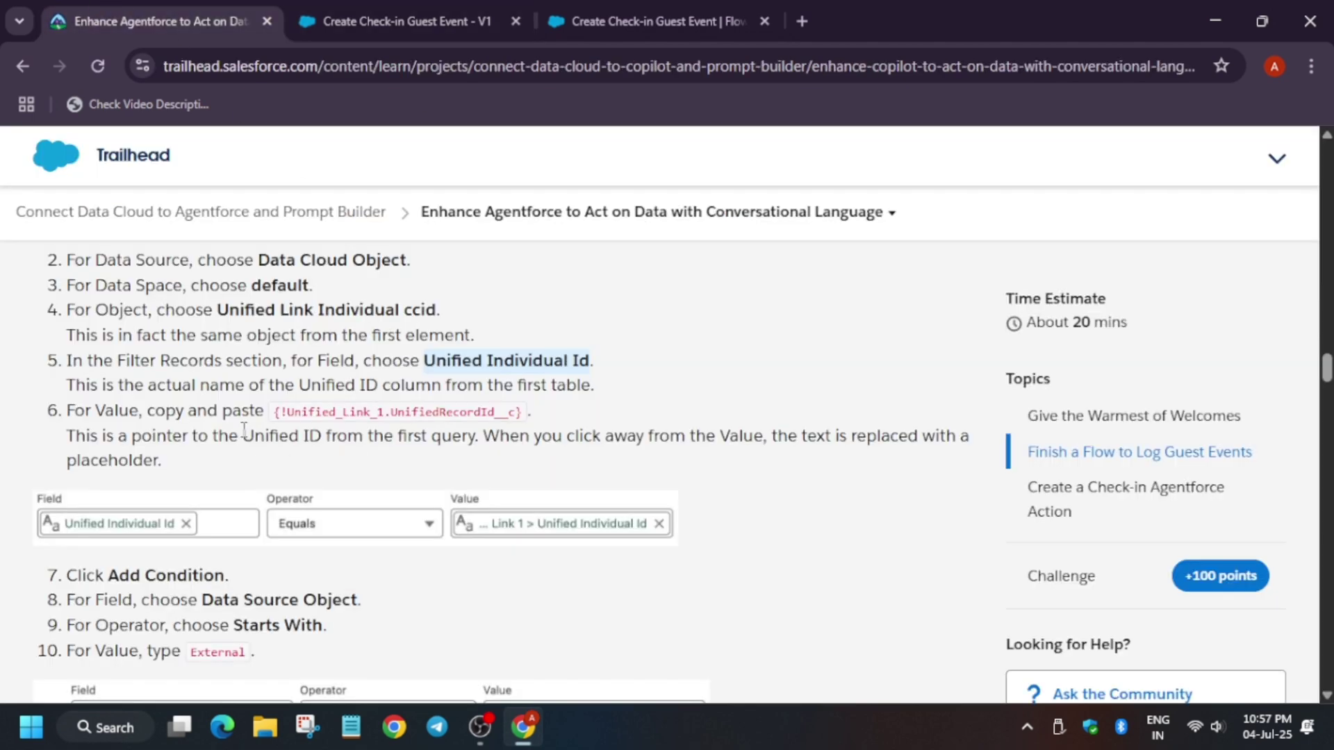
left_click_drag(271, 416, 522, 421)
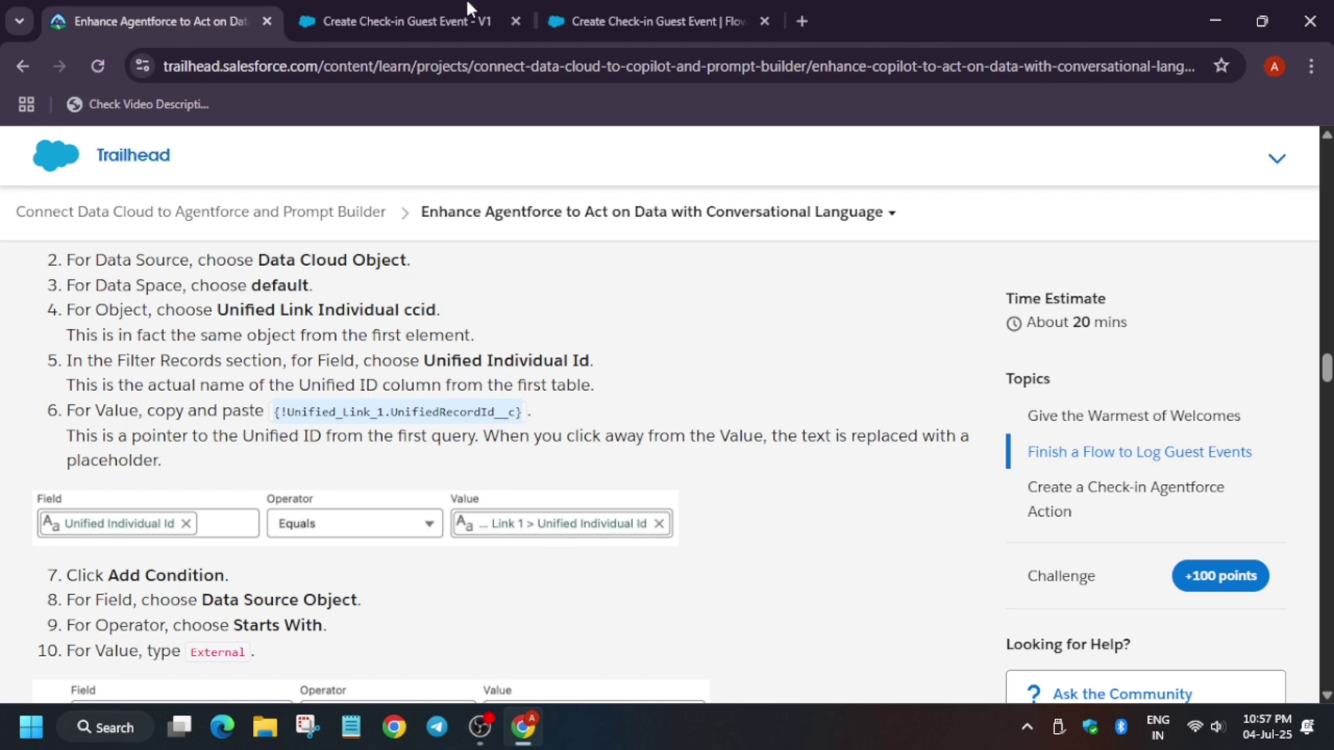
left_click(425, 22)
left_click(1109, 507)
key("ctrl+v")
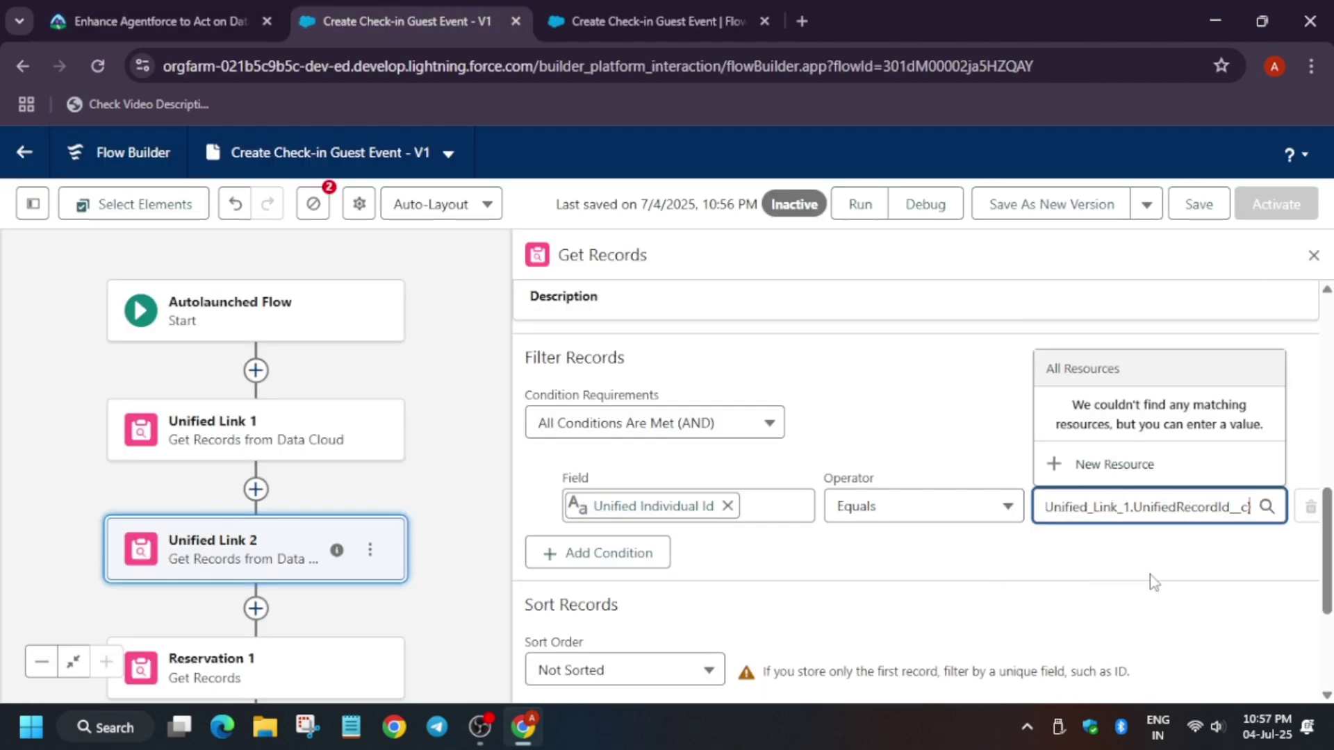
left_click(1152, 576)
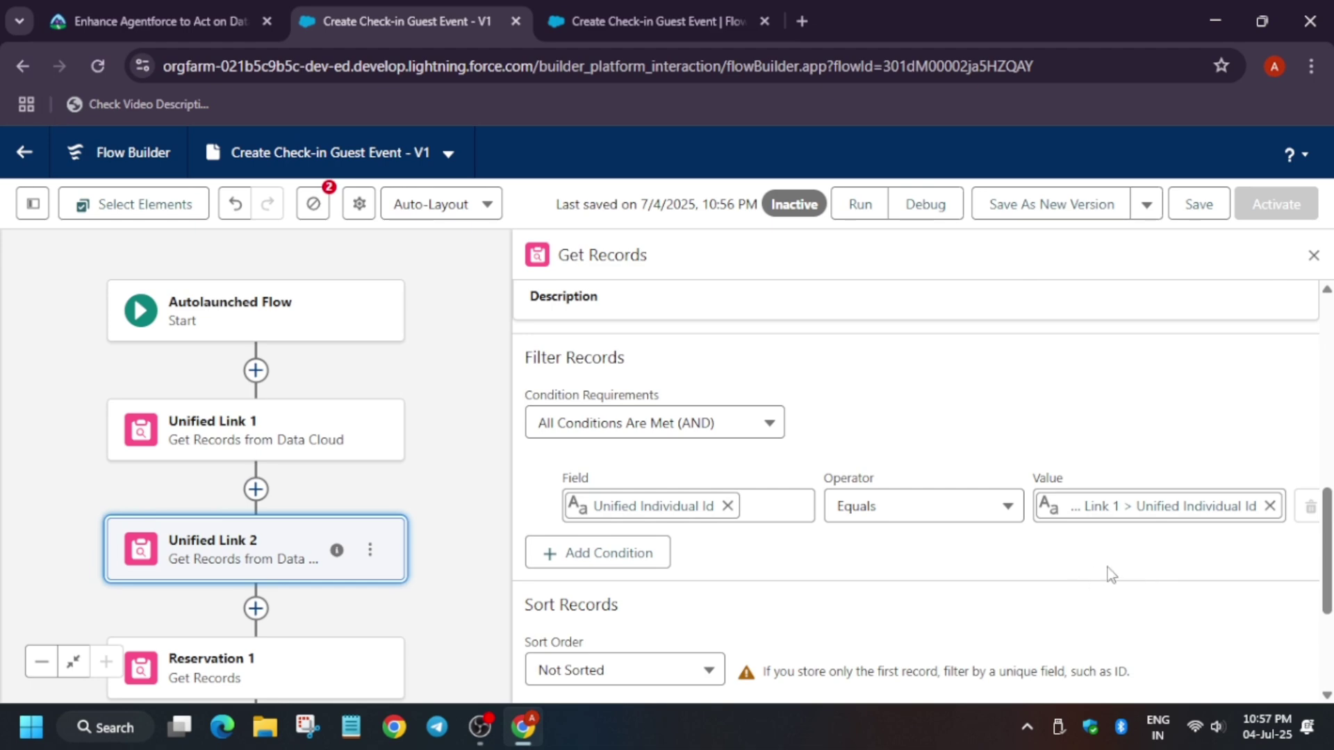
Add a second filter condition to Unified Link 2, check its details in Trailhead and set its field to Data Source Object.
left_click(553, 553)
left_click(201, 16)
scroll(216, 415, "down", 3)
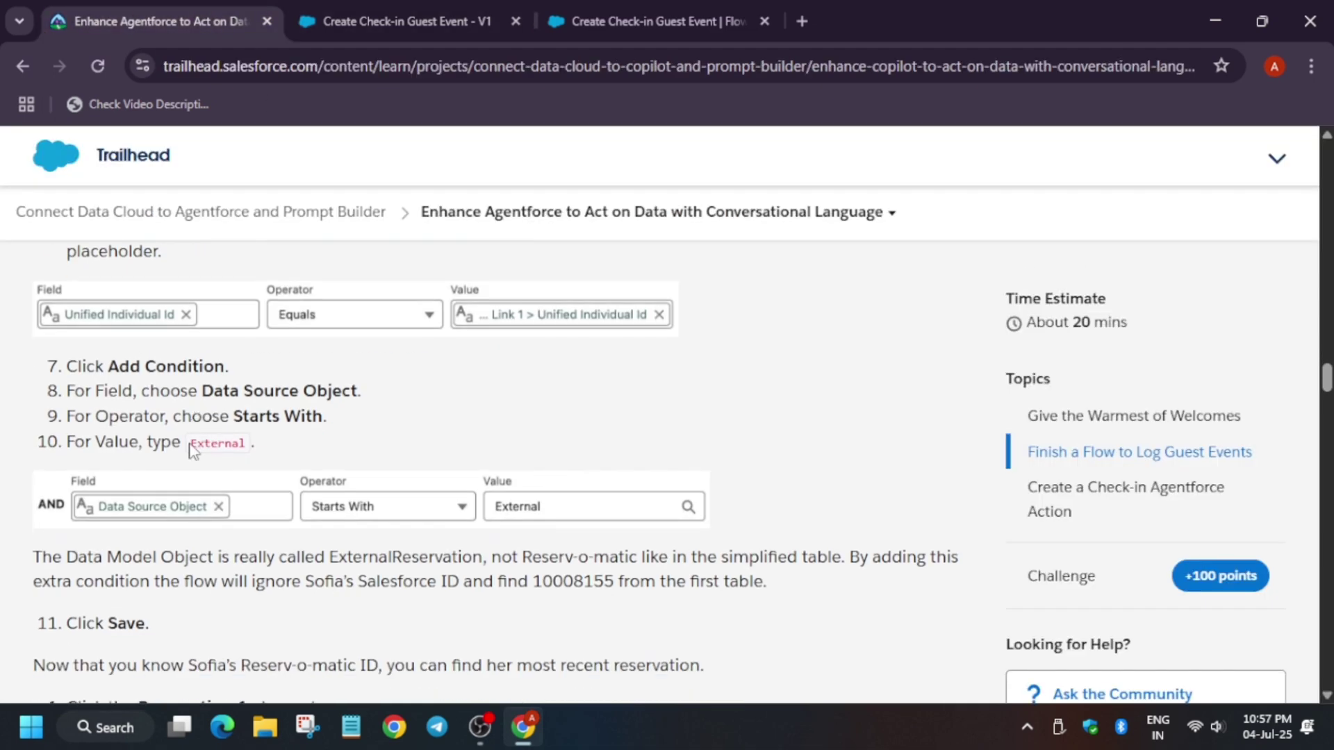
left_click_drag(193, 450, 251, 455)
left_click(410, 21)
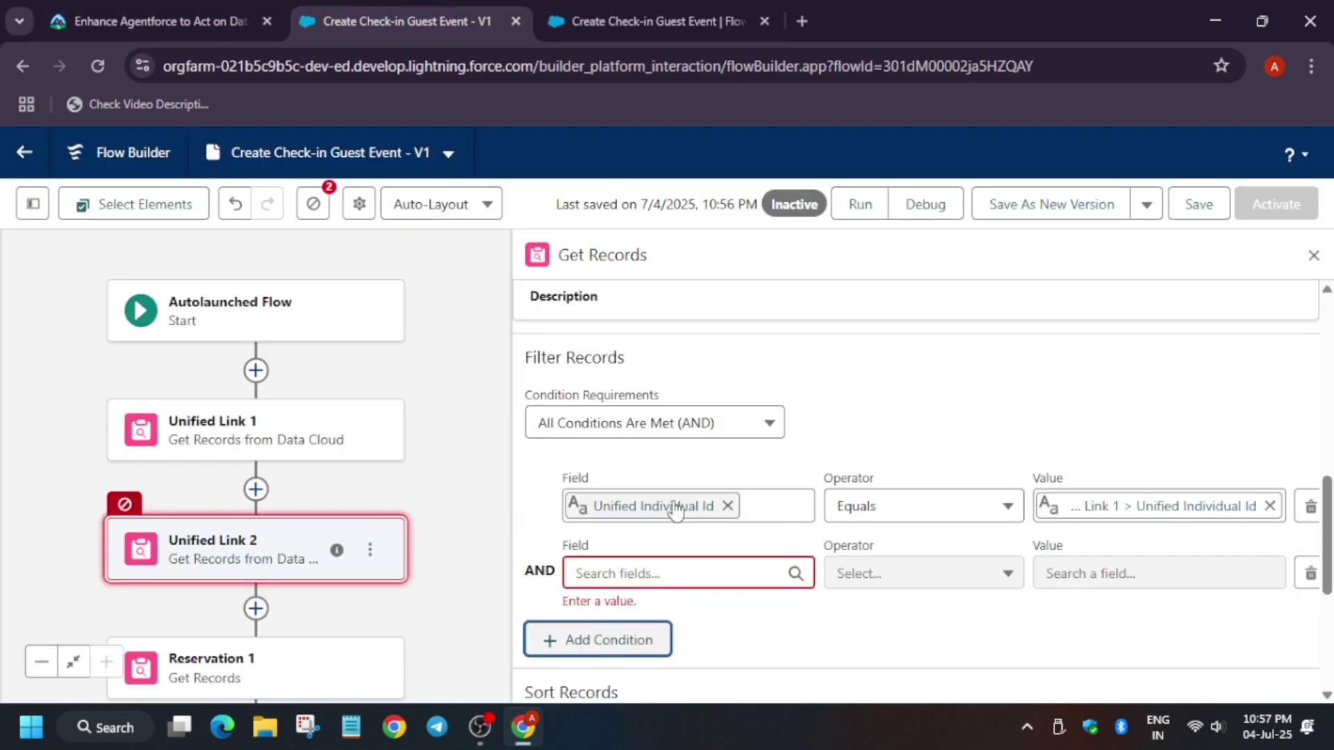
left_click(702, 571)
scroll(629, 389, "down", 1)
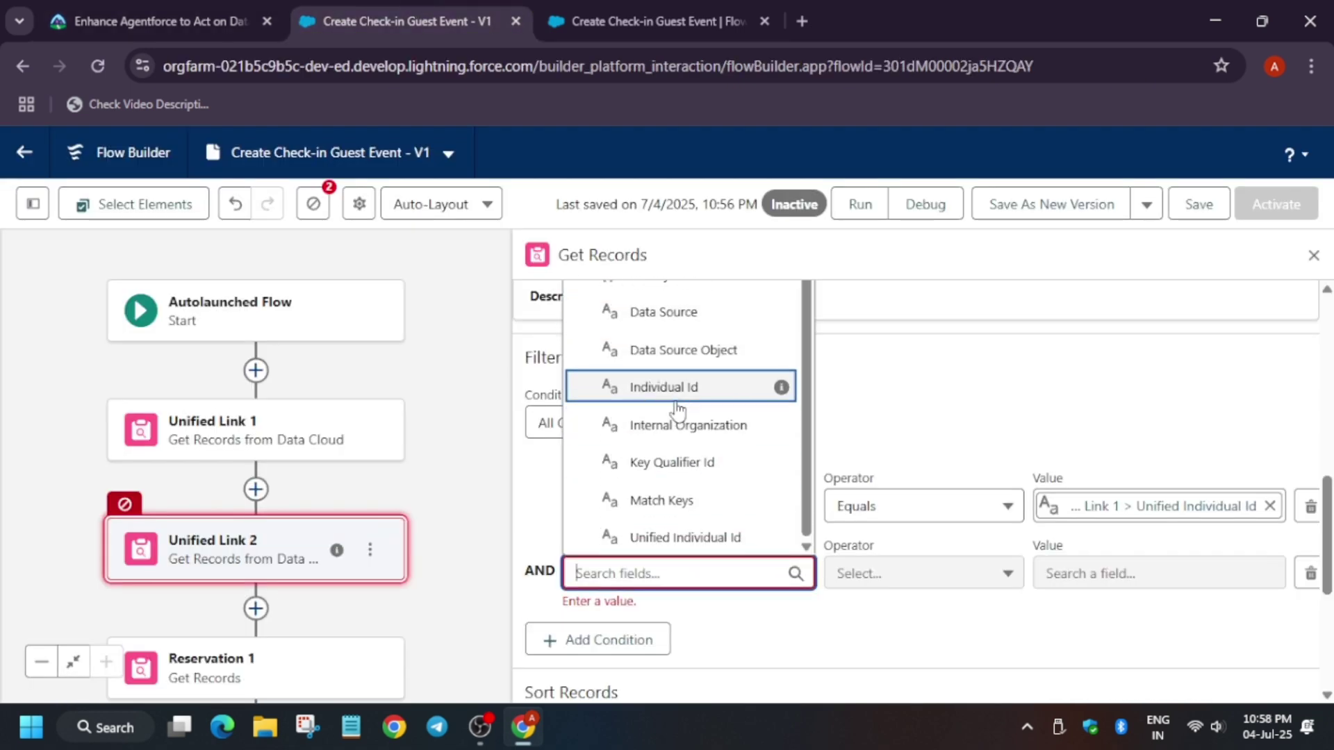
scroll(629, 389, "up", 1)
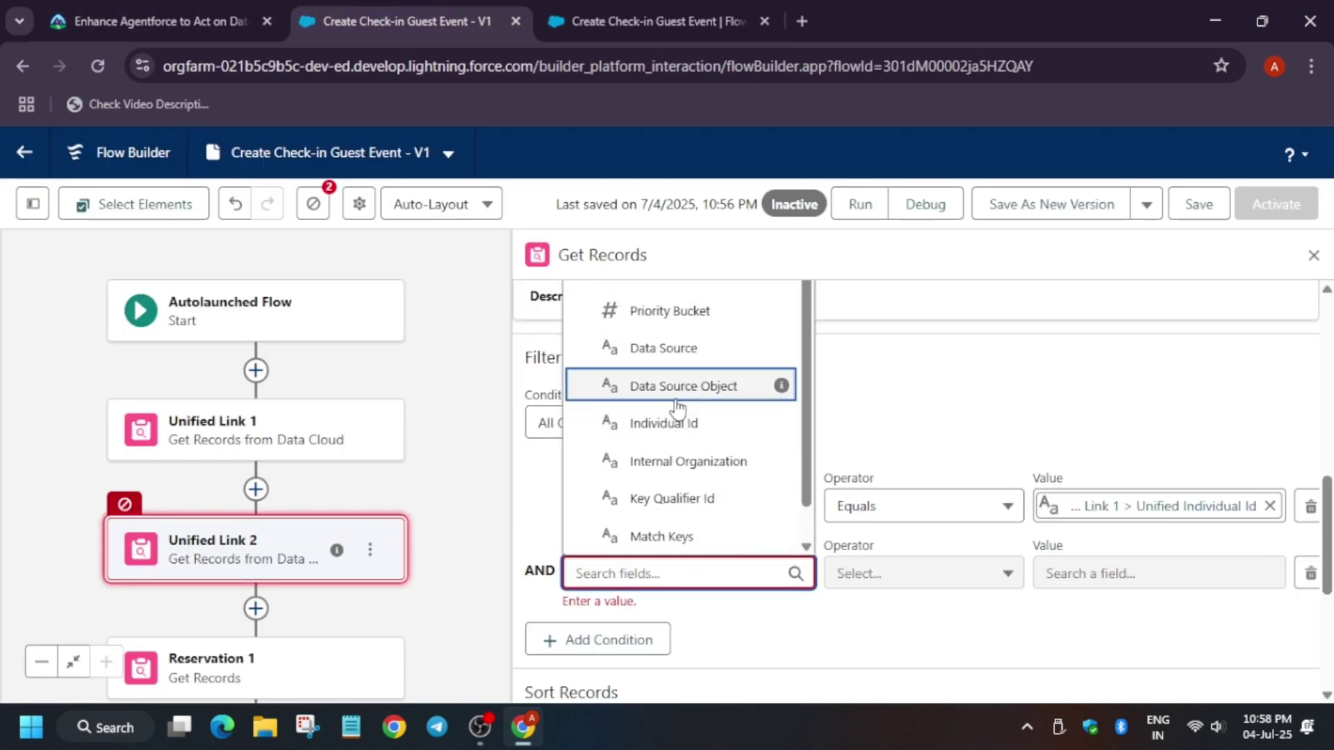
left_click(640, 386)
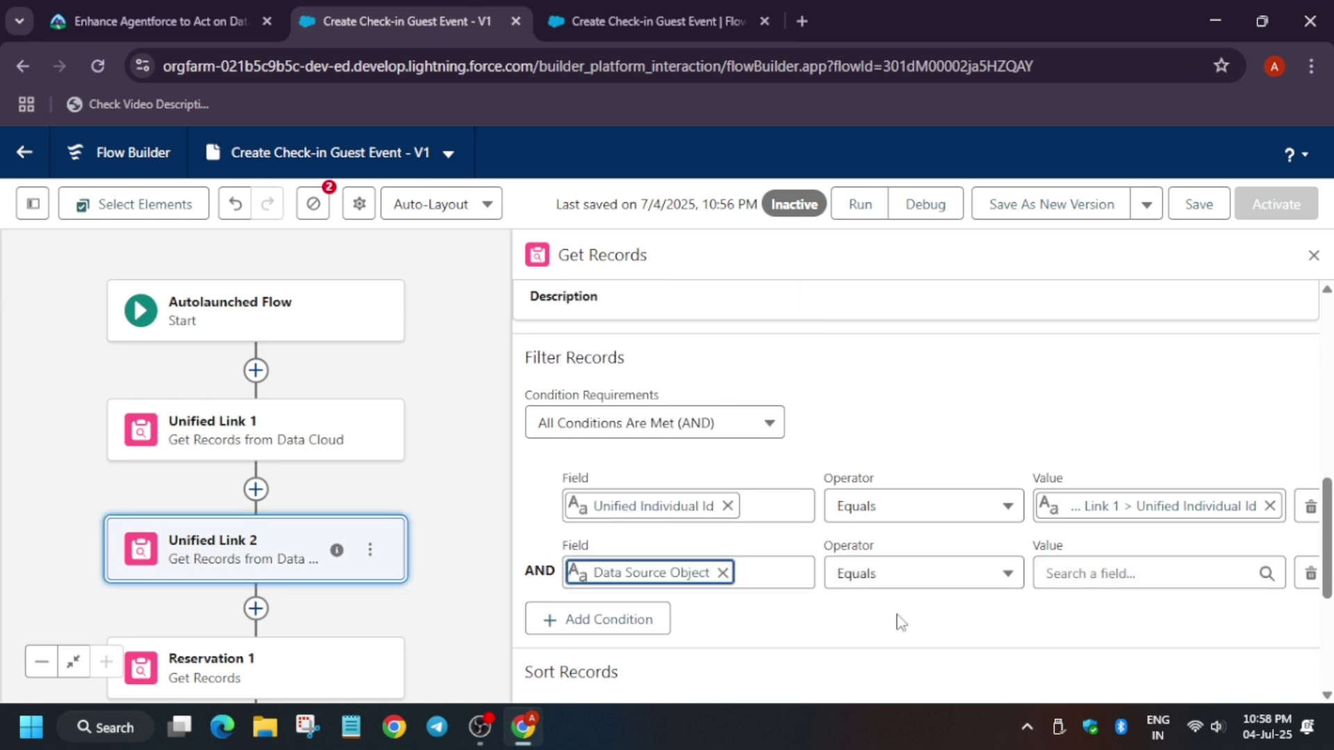
Set the Data Source Object condition to Starts With External and check Trailhead for the instruction that follows.
left_click(884, 573)
left_click(887, 519)
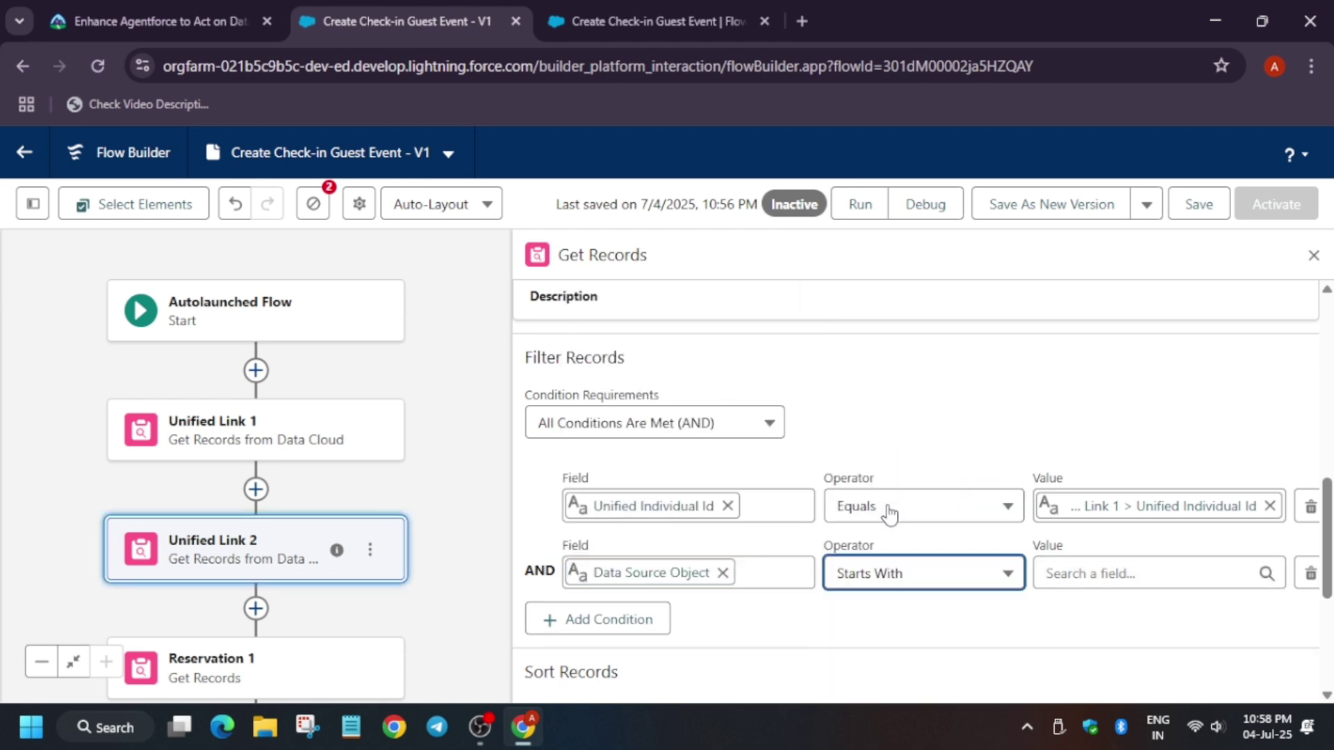
left_click(1101, 574)
type("External")
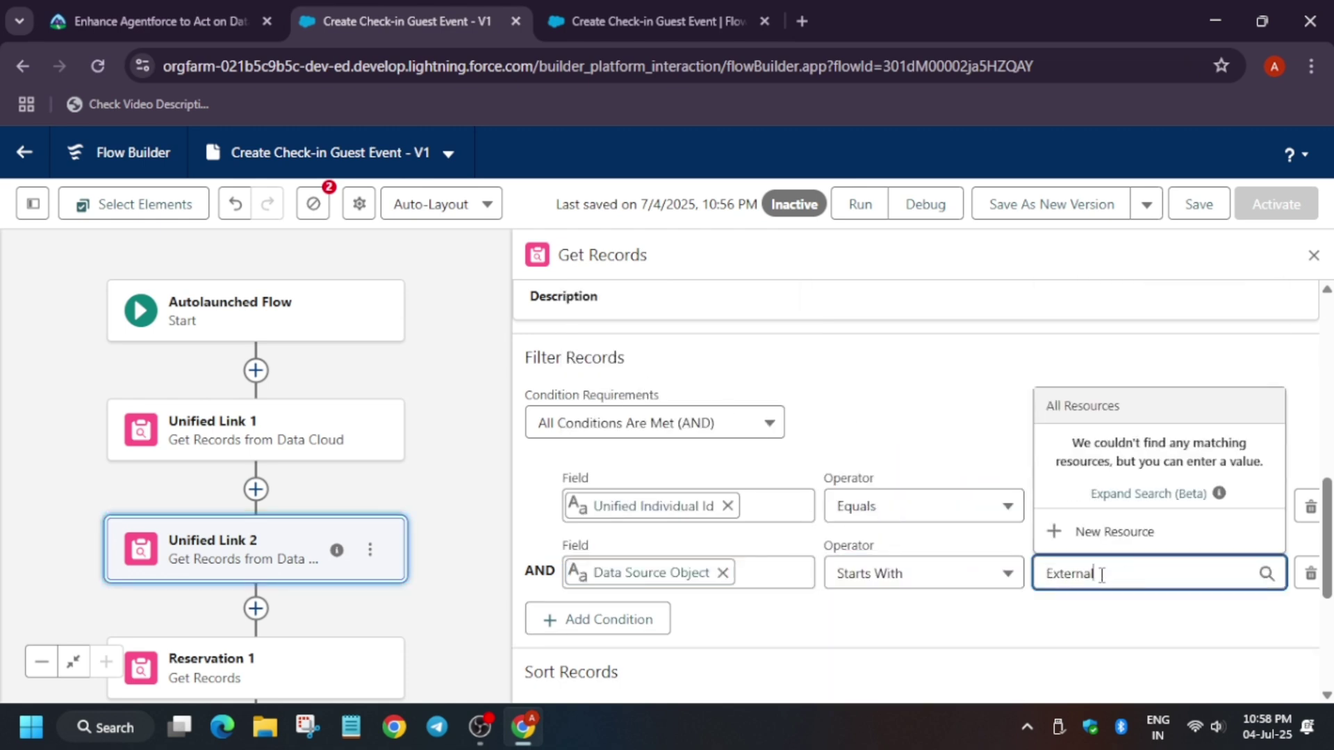
left_click(1103, 660)
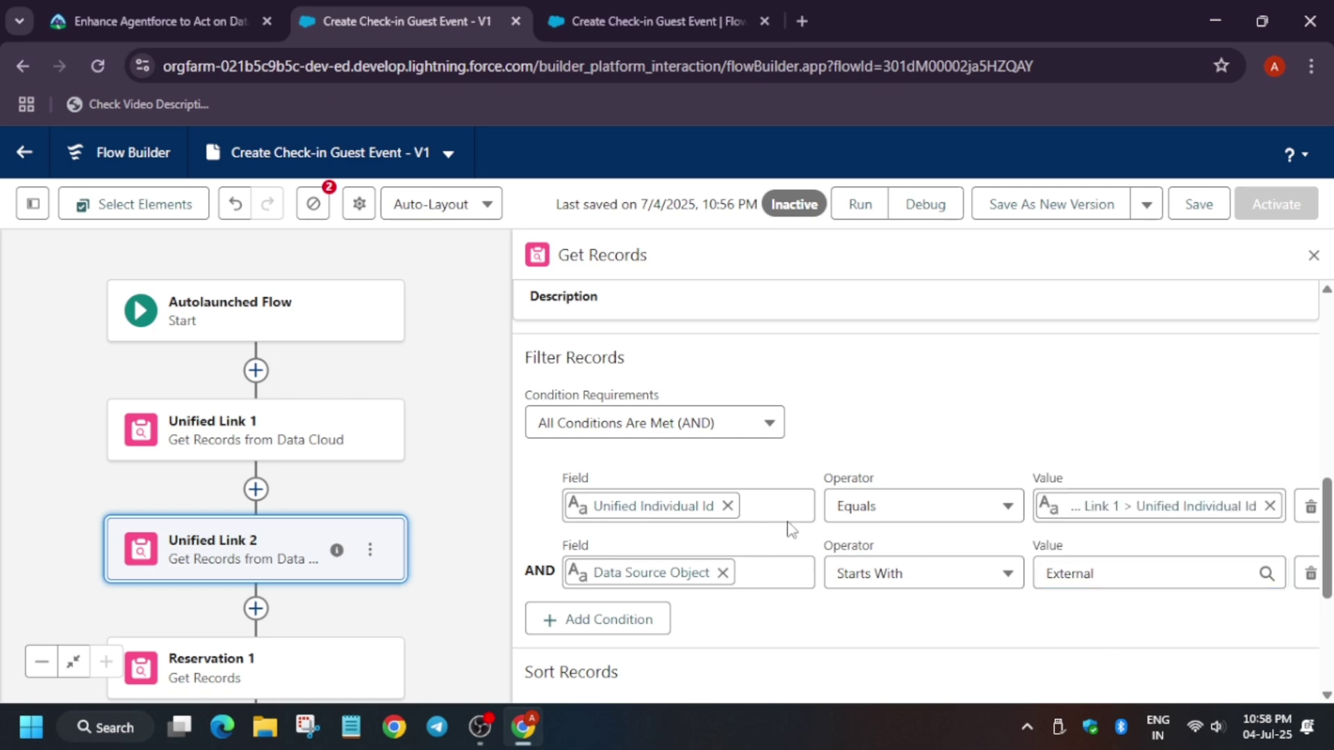
scroll(789, 532, "down", 3)
scroll(771, 562, "down", 2)
left_click(146, 18)
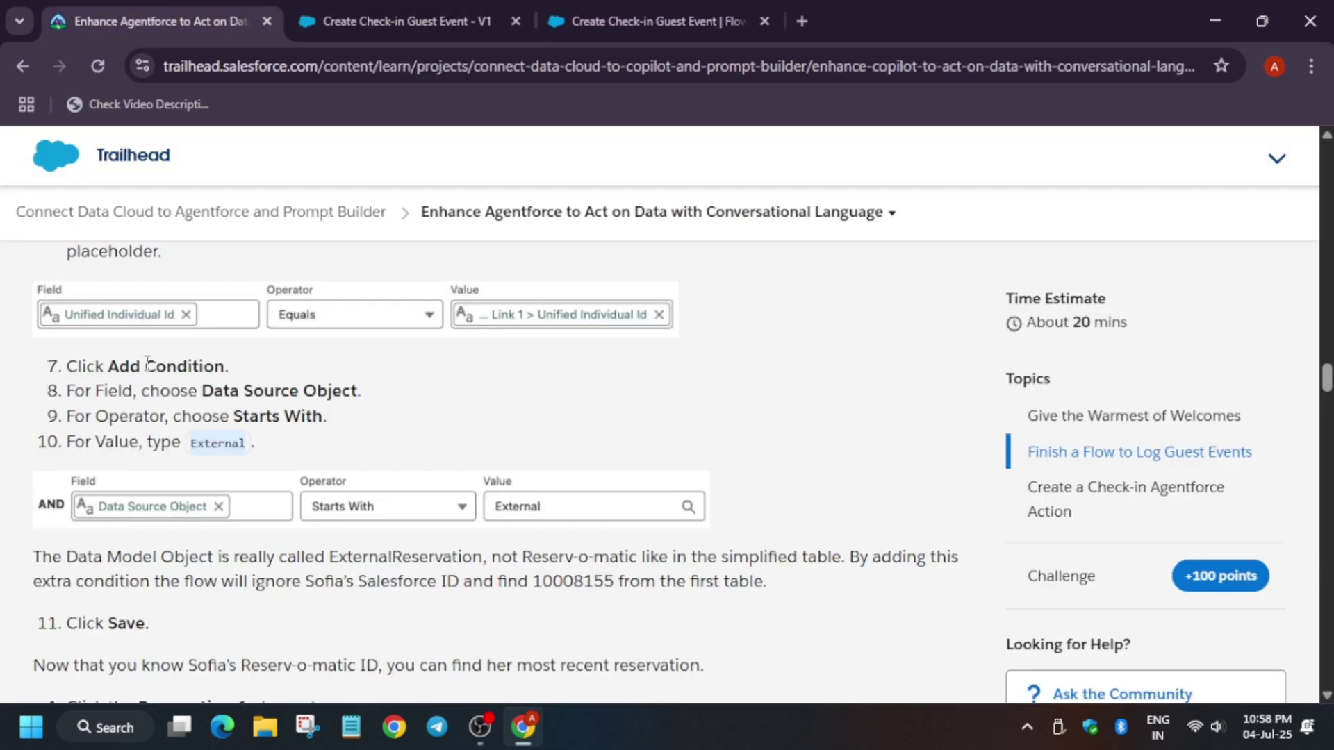
scroll(338, 427, "down", 3)
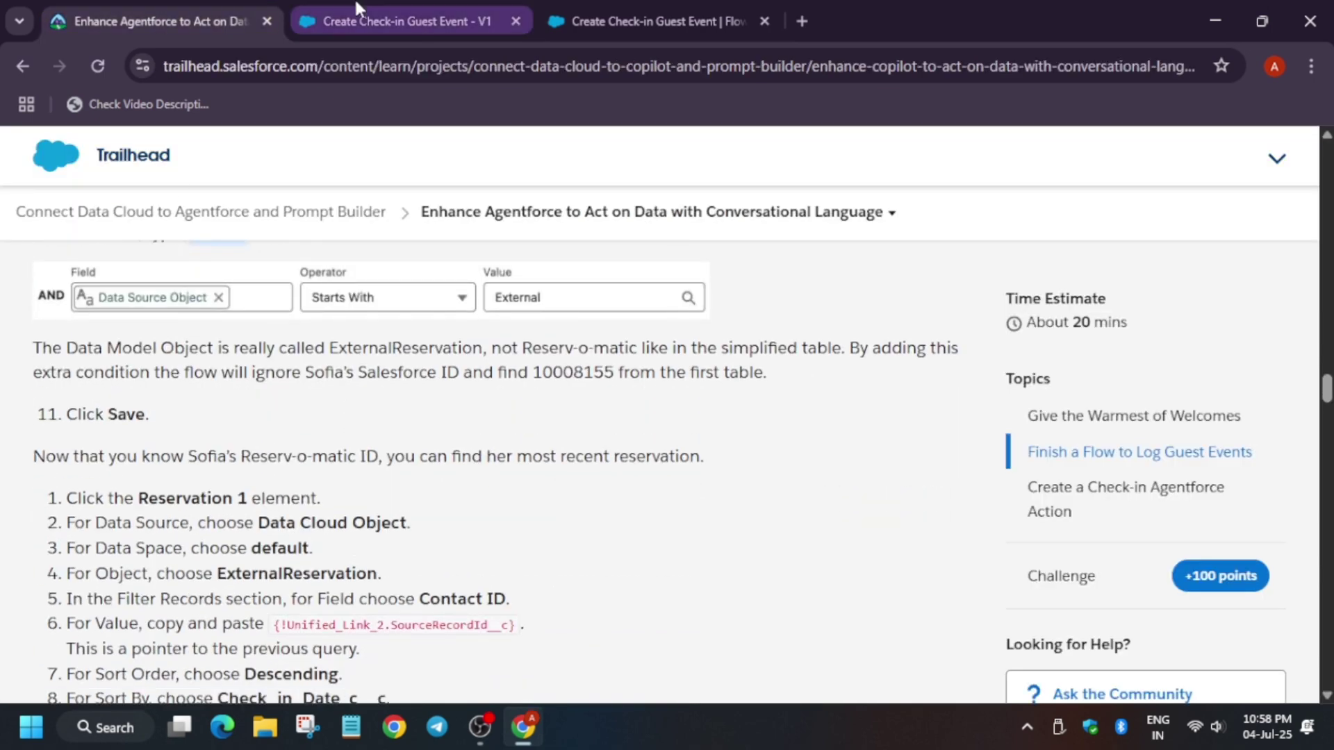
left_click(362, 17)
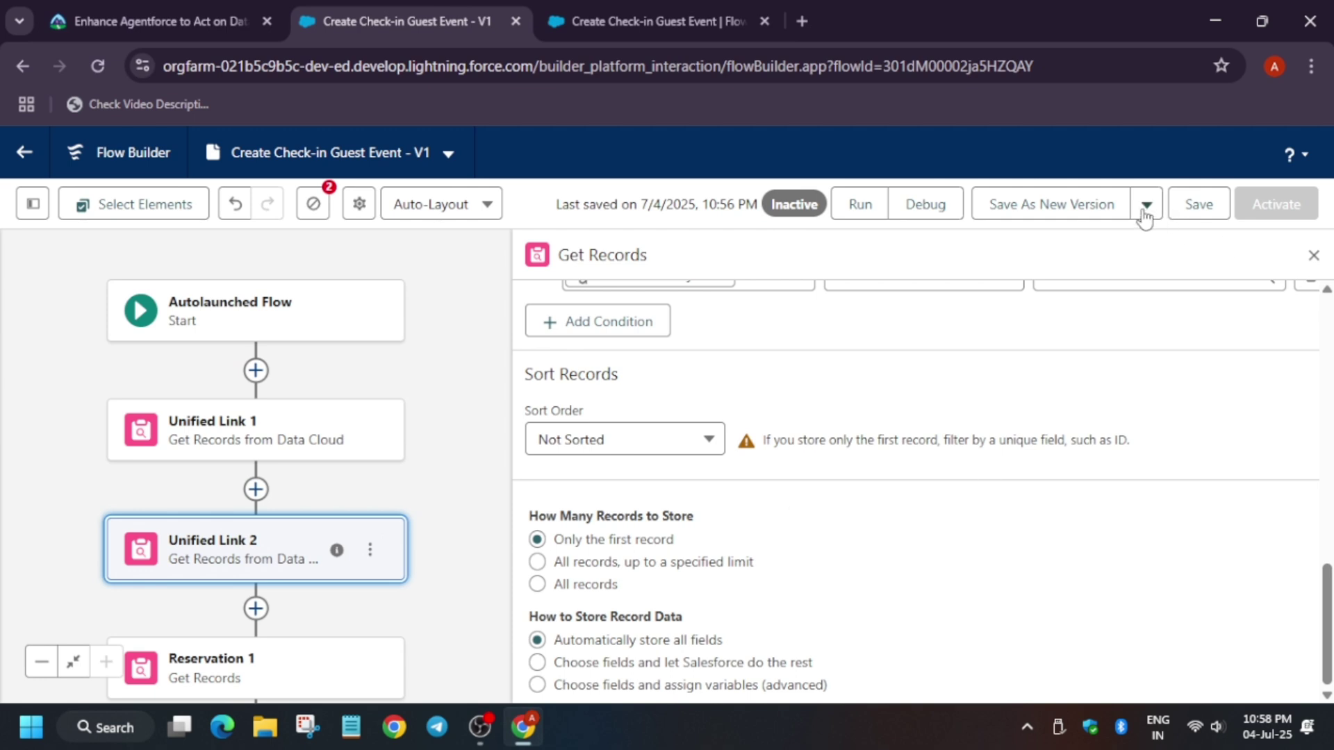
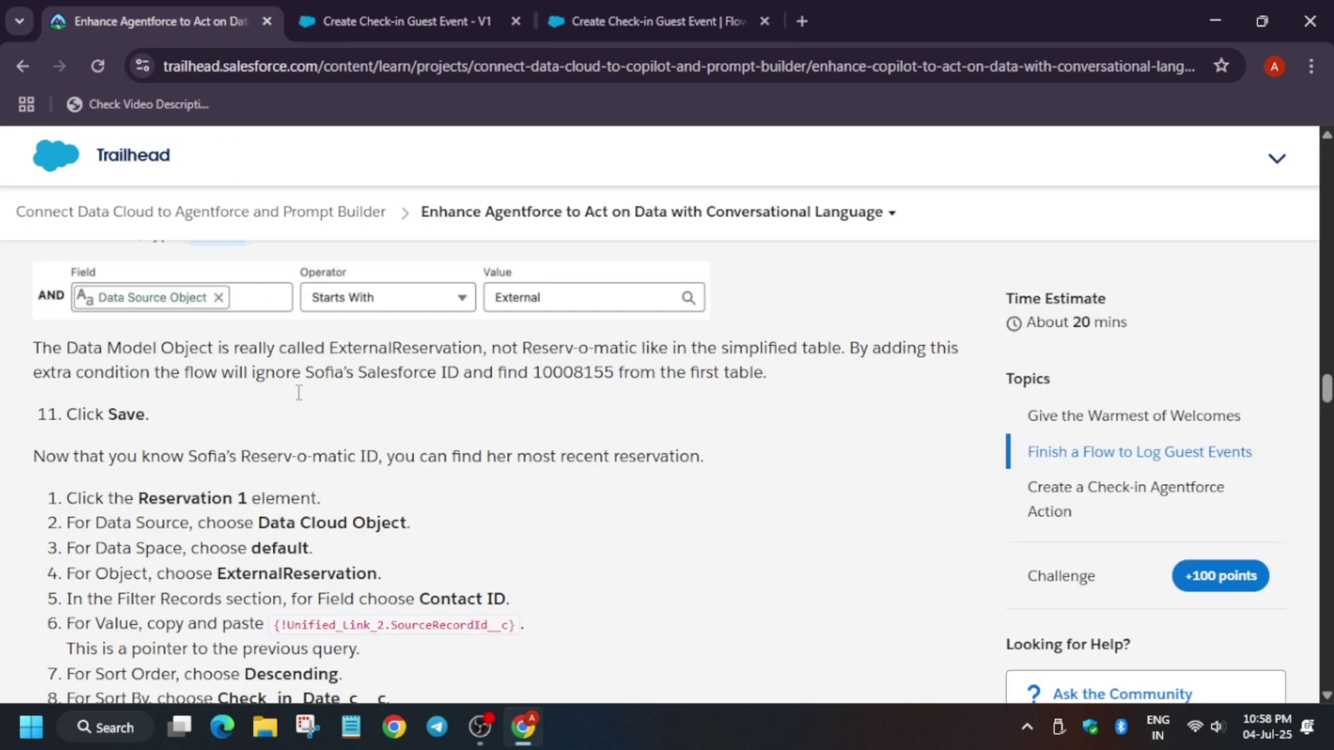
Copy the object name from Trailhead and select ExternalReservation as the object for Reservation 1.
scroll(220, 464, "down", 2)
left_click_drag(221, 464, 409, 467)
key("ctrl+c")
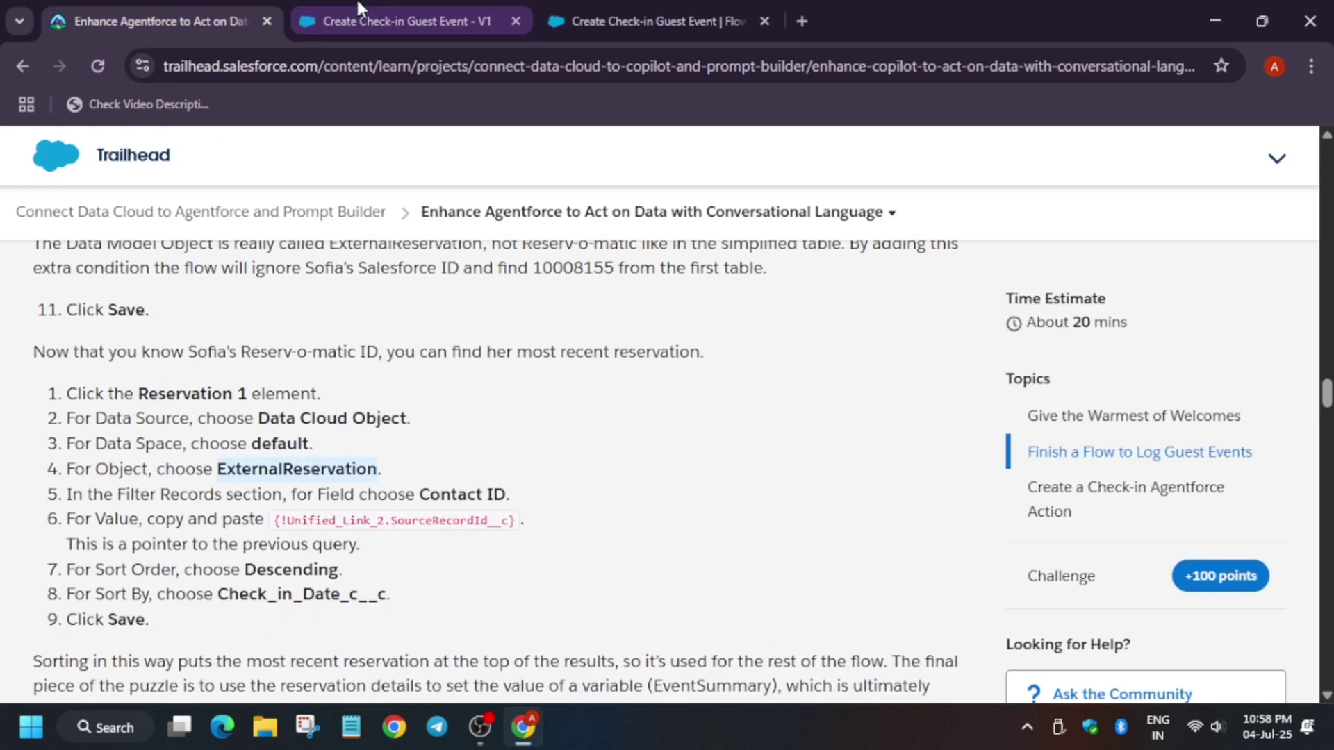
left_click(394, 20)
key("ctrl+v")
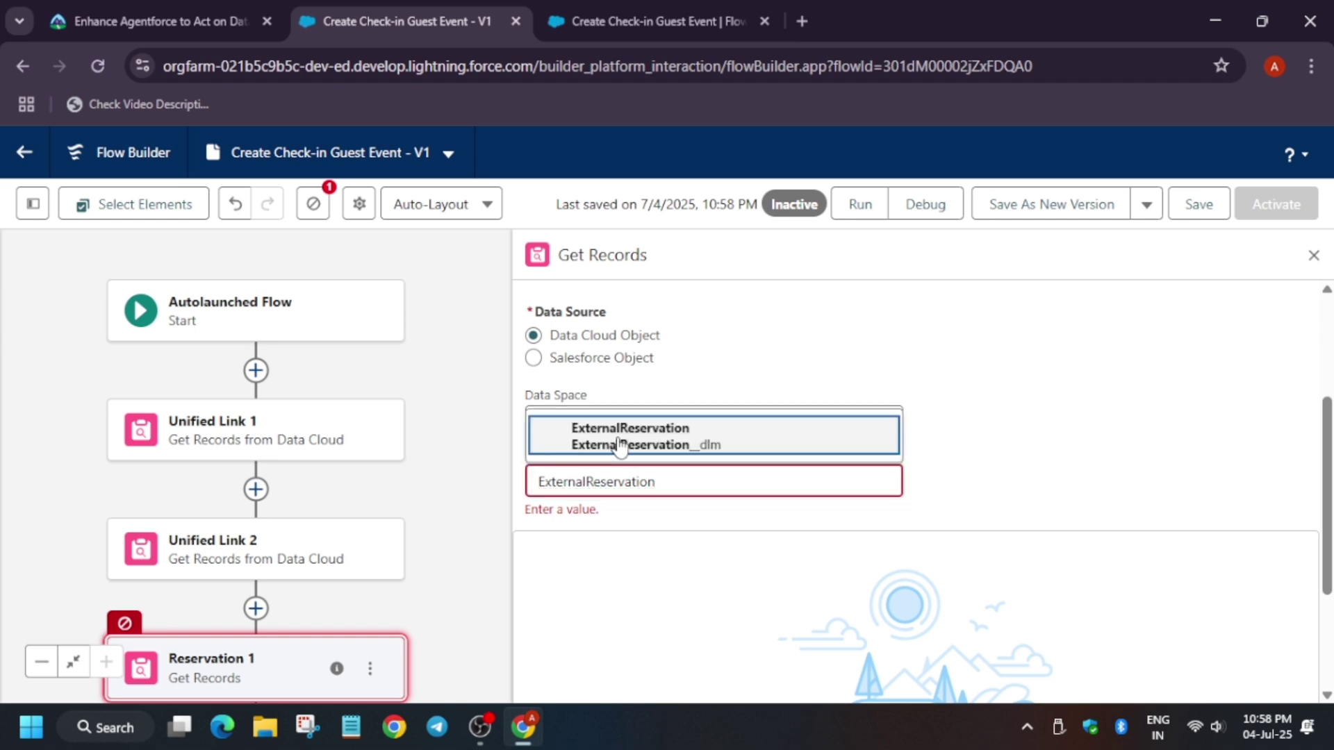
left_click(620, 447)
Filter Reservation 1 by Contact ID equal to {!Unified_Link_2.SourceRecordId__c}, copying the value from Trailhead.
scroll(933, 465, "down", 4)
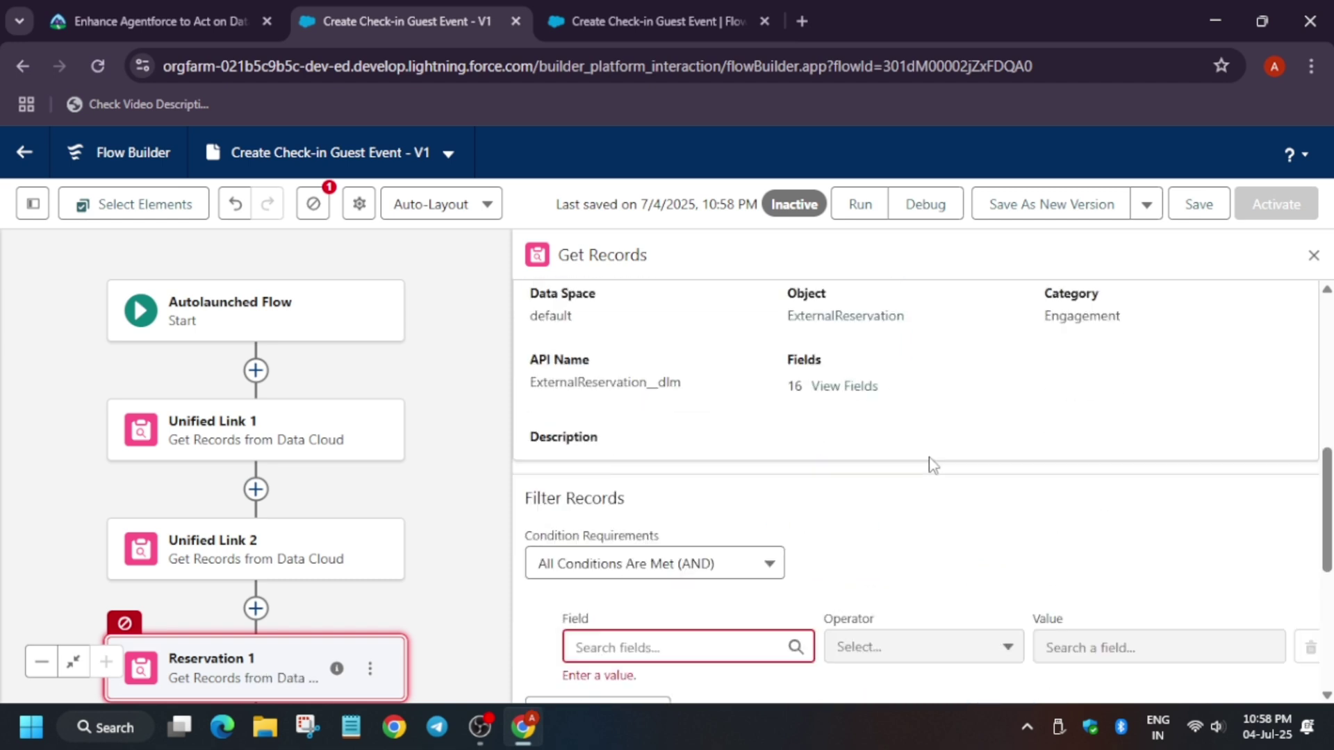
scroll(806, 528, "down", 3)
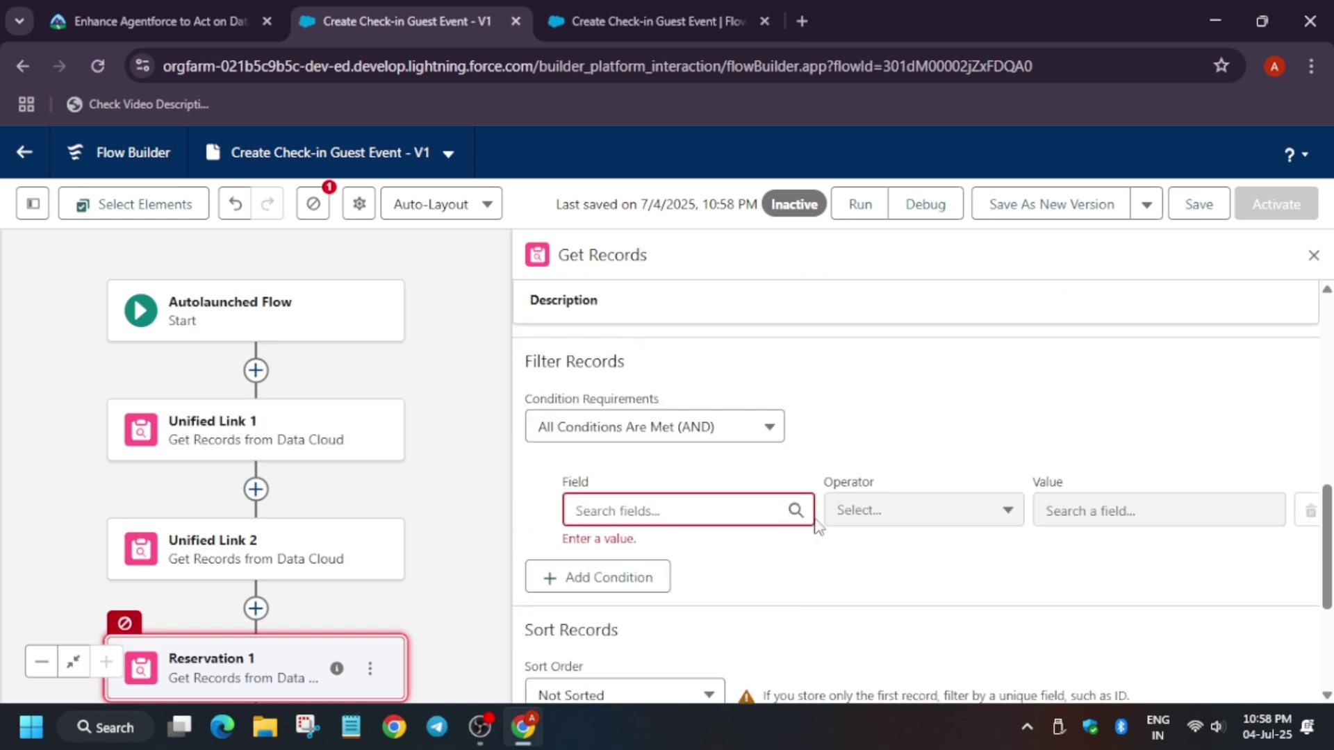
left_click(184, 8)
scroll(322, 323, "down", 3)
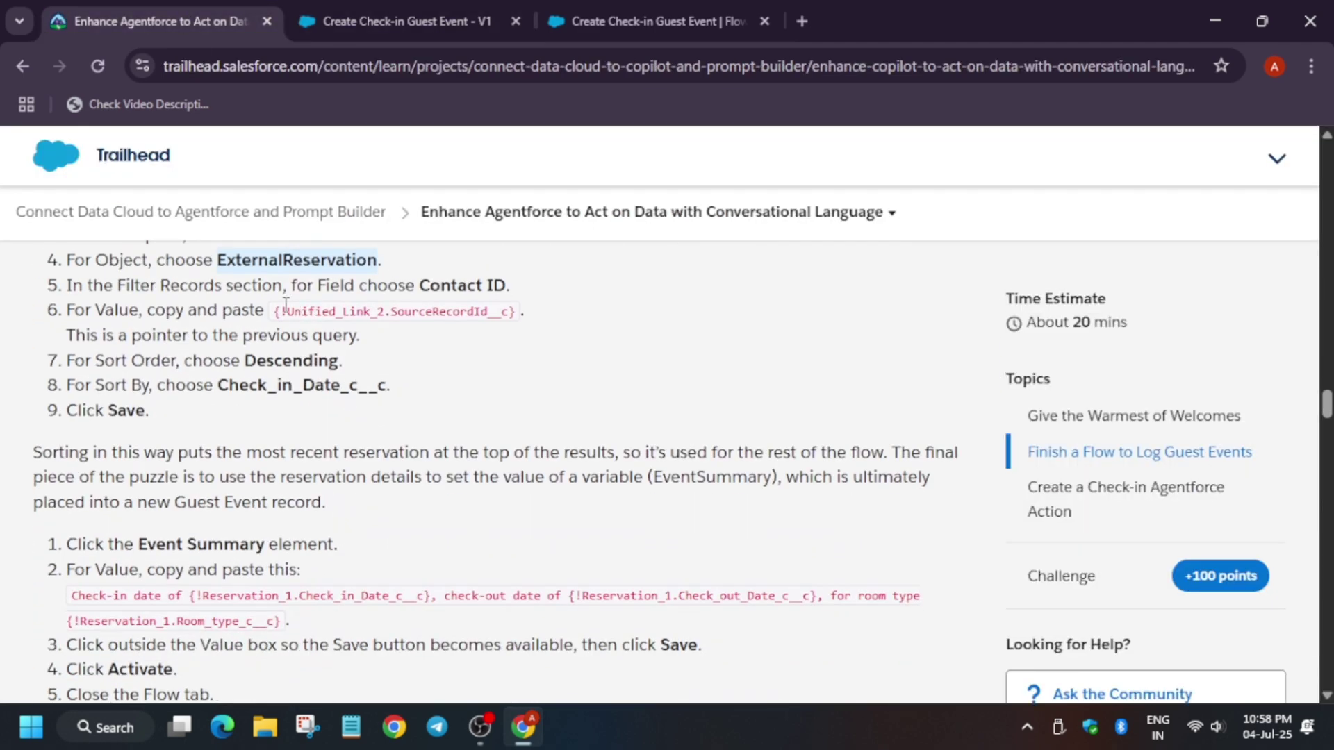
left_click_drag(276, 310, 502, 306)
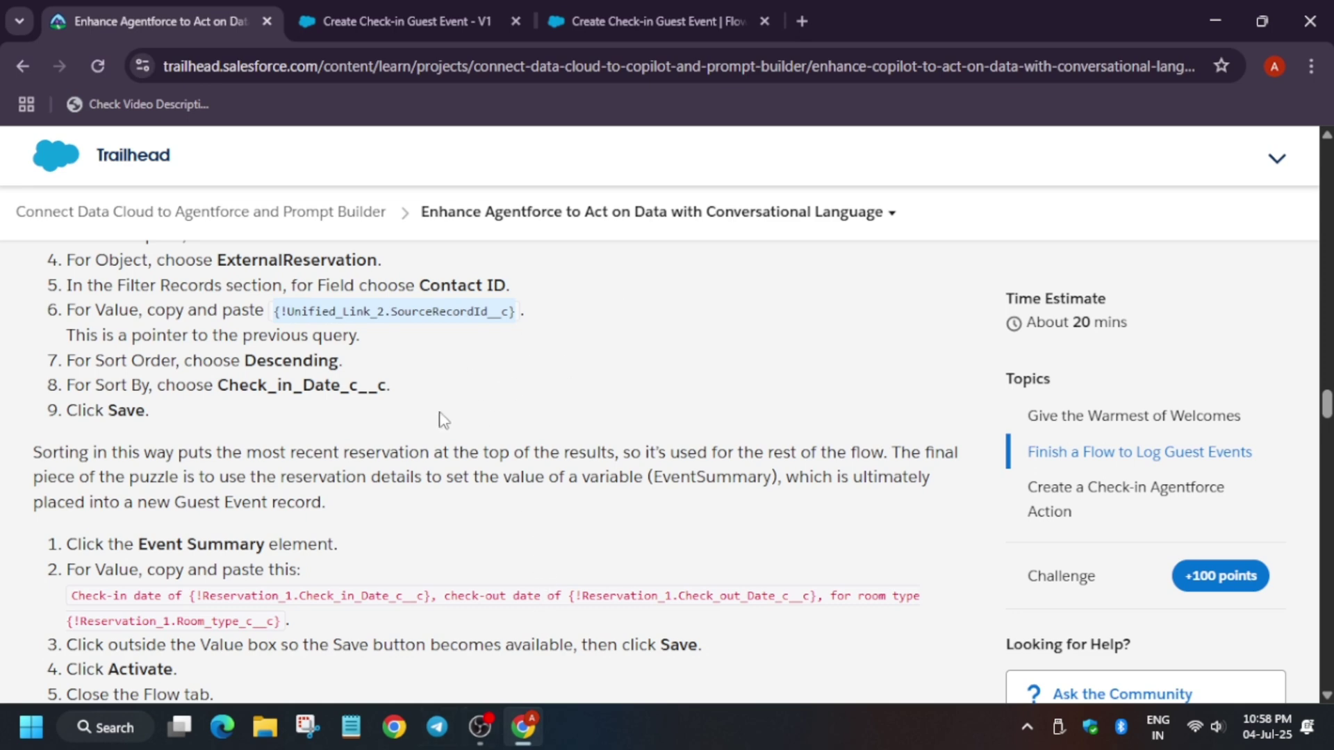
left_click(419, 9)
left_click(675, 507)
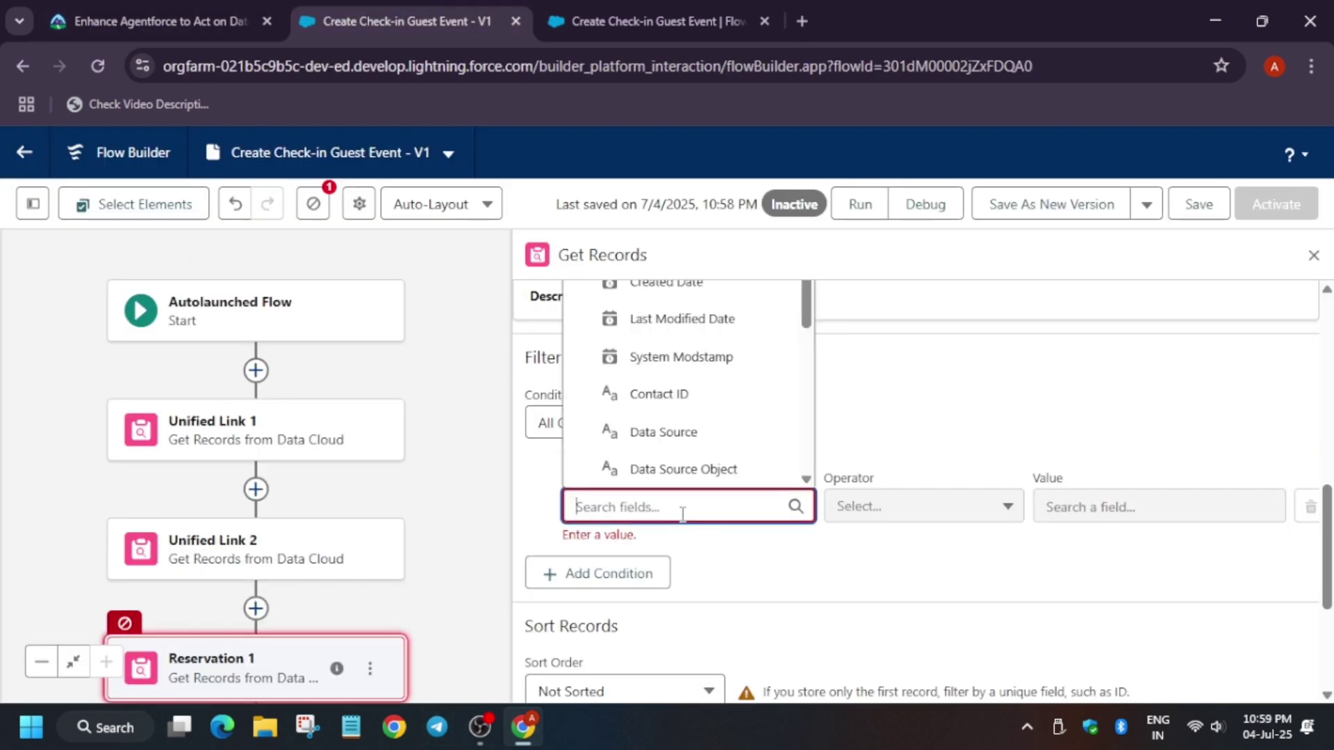
left_click(632, 402)
left_click(1092, 508)
key("ctrl+v")
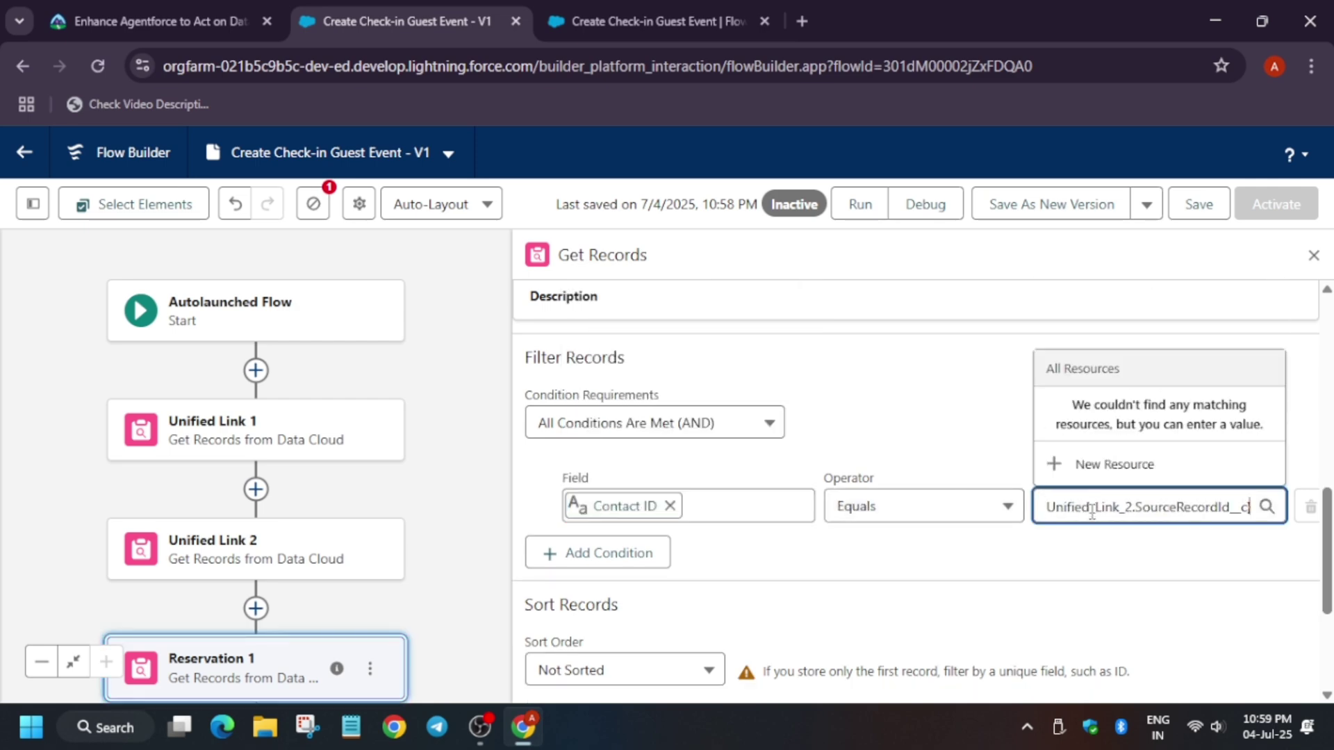
left_click(982, 334)
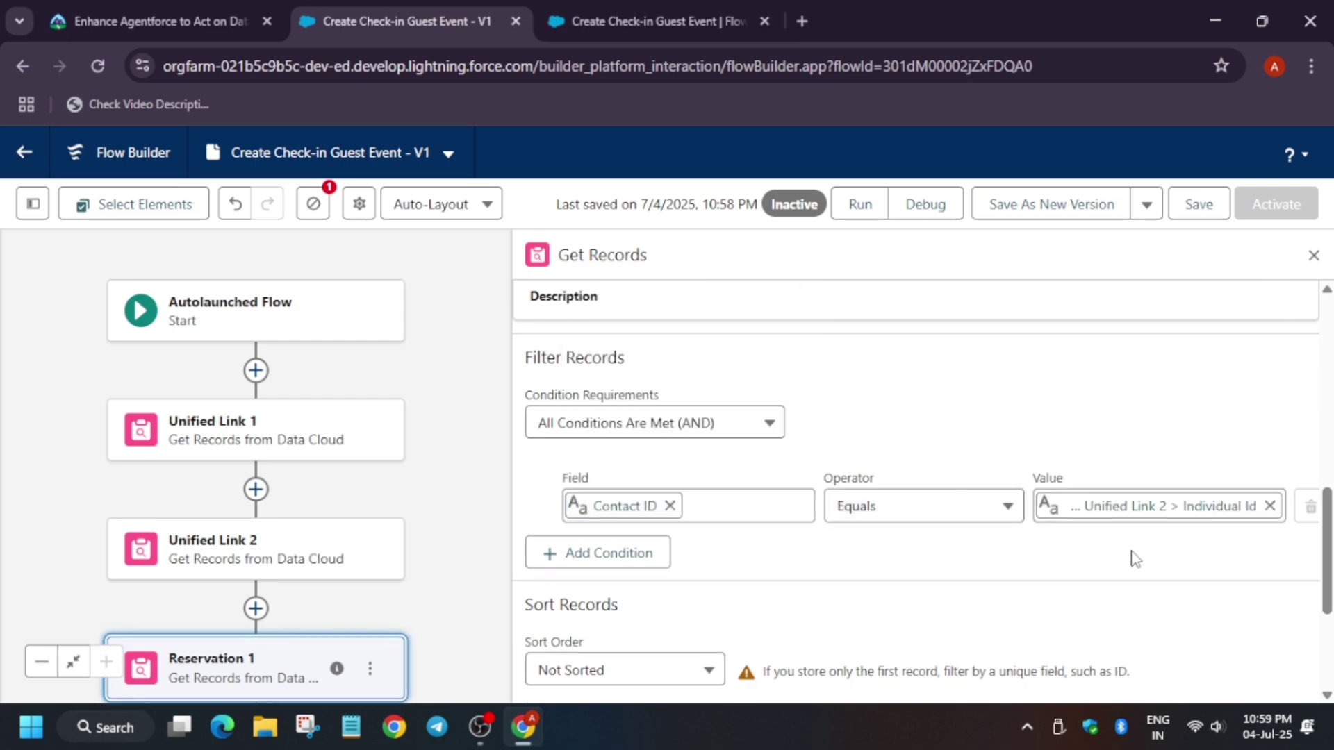
Copy the sort field name from Trailhead and set Reservation 1's sort order to Descending.
left_click(226, 13)
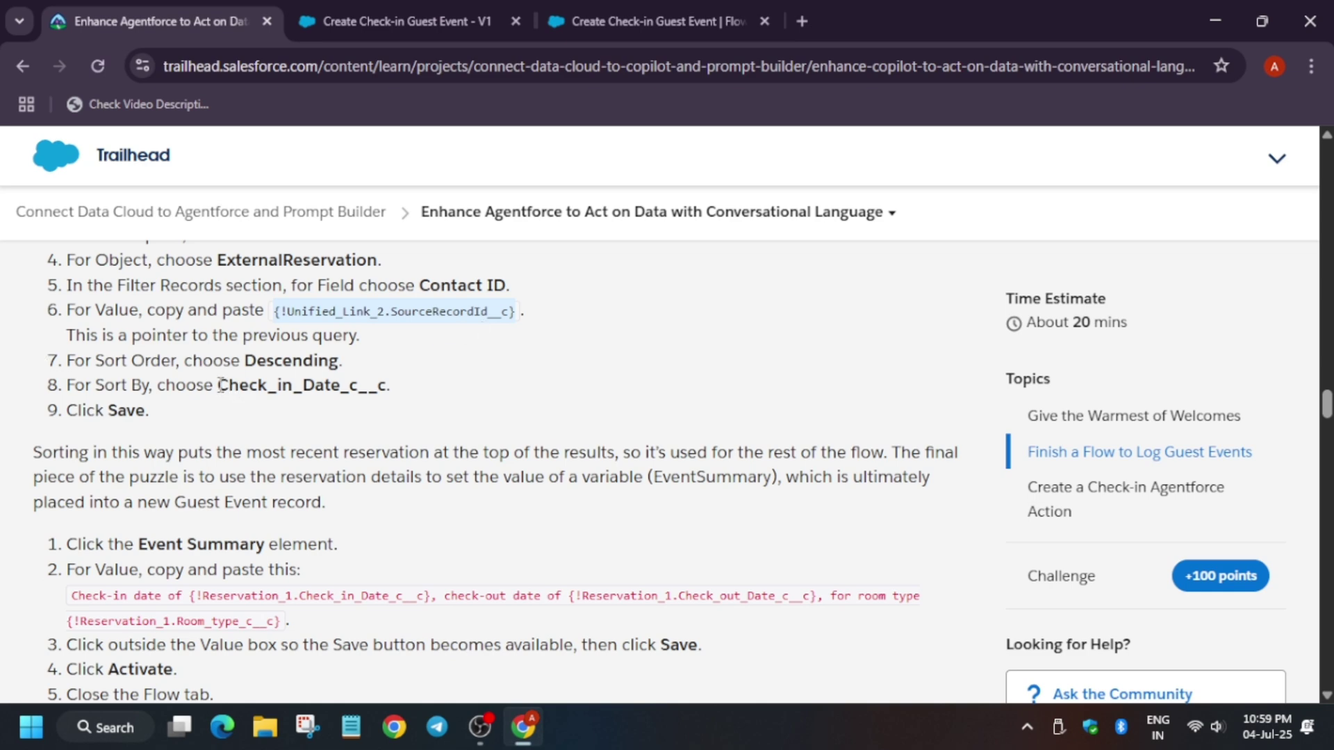
left_click_drag(220, 385, 381, 383)
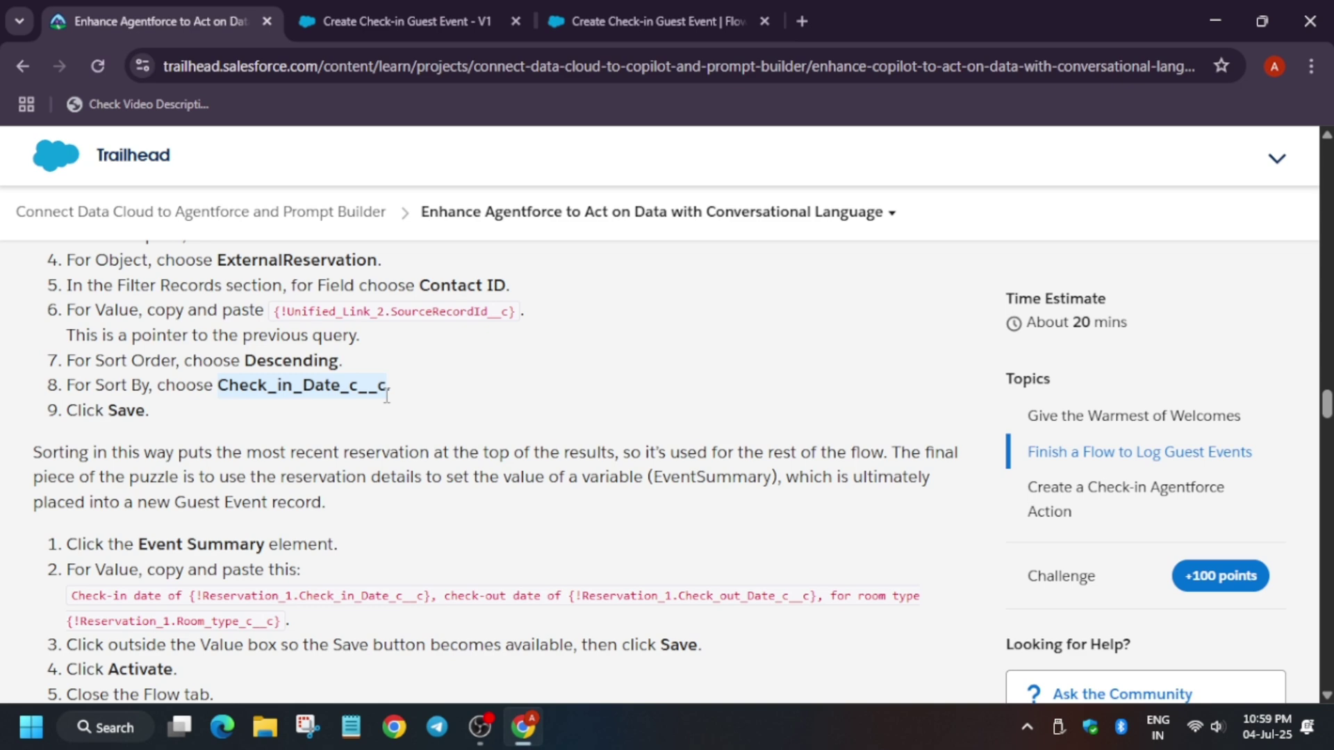
left_click(382, 14)
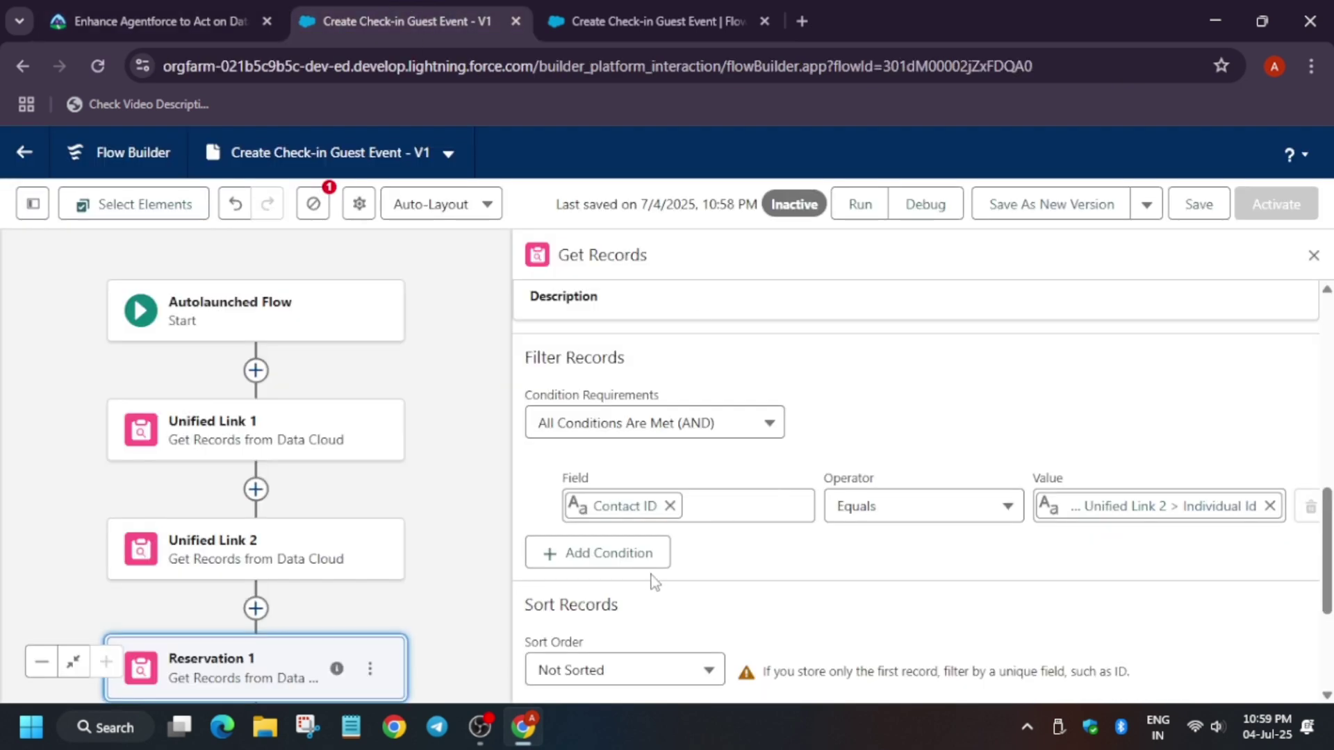
scroll(667, 587, "down", 3)
left_click(630, 464)
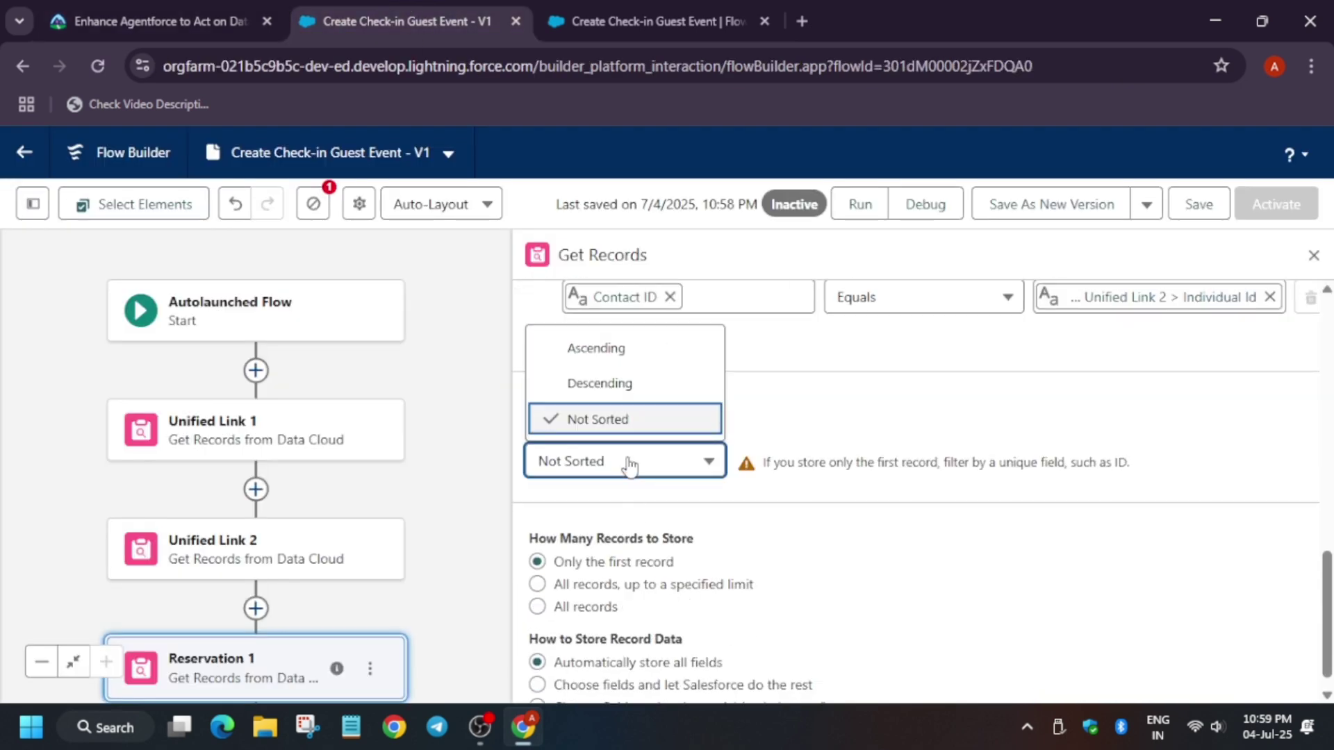
left_click(627, 386)
Select Check_in_Date_c__c as Reservation 1's Sort By field and recheck the name in Trailhead.
left_click(757, 457)
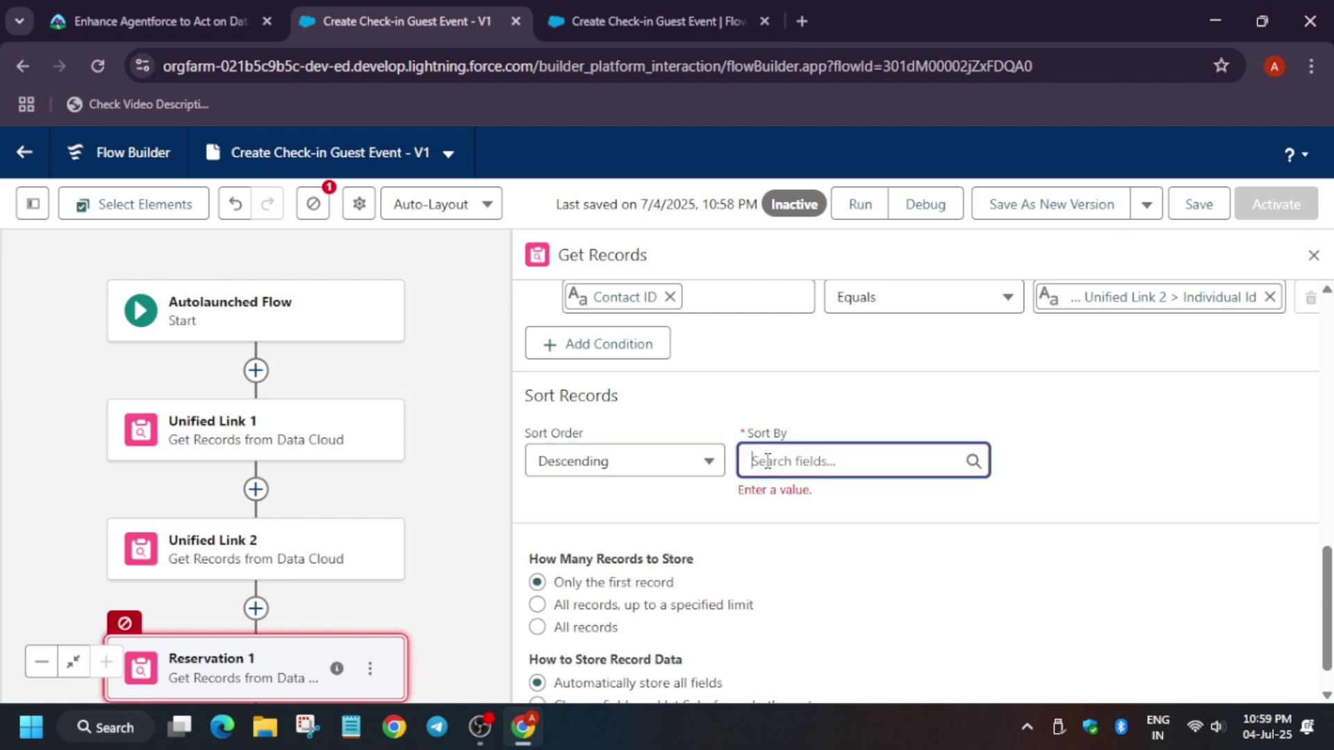
type("Check_in_Date_c__c")
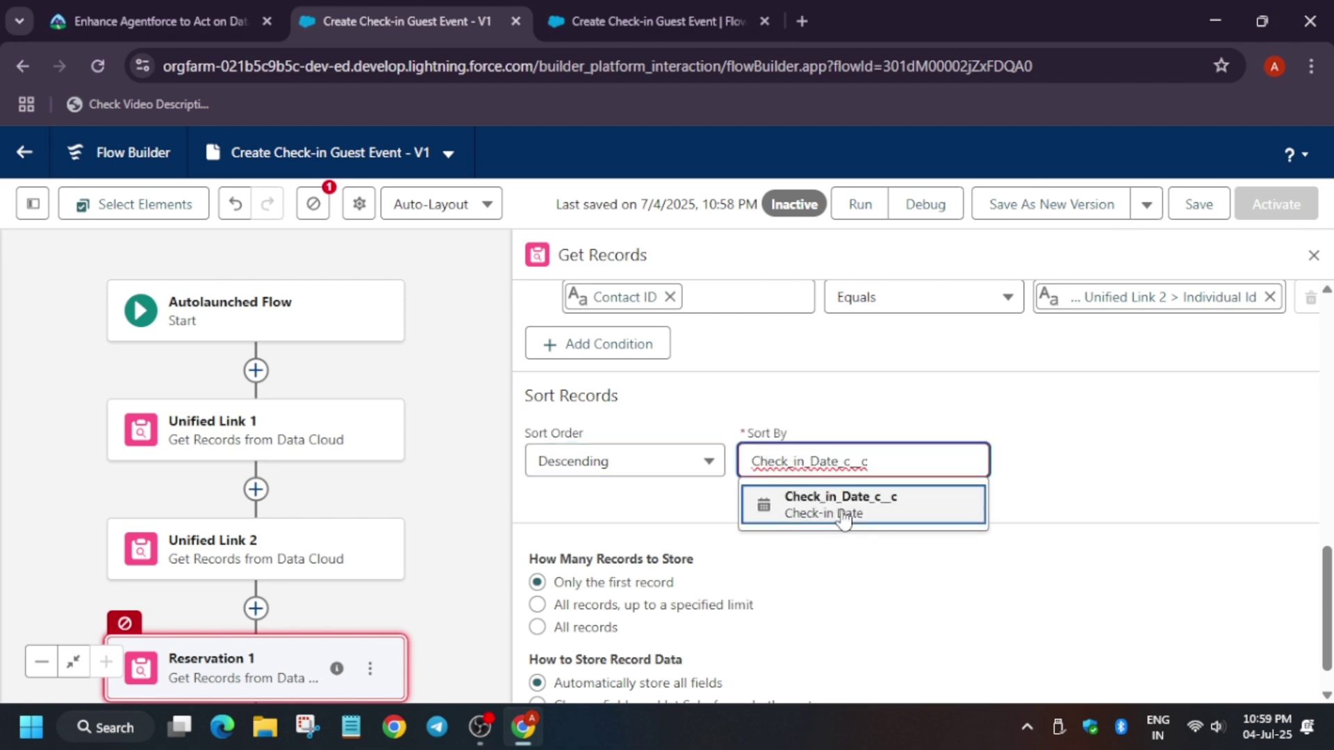
left_click(890, 511)
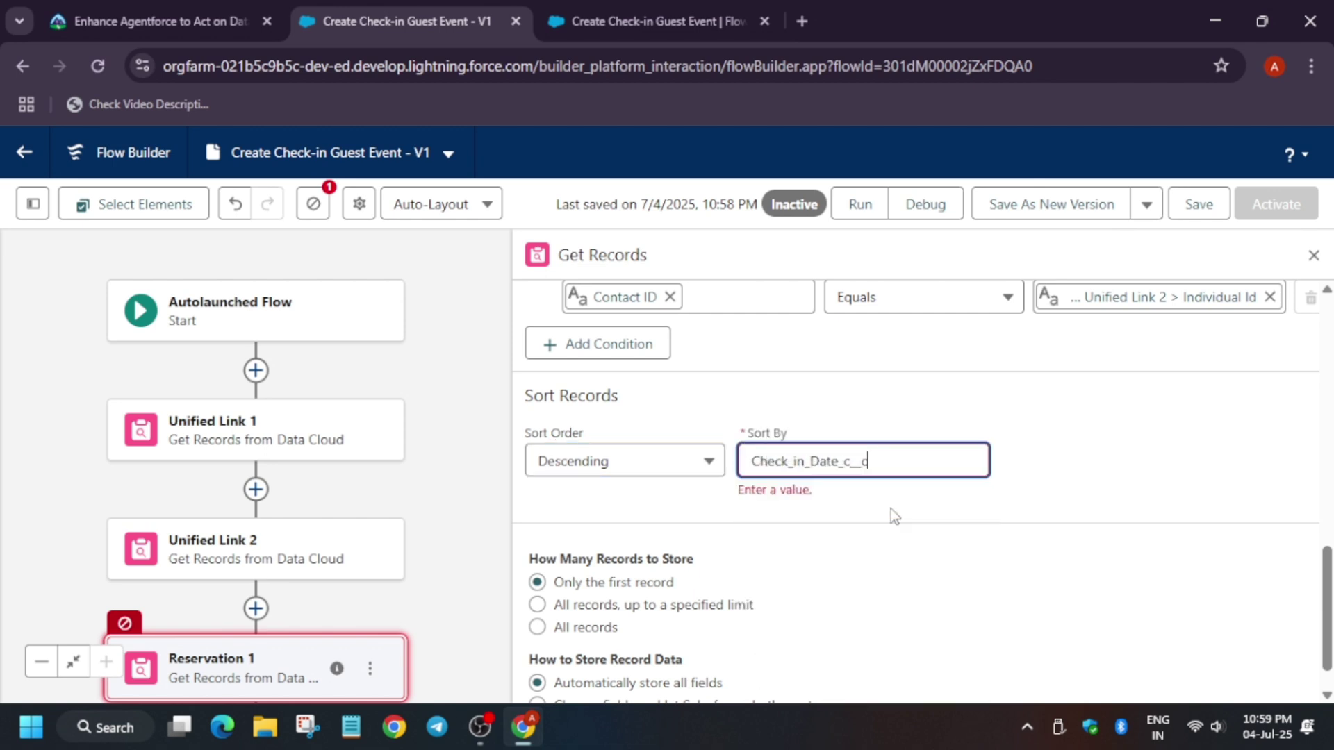
left_click(883, 461)
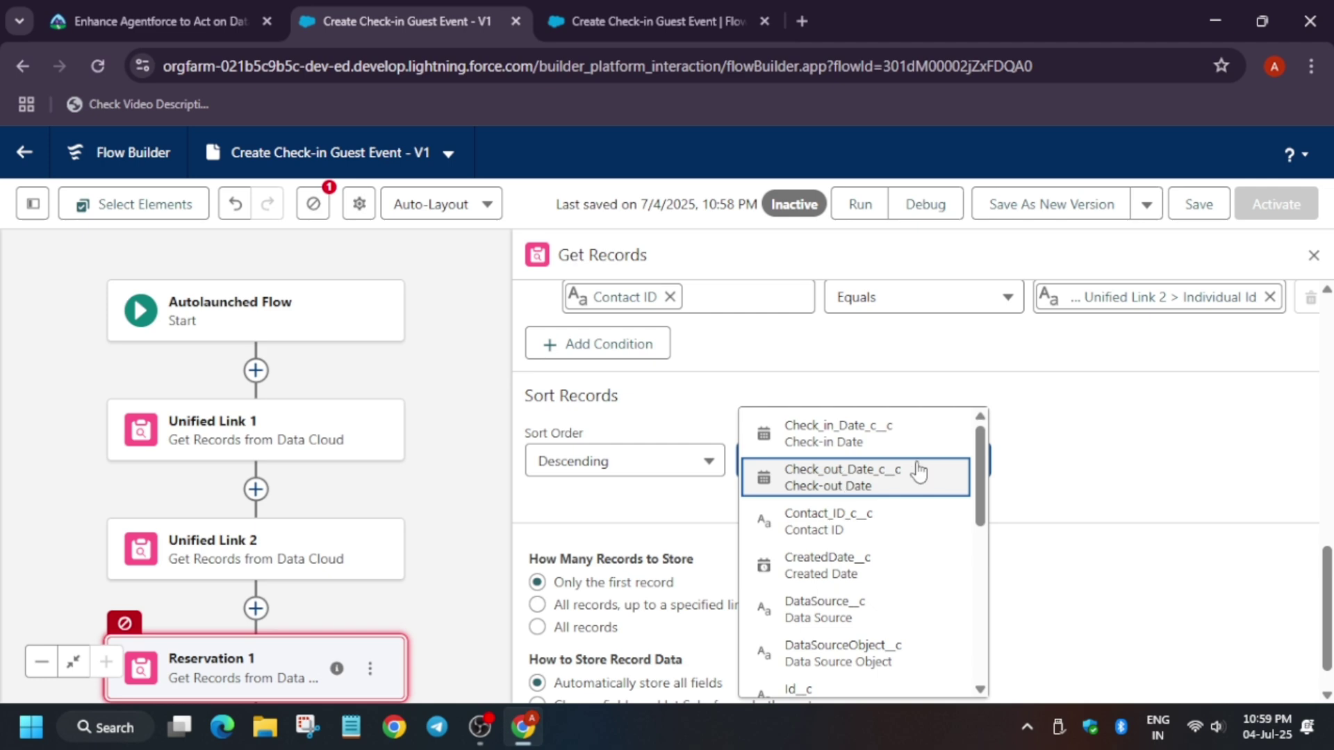
left_click(849, 439)
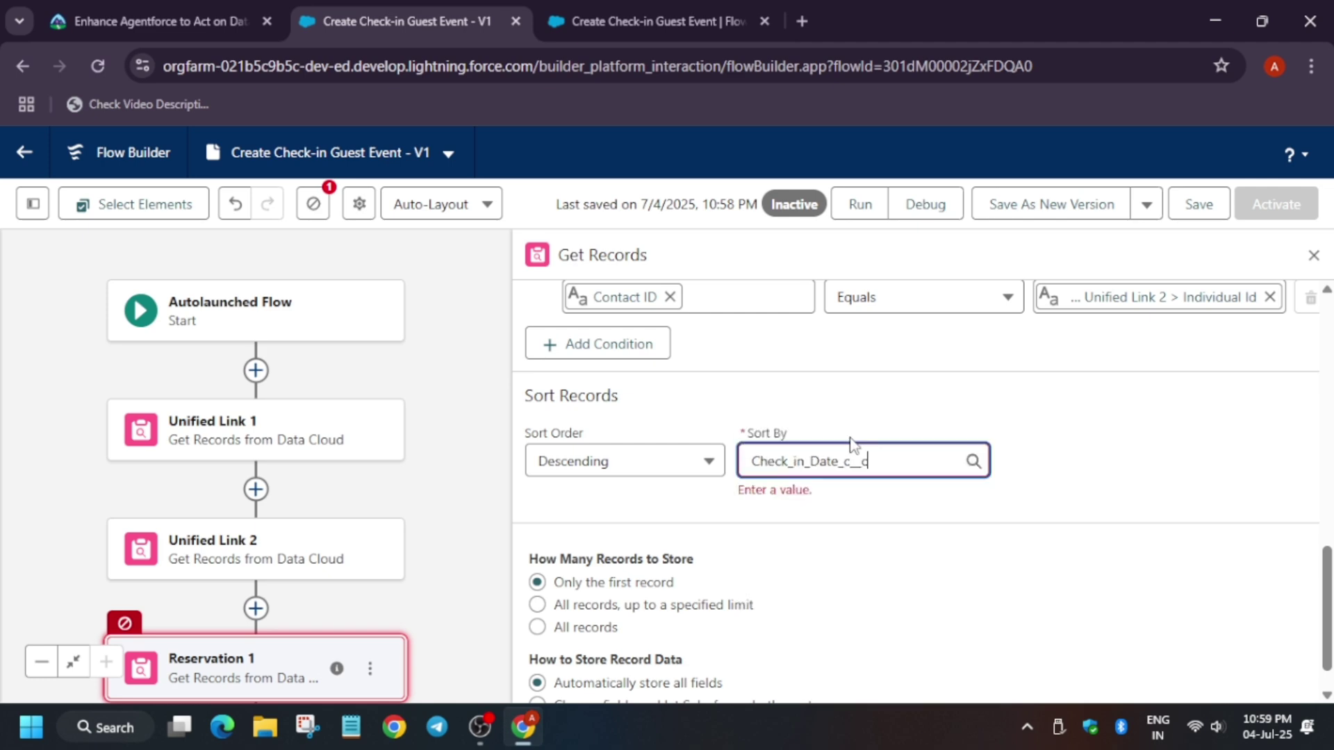
left_click(156, 21)
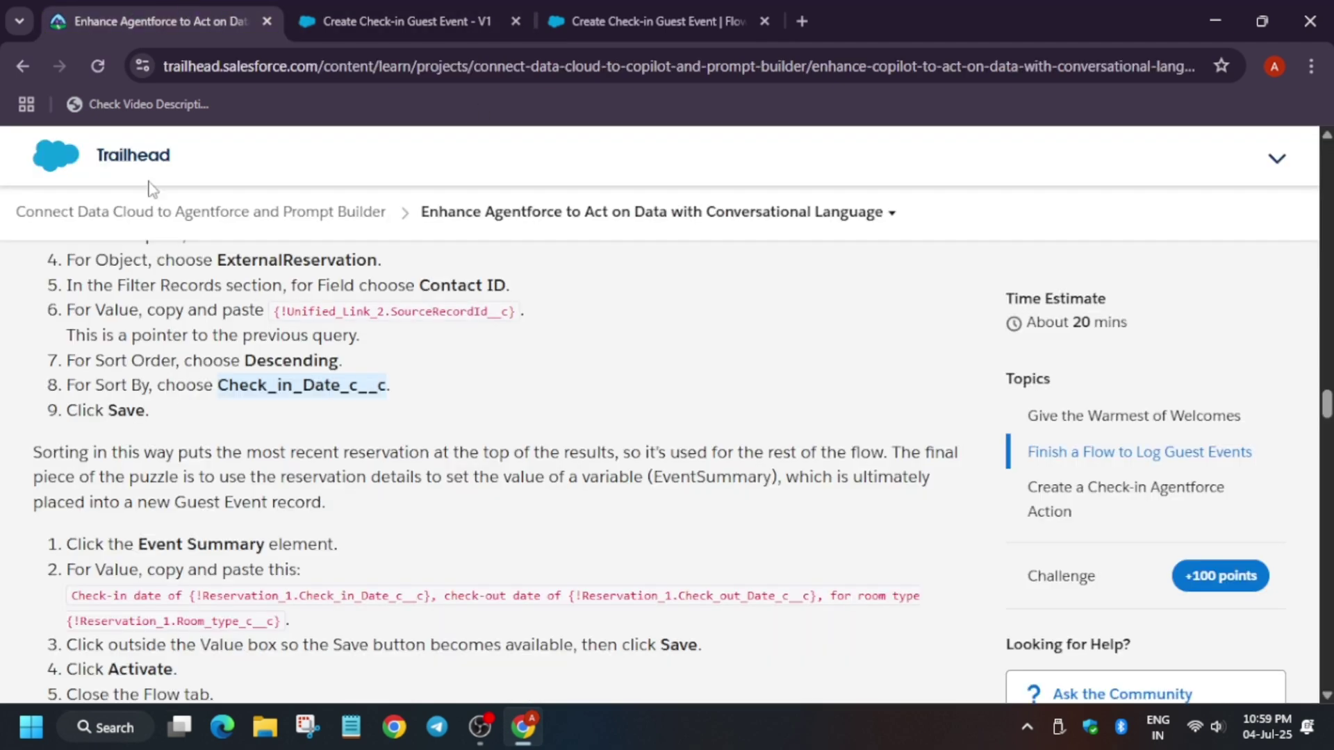
Recheck Reservation 1's sort and filter settings against the Trailhead instructions and save the flow.
left_click(389, 20)
scroll(651, 577, "down", 1)
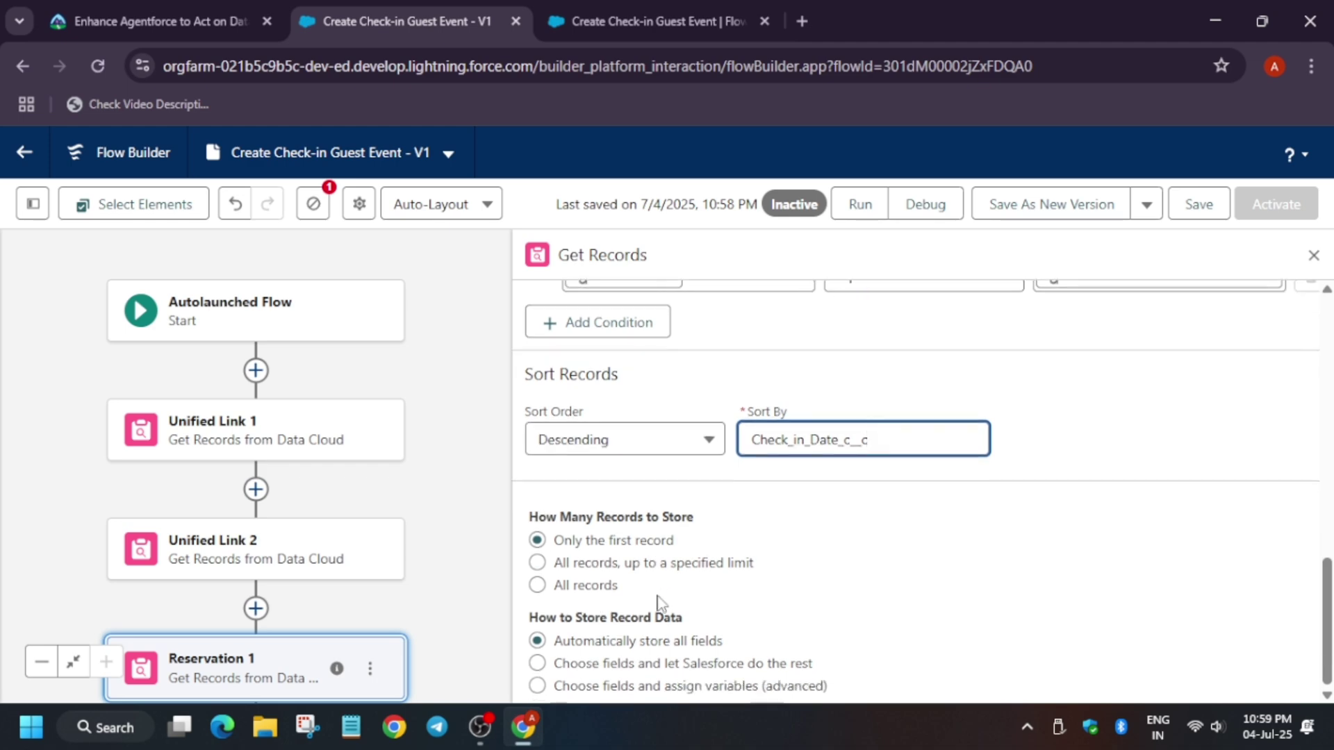
left_click(156, 21)
left_click(412, 20)
scroll(1139, 465, "up", 6)
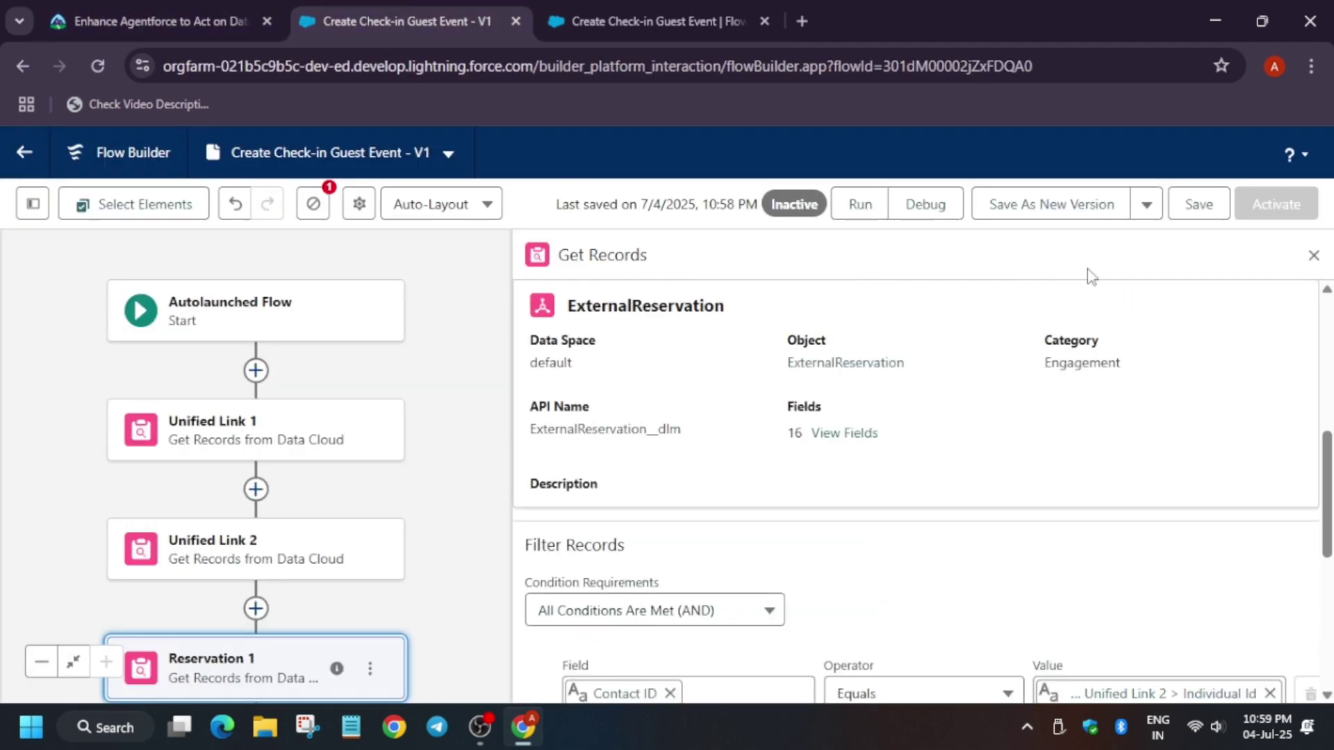
left_click(1177, 211)
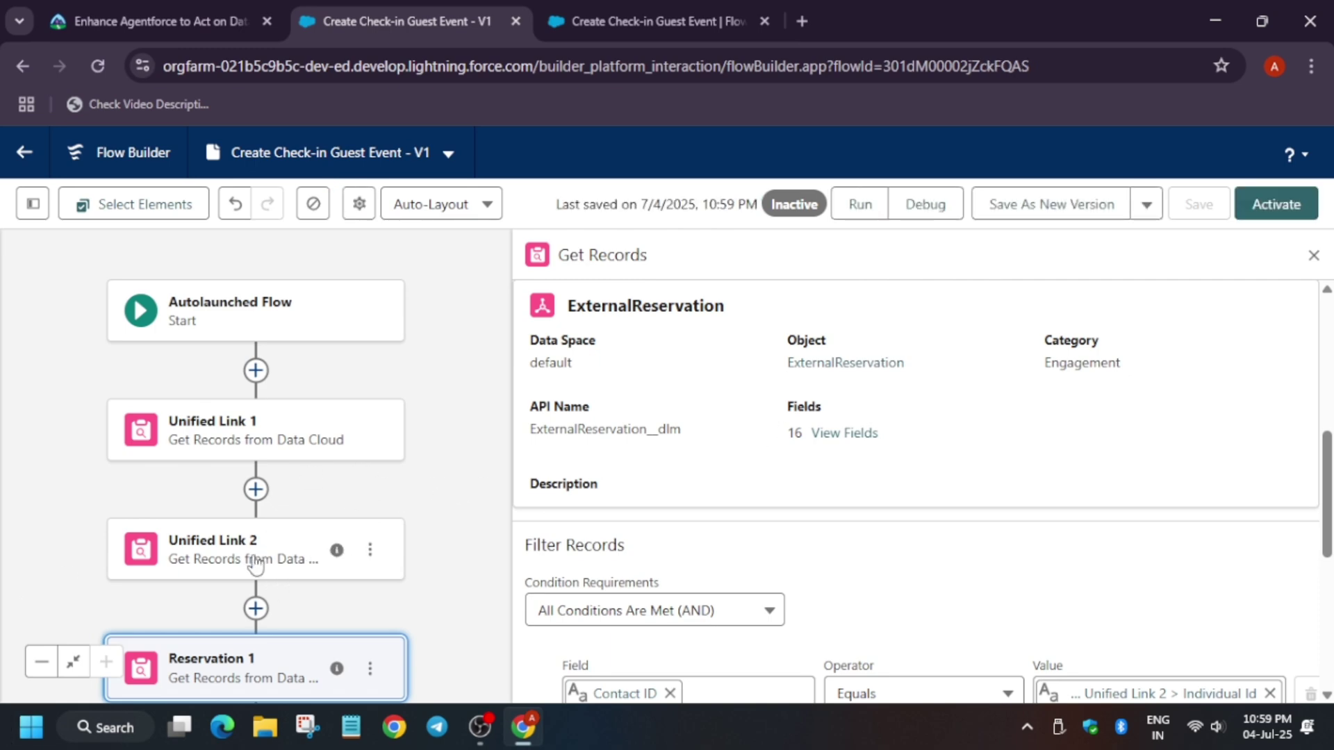
Read the Event Summary instructions in Trailhead and locate that element on the flow canvas.
left_click(211, 15)
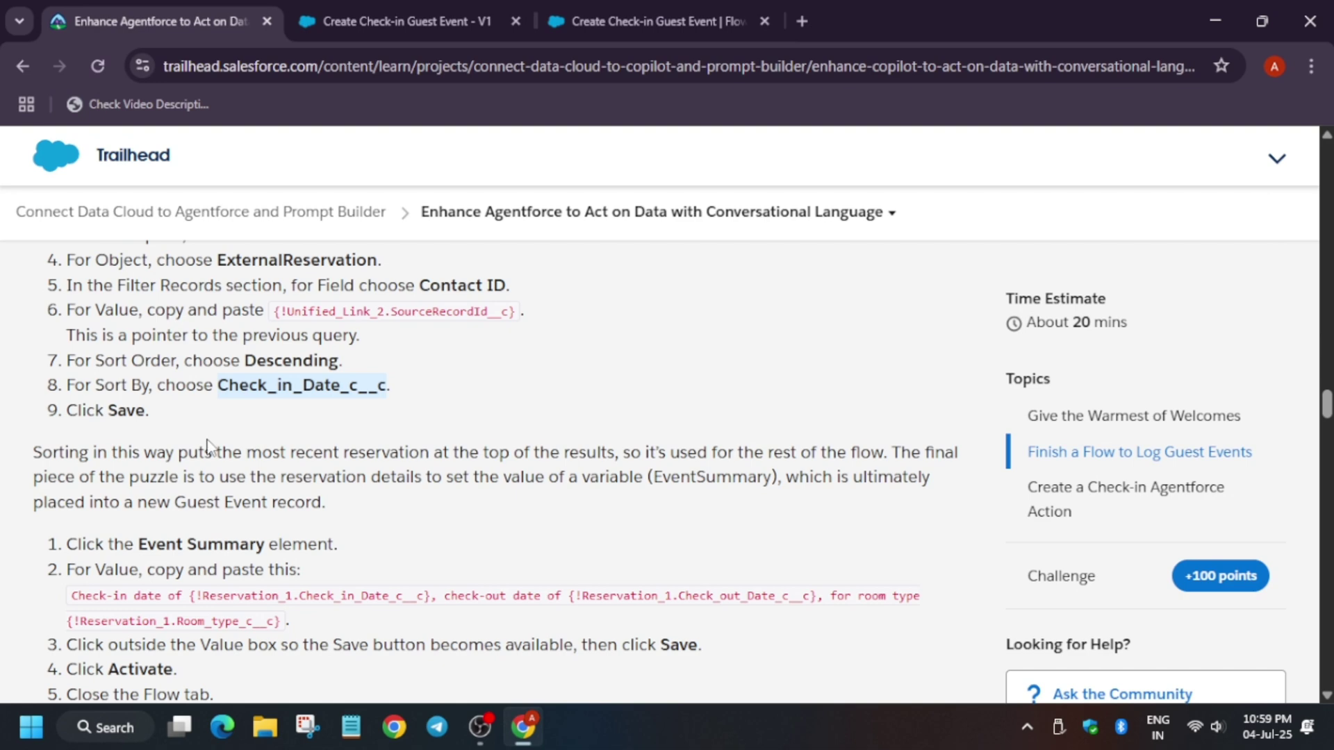
scroll(207, 445, "down", 2)
scroll(203, 431, "up", 2)
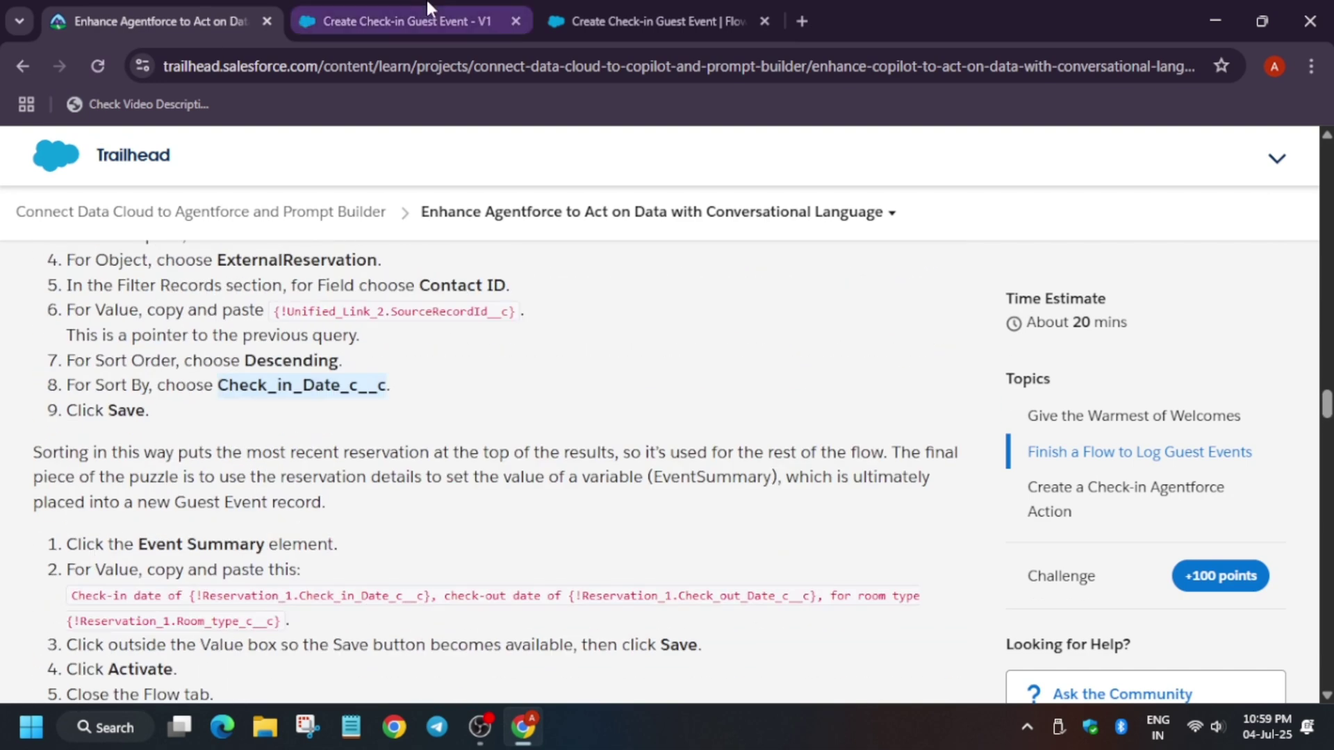
left_click(417, 18)
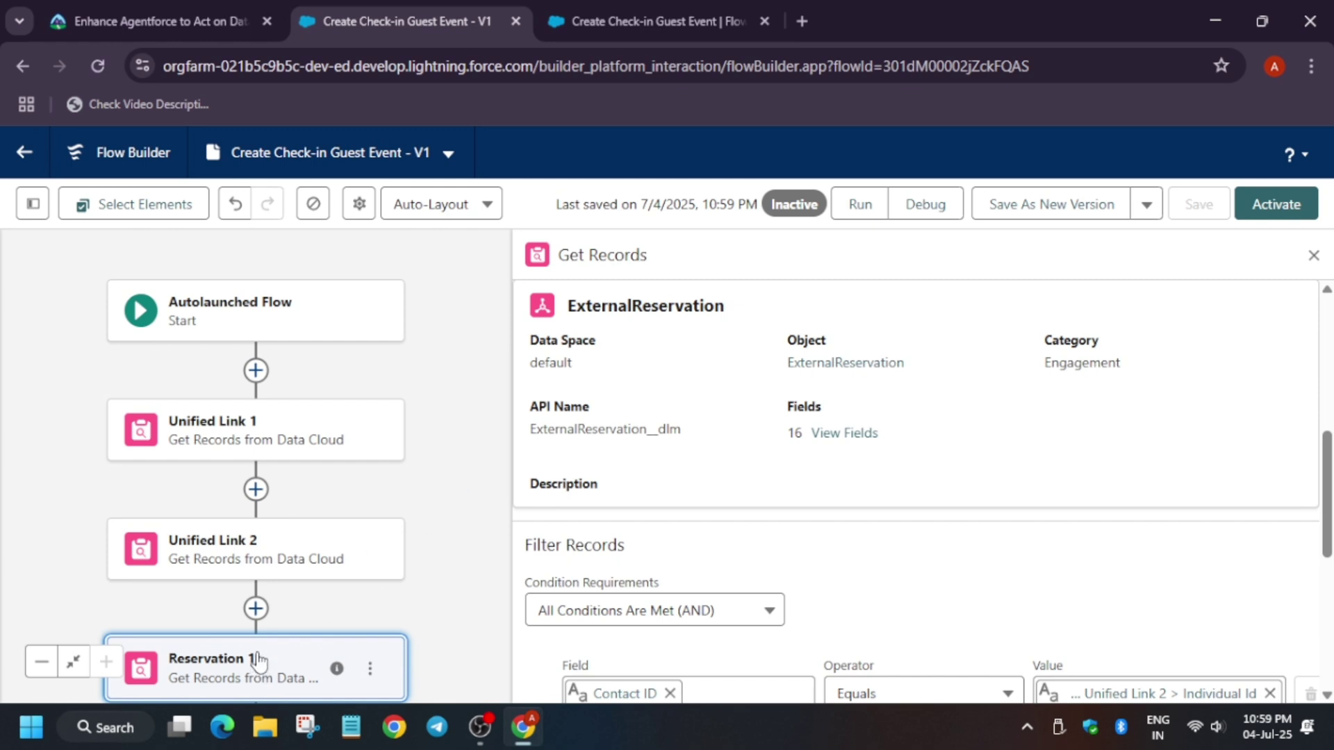
scroll(321, 569, "down", 3)
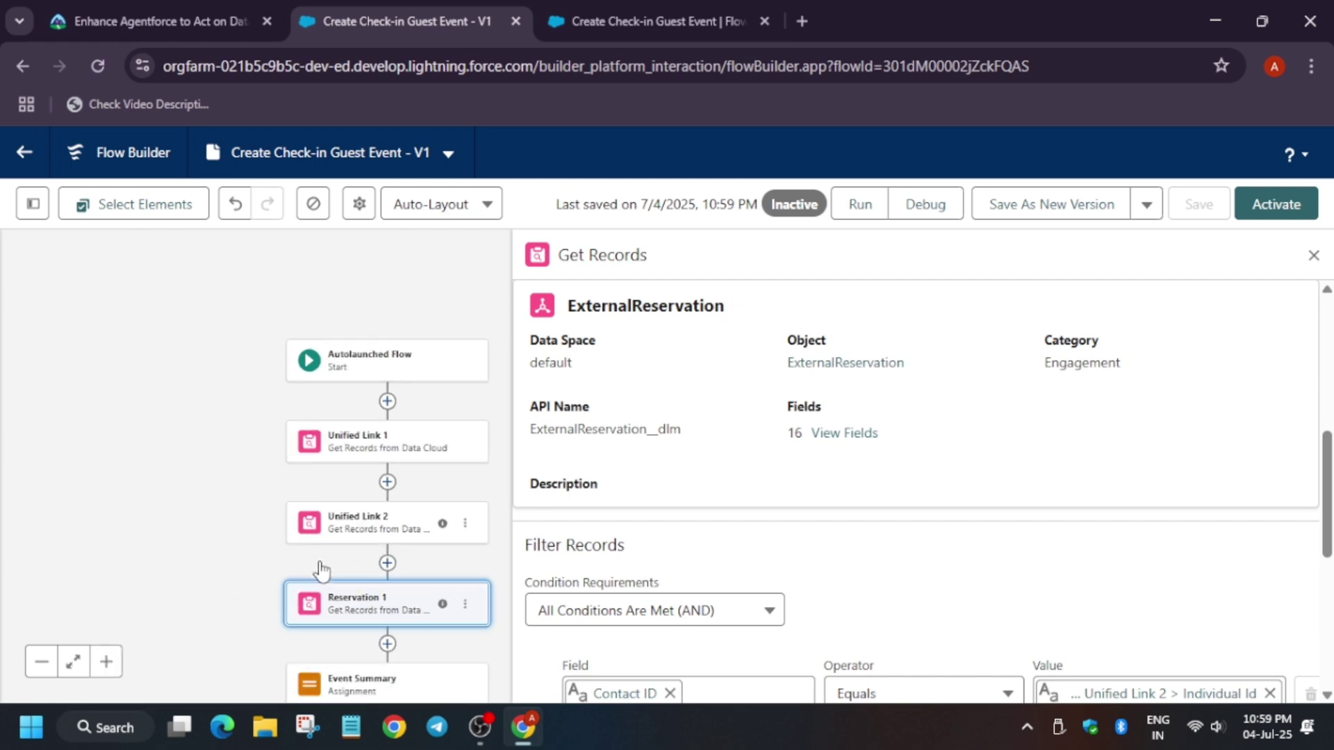
scroll(324, 630, "up", 1)
scroll(323, 630, "up", 1)
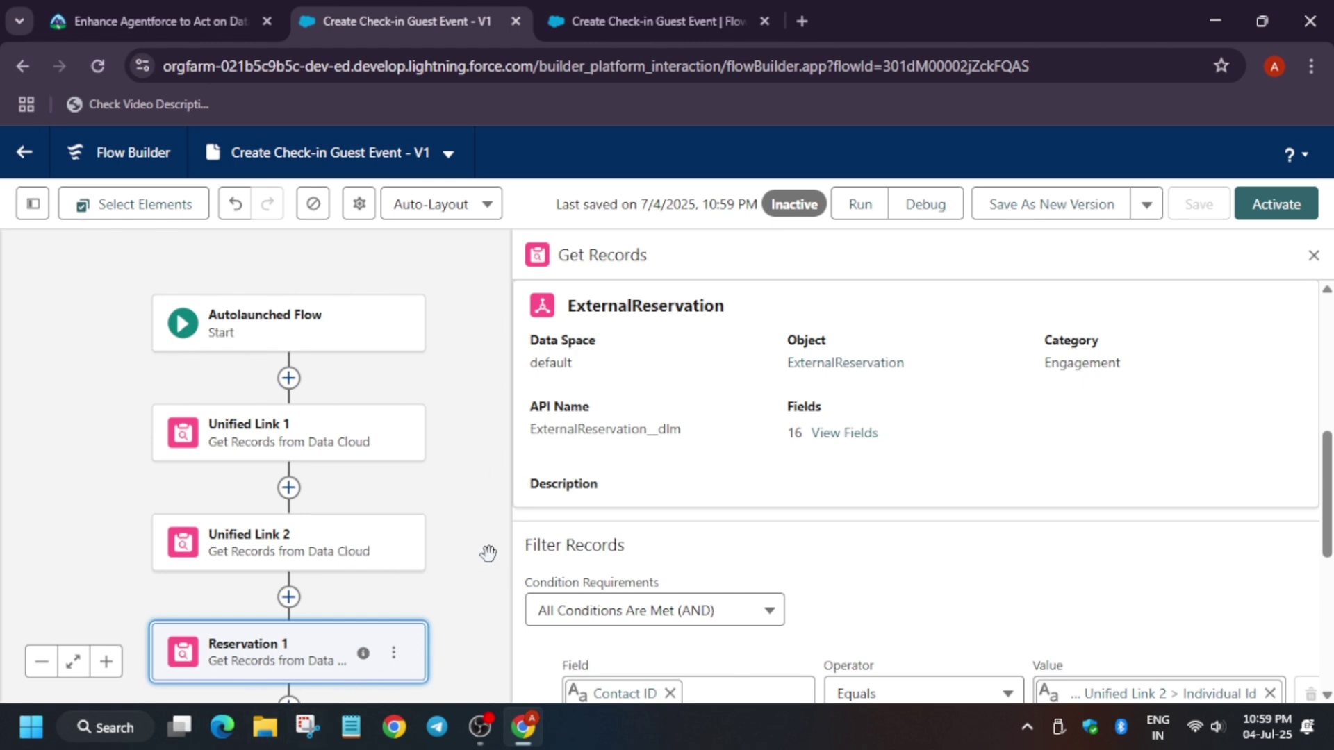
Switch the flow canvas to Free-Form and back to Auto-Layout.
left_click(488, 204)
left_click(499, 286)
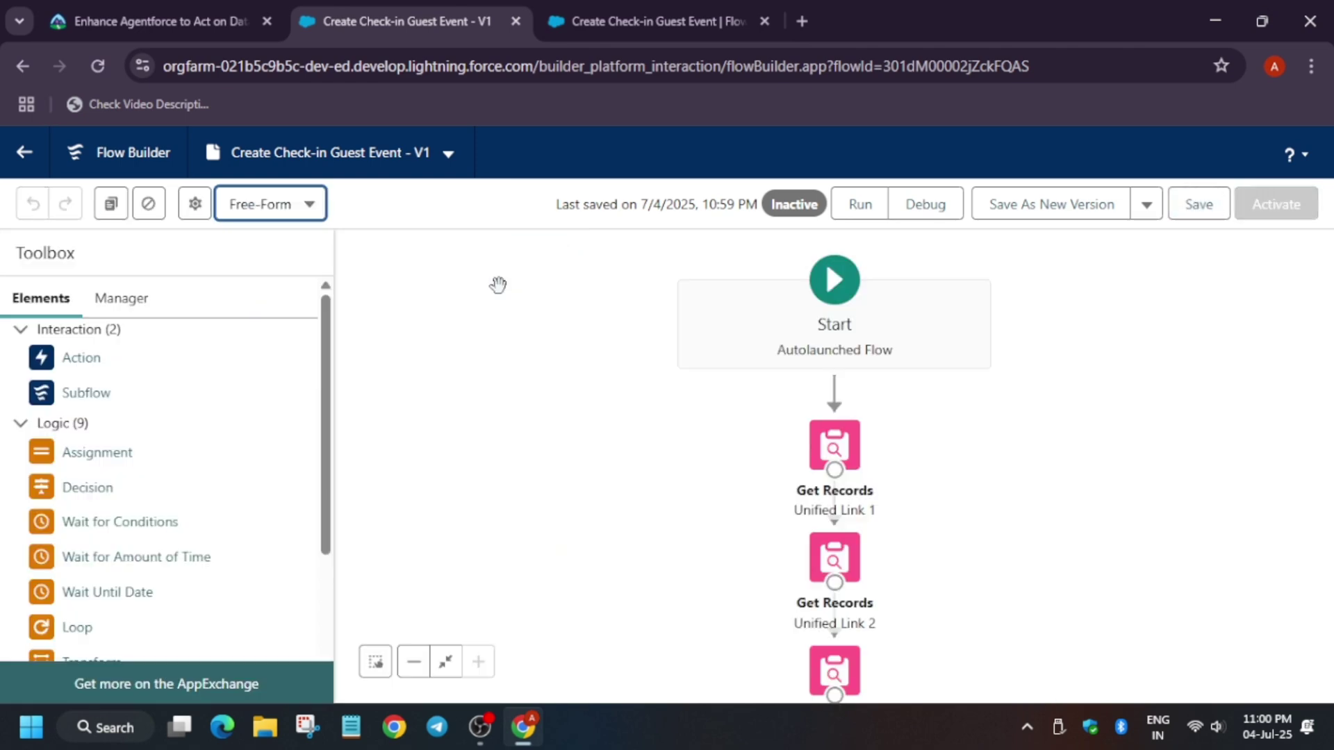
left_click(275, 207)
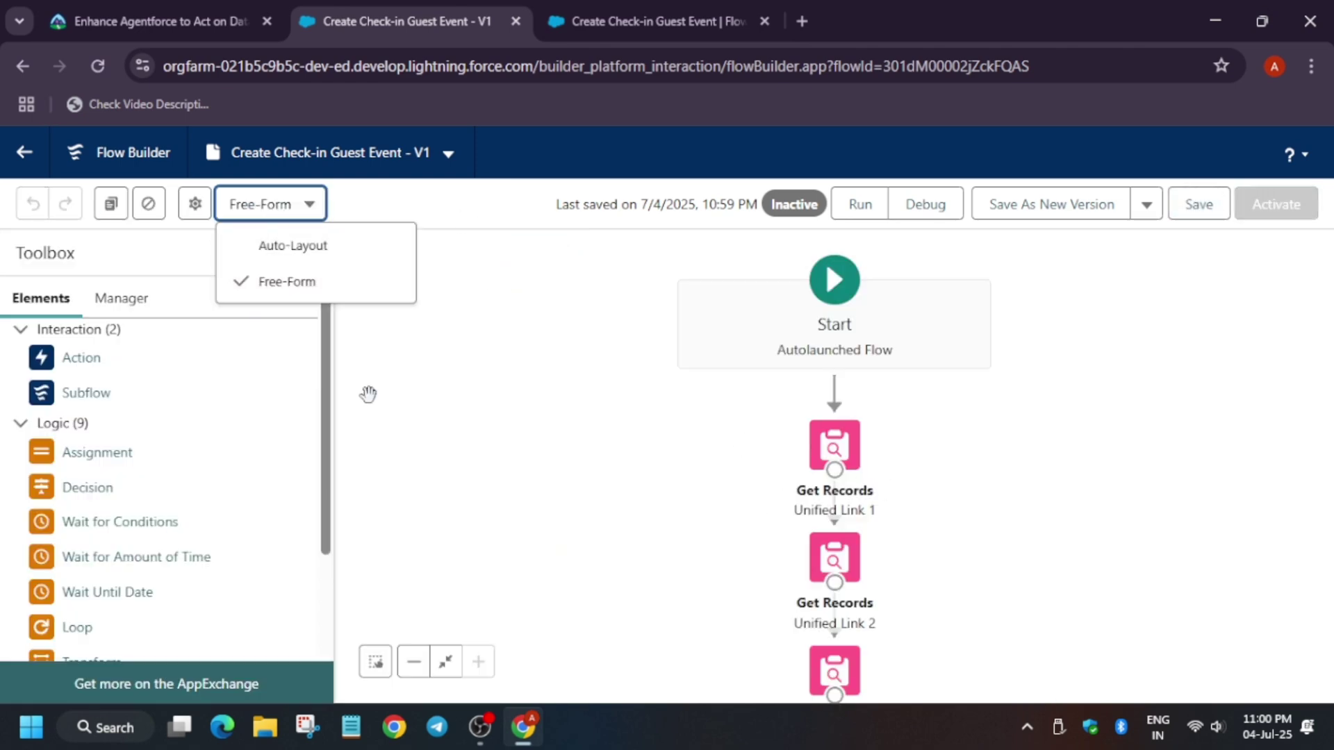
left_click(284, 250)
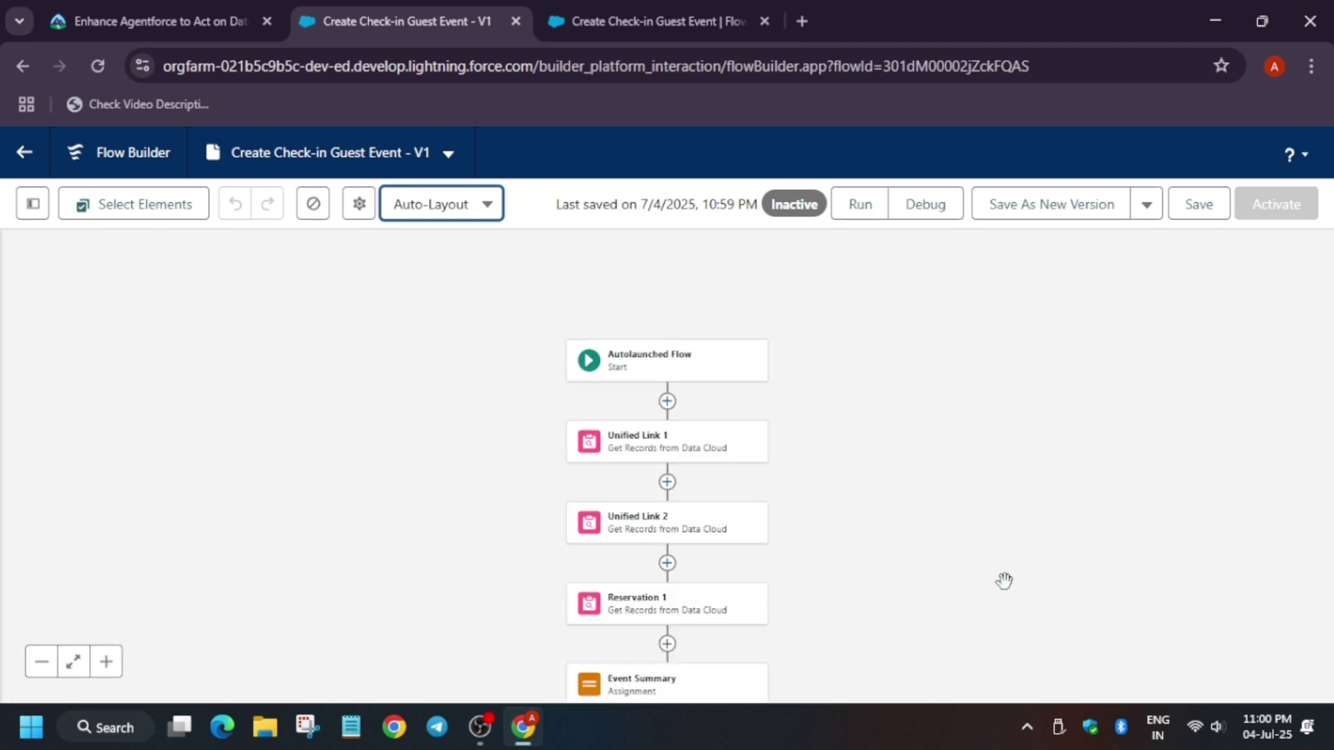
Set Event Summary's value from Trailhead: "Check-in date of {!Reservation_1.Check_in_Date_c__c}, check-out date of {!Reservation_1.Check_out_Date_c__c}, for room type {!Reservation_1.Room_type_c__c}".
left_click(625, 686)
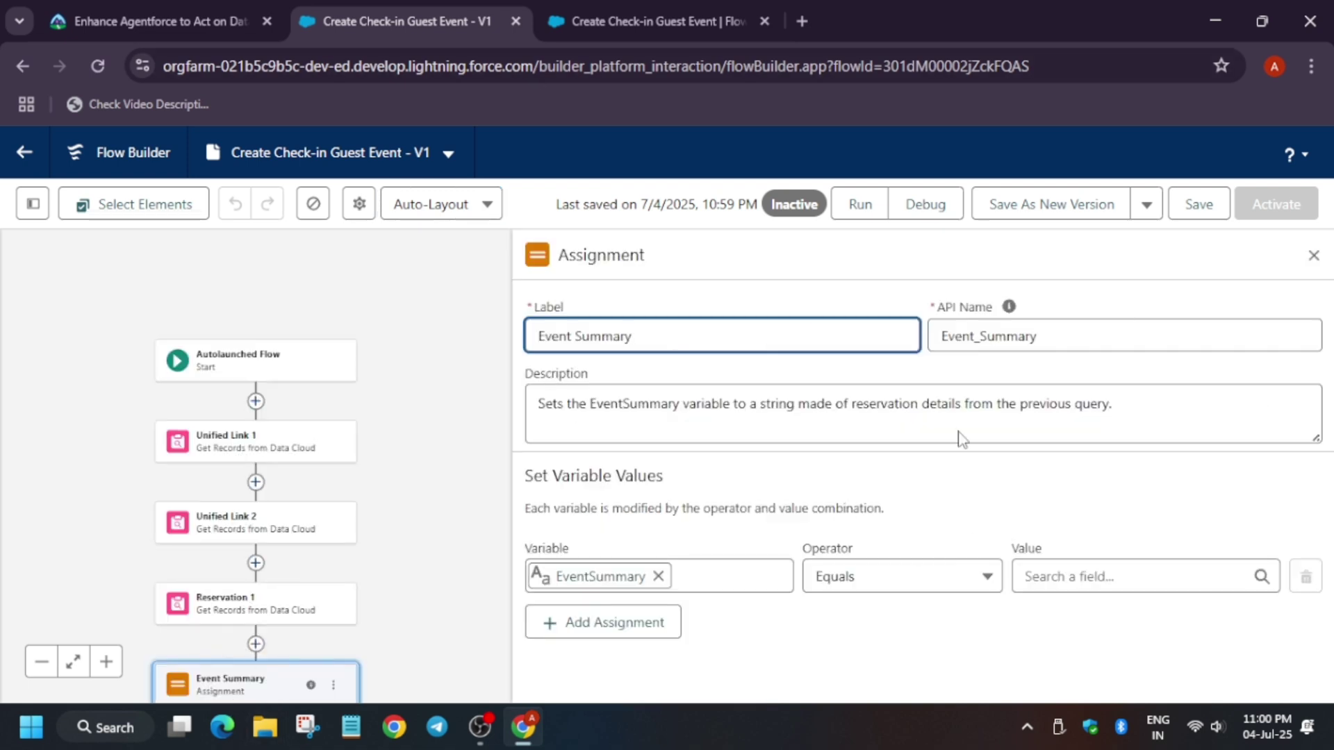
left_click(160, 21)
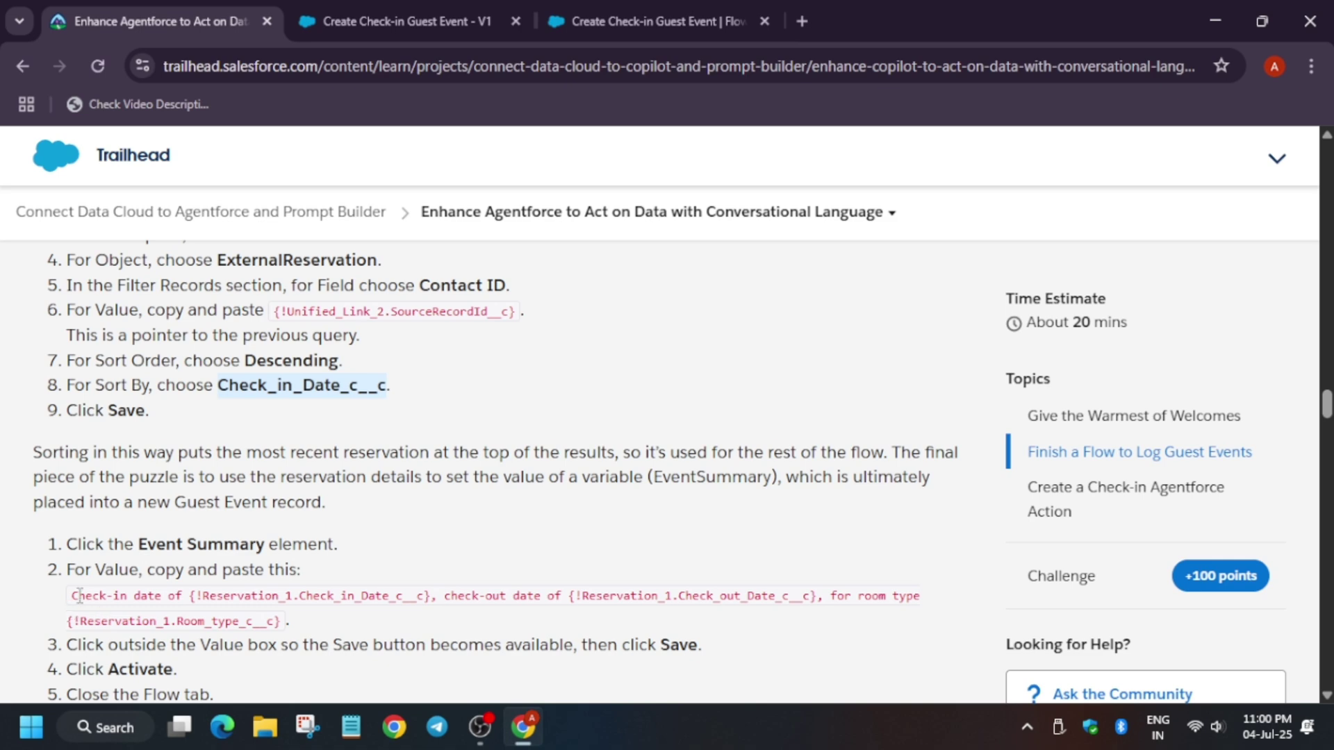
left_click_drag(67, 602, 284, 629)
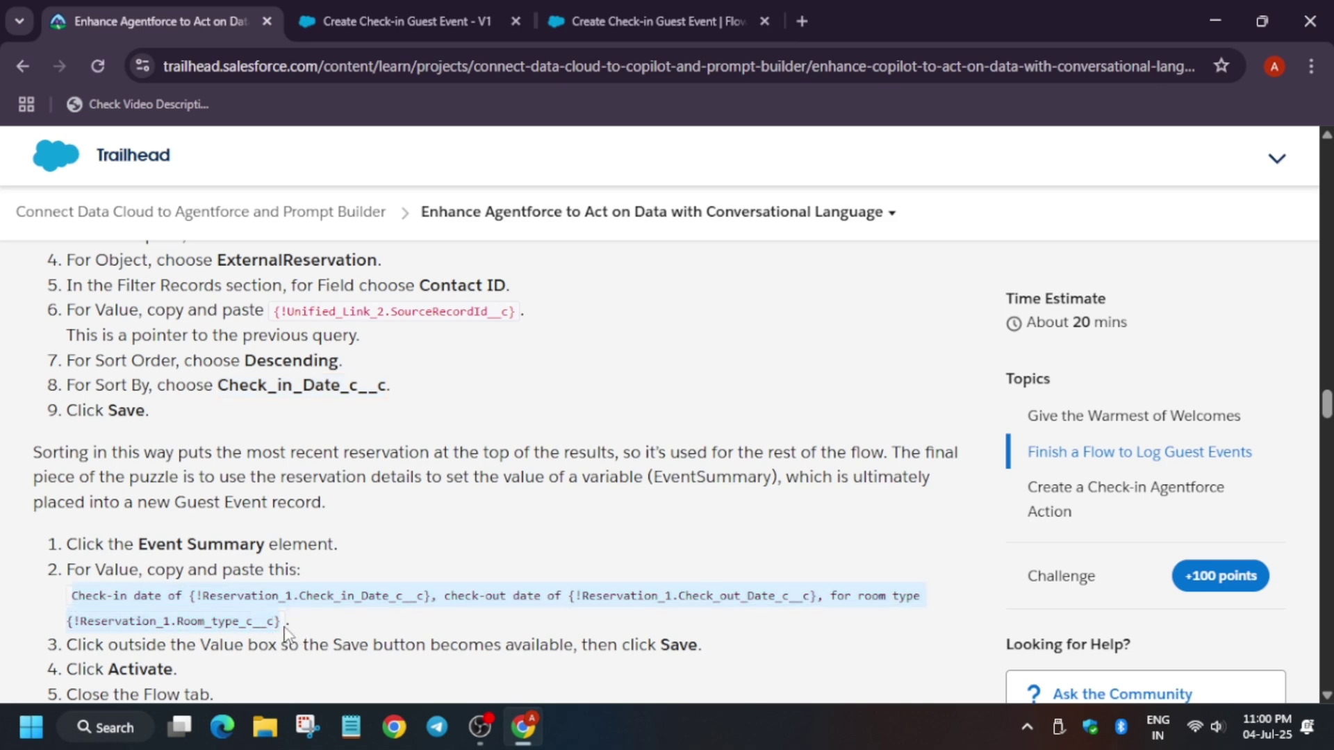
left_click(326, 15)
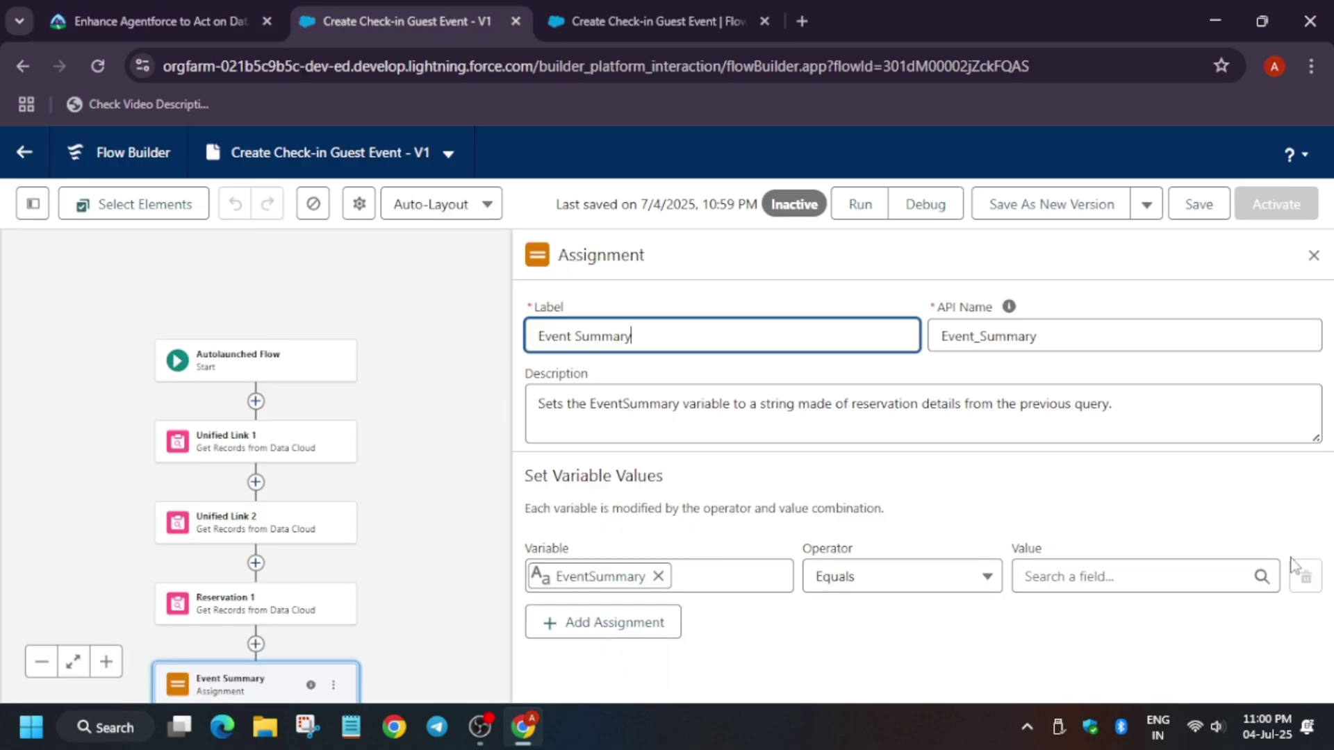
left_click(1073, 577)
key("ctrl+v")
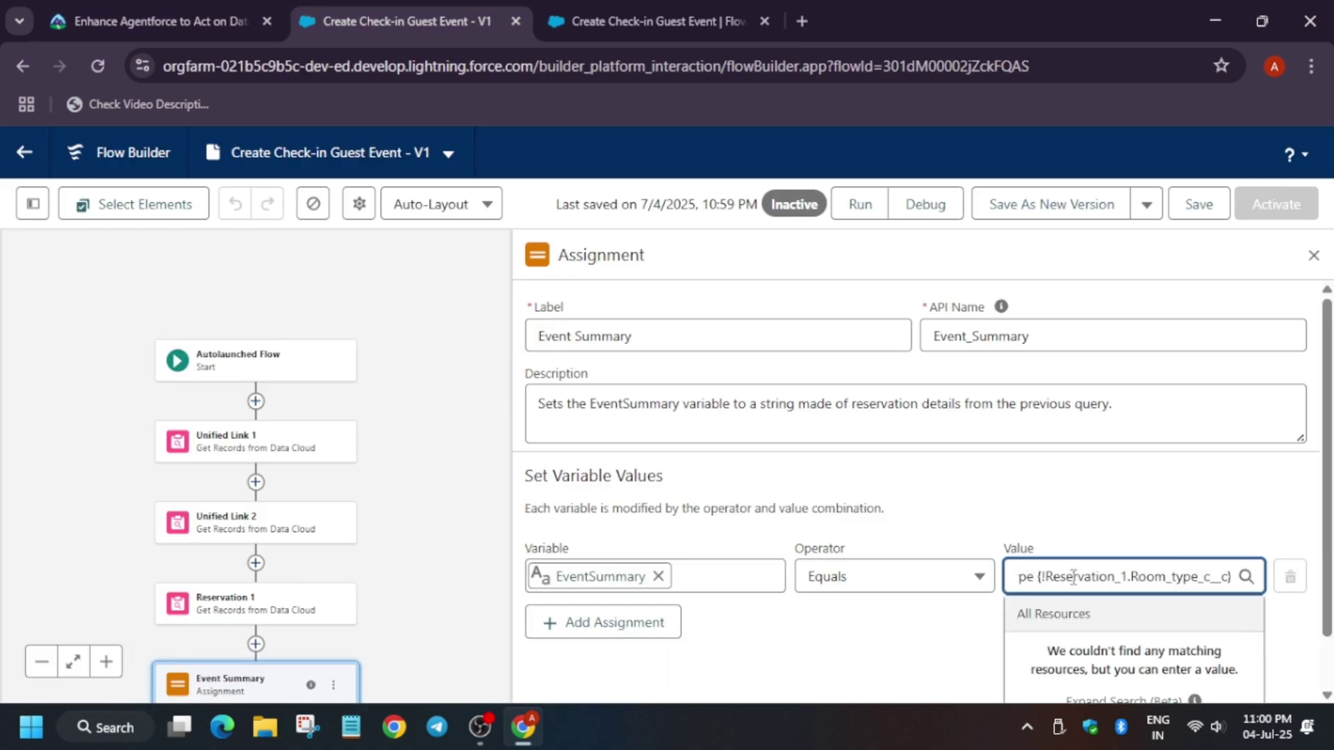
left_click(1147, 500)
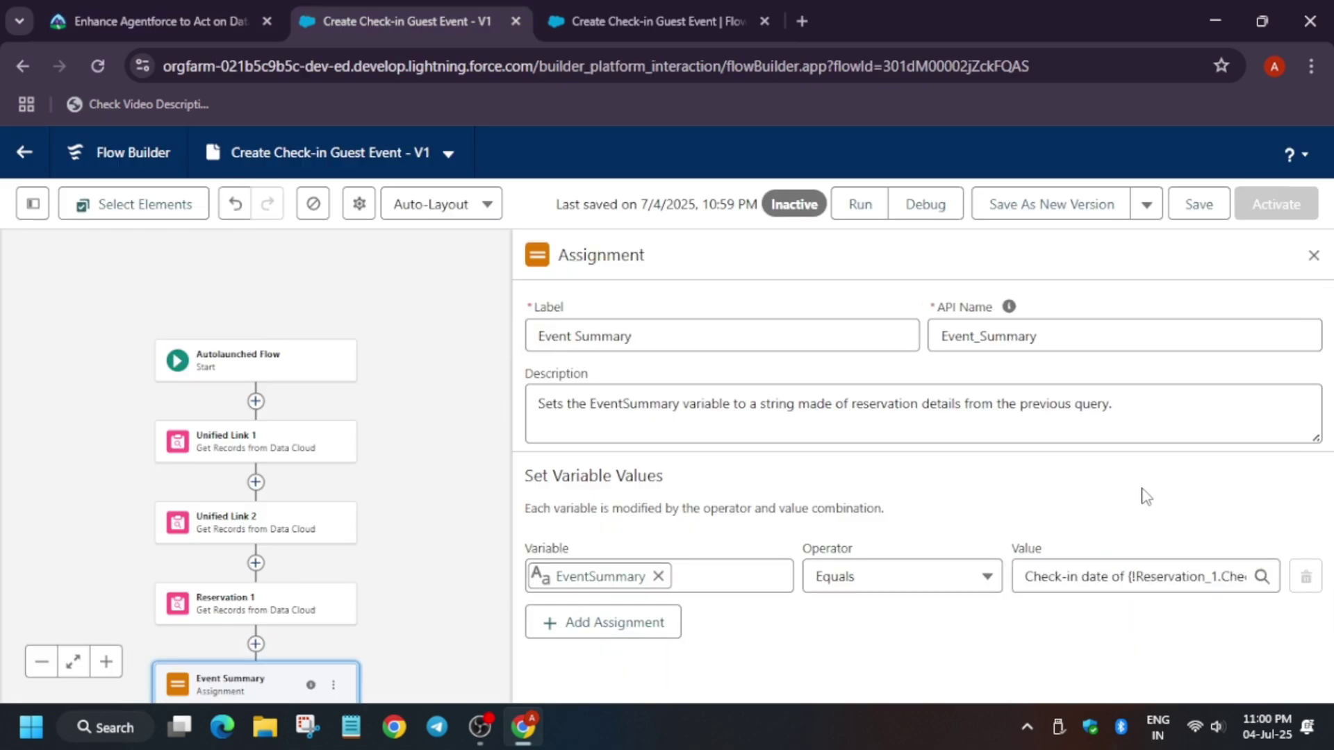
Save and activate the Create Check-in Guest Event flow, and review Trailhead's Create a Check-in Agentforce Action instructions.
left_click(1180, 212)
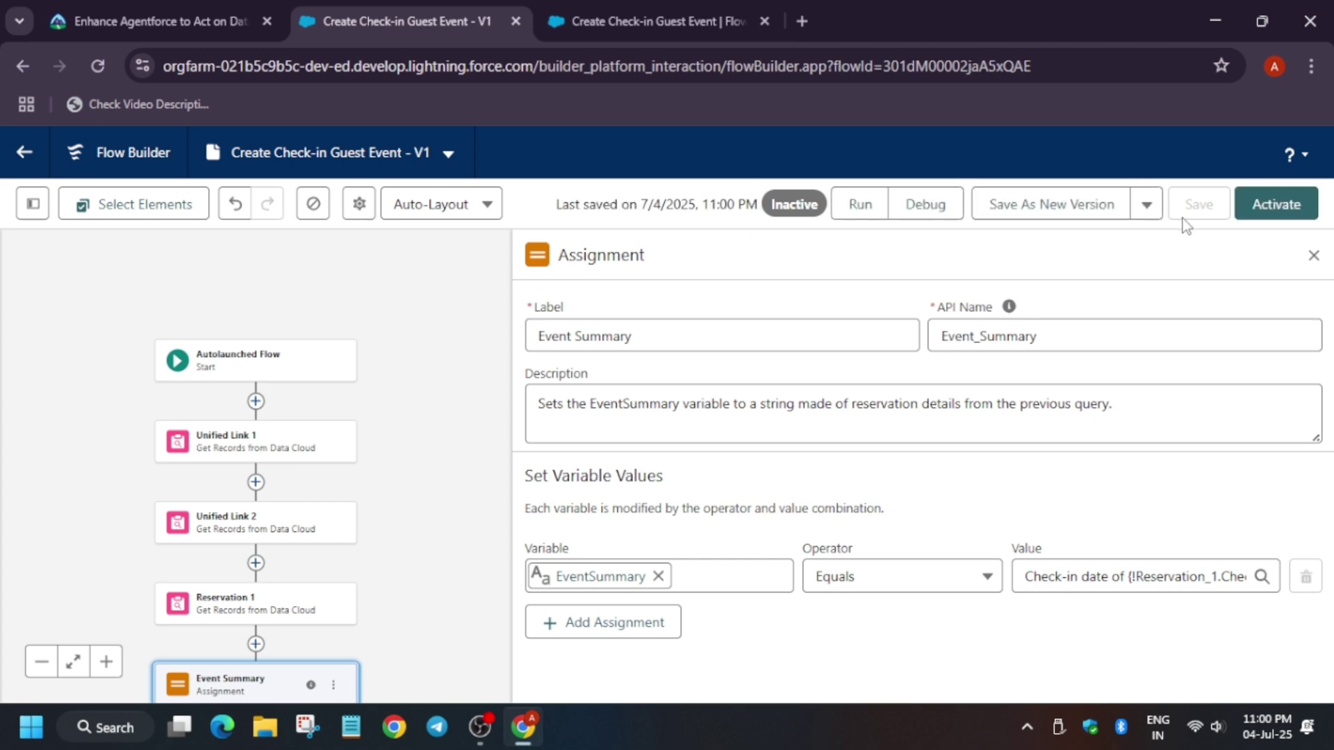
left_click(1259, 221)
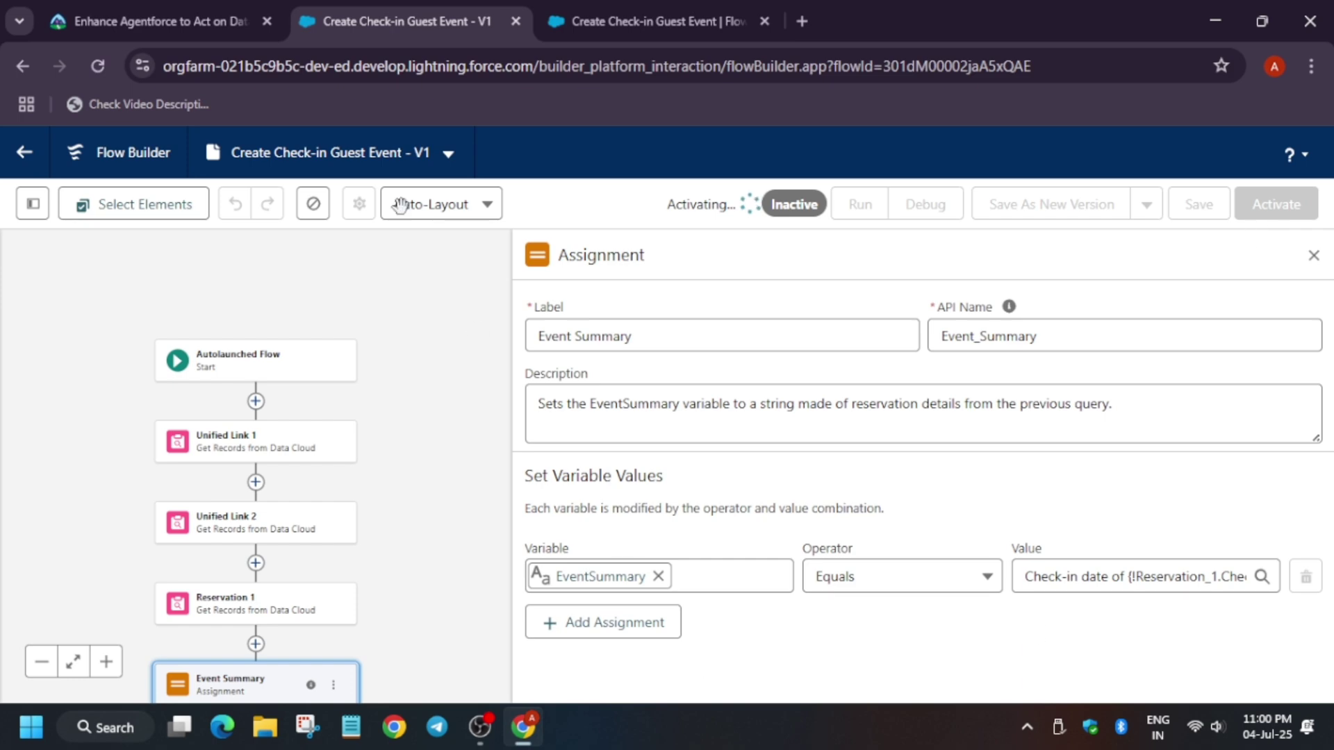
left_click(153, 21)
scroll(411, 509, "down", 4)
scroll(411, 509, "down", 2)
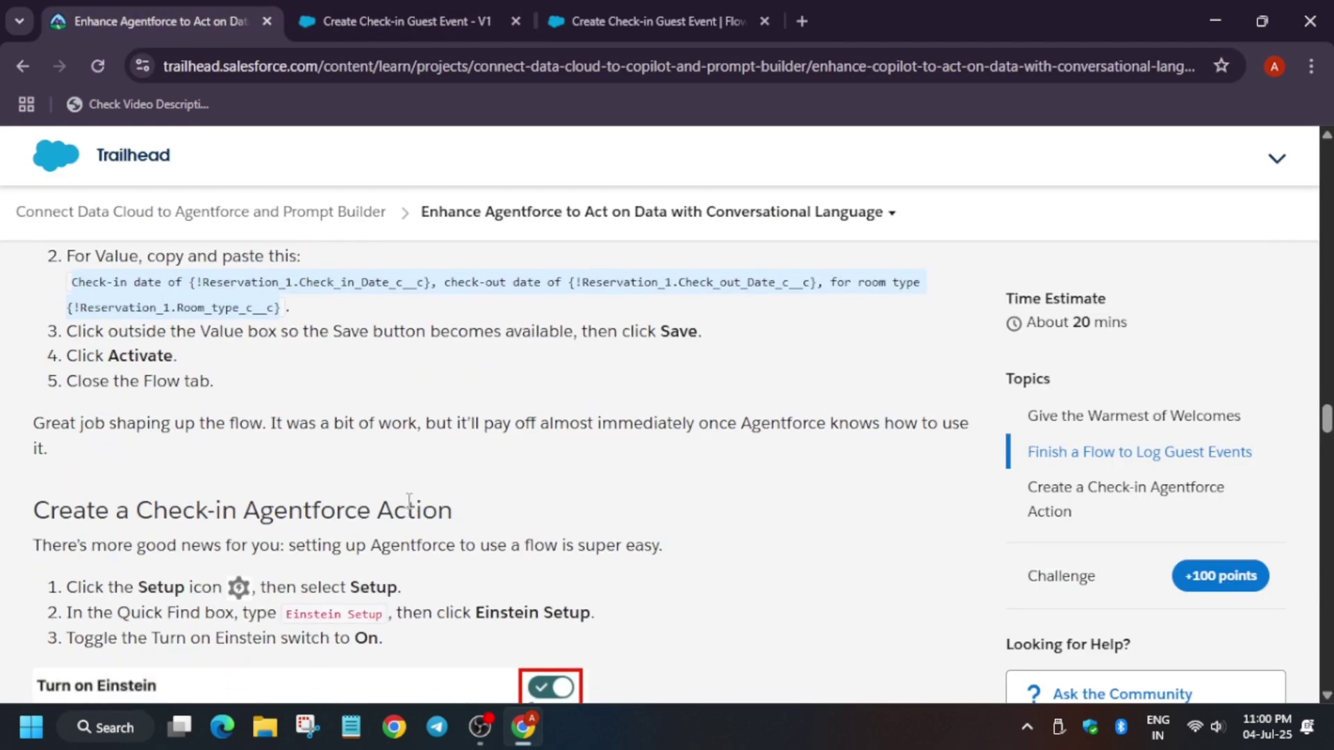
scroll(482, 500, "down", 4)
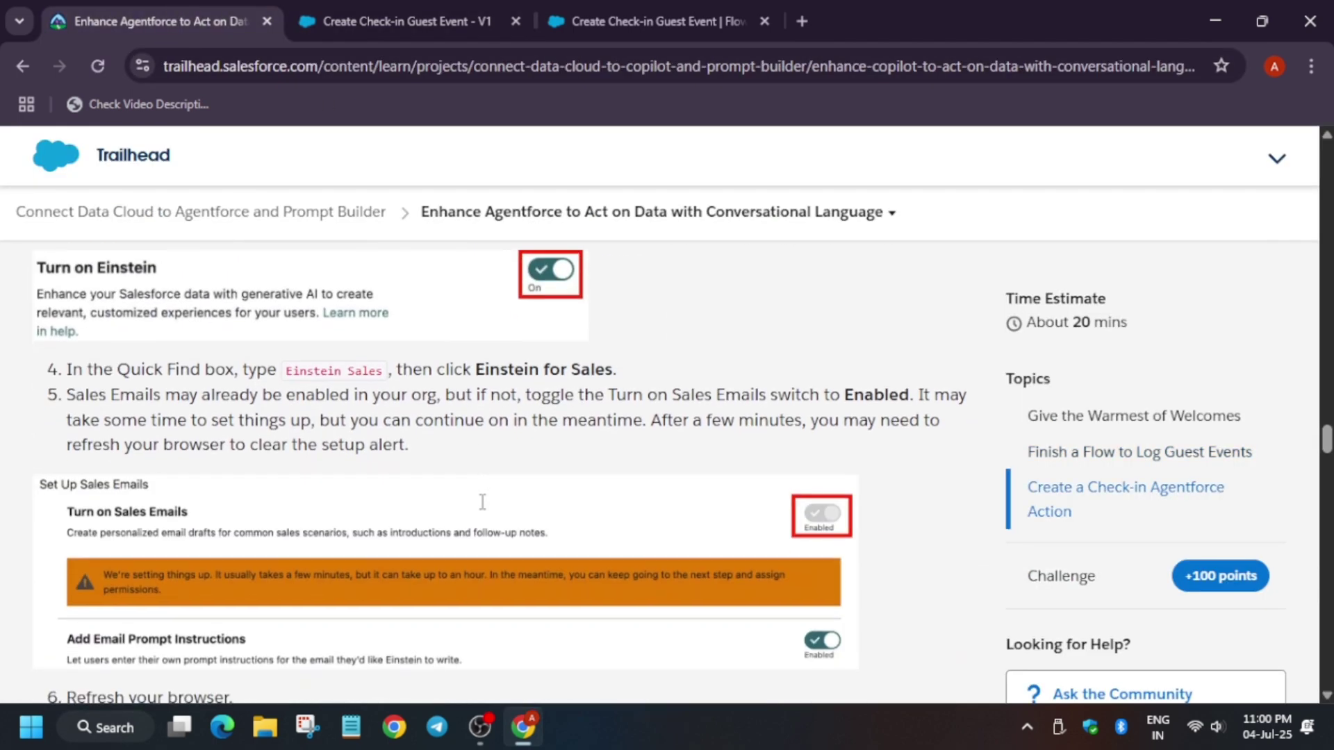
scroll(483, 508, "up", 3)
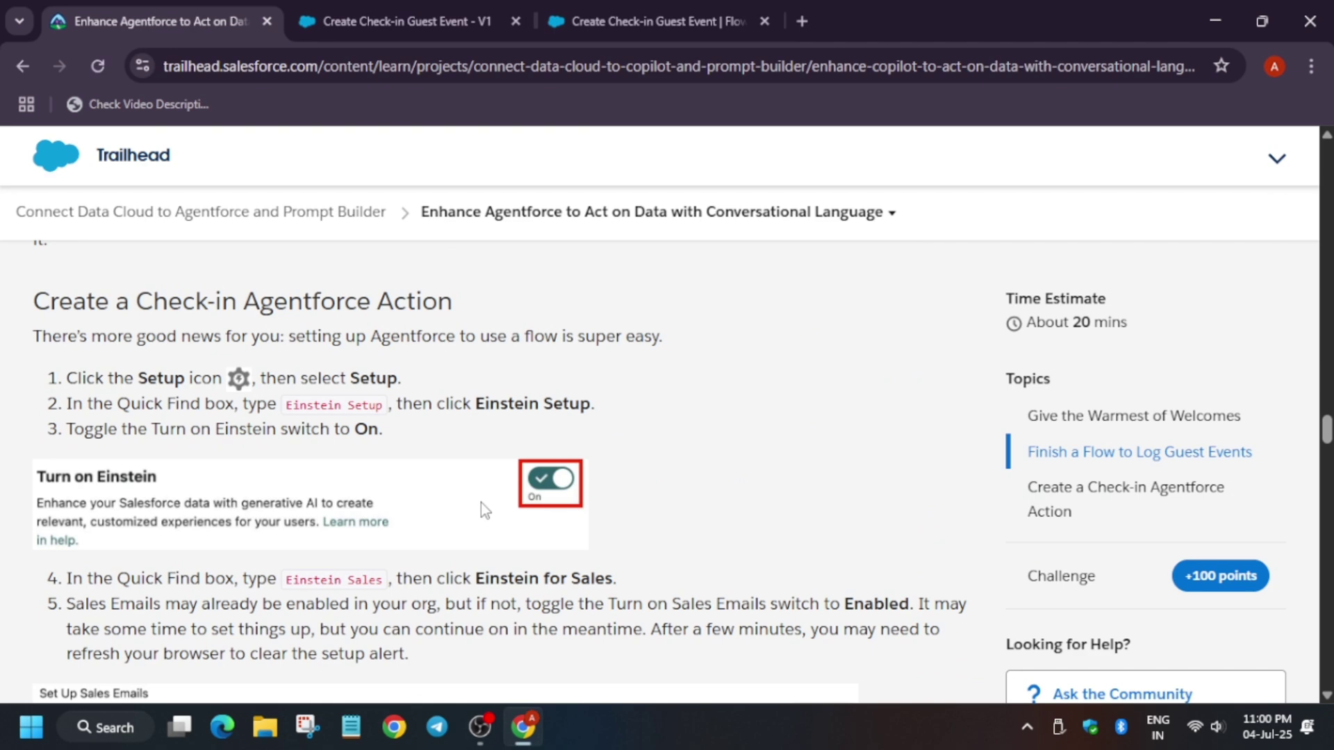
left_click(327, 21)
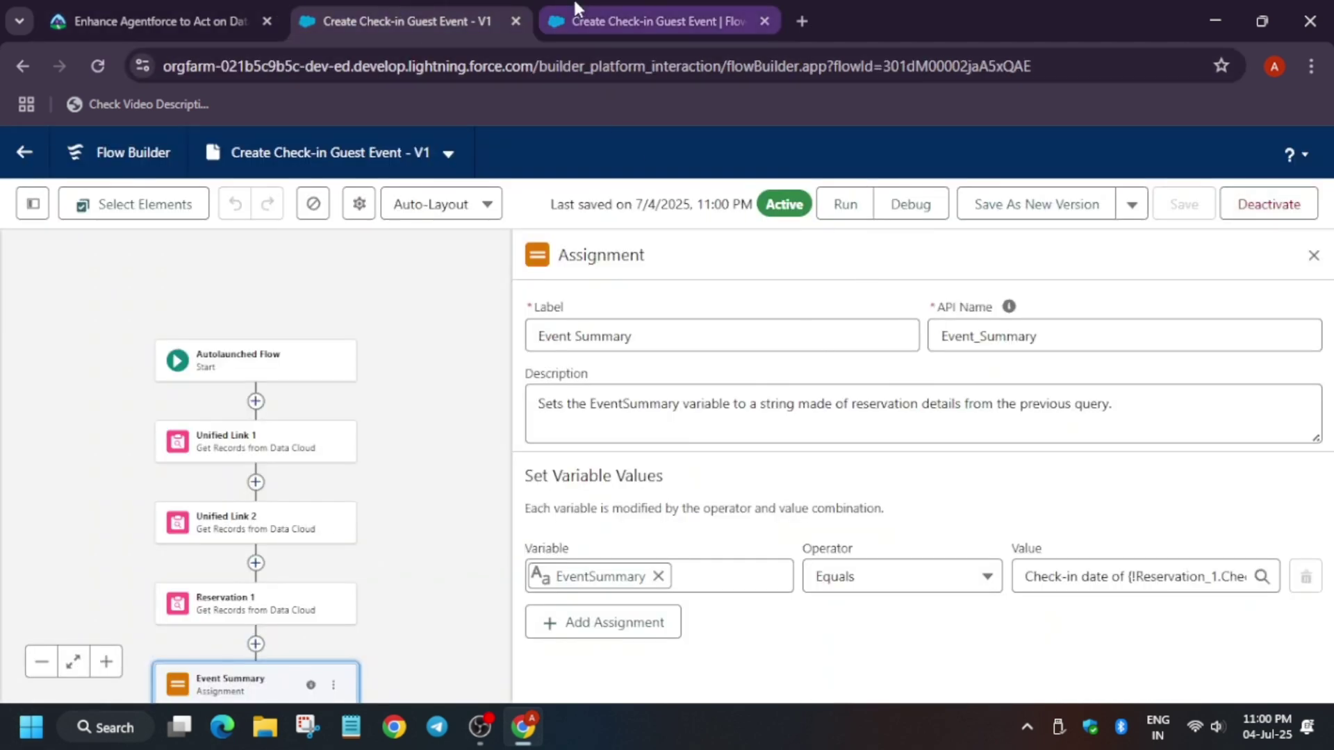
Open Setup from the Data Cloud flow record page and place its browser tab beside Trailhead.
left_click(653, 21)
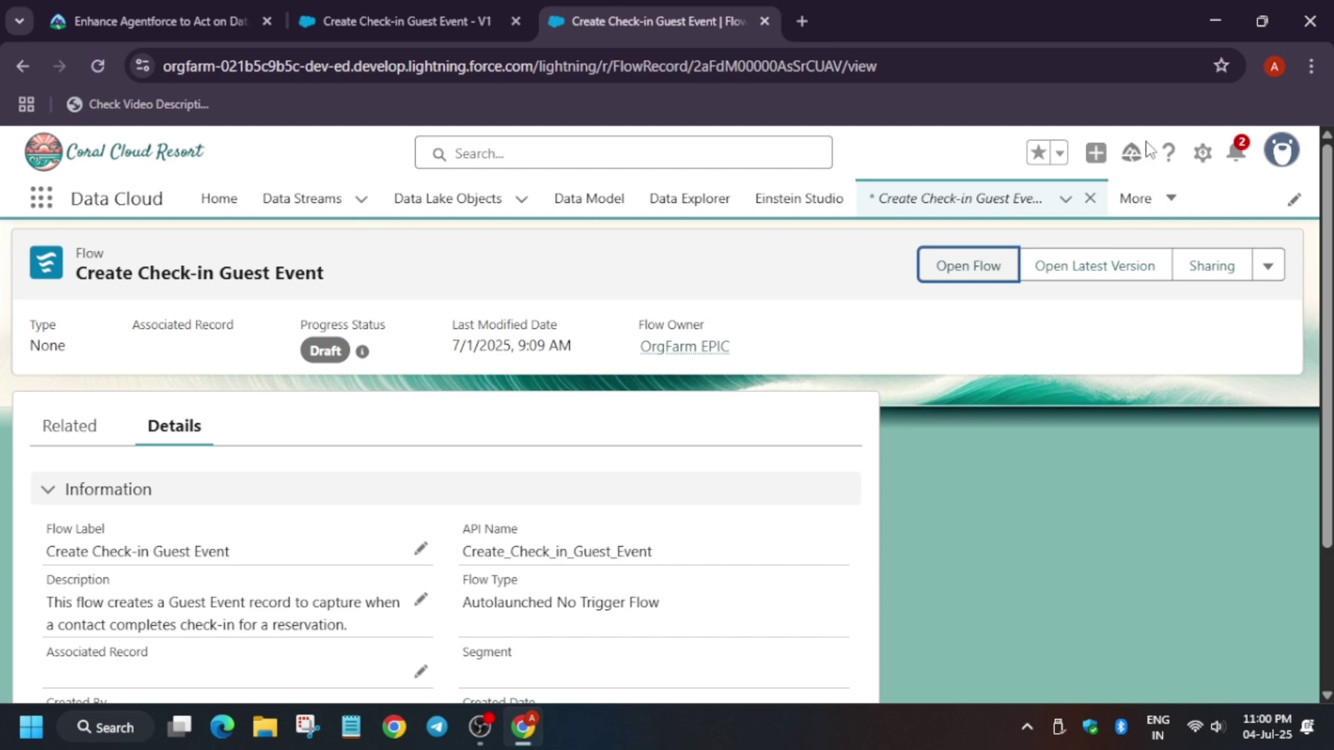
left_click(1202, 153)
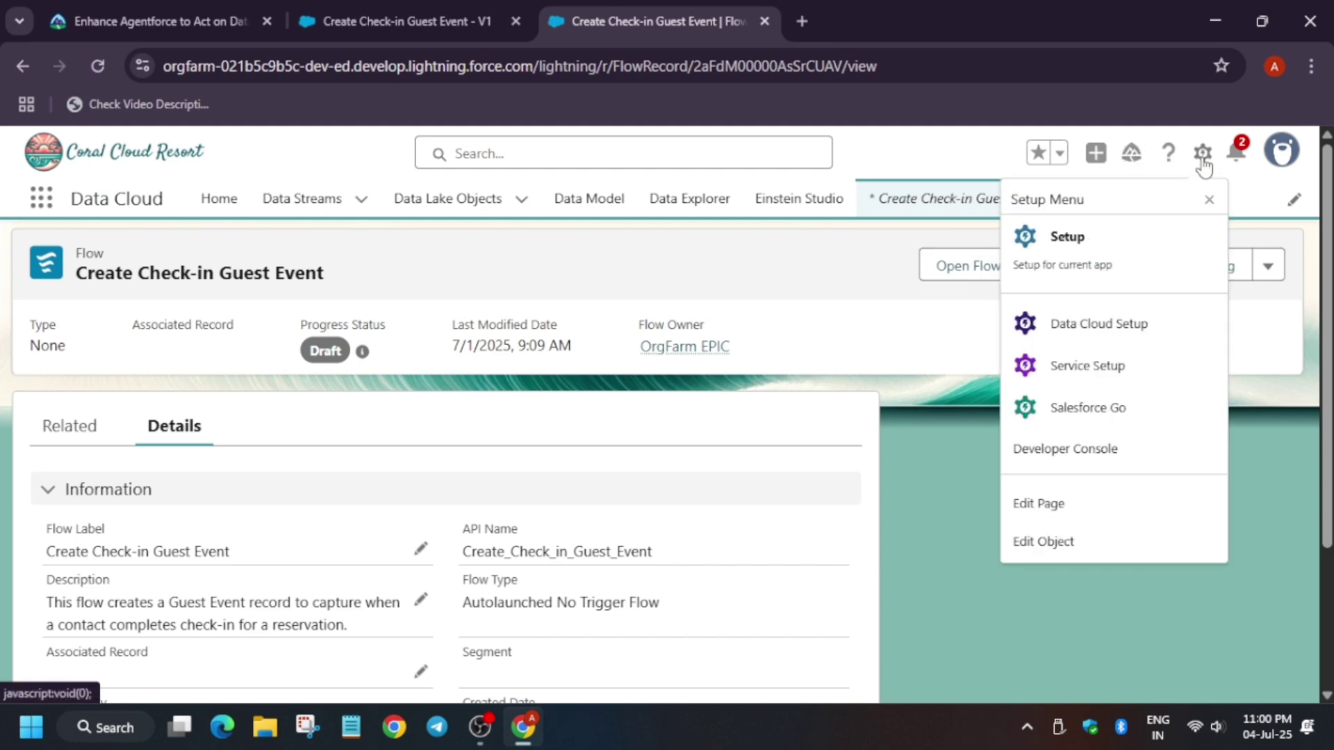
left_click(1065, 248)
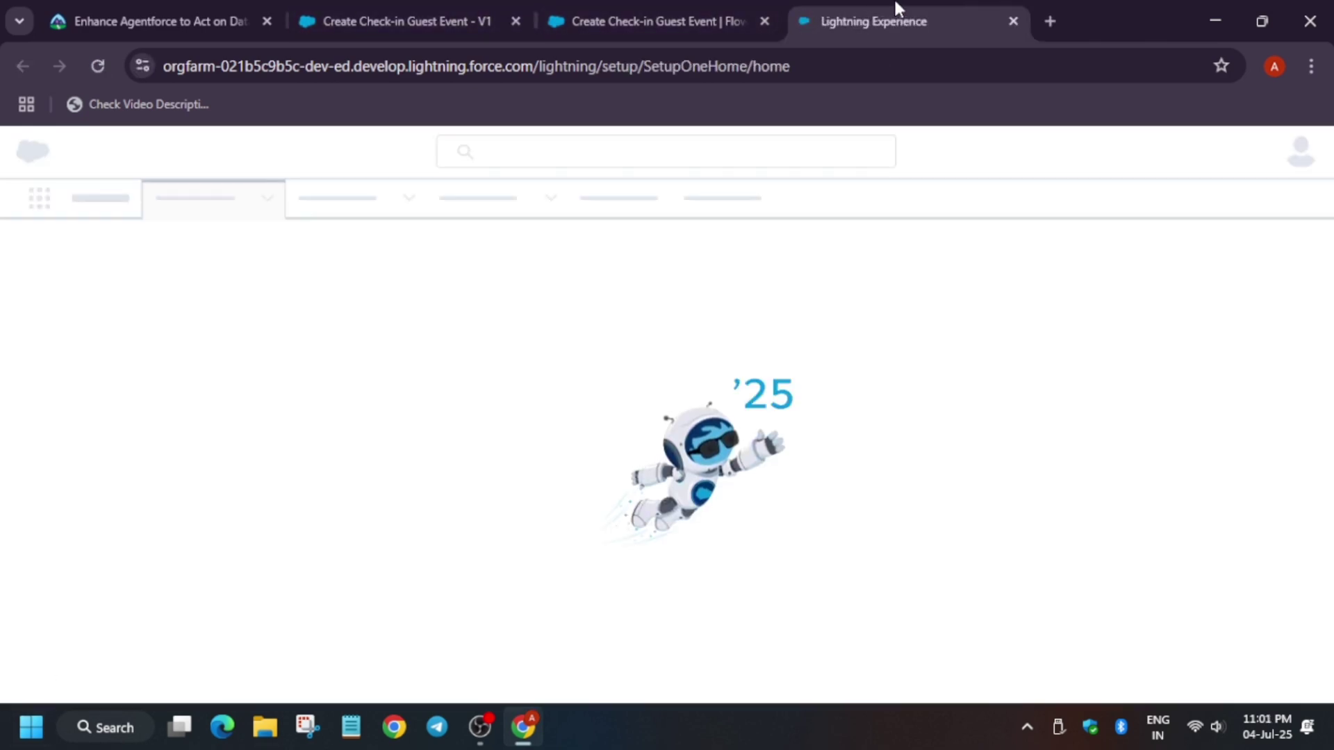
left_click_drag(896, 4, 389, 10)
Copy the term Einstein Setup from Trailhead and search for it in Setup's Quick Find.
left_click(160, 10)
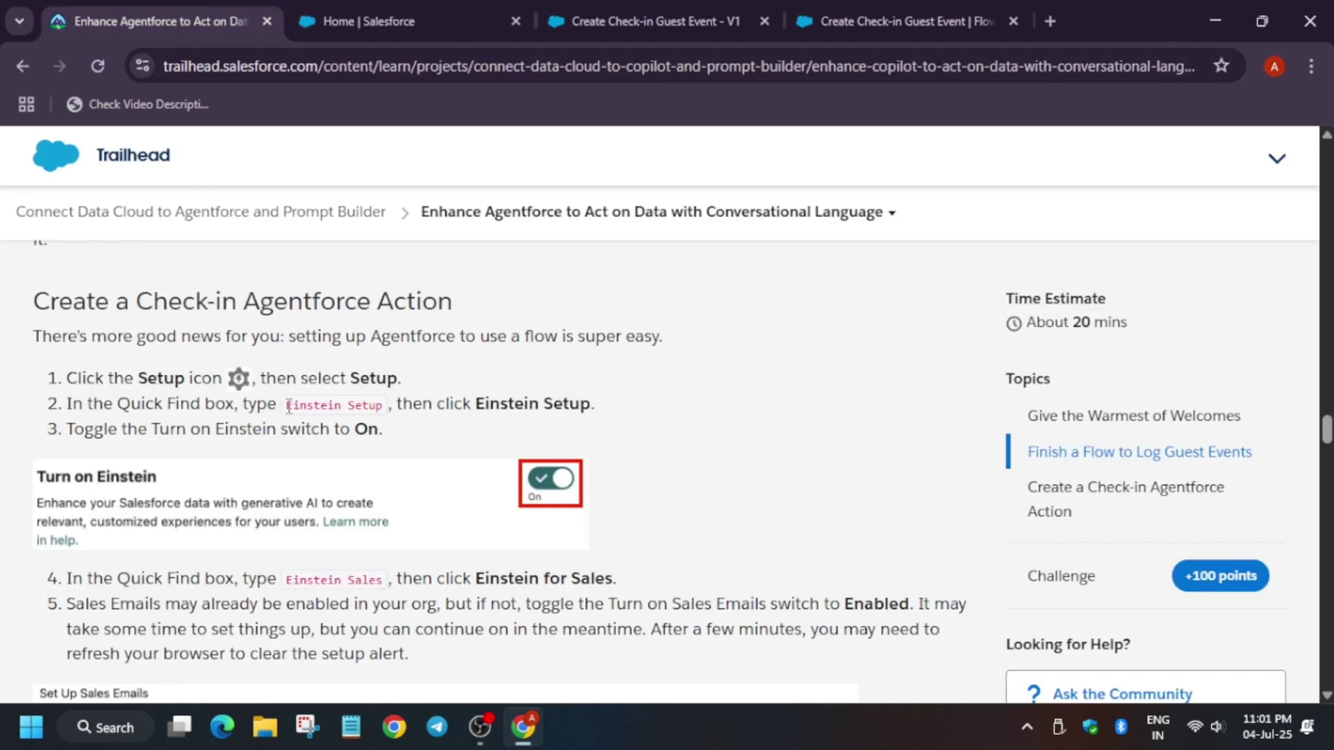
left_click_drag(289, 406, 381, 413)
key("ctrl+c")
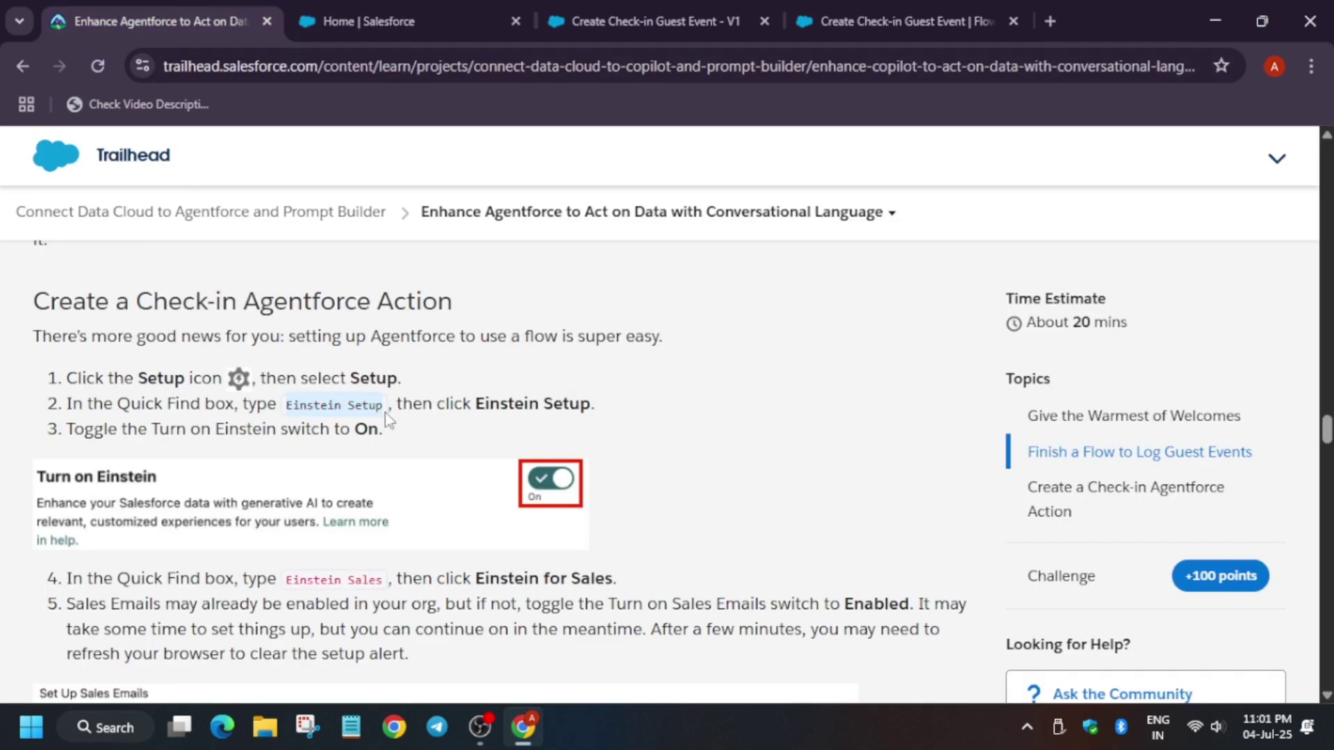
left_click(403, 21)
left_click(155, 260)
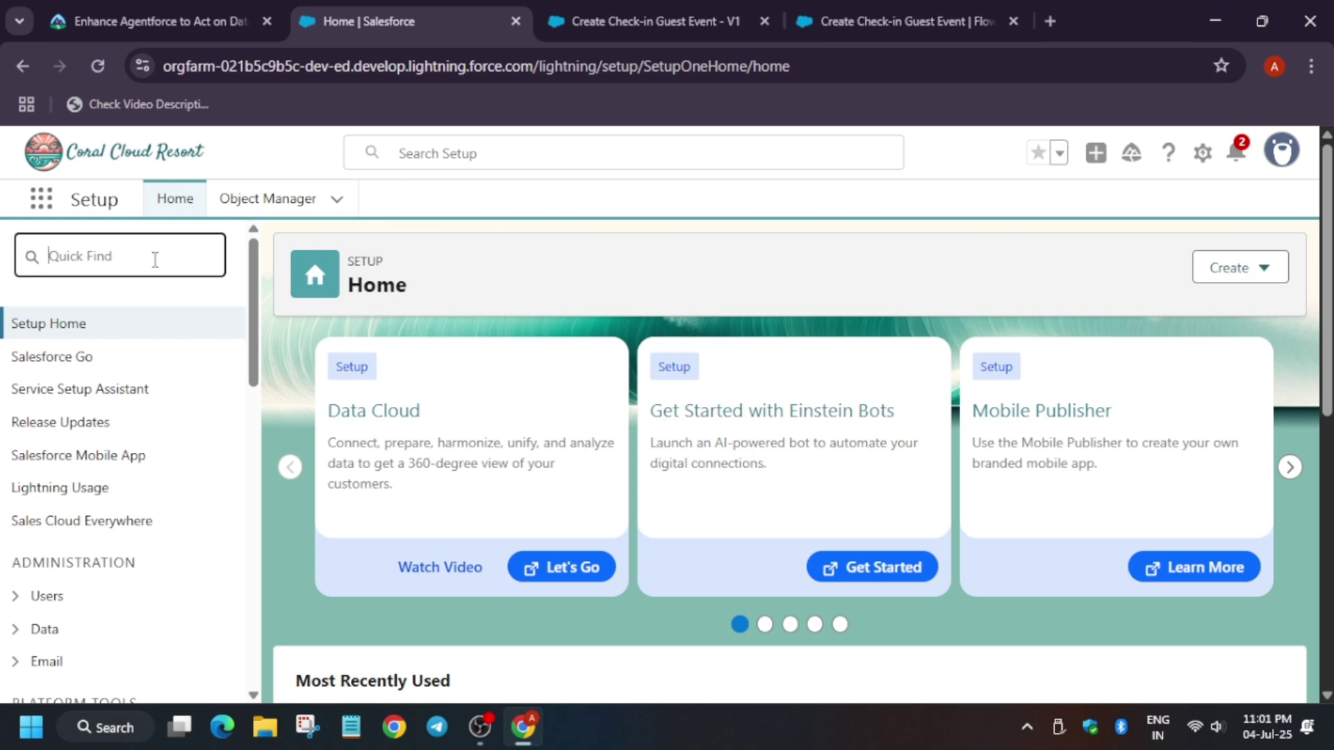
key("ctrl+v")
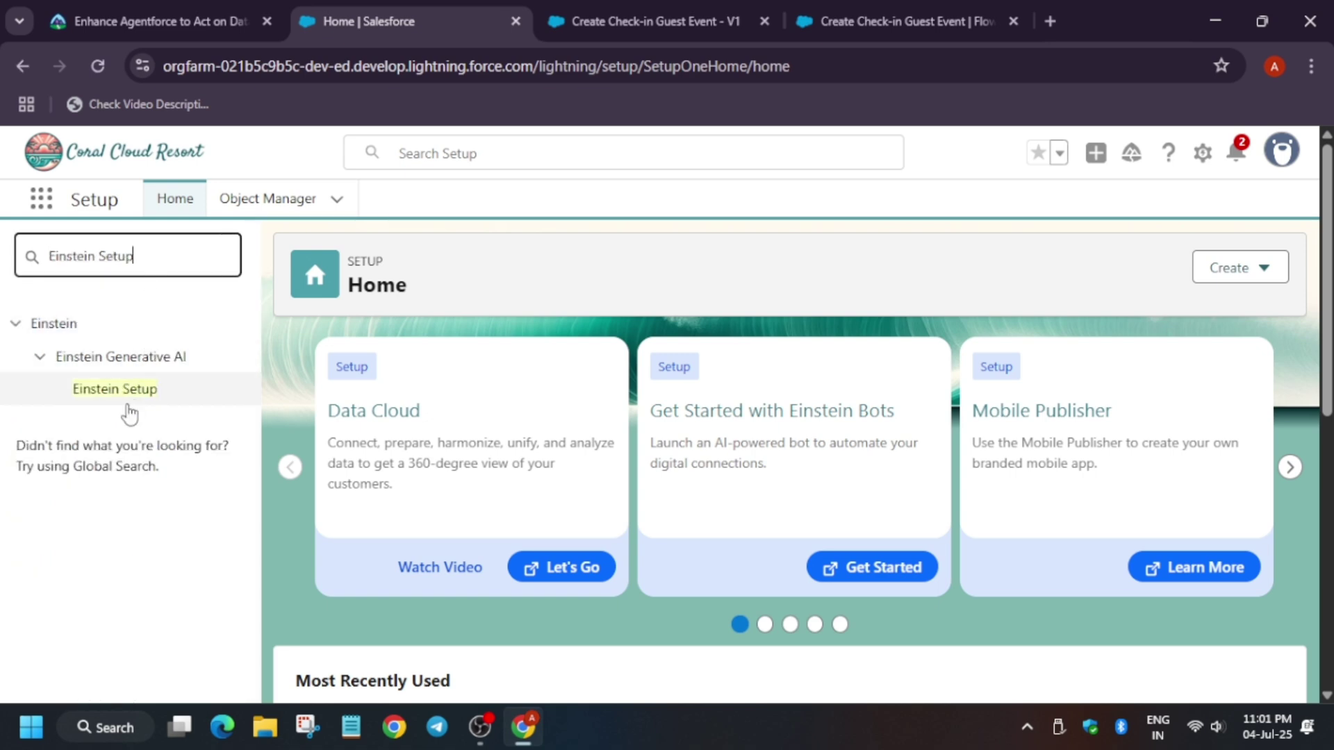
Open the Einstein Setup page and turn on Einstein.
left_click(122, 401)
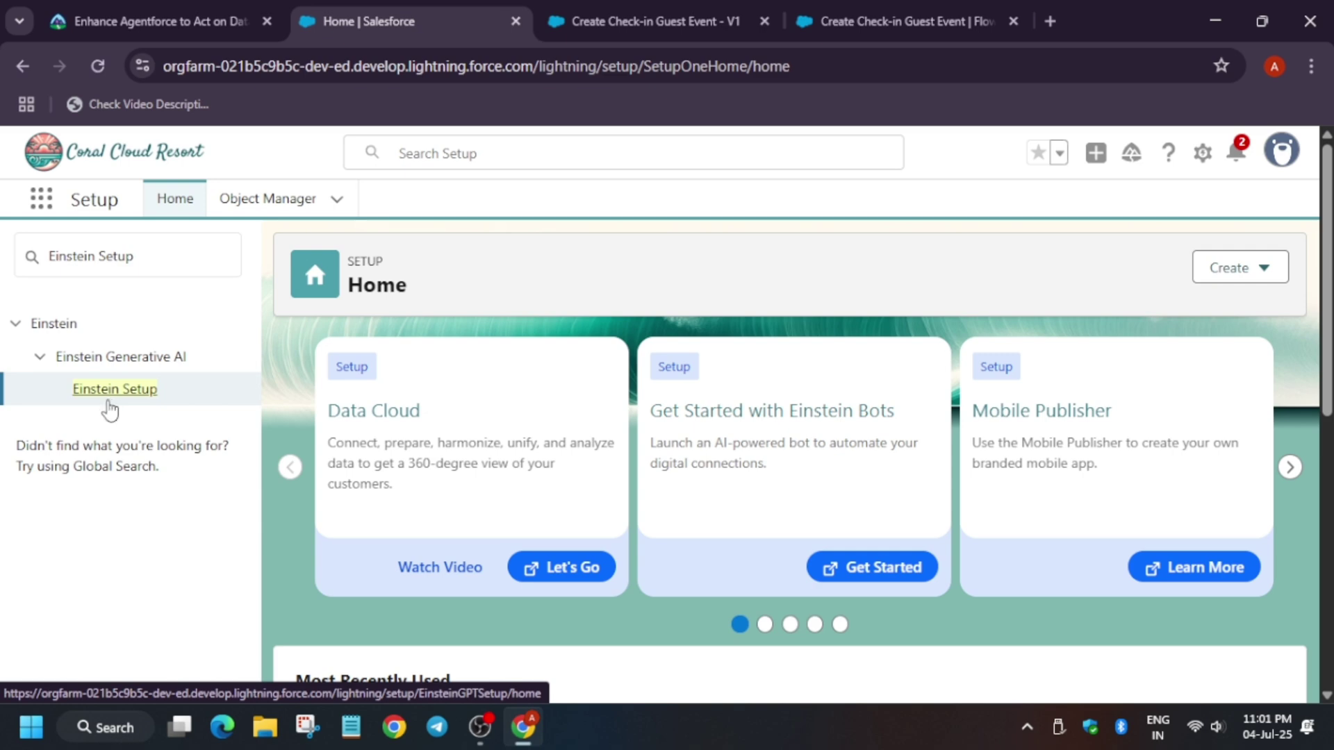
left_click(110, 407)
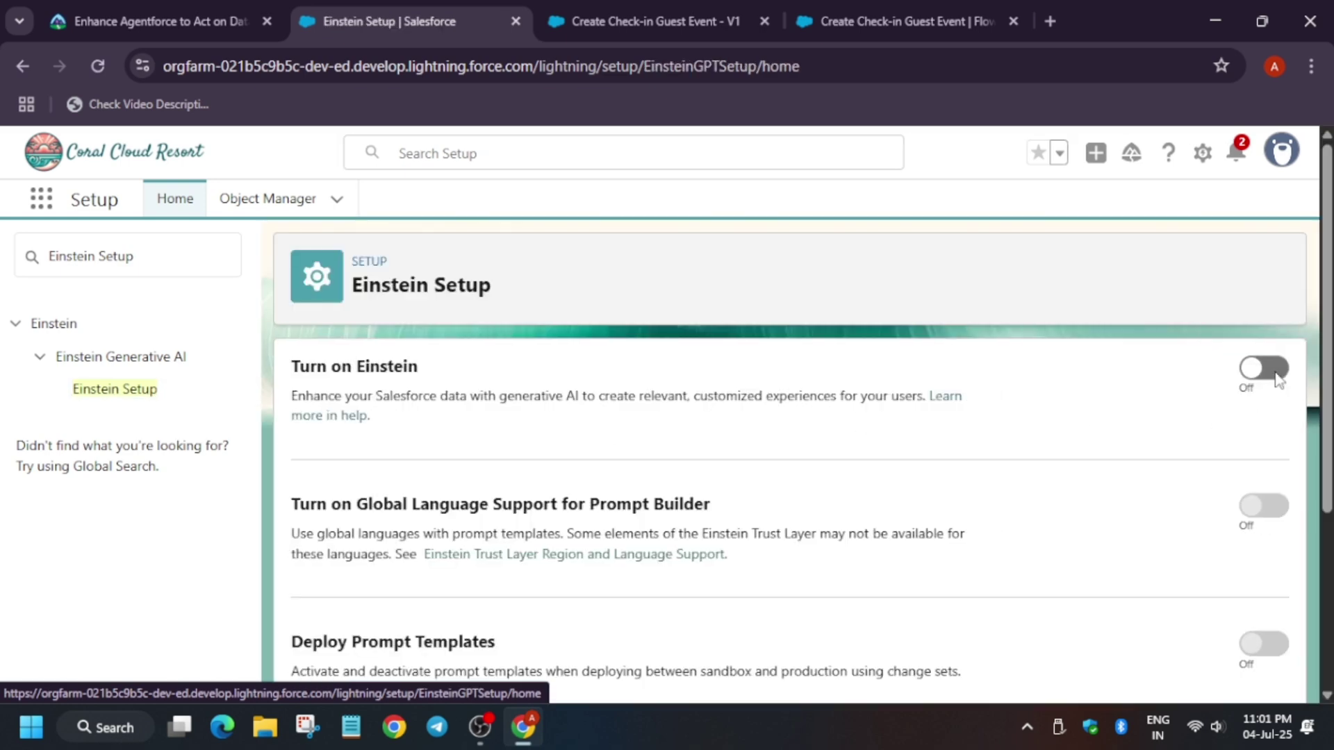
left_click(1276, 378)
scroll(1198, 524, "down", 4)
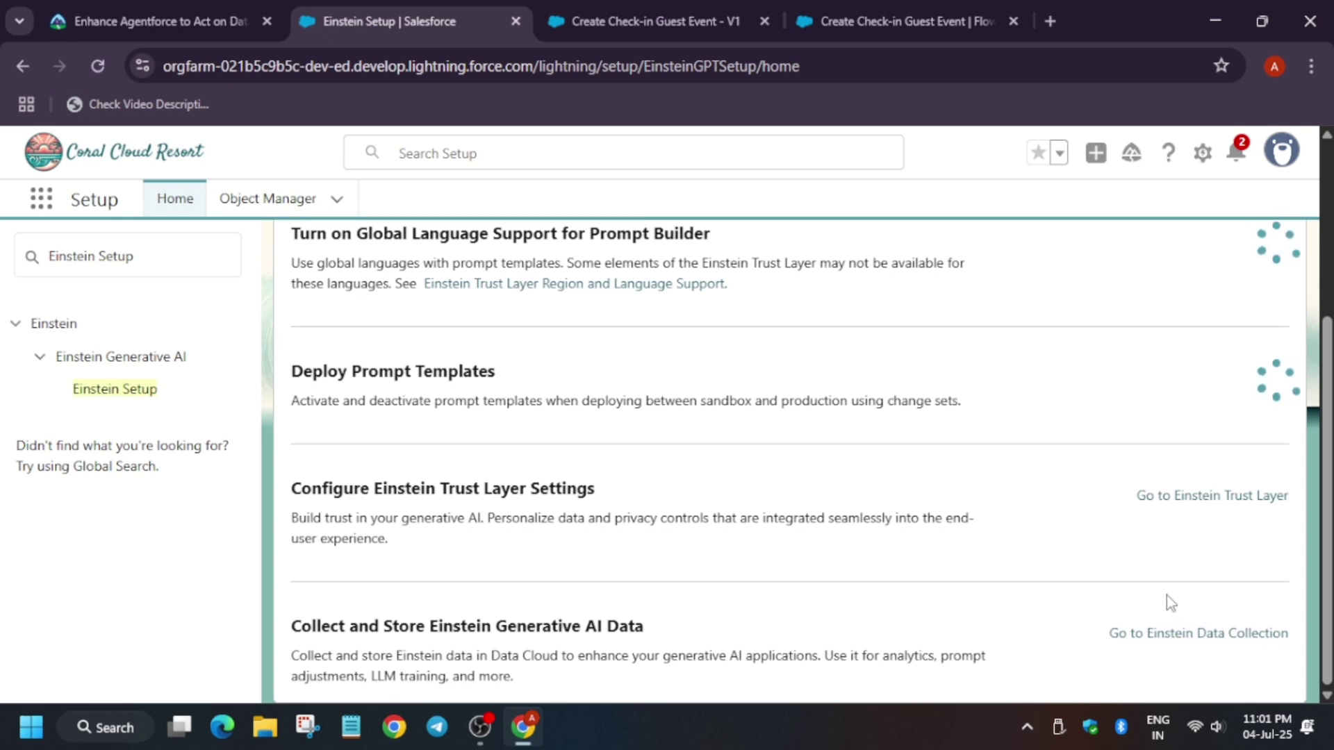
Copy the term Einstein Sales from Trailhead and search for it in Setup's Quick Find.
left_click(197, 14)
scroll(261, 460, "down", 3)
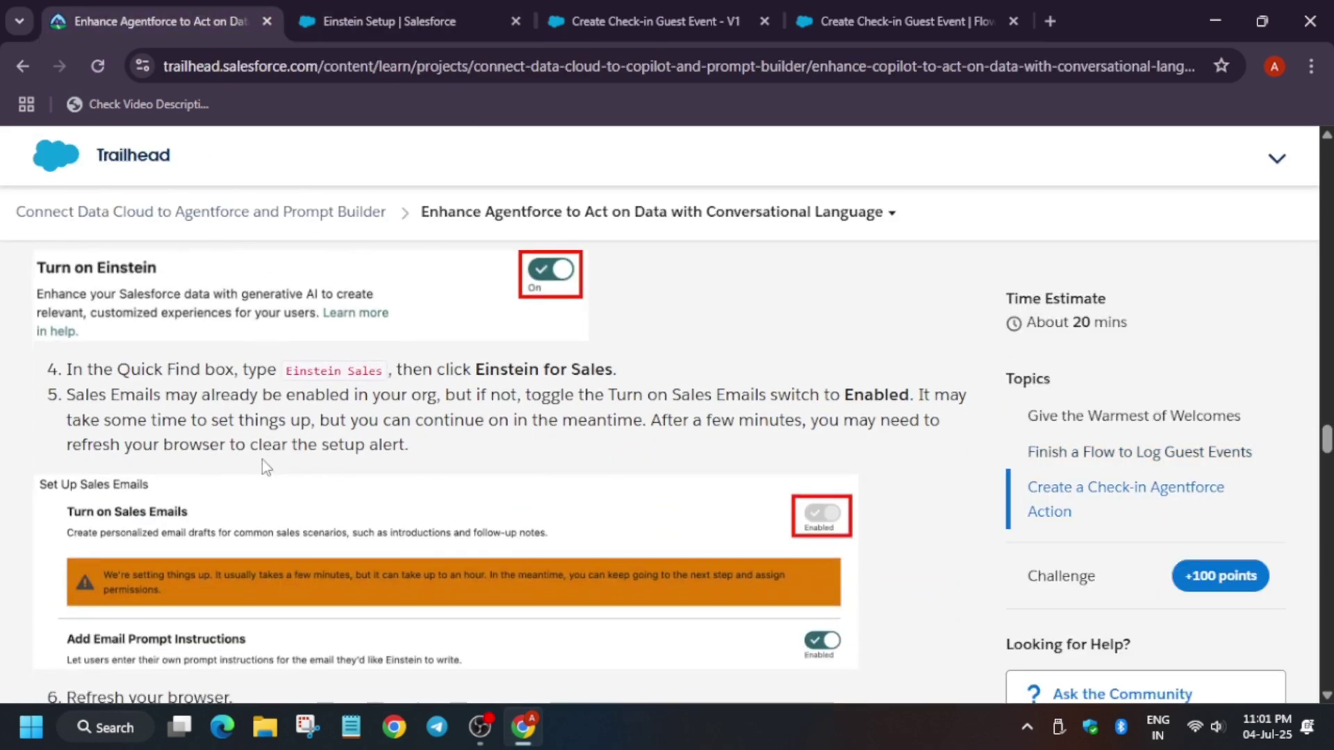
left_click_drag(285, 371, 360, 373)
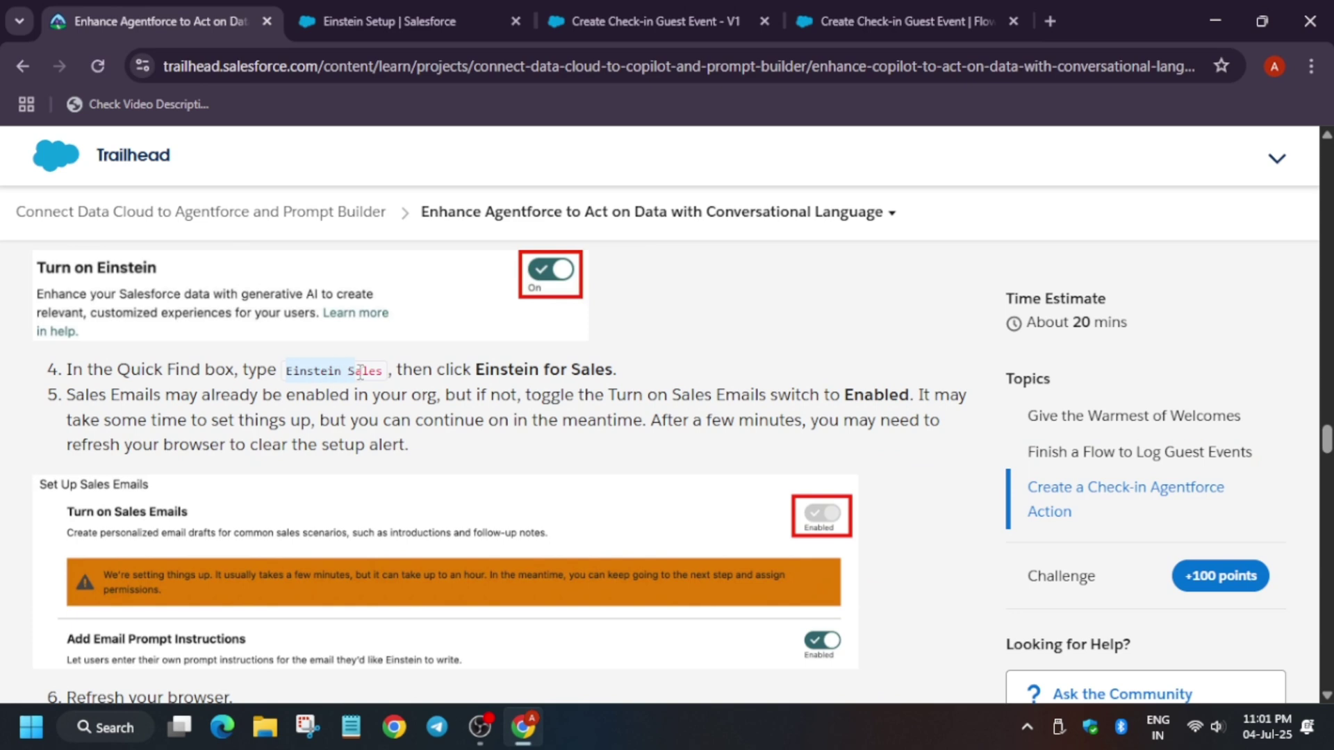
left_click(395, 17)
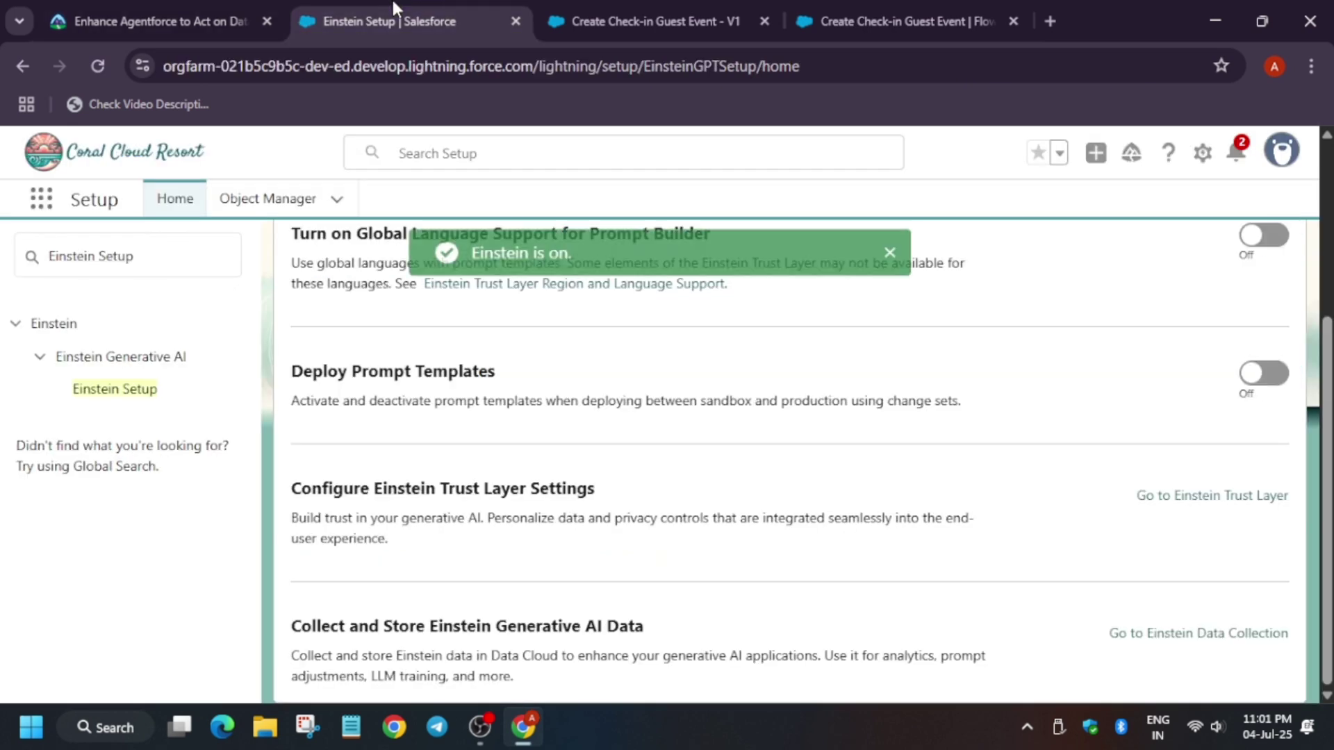
scroll(290, 293, "up", 4)
left_click(143, 261)
key("ctrl+a")
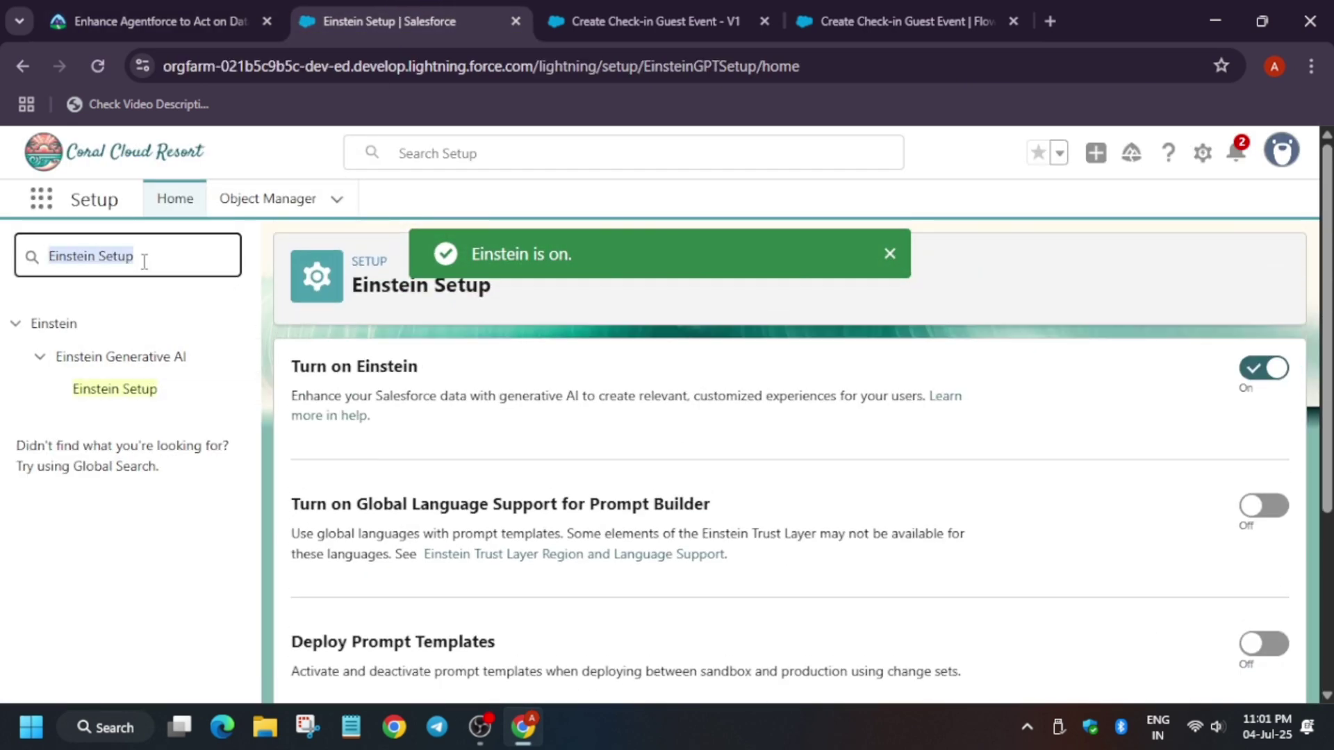
type("Einstein Sales,")
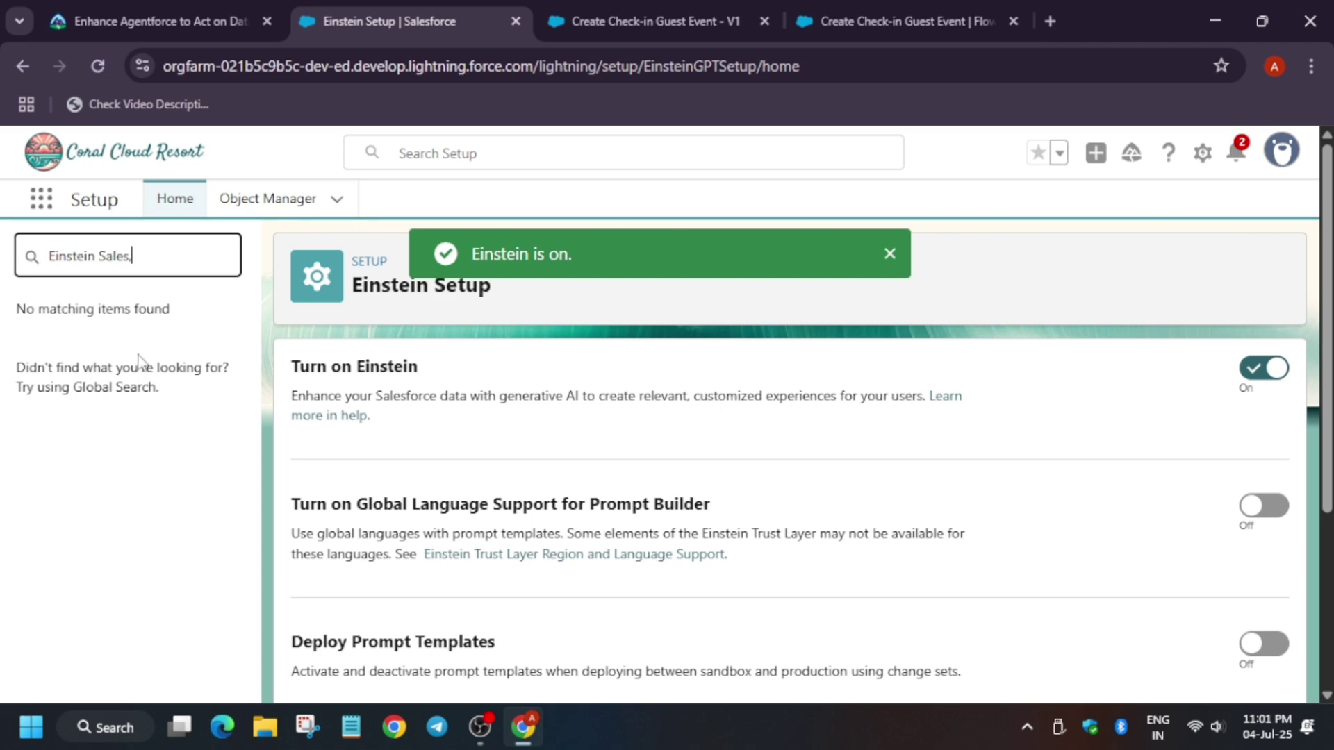
key("BackSpace")
Open the Einstein for Sales page and turn on Sales Emails.
left_click(151, 458)
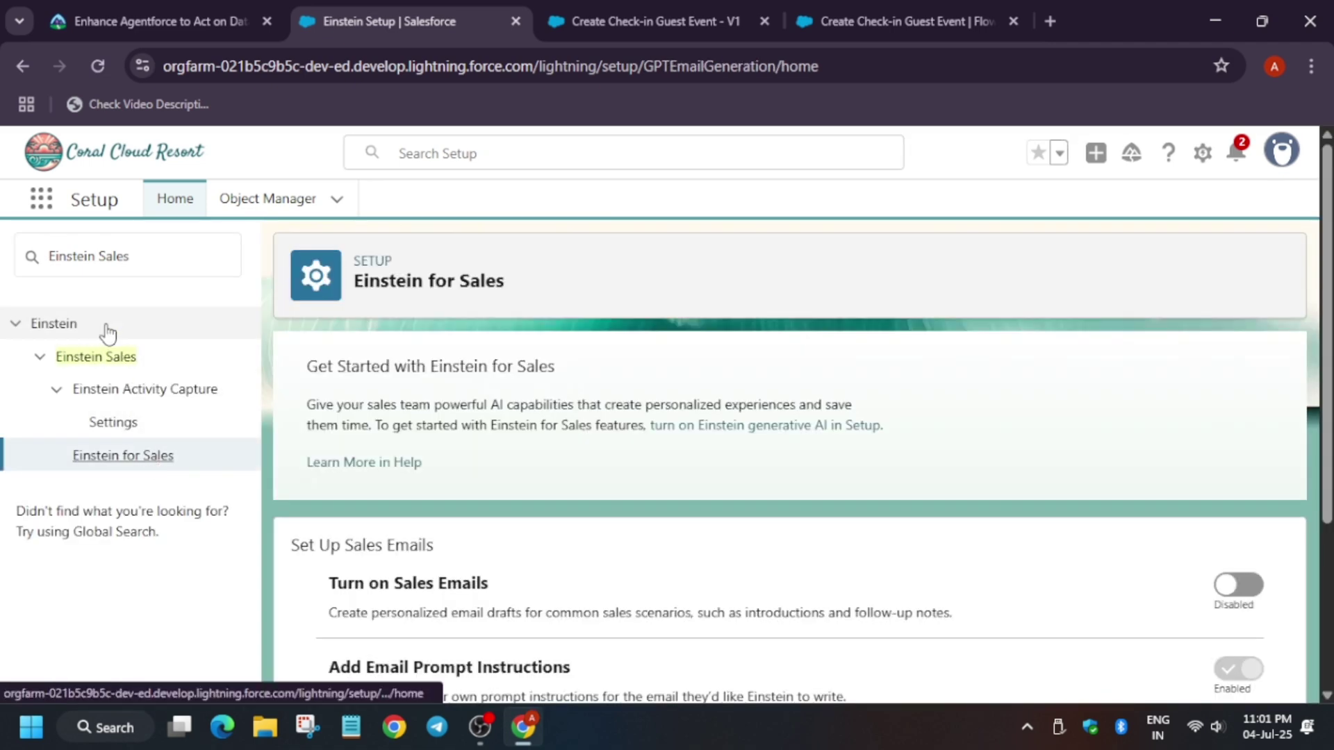
left_click(106, 360)
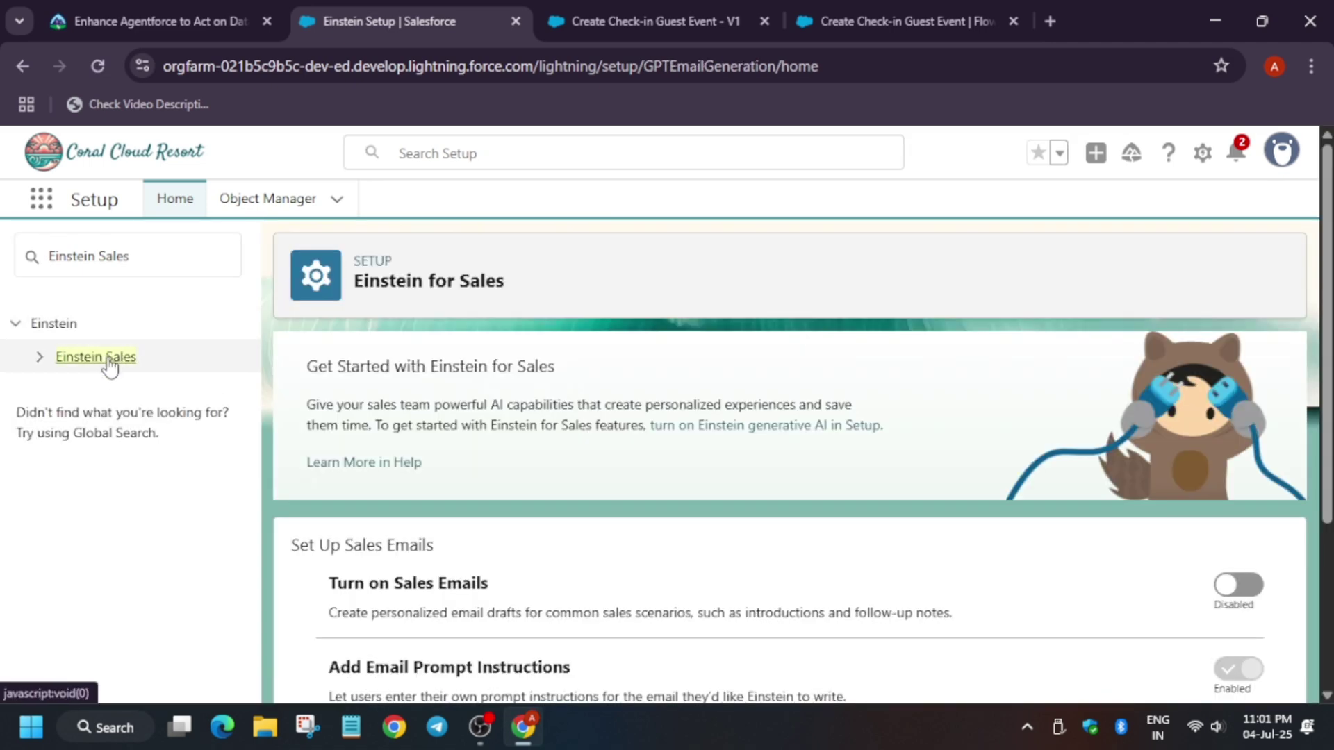
left_click(109, 360)
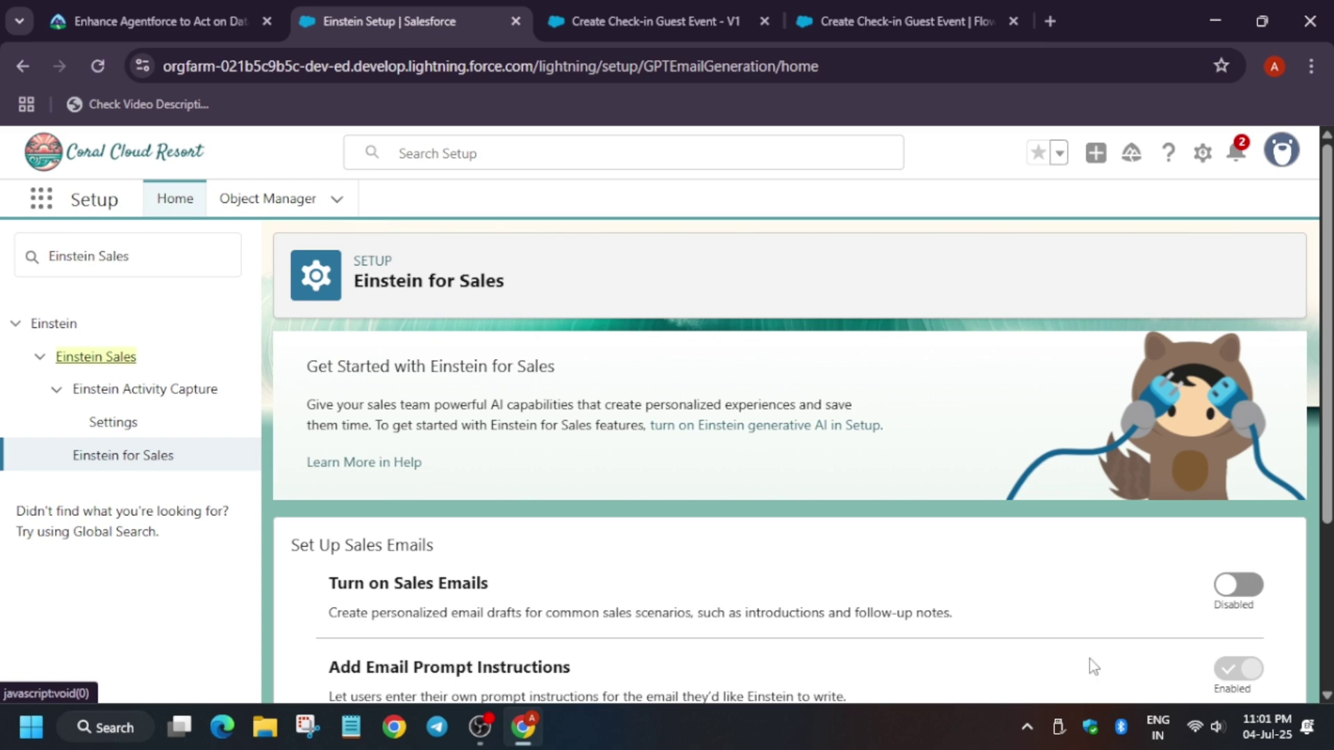
left_click(1238, 585)
scroll(1105, 603, "down", 3)
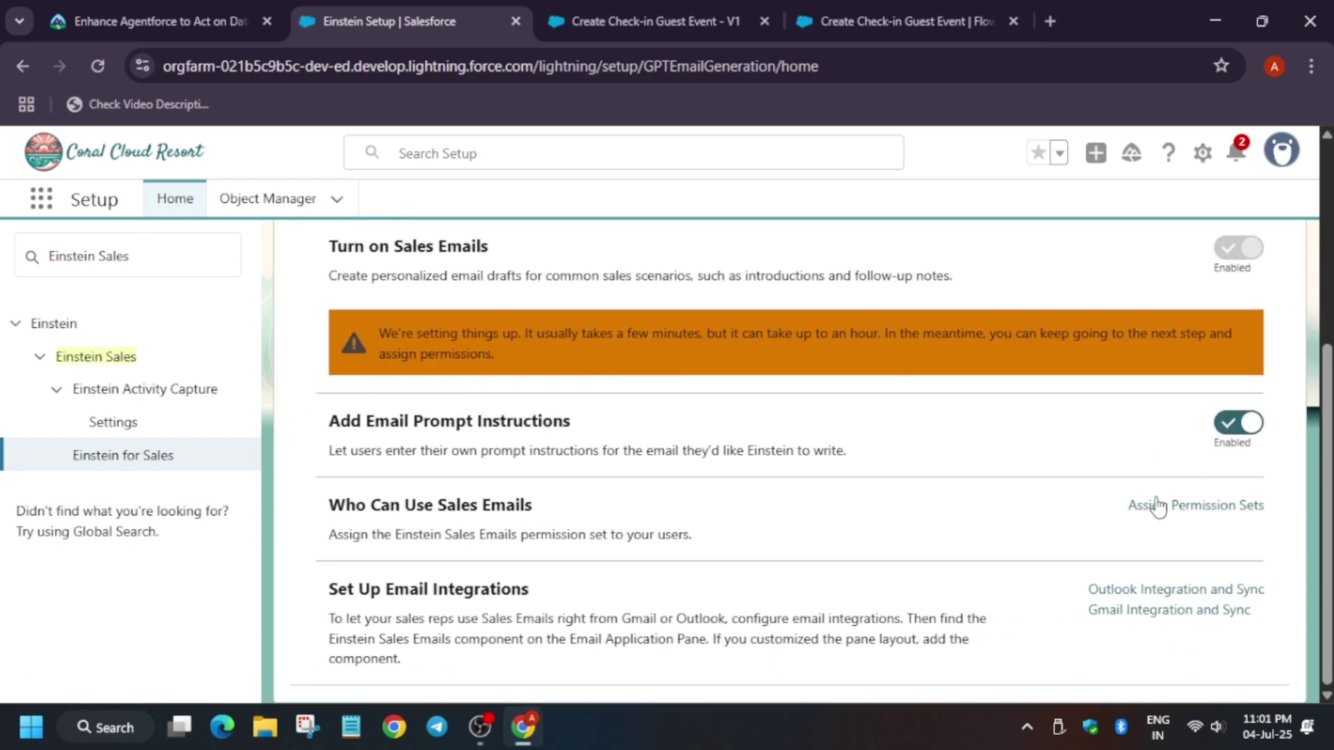
scroll(1149, 527, "up", 5)
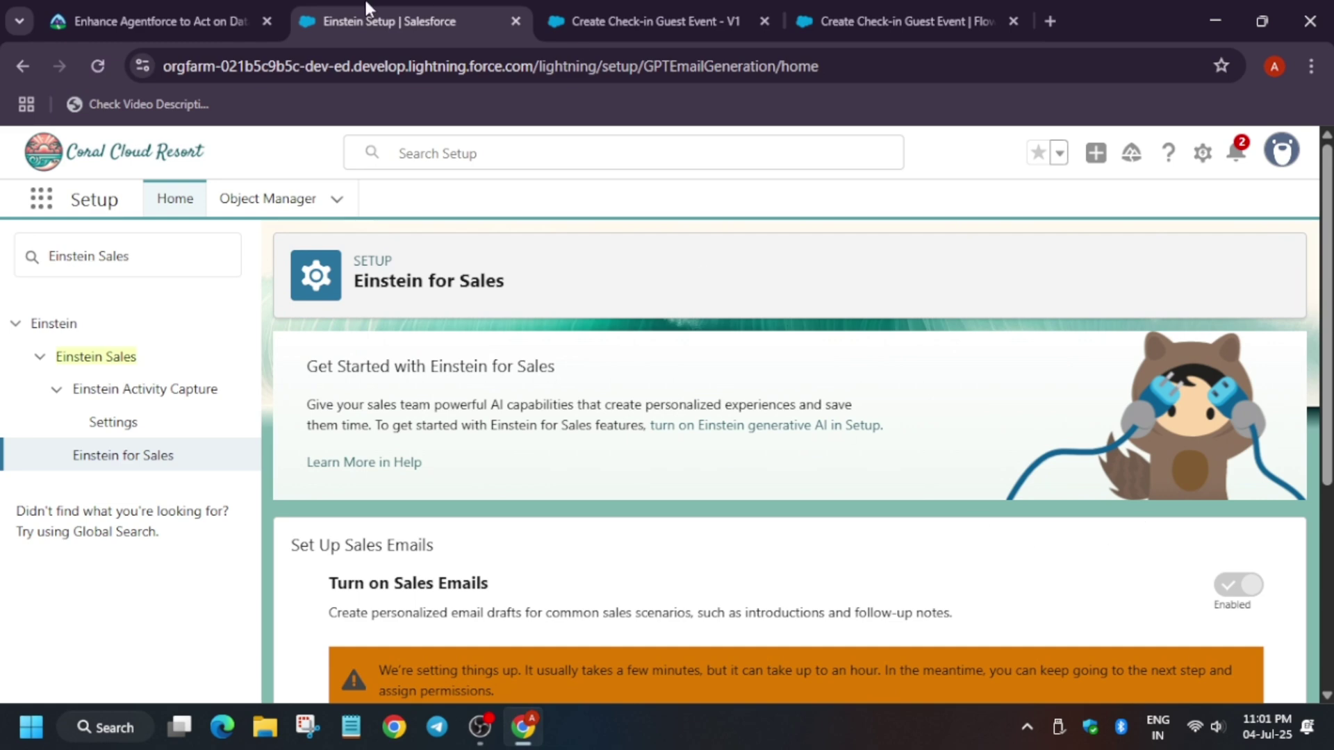
Copy the term agents from Trailhead's next instruction and search for it in Setup's Quick Find.
left_click(167, 20)
scroll(182, 452, "down", 3)
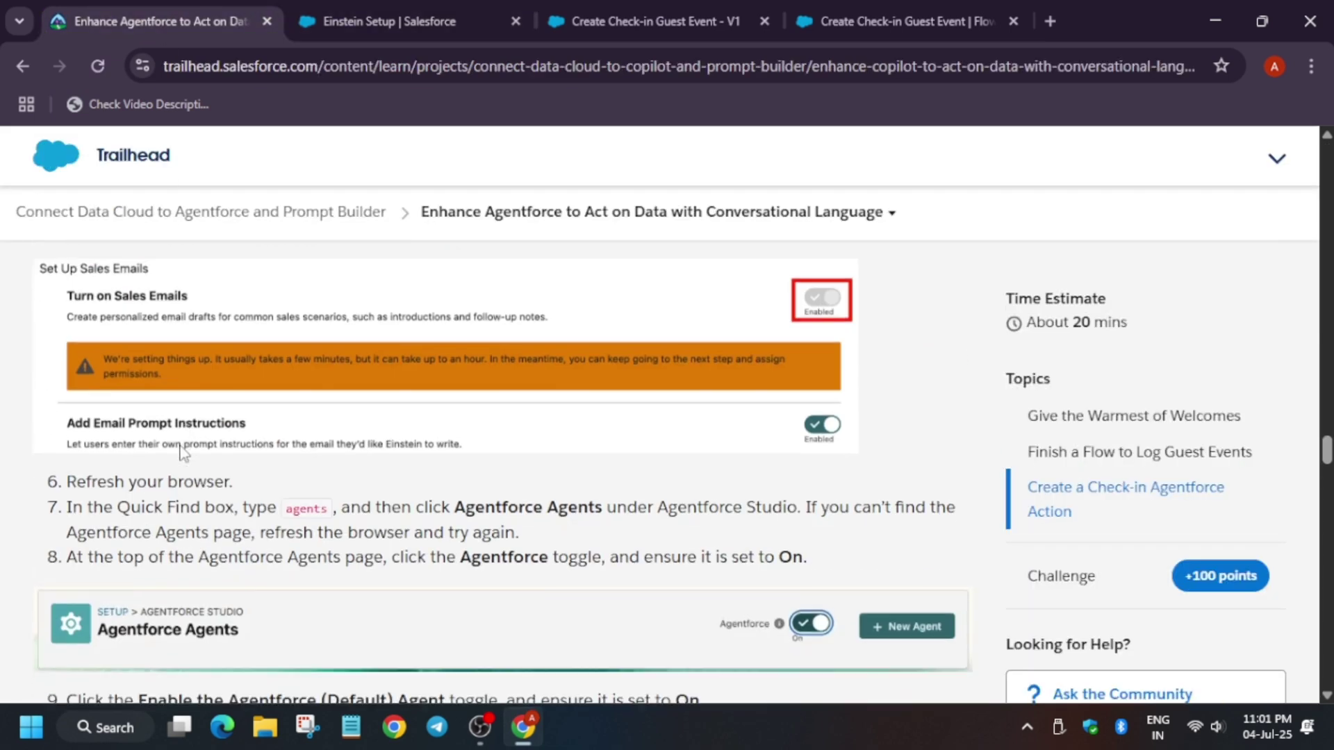
scroll(182, 452, "down", 3)
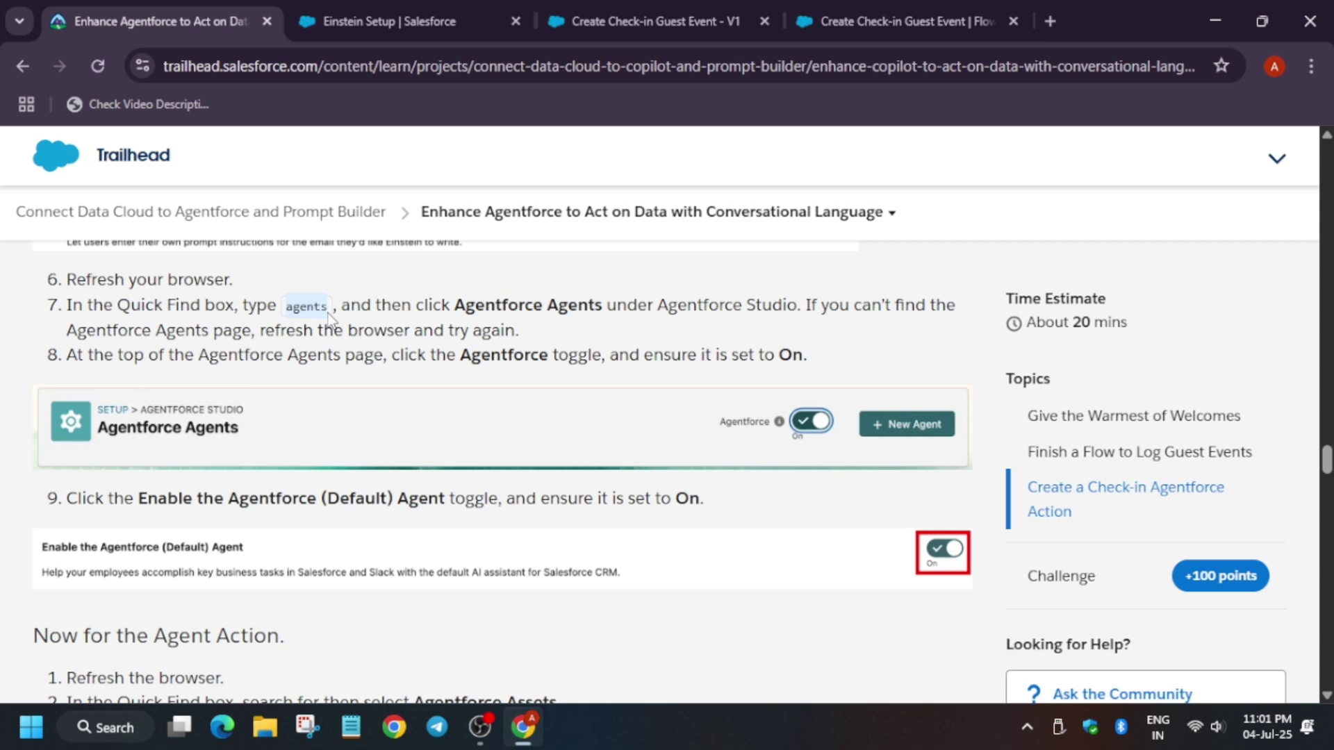
left_click(351, 3)
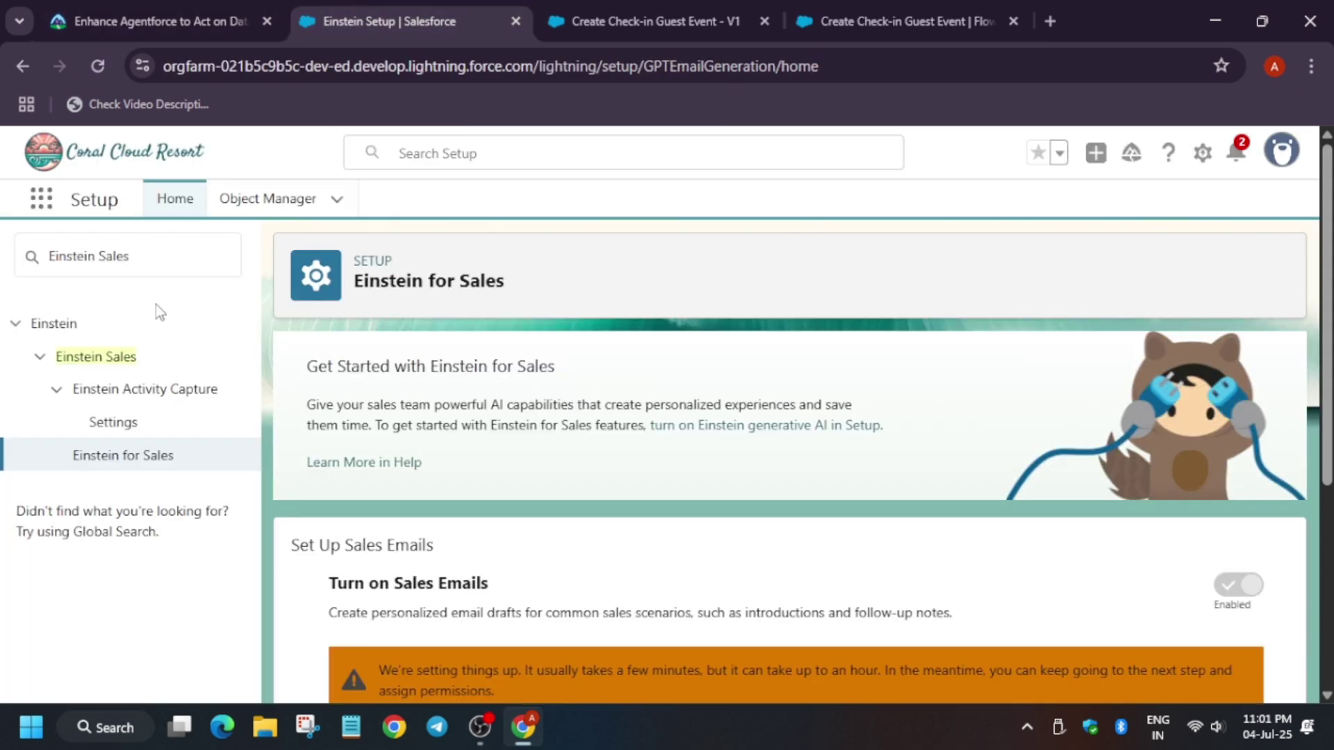
triple_click(157, 268)
type("agents")
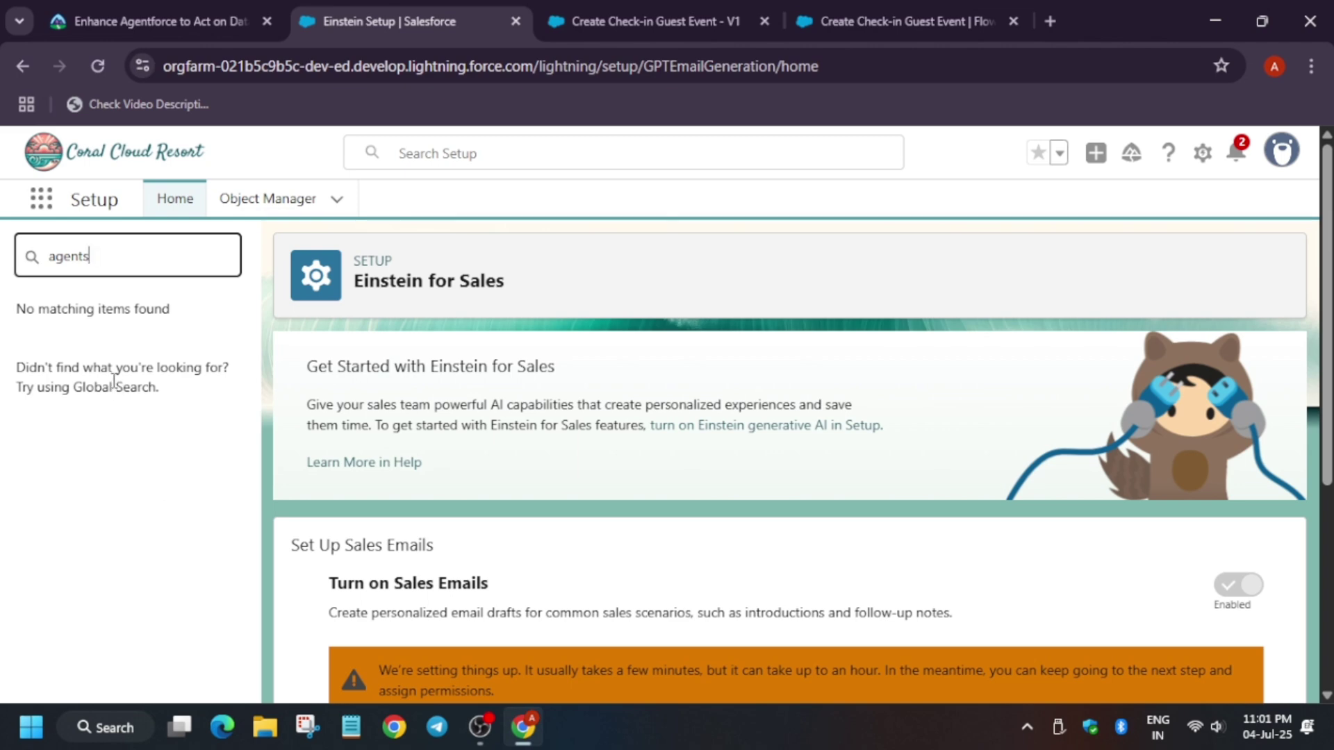
Broaden the Quick Find search to agent, open Agentforce for Developers, and switch on the option that disables it in this org.
left_click(147, 427)
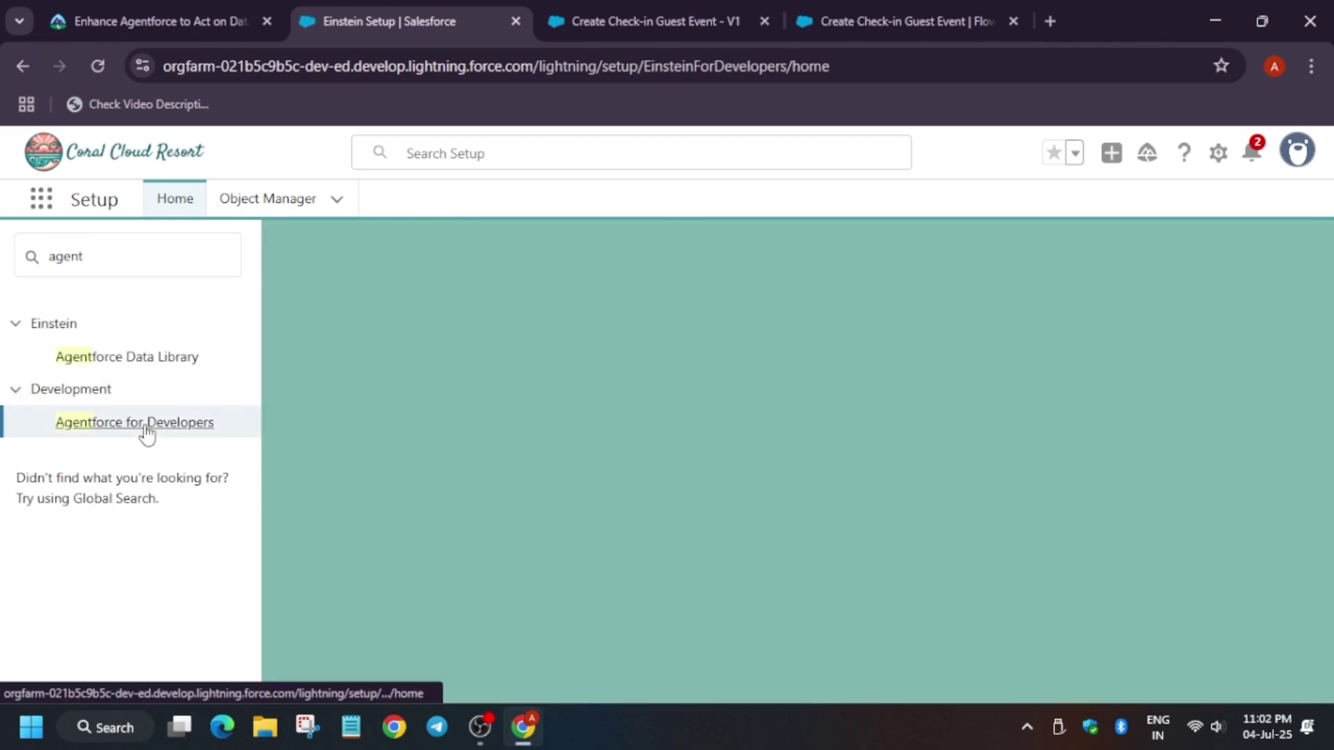
scroll(936, 496, "down", 1)
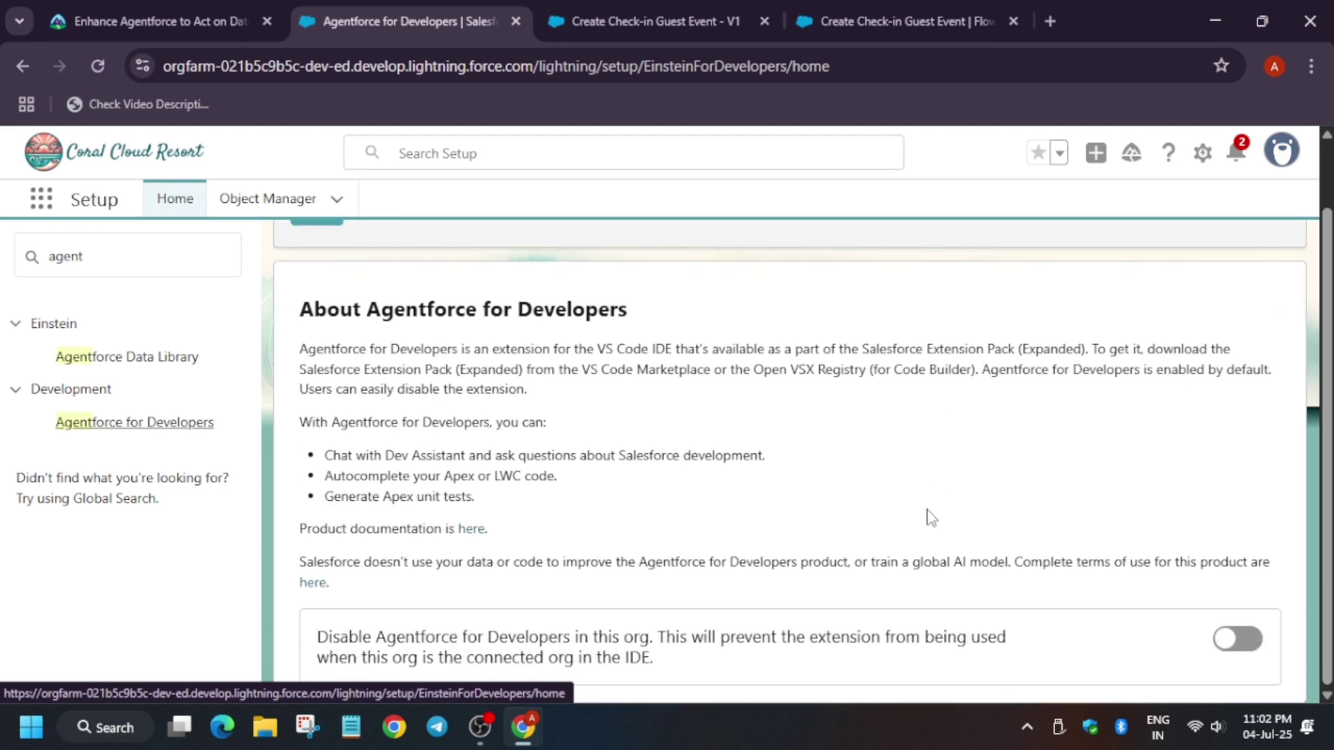
left_click(1241, 652)
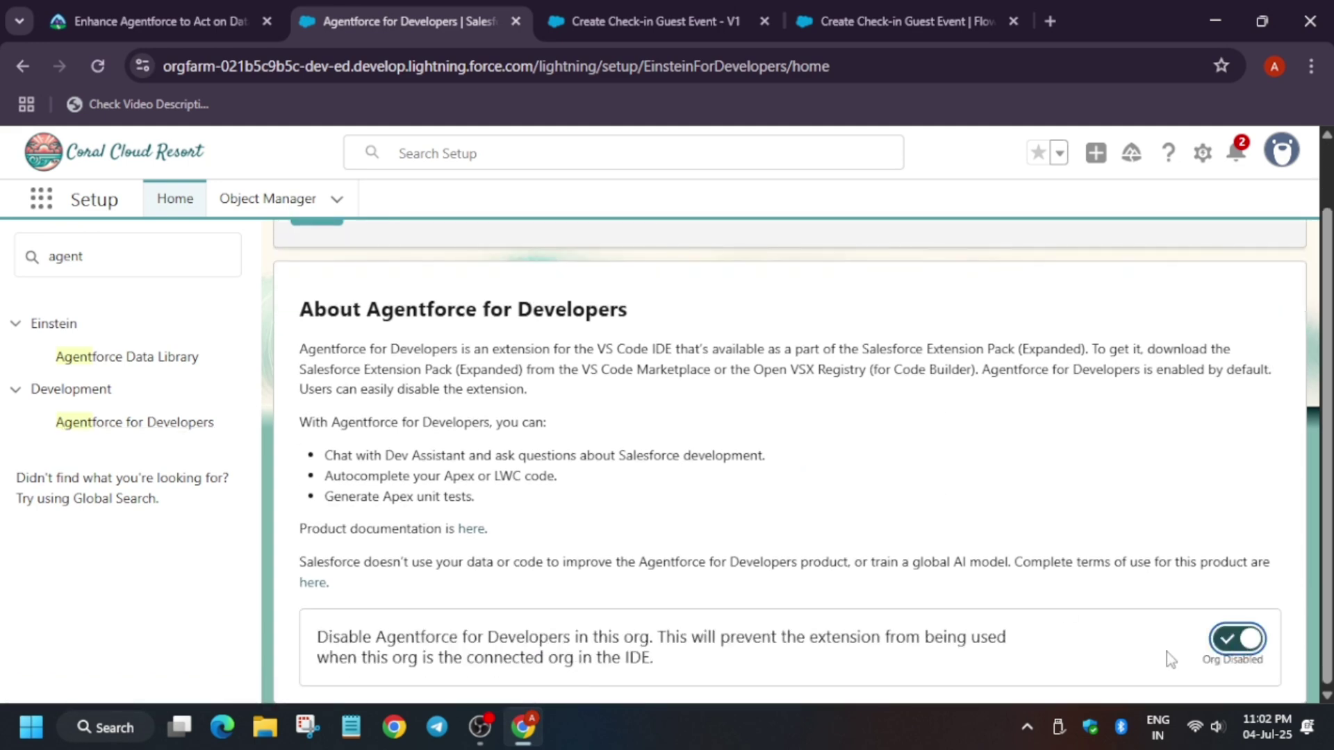
Reload the Agentforce for Developers setup page and review Trailhead's instructions for enabling Agentforce and creating the agent action.
left_click(160, 21)
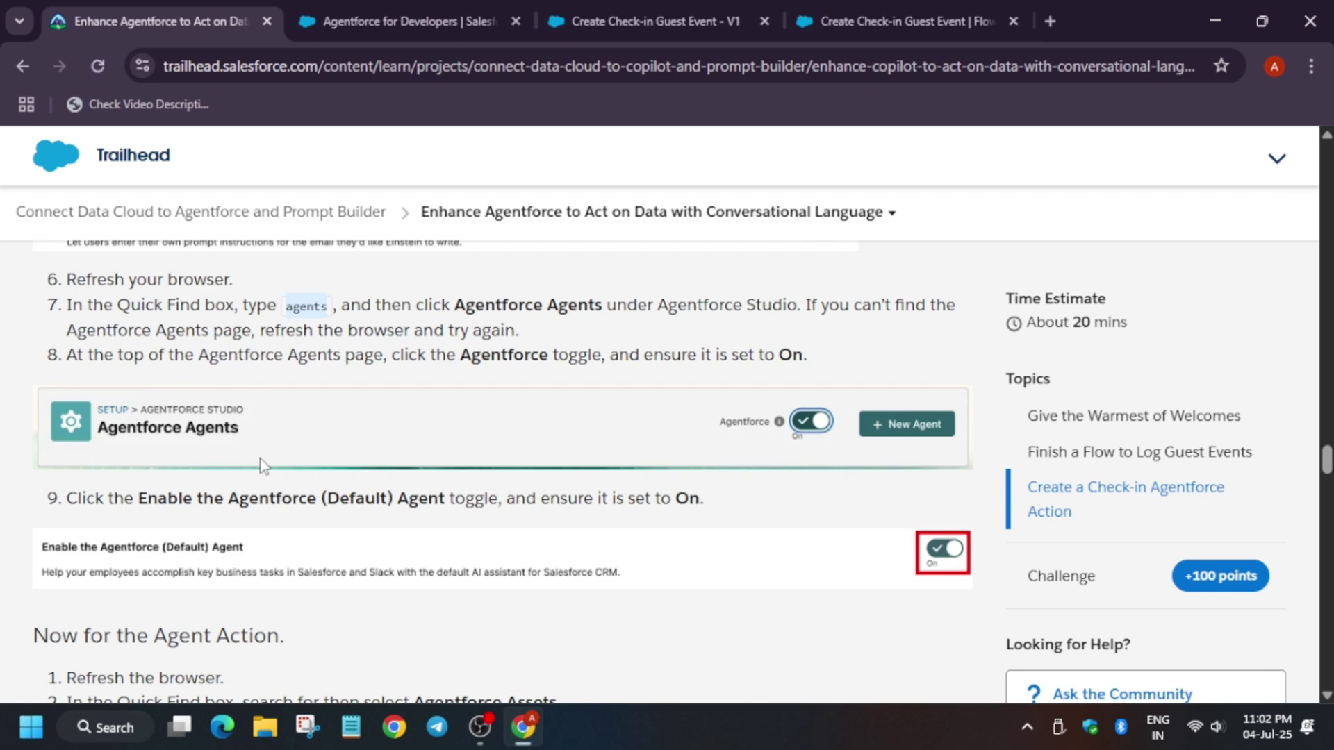
left_click(375, 9)
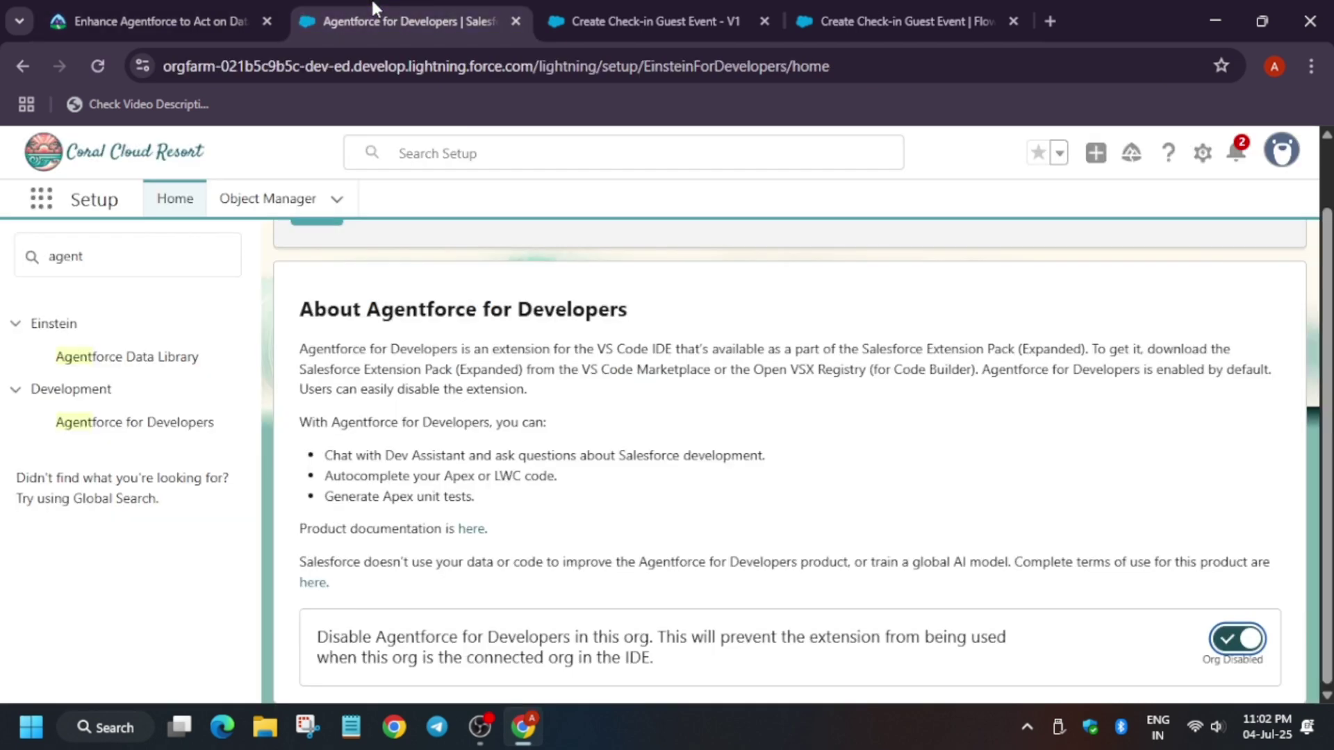
left_click(128, 272)
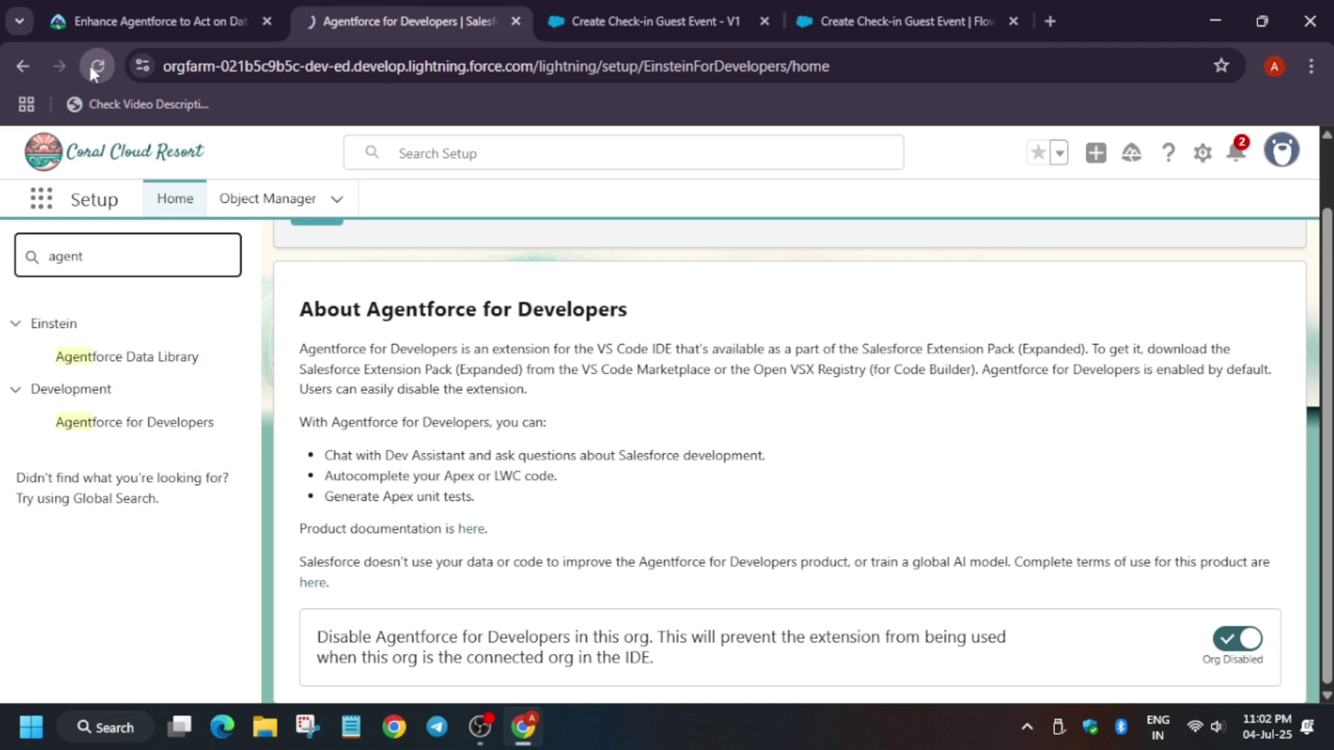
left_click(139, 10)
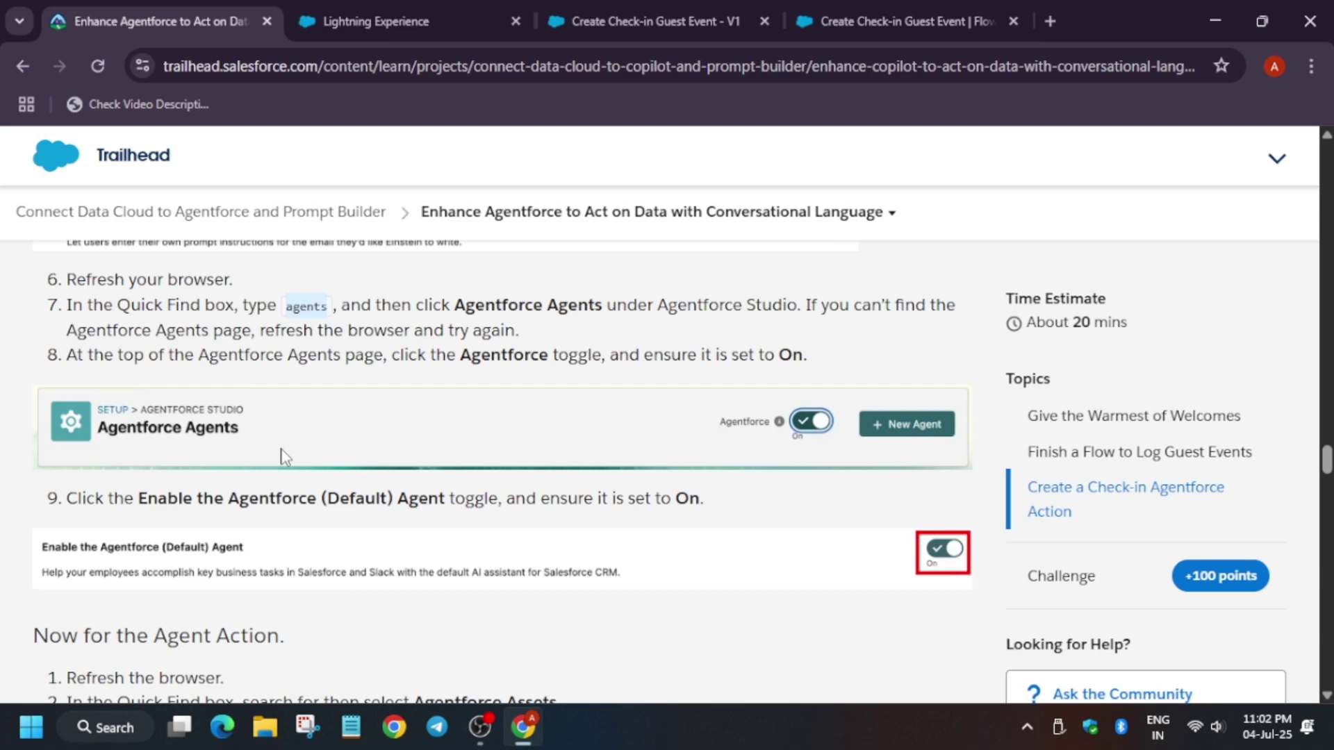
scroll(283, 457, "down", 5)
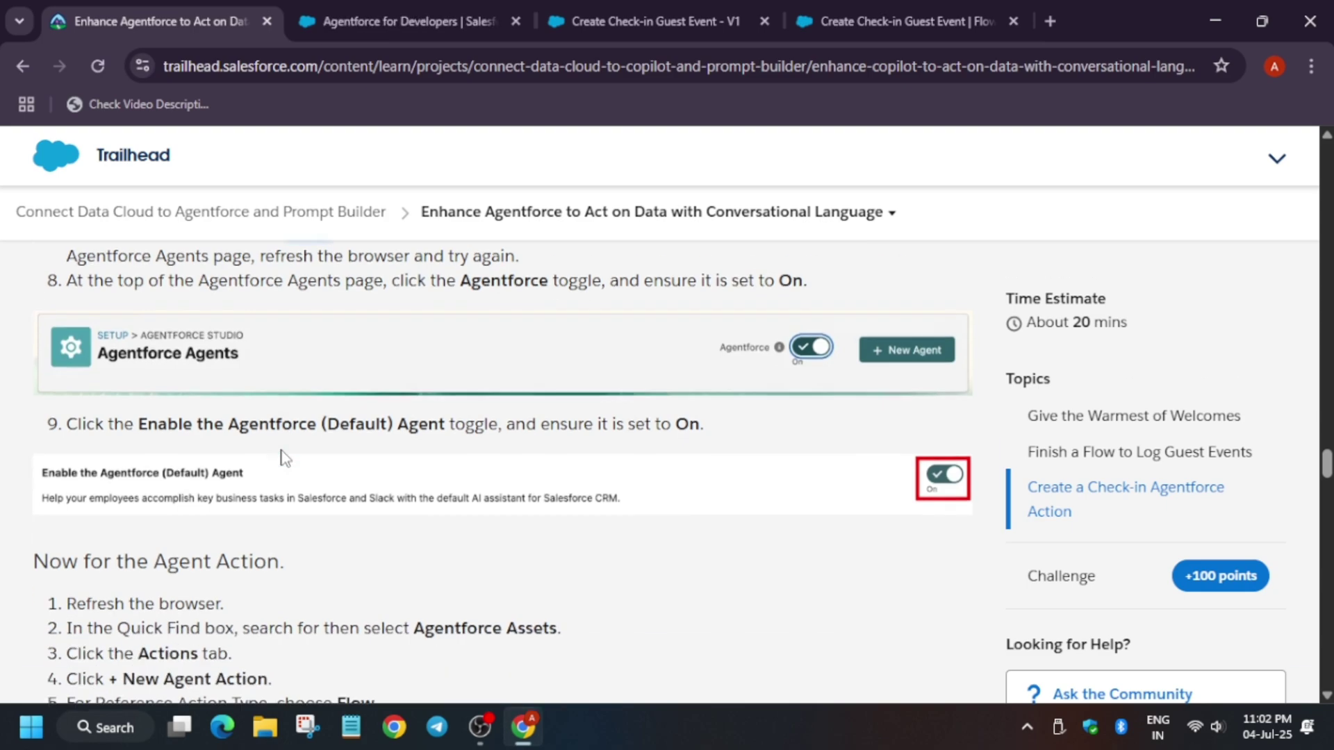
scroll(284, 457, "down", 15)
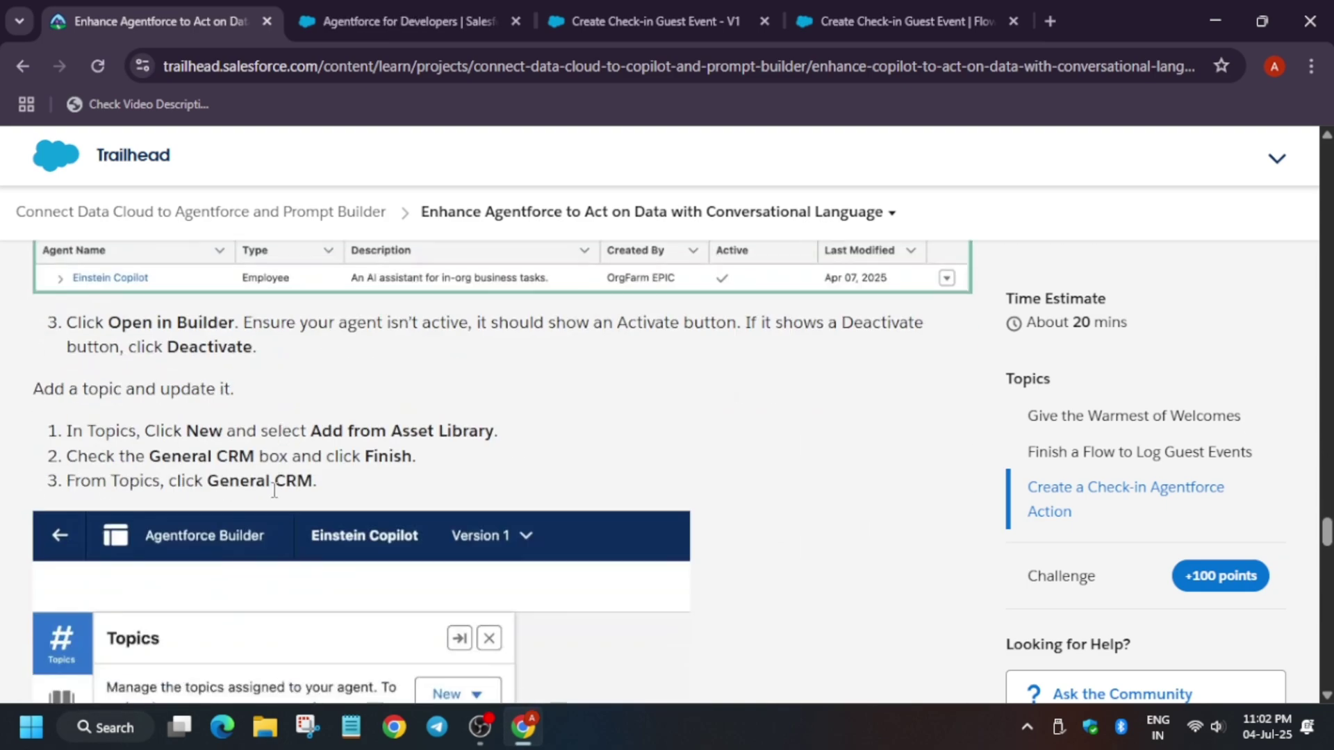
scroll(258, 525, "up", 20)
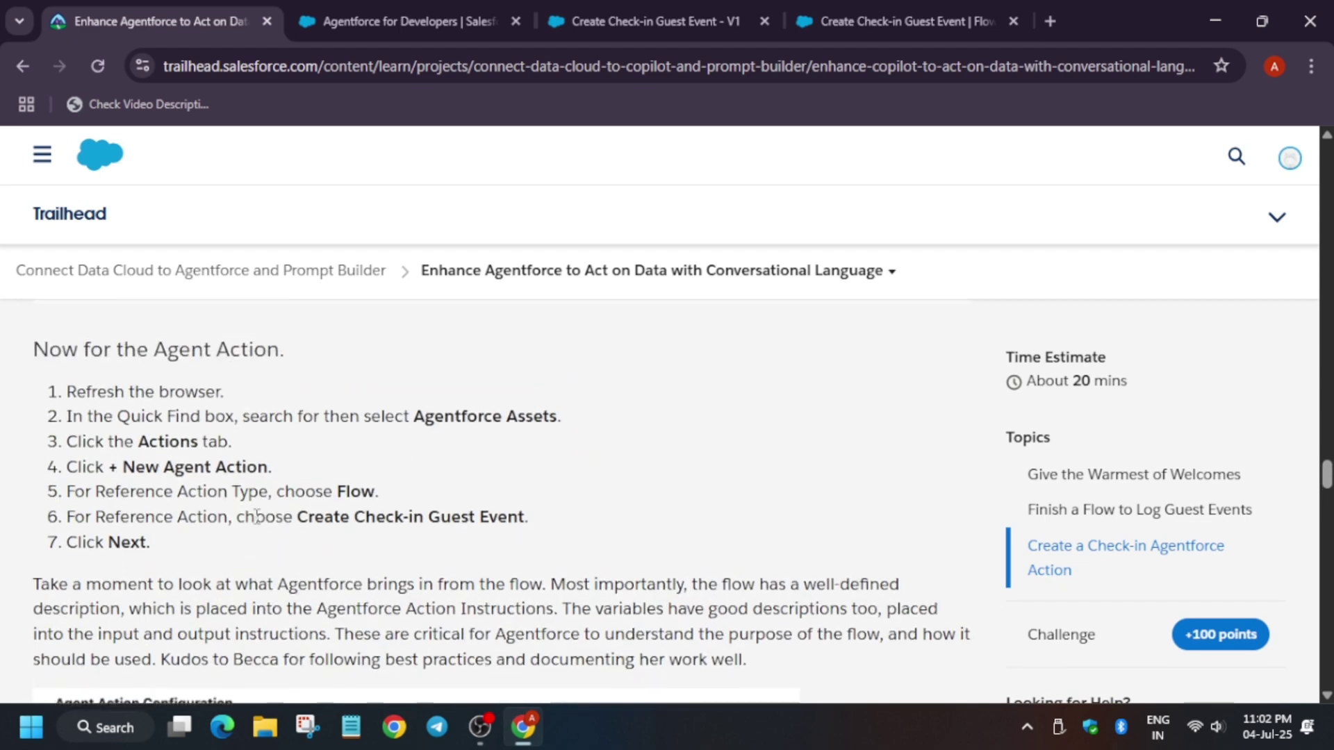
scroll(257, 516, "down", 8)
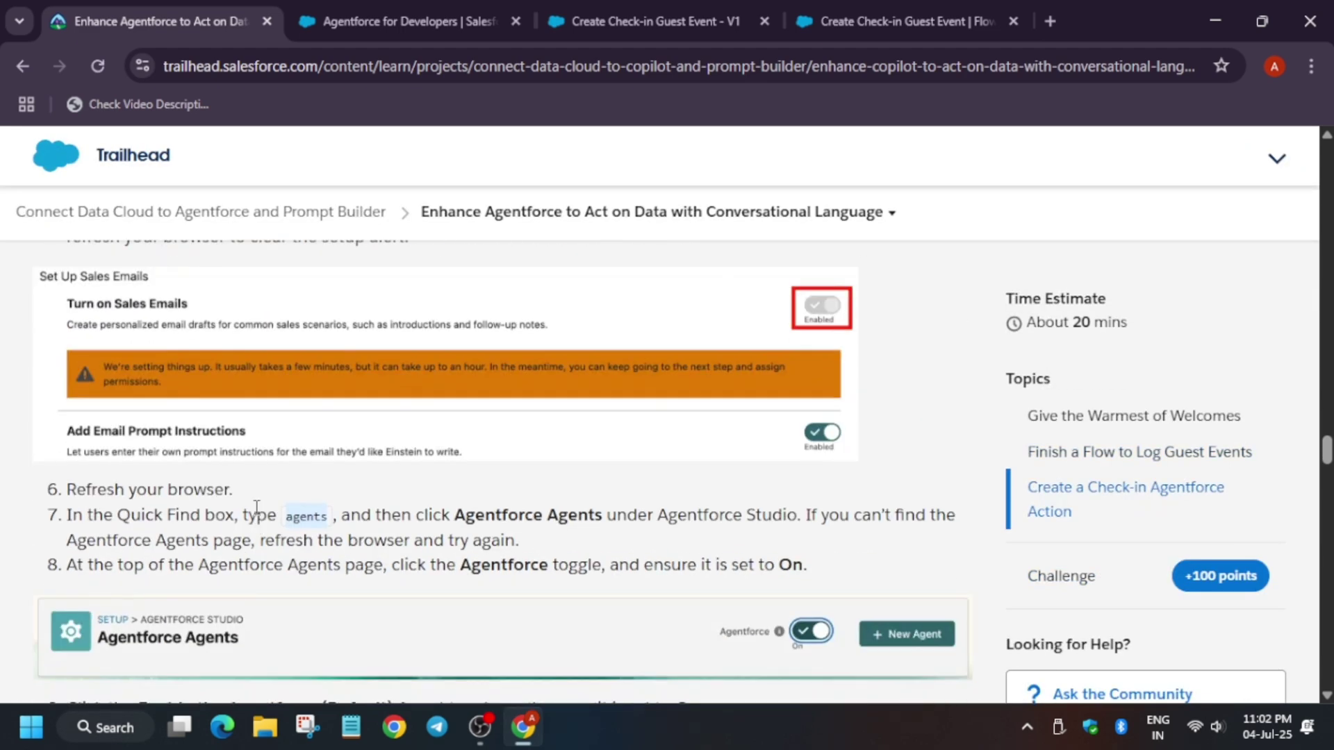
Open the Agentforce Agents page by searching Setup for agents, and turn on Agentforce.
left_click(459, 18)
left_click(148, 263)
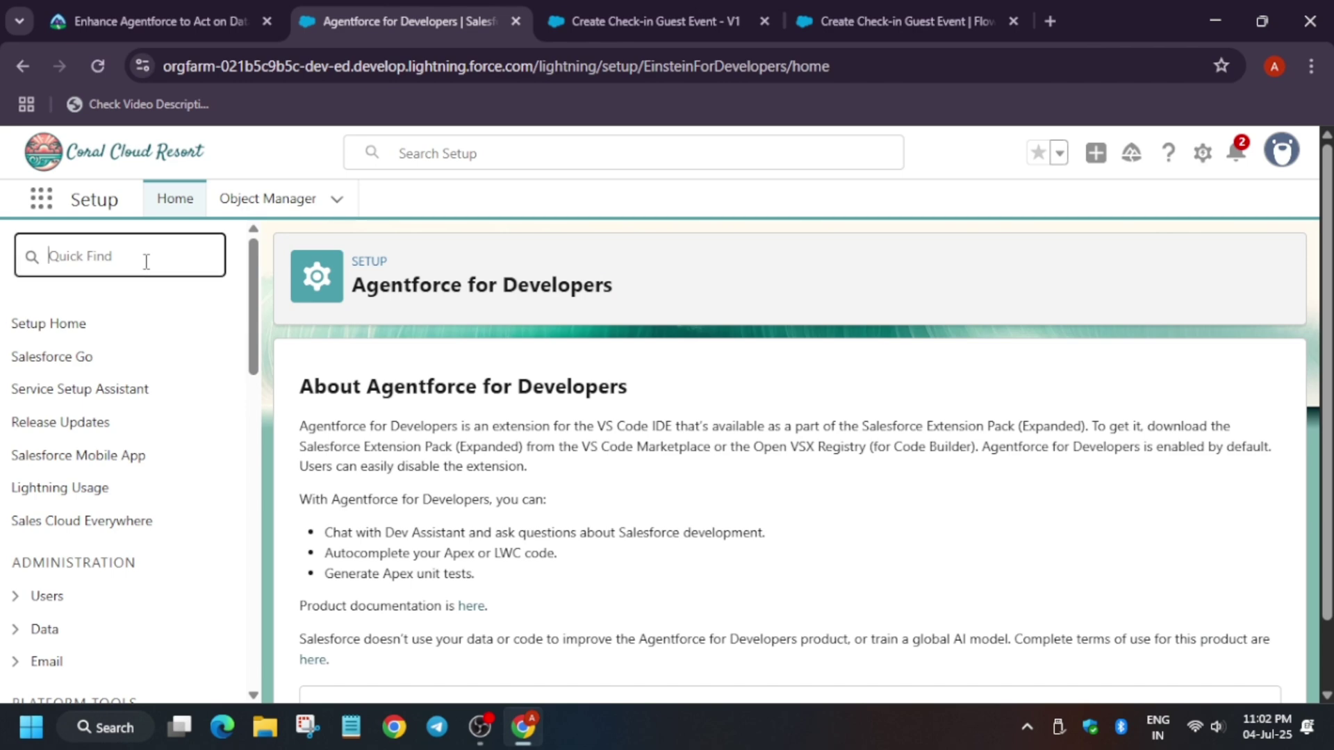
type("agents")
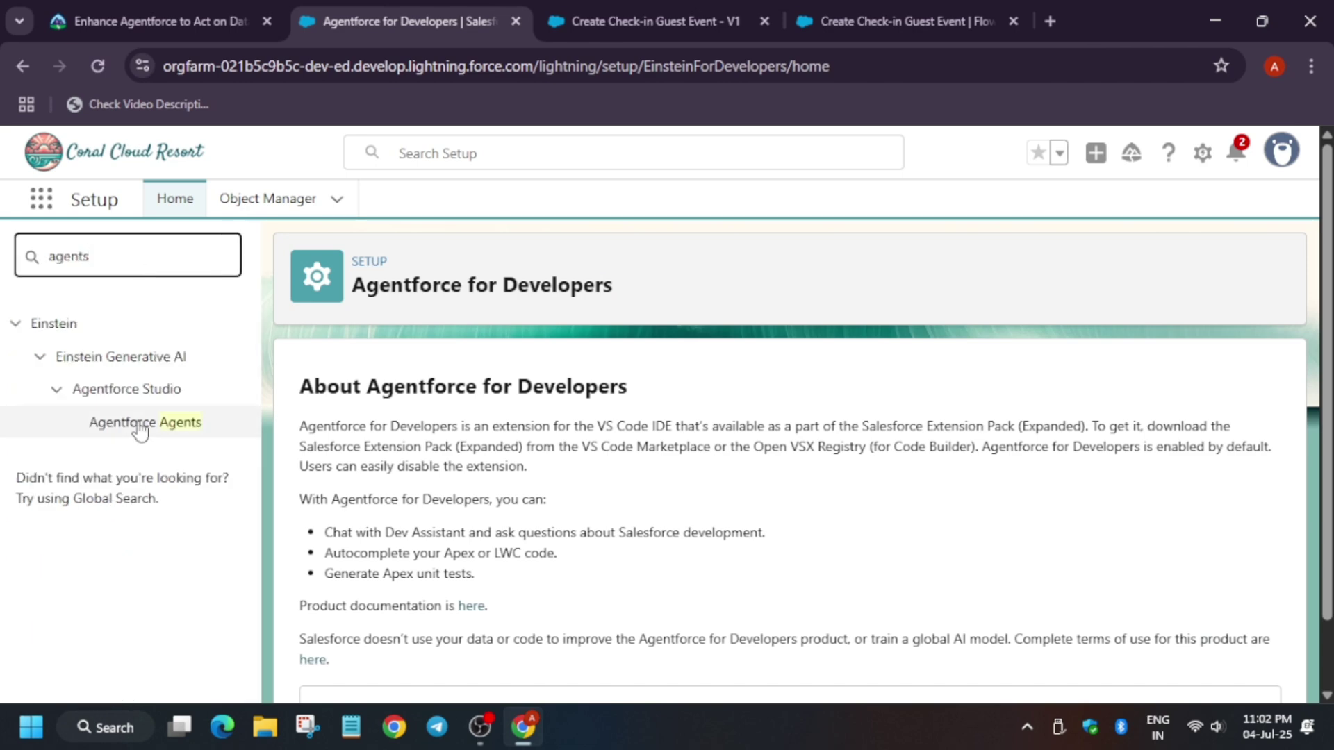
left_click(132, 424)
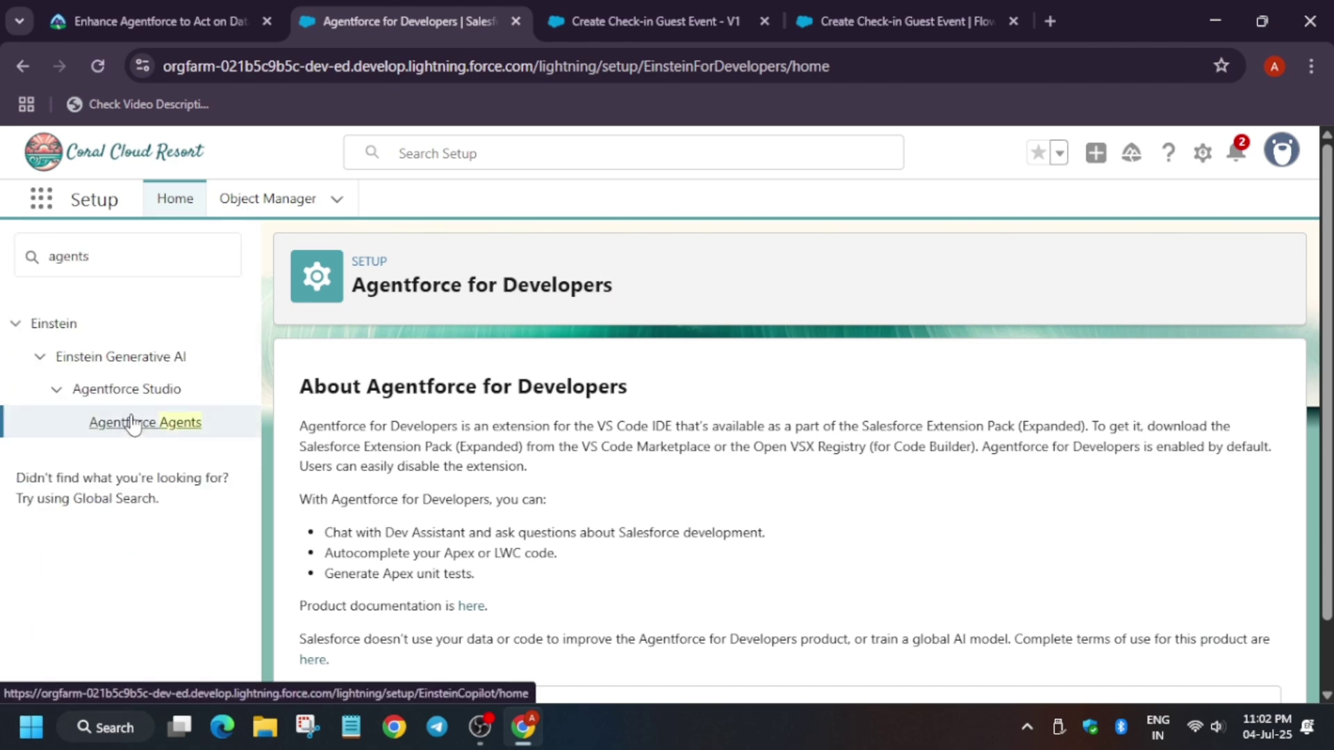
left_click(133, 423)
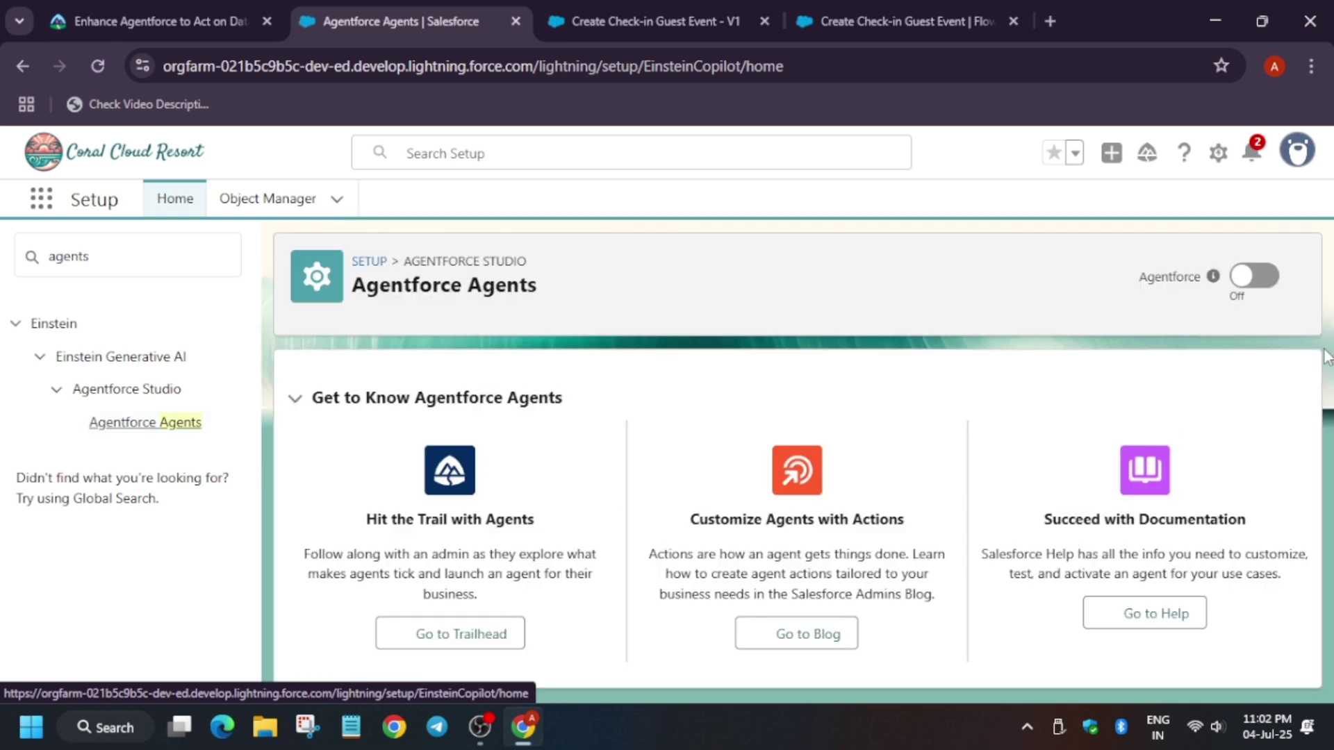
left_click(1254, 276)
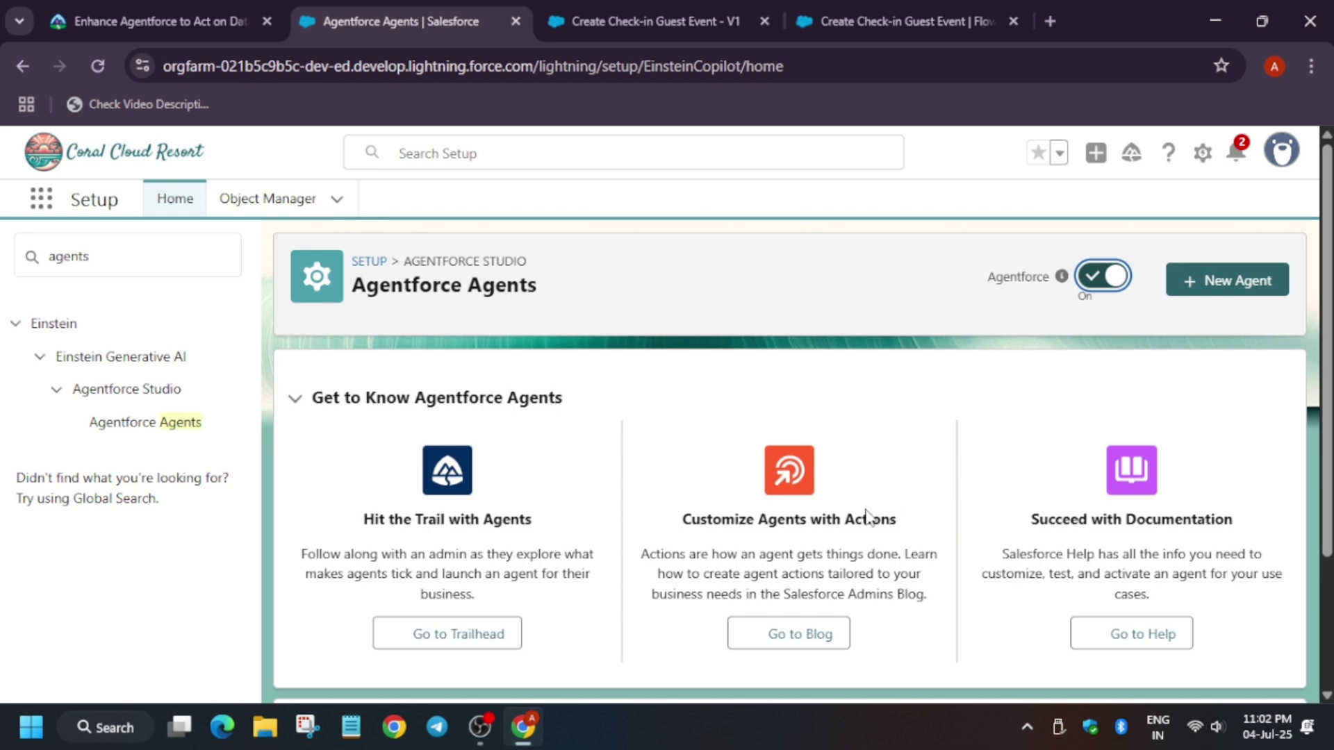
Copy the term Agentforce Assets from Trailhead's Agent Action instructions and search for it in Setup's Quick Find.
left_click(149, 20)
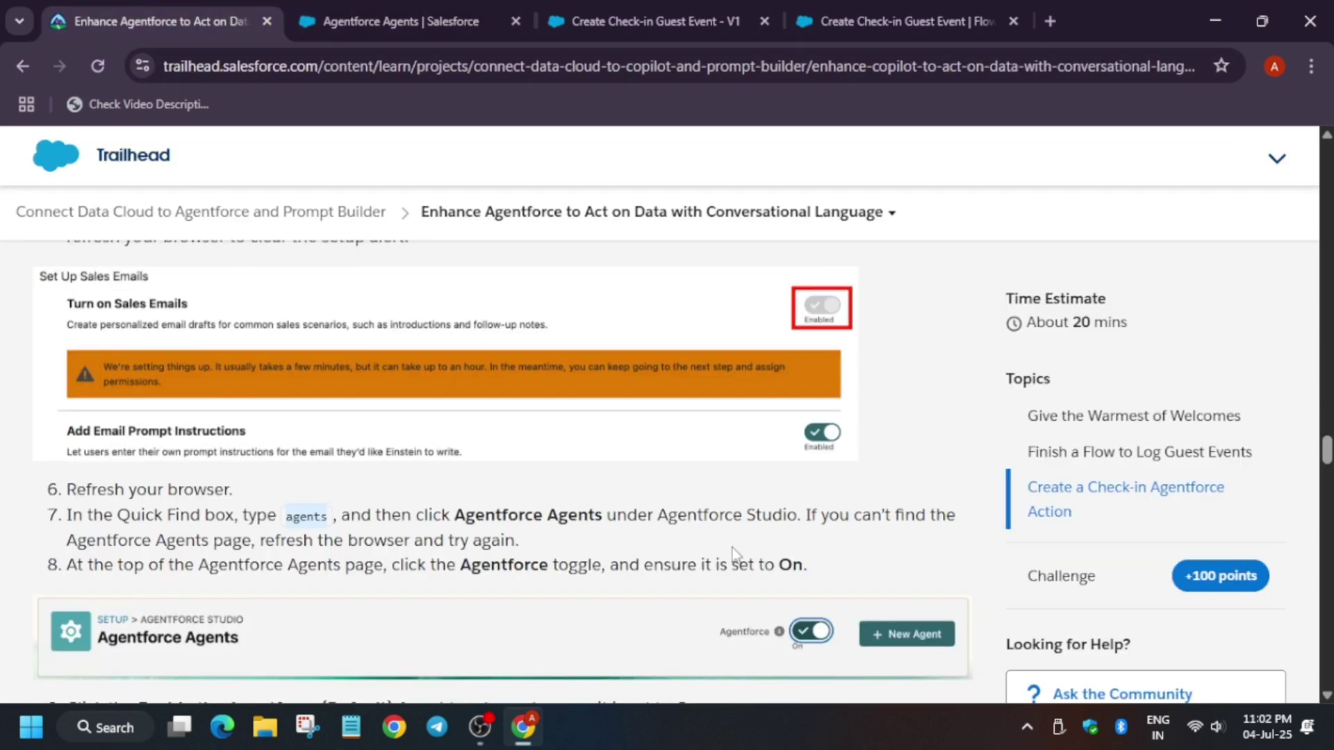
scroll(118, 532, "down", 5)
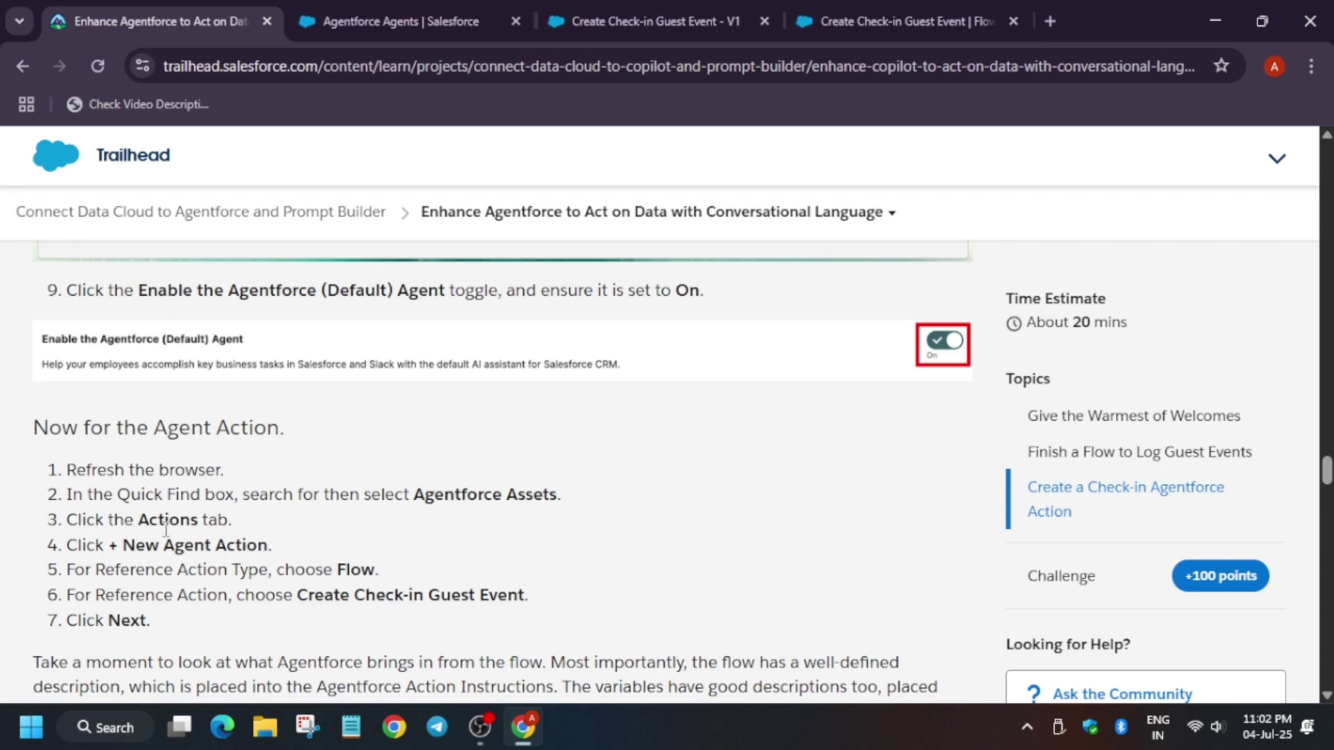
left_click_drag(414, 495, 550, 504)
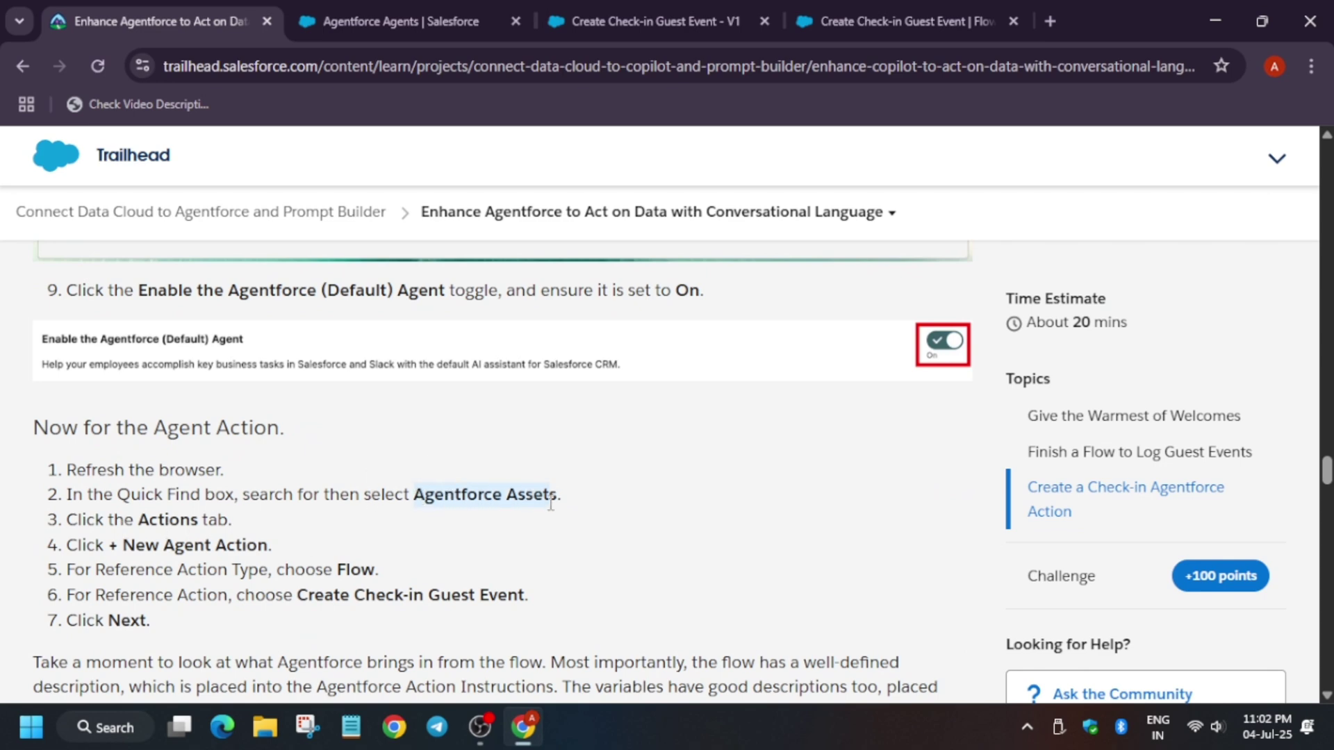
left_click(386, 19)
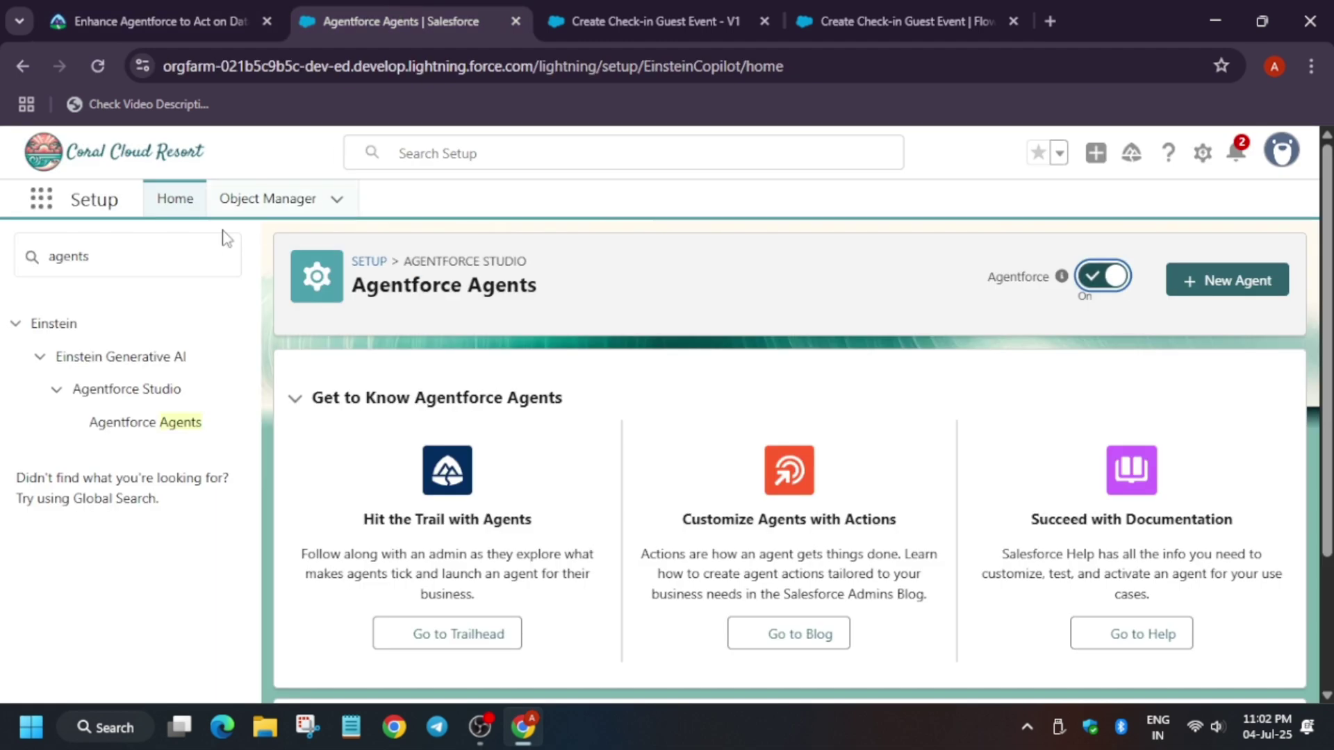
double_click(141, 256)
type("Agentforce Assets")
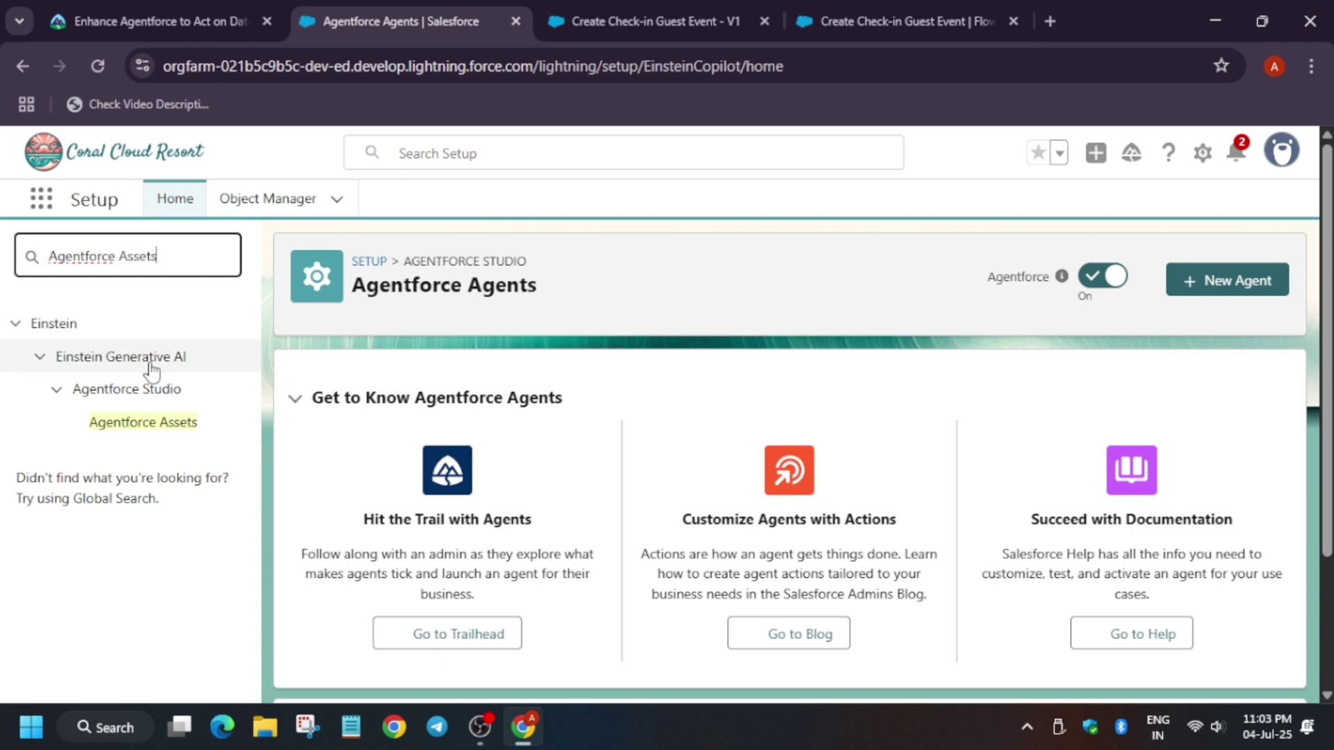
Open the Agentforce Assets page in Setup and display the library's actions, checking Trailhead's Agent Action instructions.
left_click(156, 426)
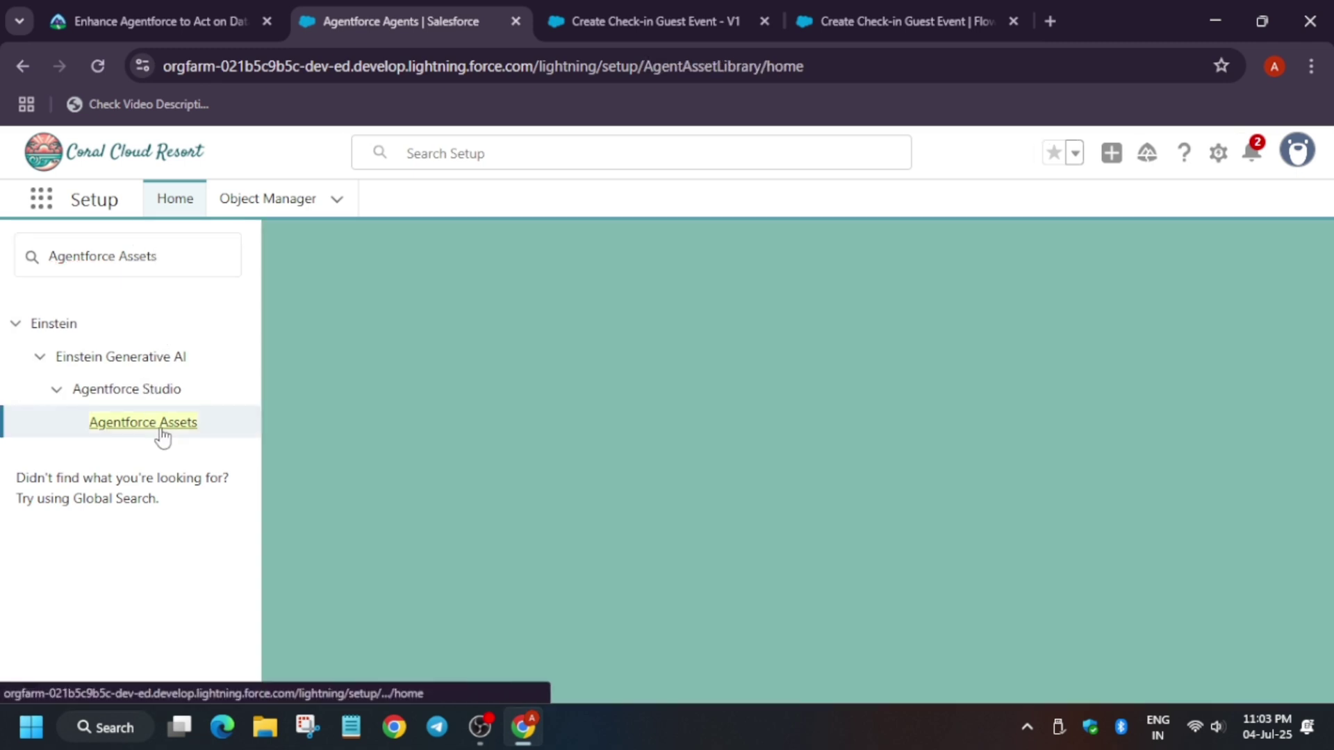
left_click(170, 17)
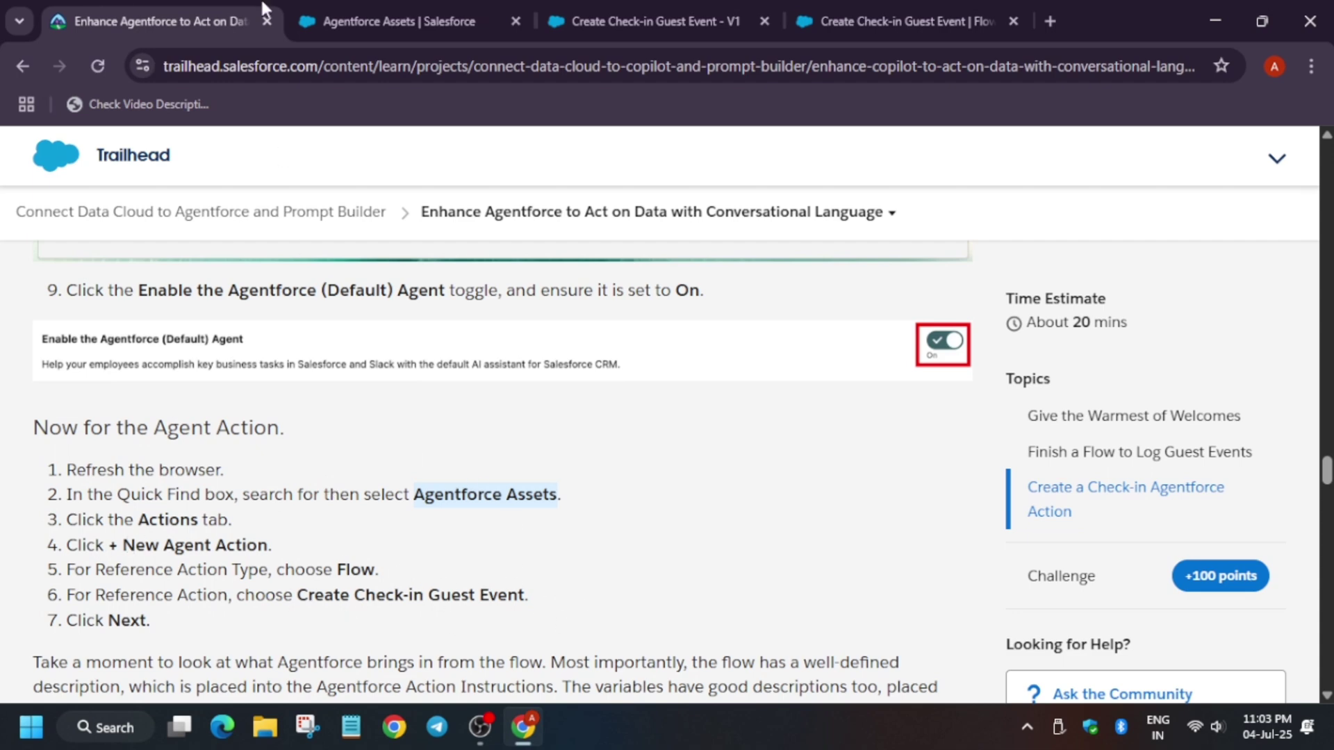
left_click(388, 35)
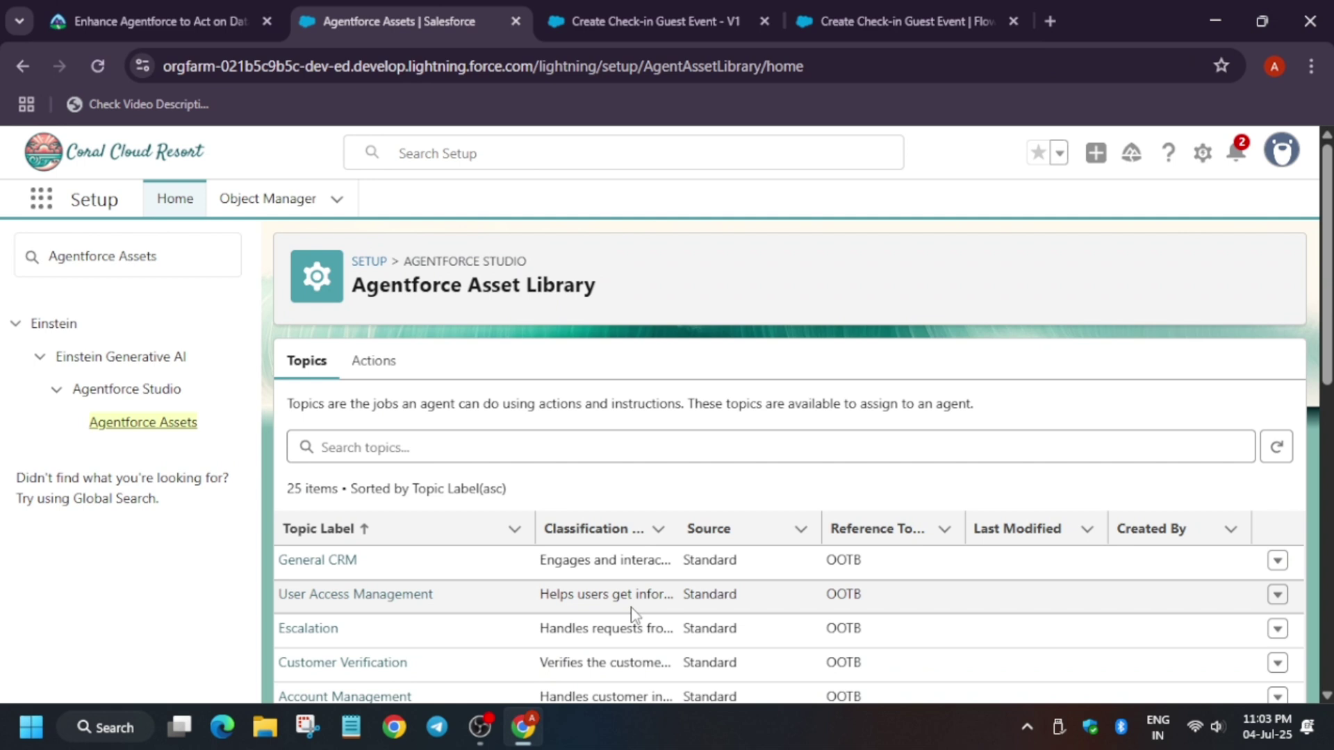
left_click(373, 362)
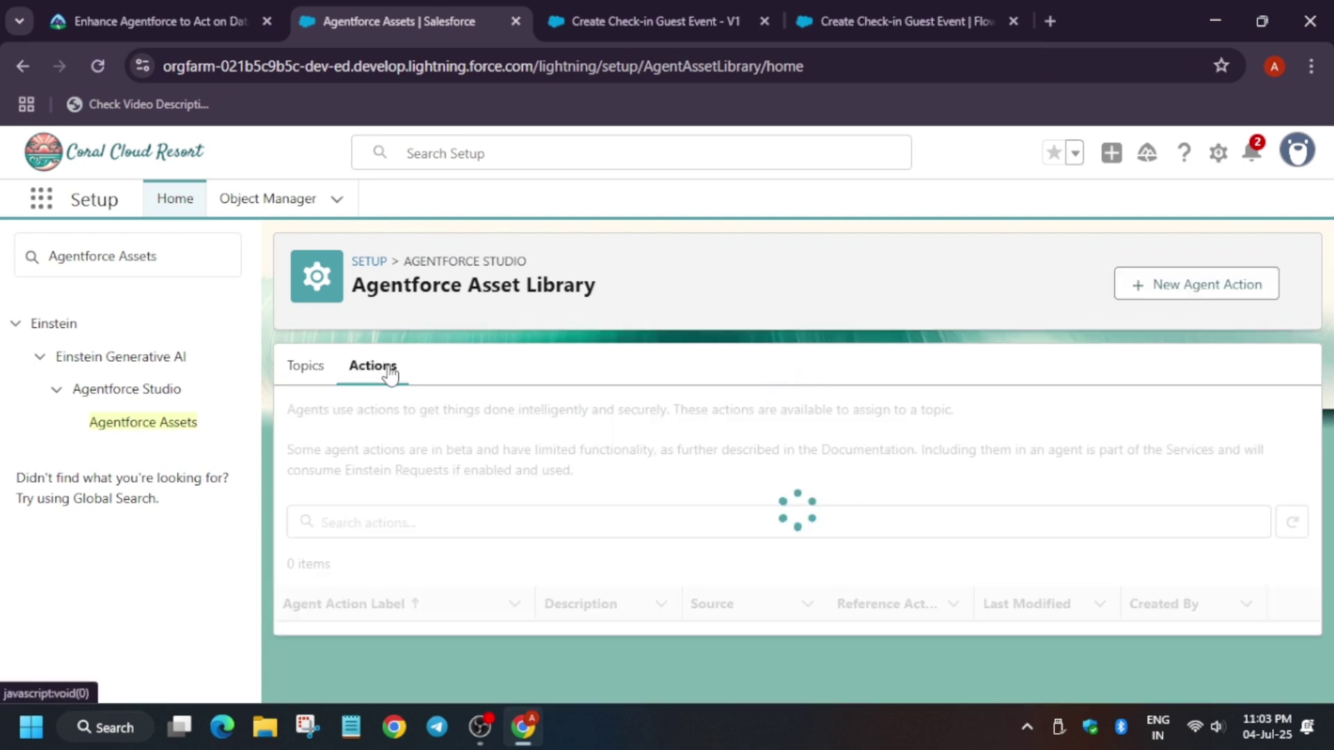
Start a new agent action with reference type Flow and reference action Create Check-in Guest Event, and proceed to its configuration.
left_click(1192, 296)
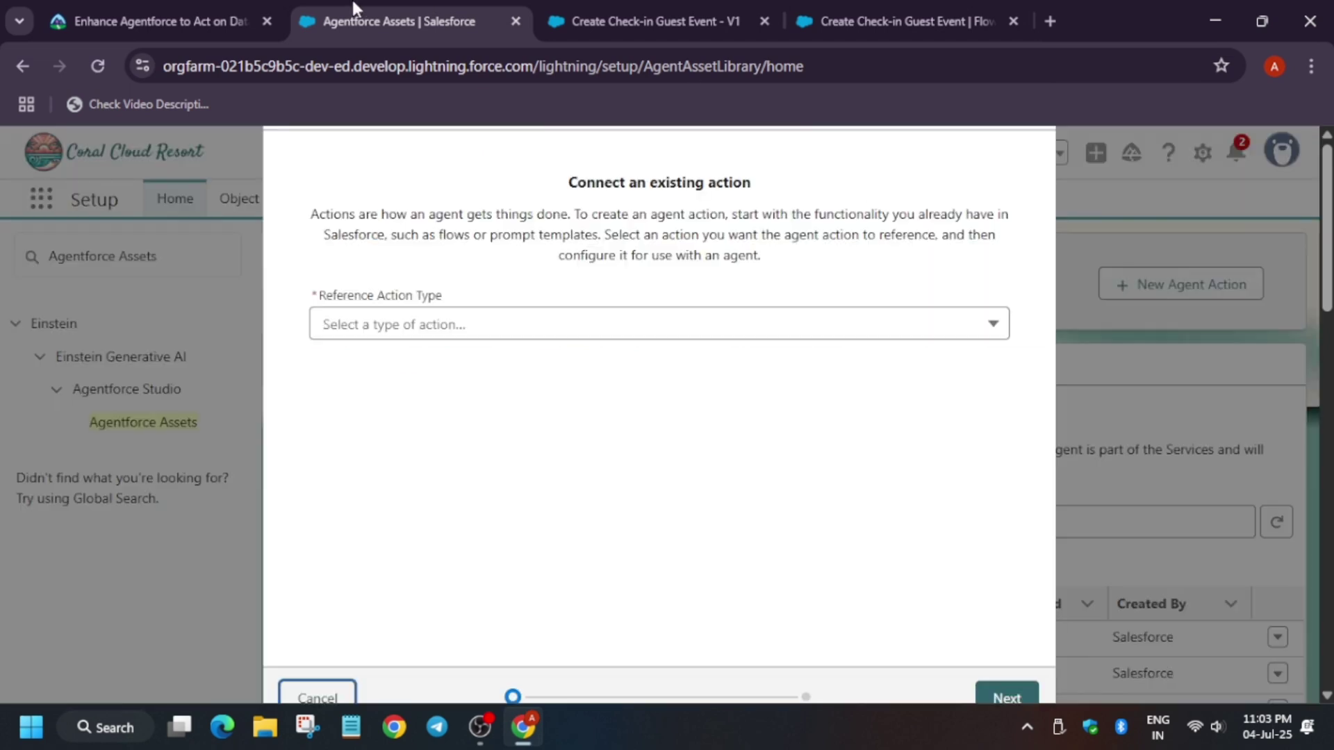
left_click(185, 17)
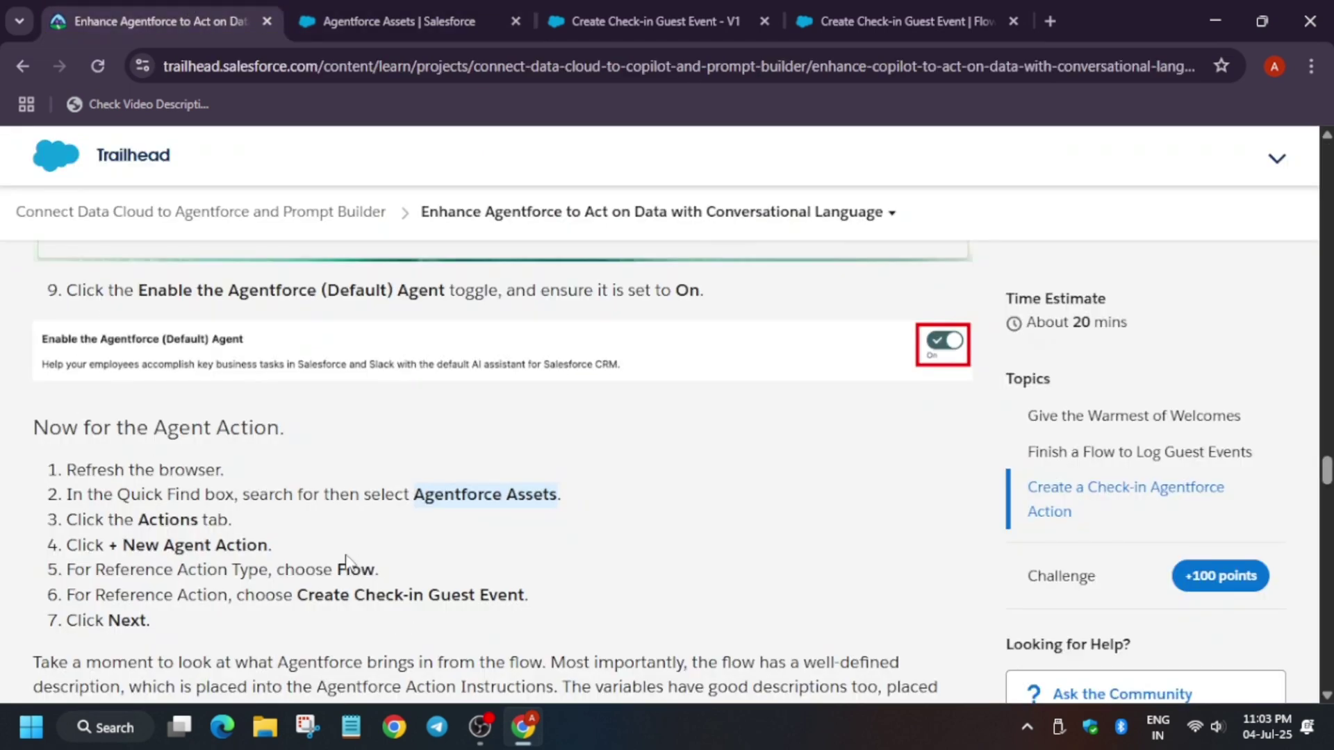
left_click(398, 17)
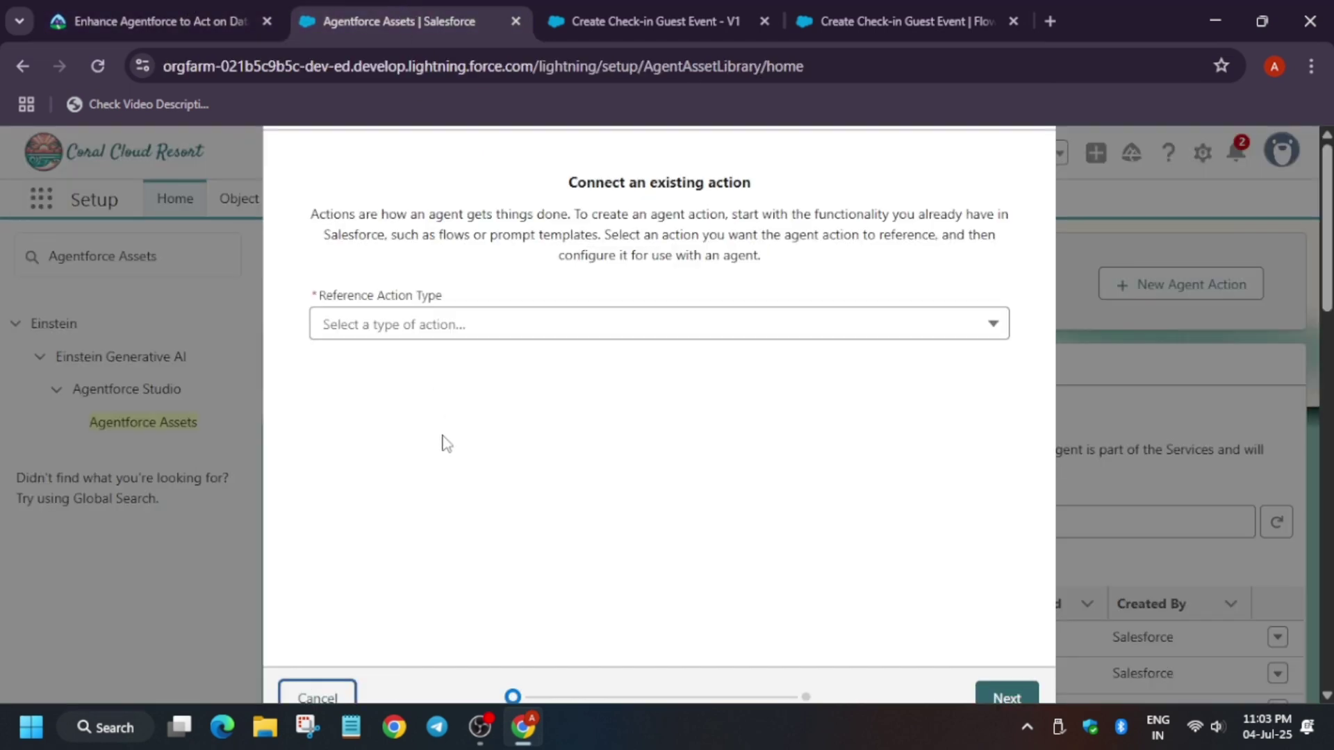
left_click(528, 336)
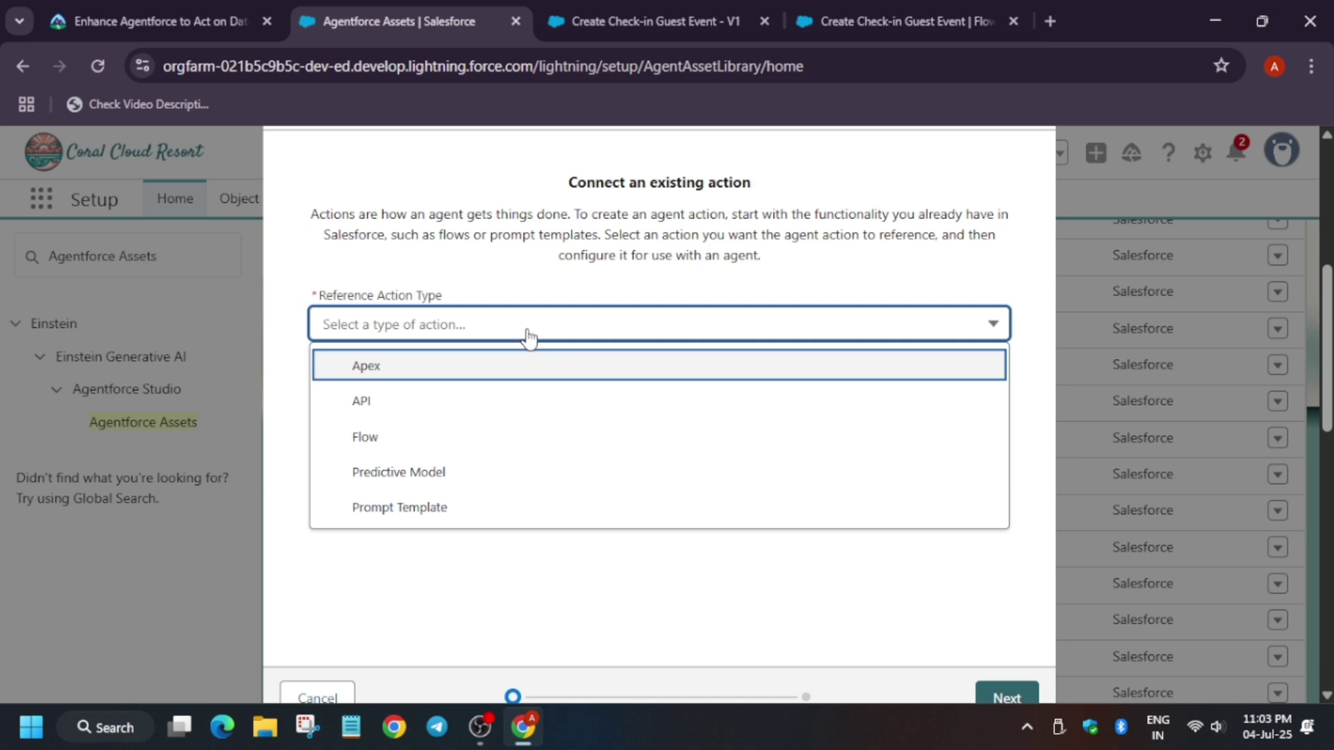
left_click(469, 441)
left_click(473, 393)
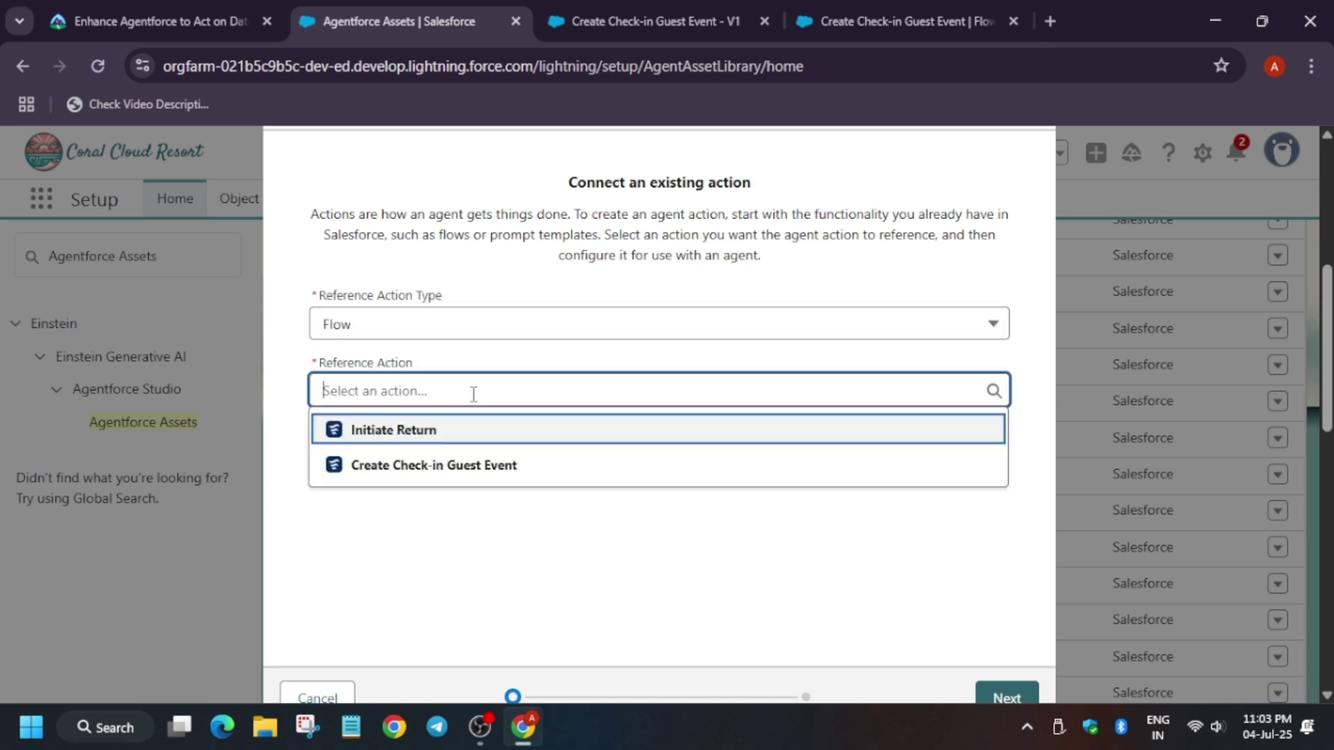
left_click(461, 459)
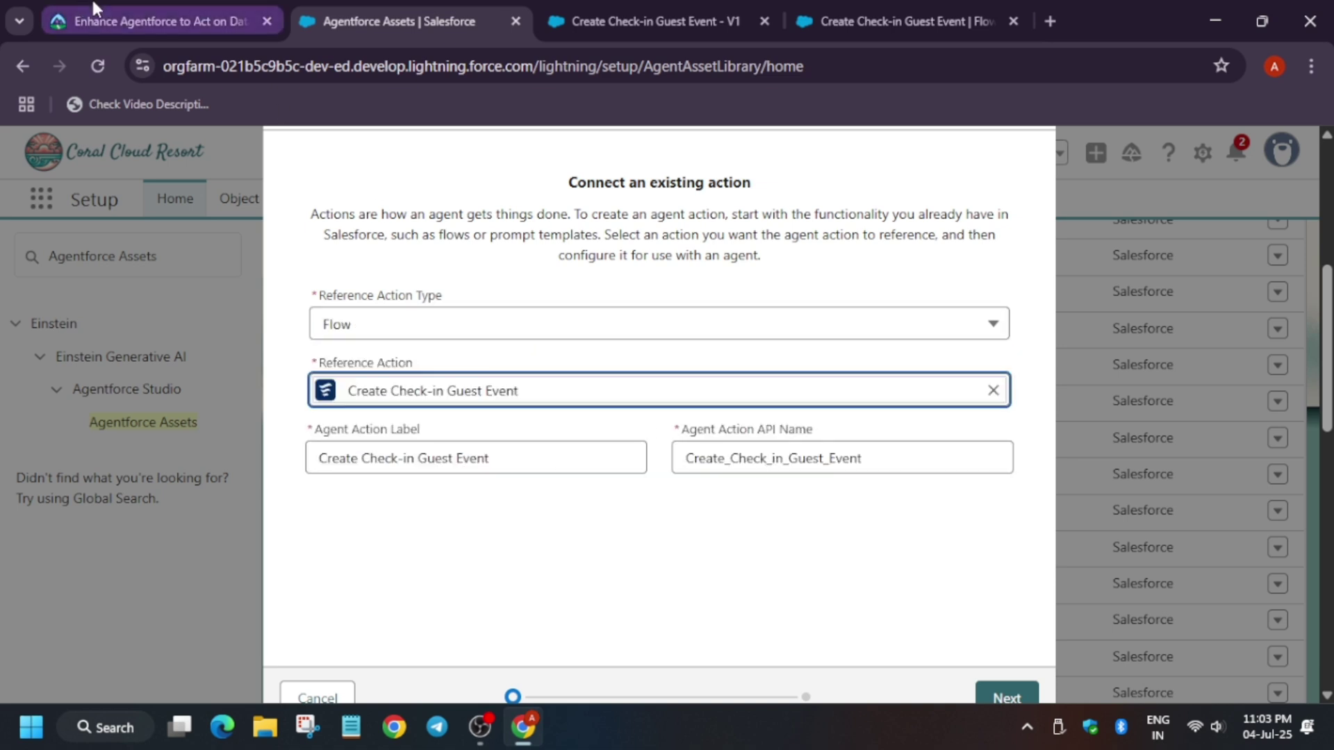
left_click(111, 21)
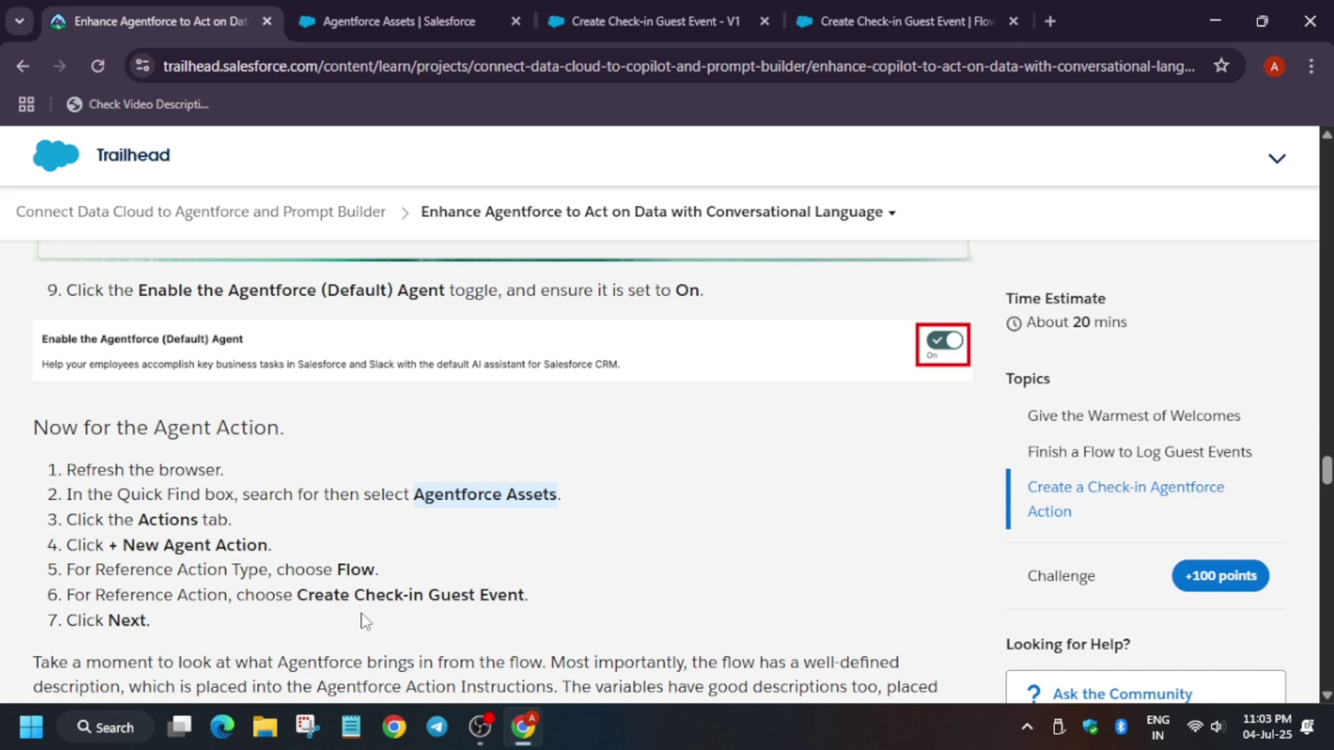
left_click(368, 10)
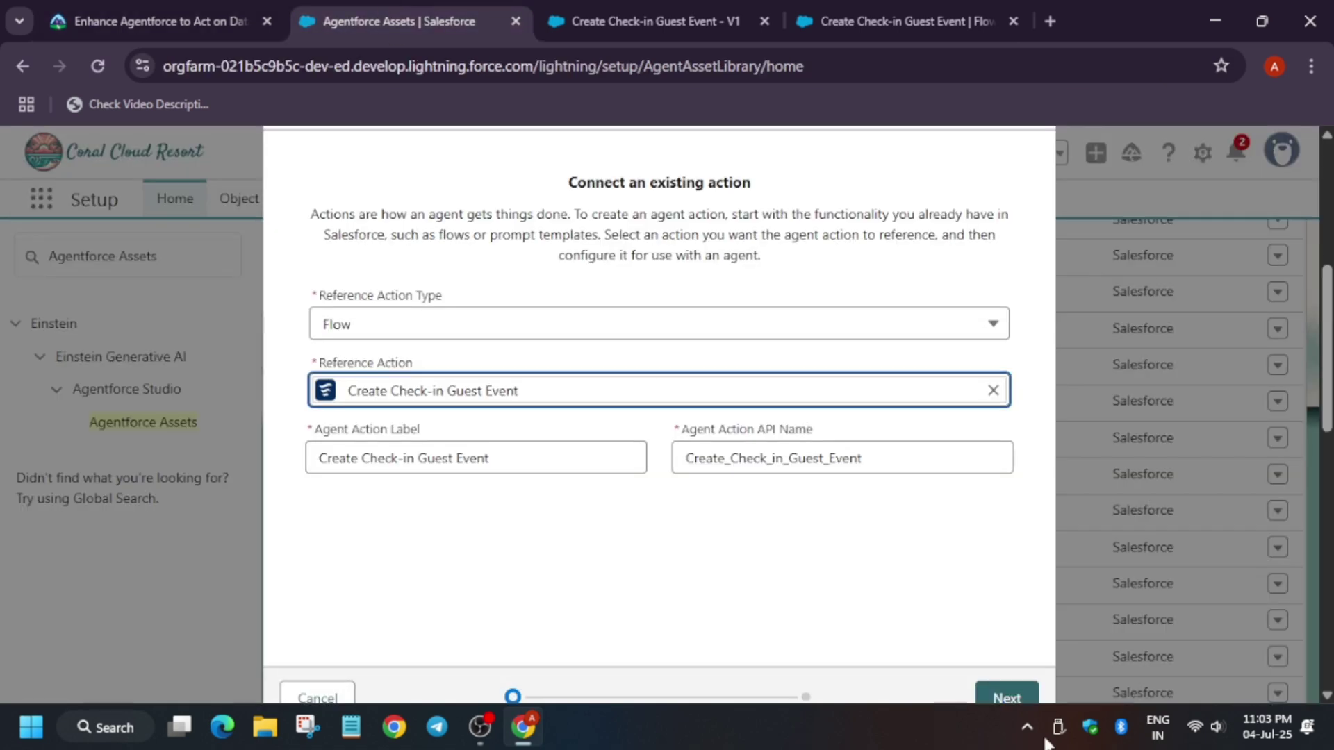
left_click(990, 700)
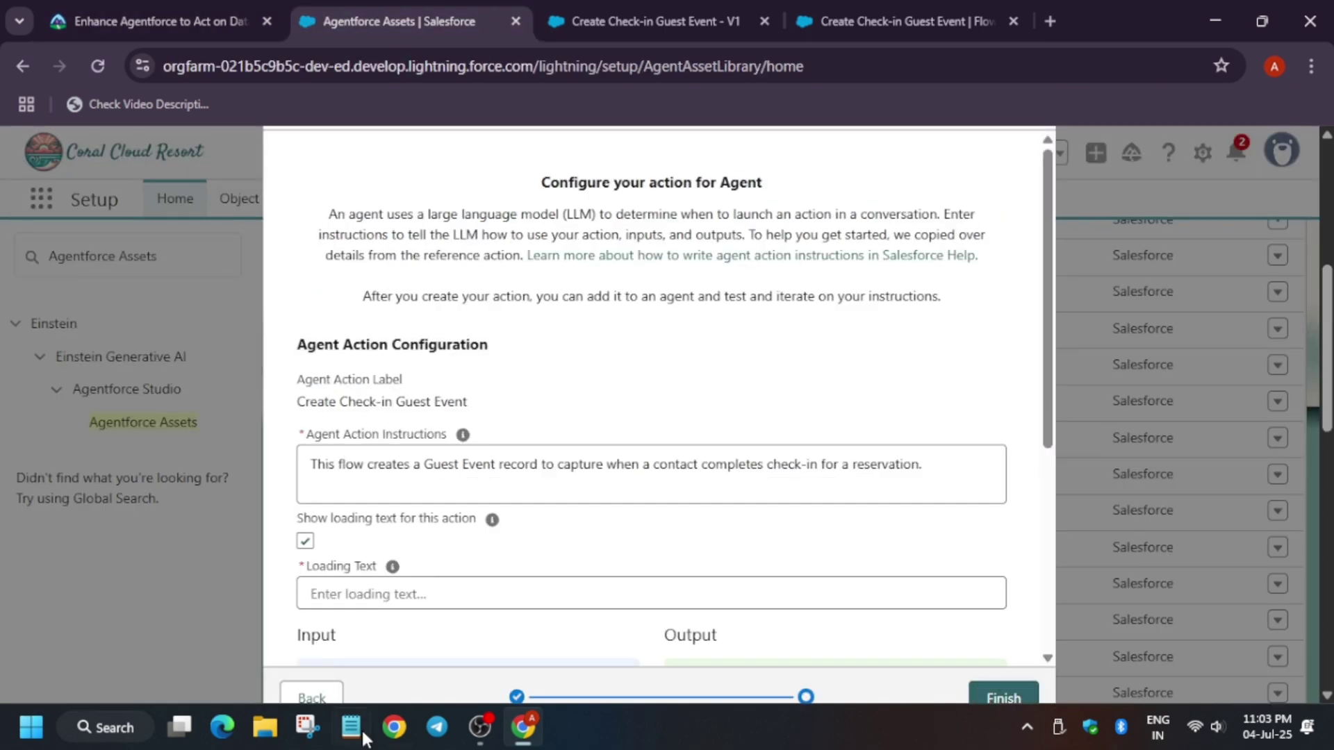
Following Trailhead's configuration instructions, require the ContactRecordID input and show the EventSummary output in conversation.
left_click(155, 8)
scroll(205, 488, "down", 5)
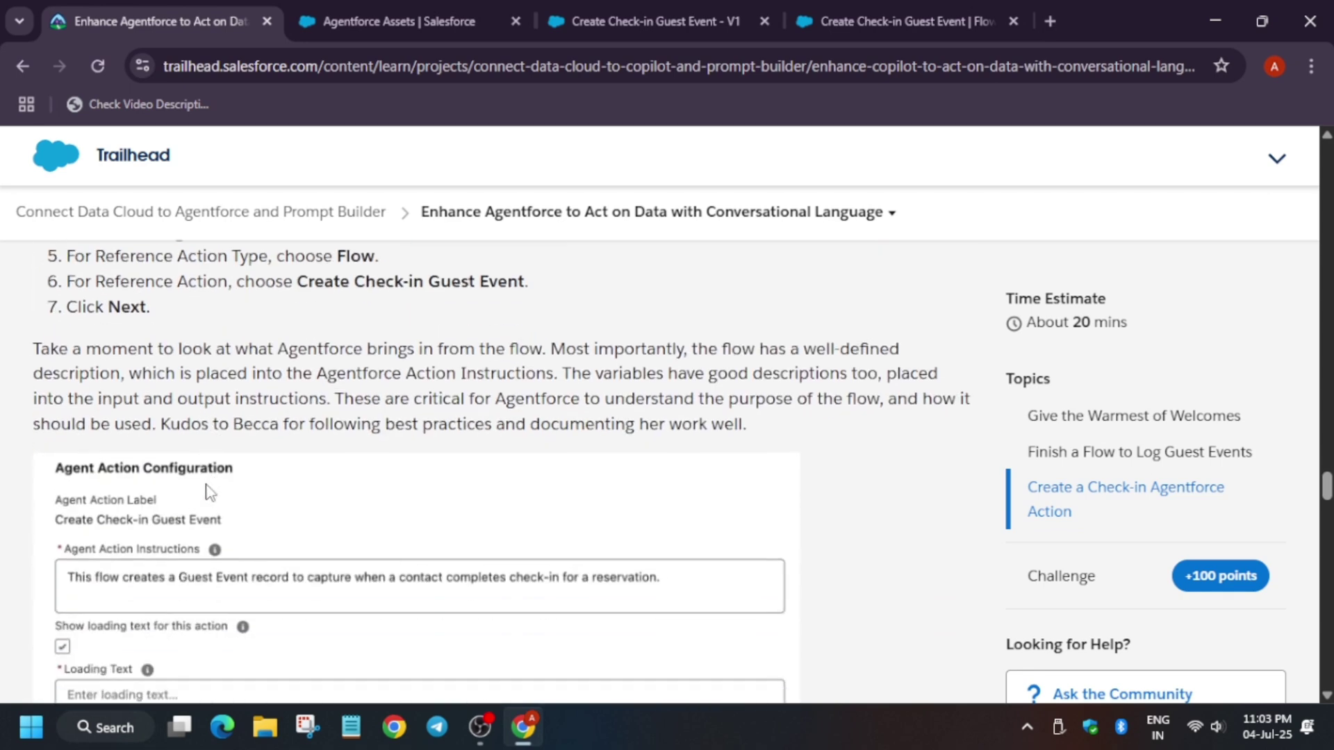
scroll(206, 488, "up", 3)
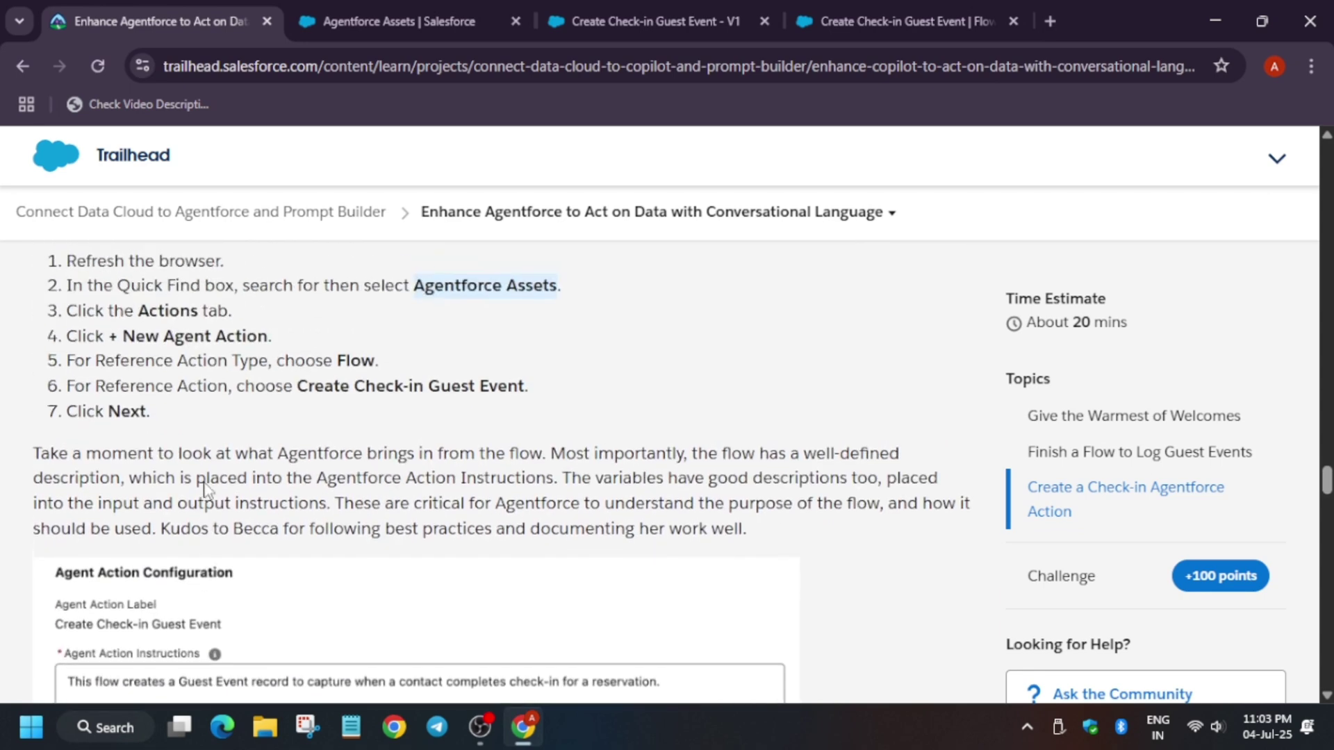
scroll(206, 485, "down", 6)
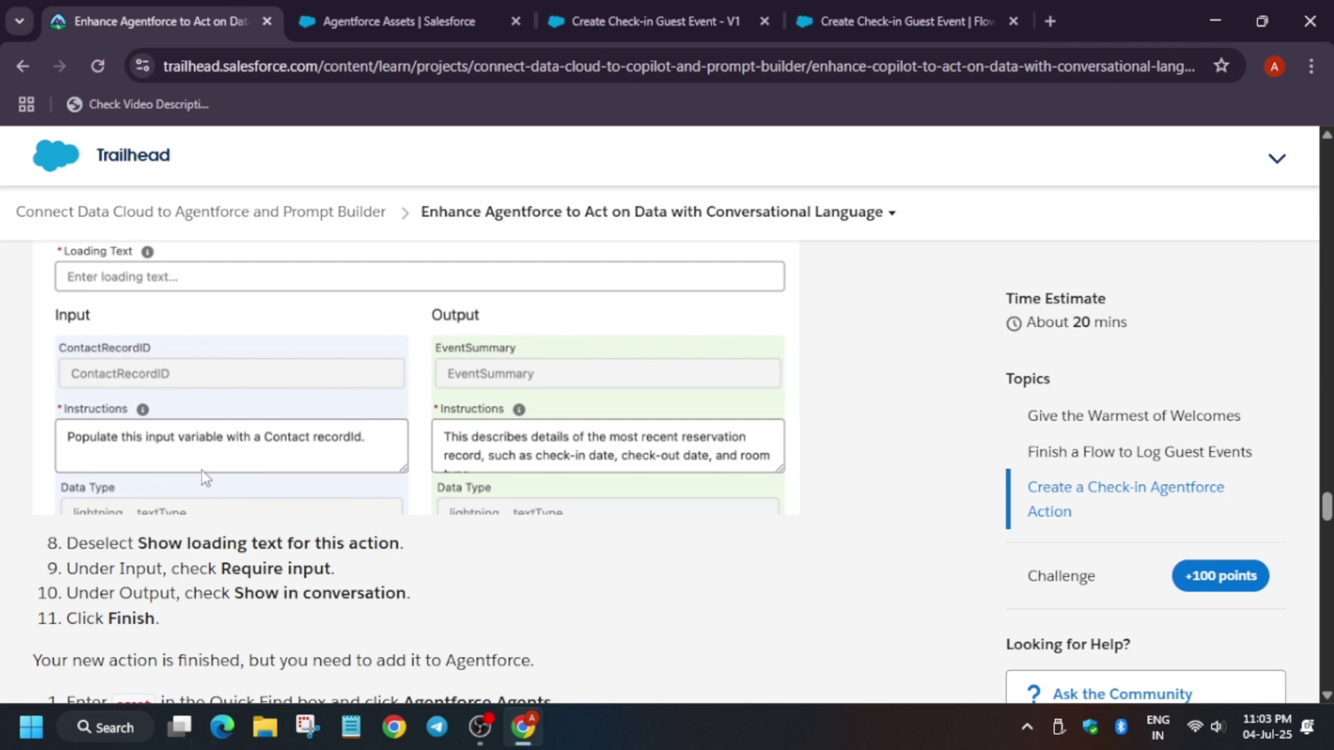
left_click(400, 20)
scroll(354, 555, "down", 5)
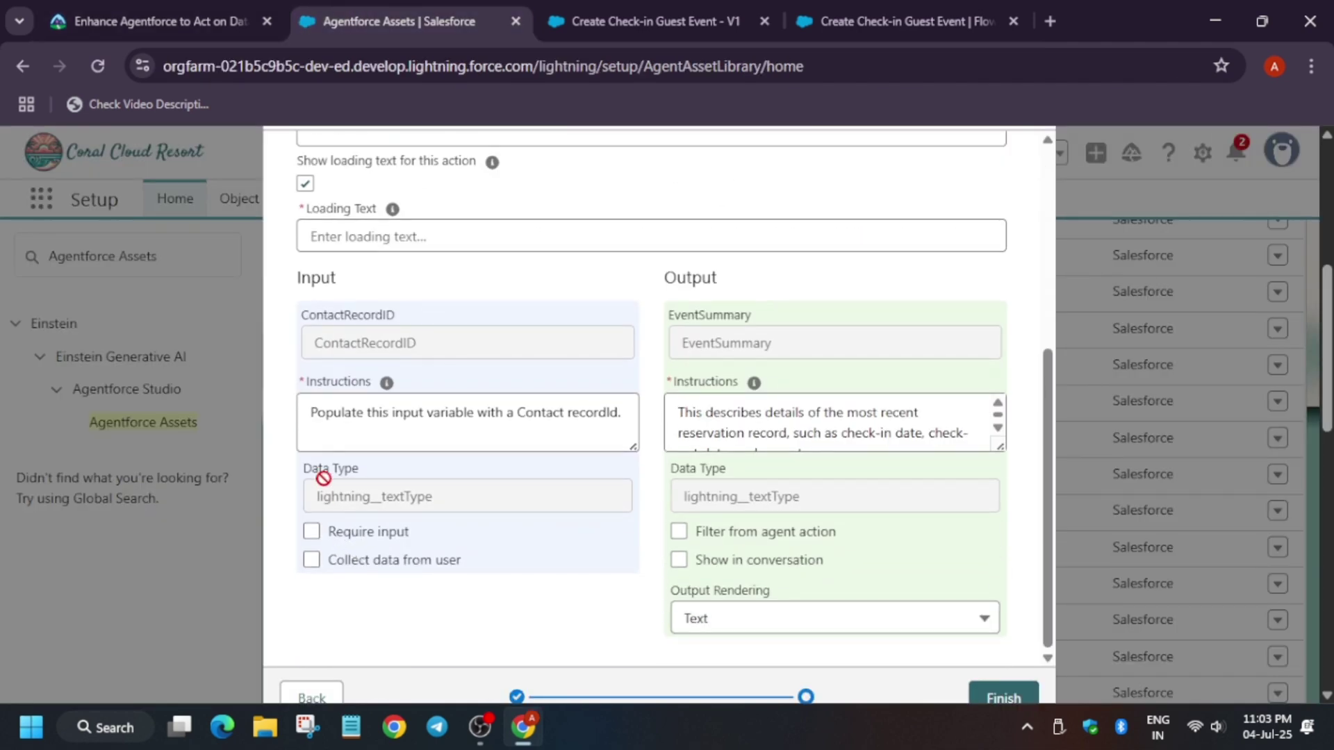
left_click(310, 534)
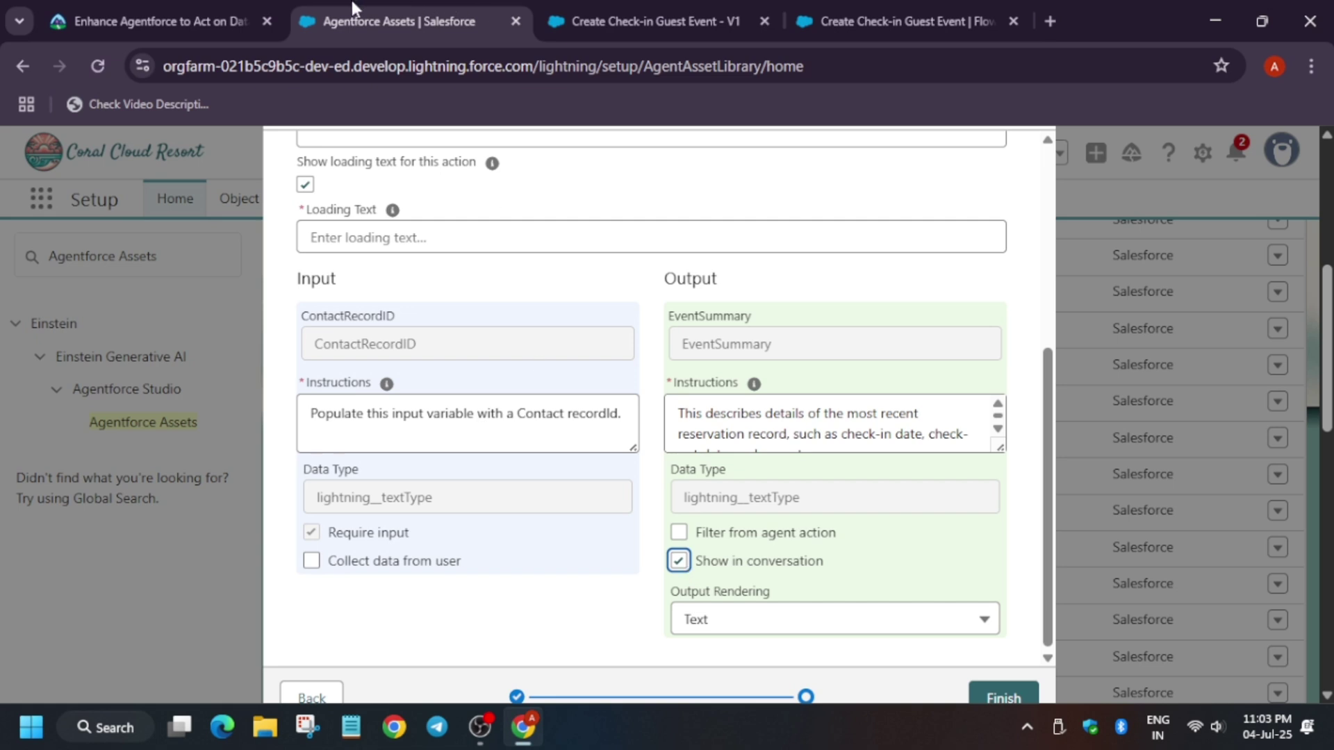
Disable the loading text for the Create Check-in Guest Event action, recheck Trailhead's settings, and finish the action.
left_click(206, 9)
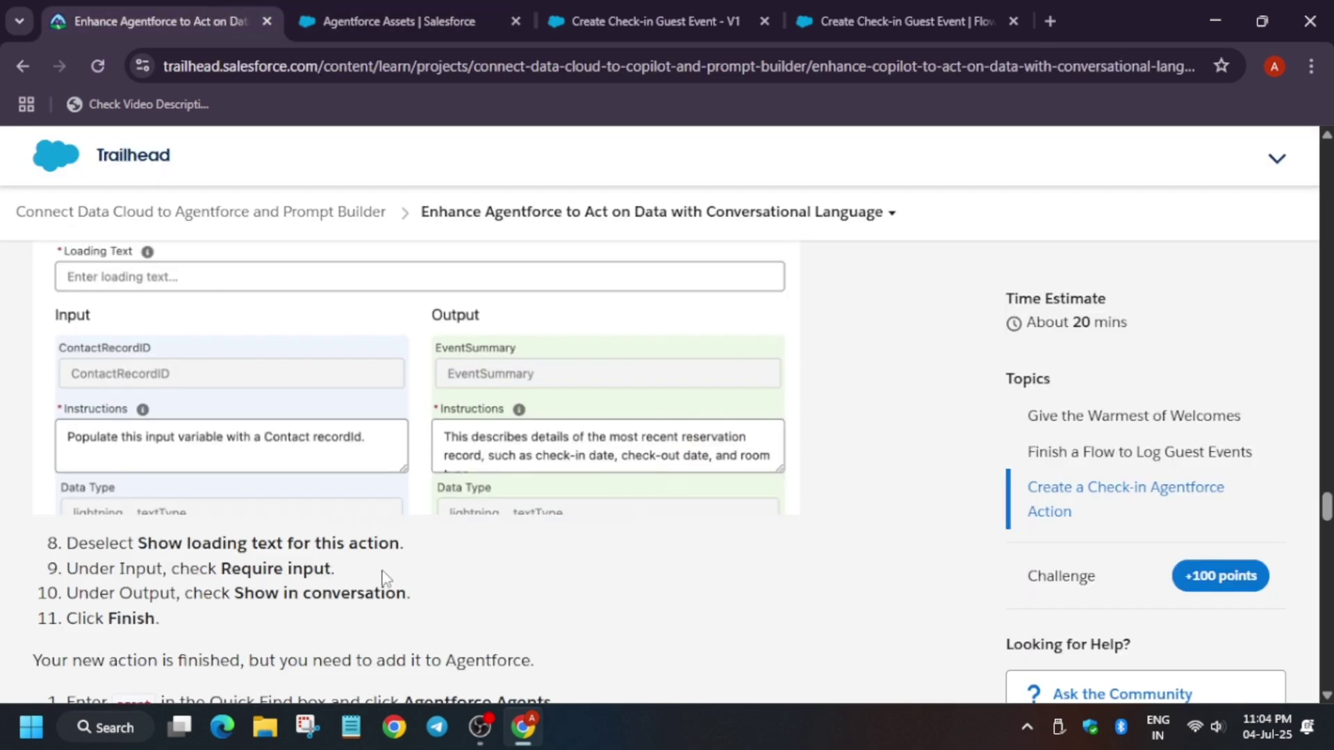
left_click(372, 10)
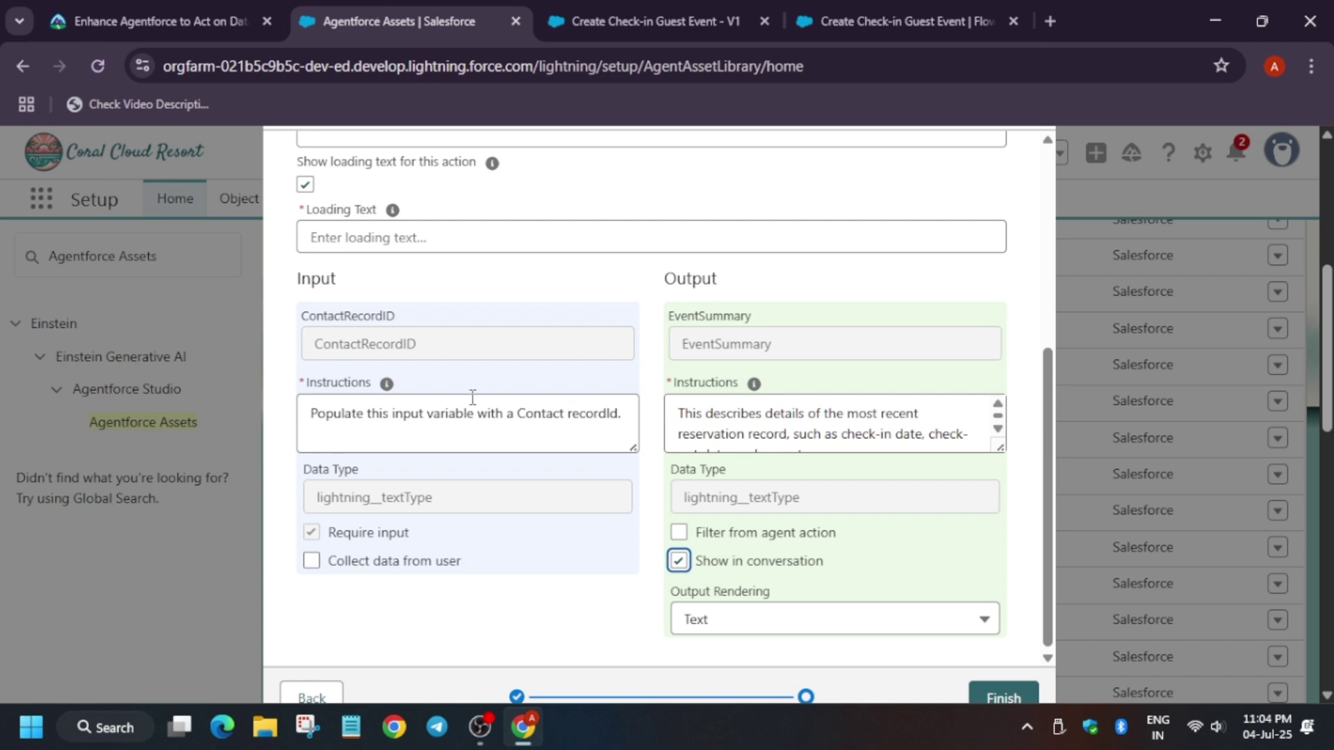
scroll(378, 500, "up", 3)
left_click(306, 393)
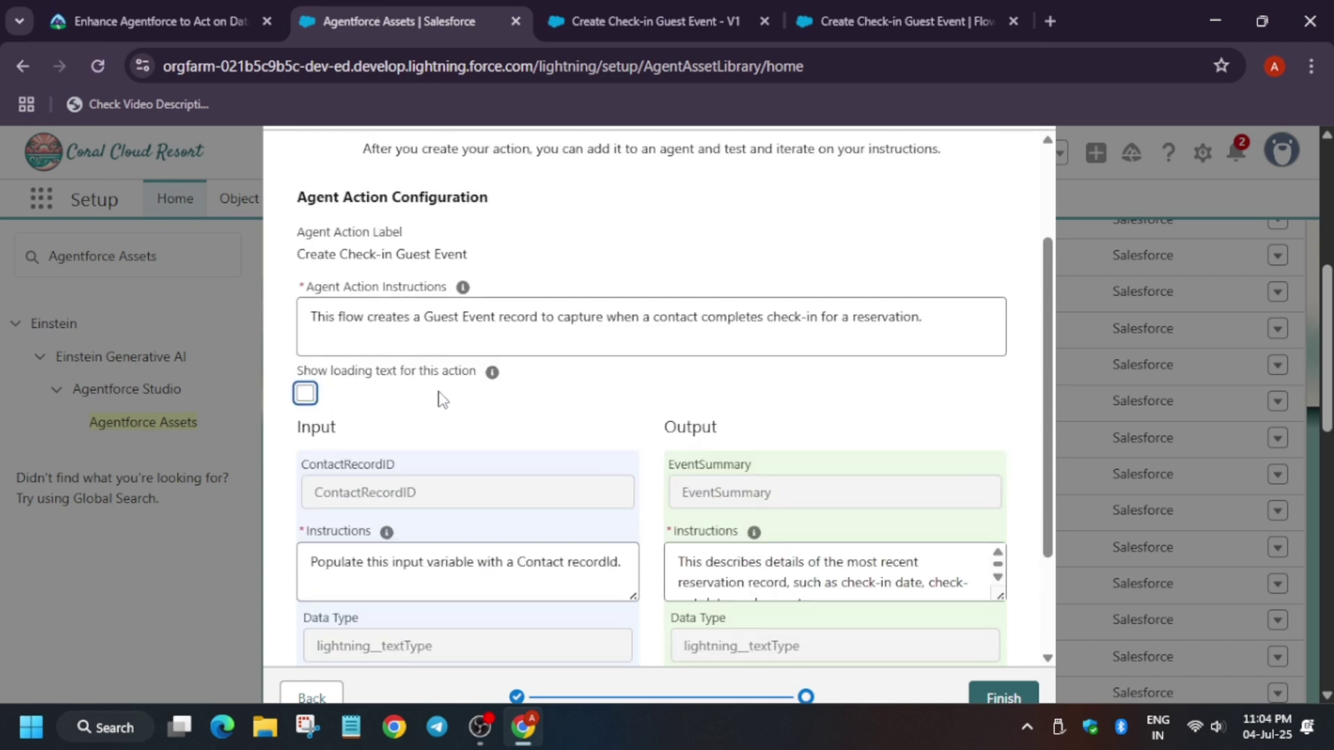
scroll(441, 399, "down", 2)
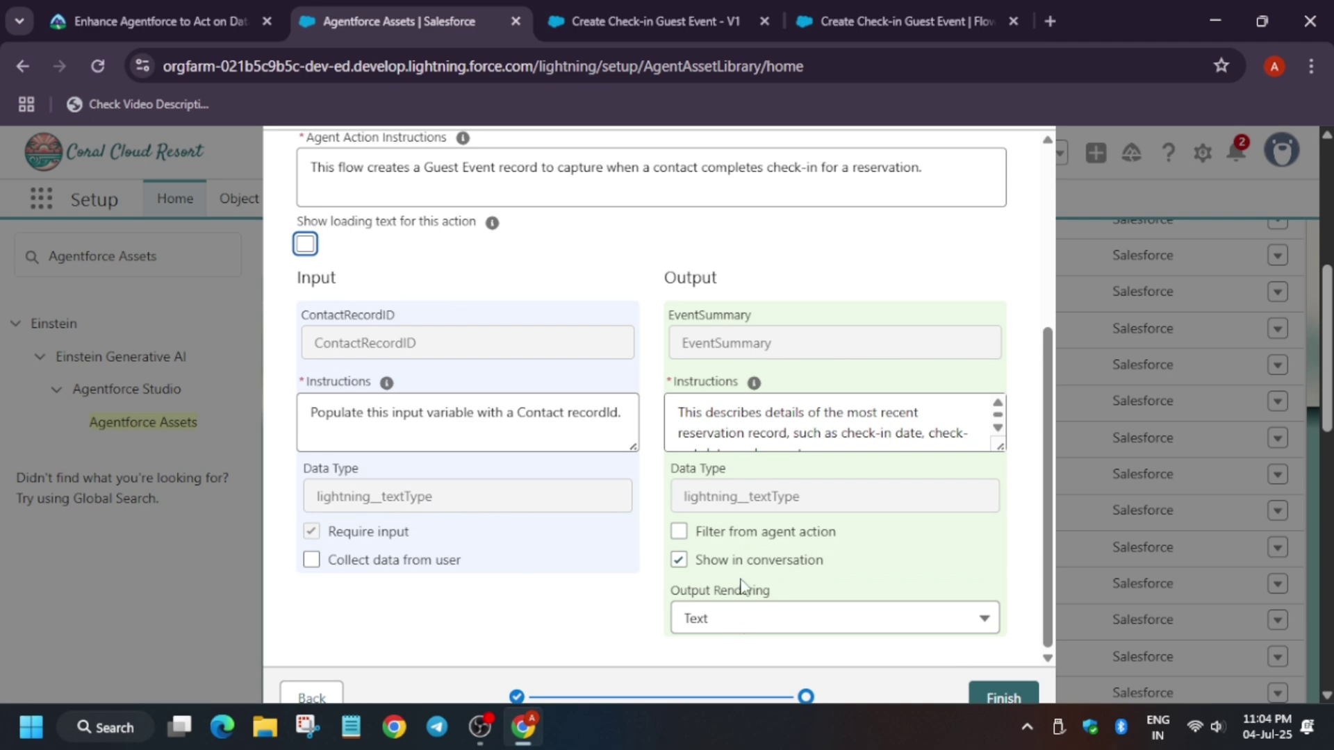
left_click(174, 21)
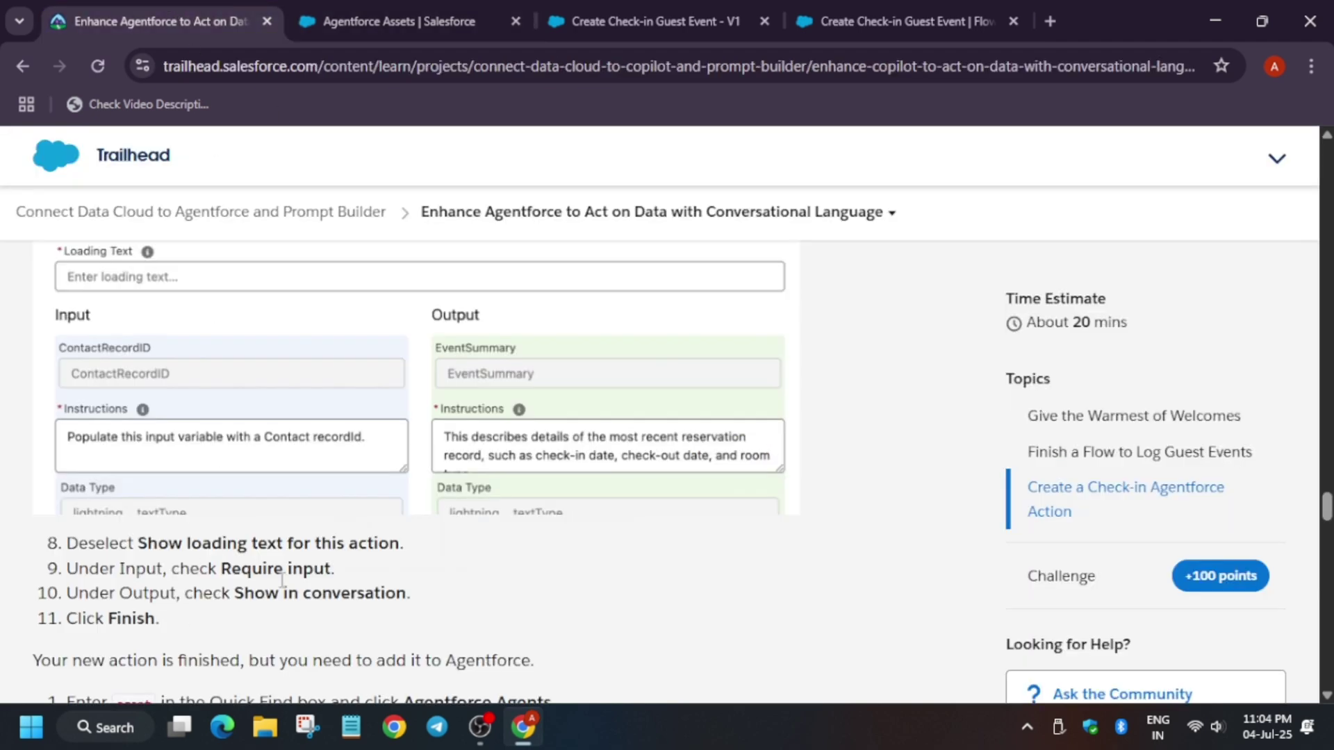
left_click(392, 21)
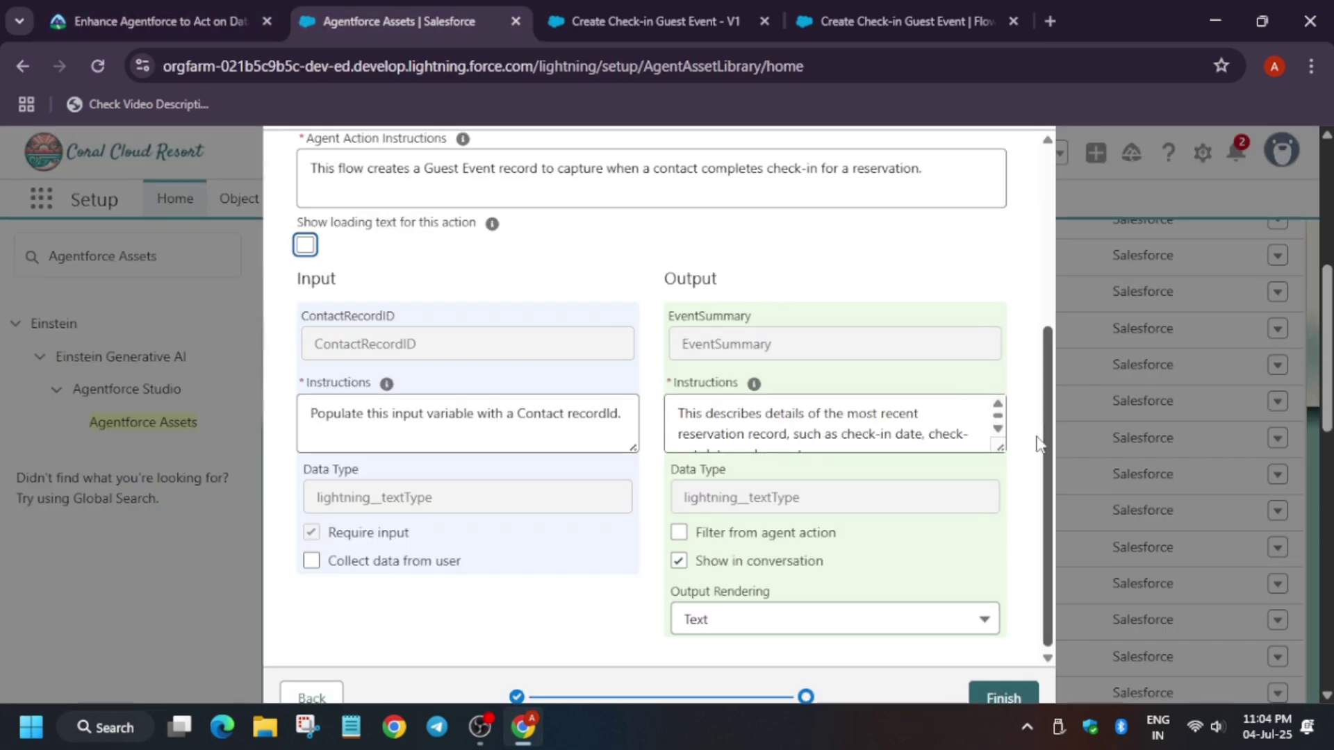
left_click(1000, 696)
Go through Trailhead's remaining instructions, verify the step to earn 100 points, and dismiss the assessment dialog.
left_click(175, 10)
scroll(204, 514, "down", 5)
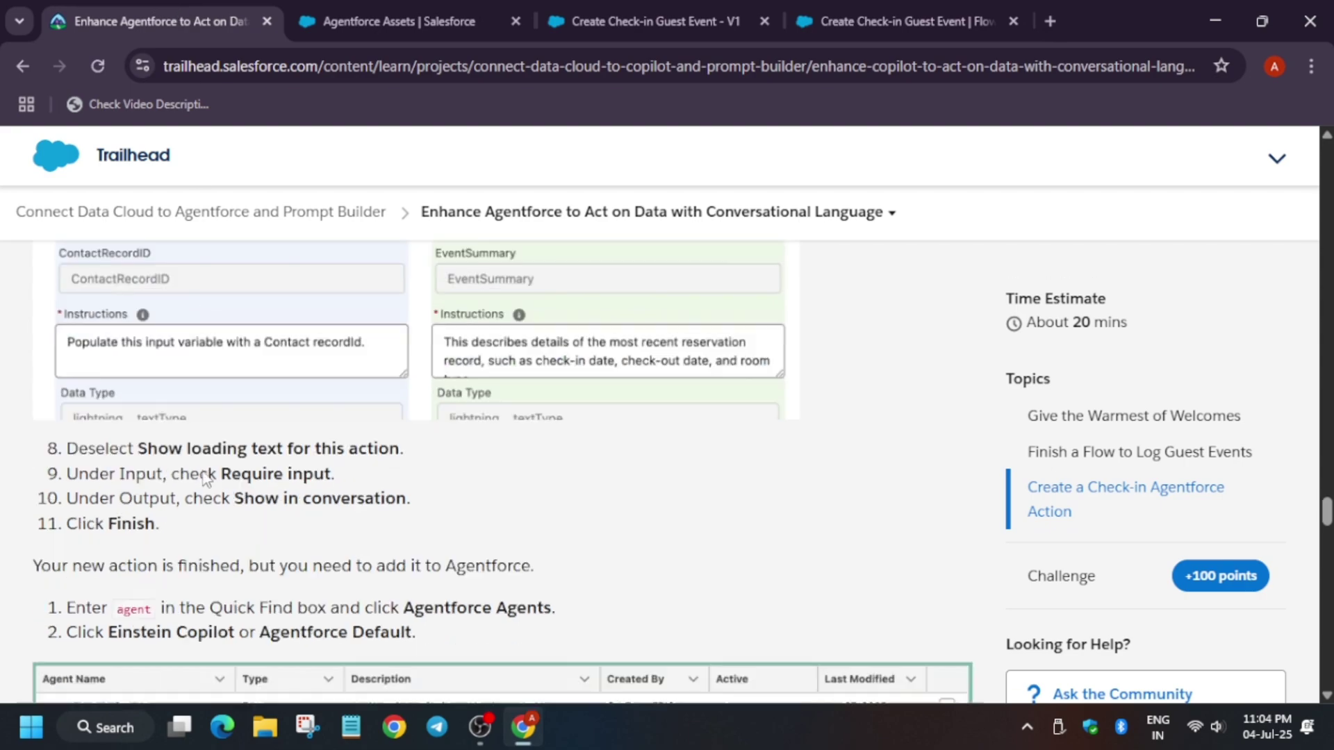
scroll(203, 516, "down", 15)
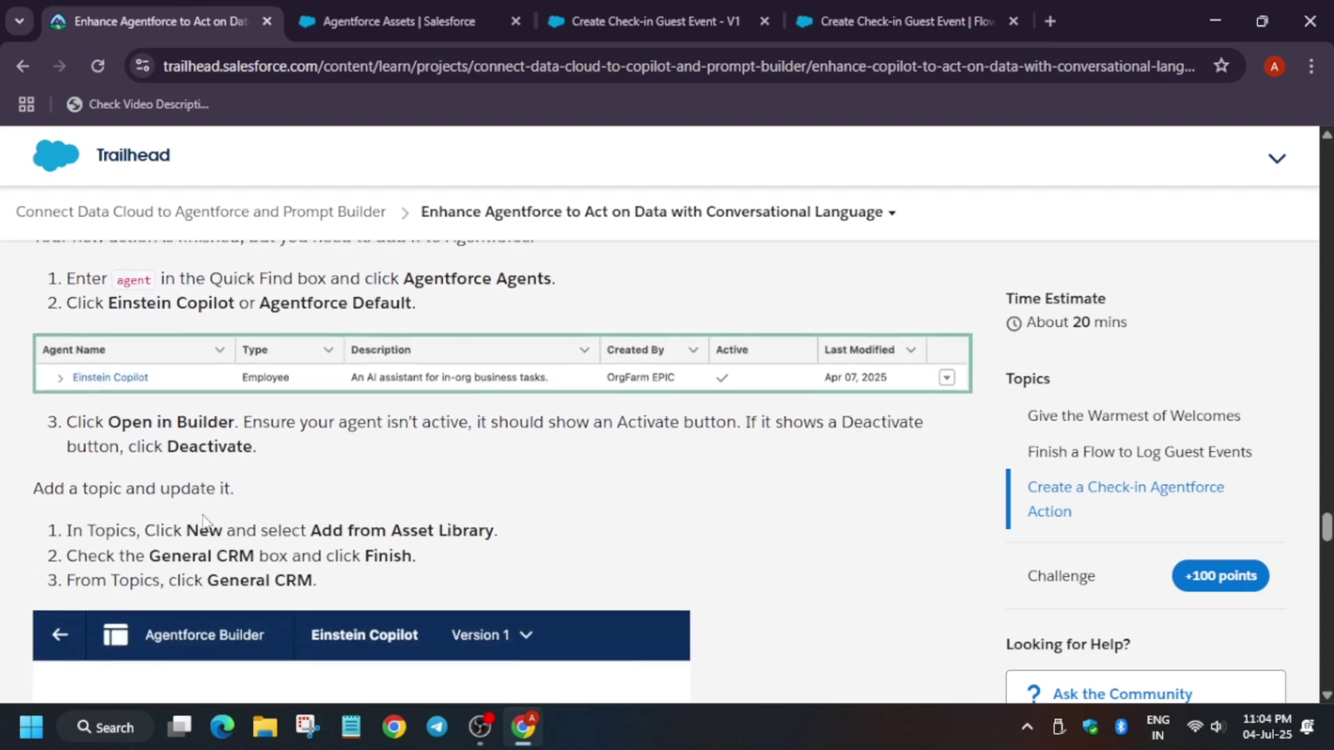
scroll(170, 557, "down", 10)
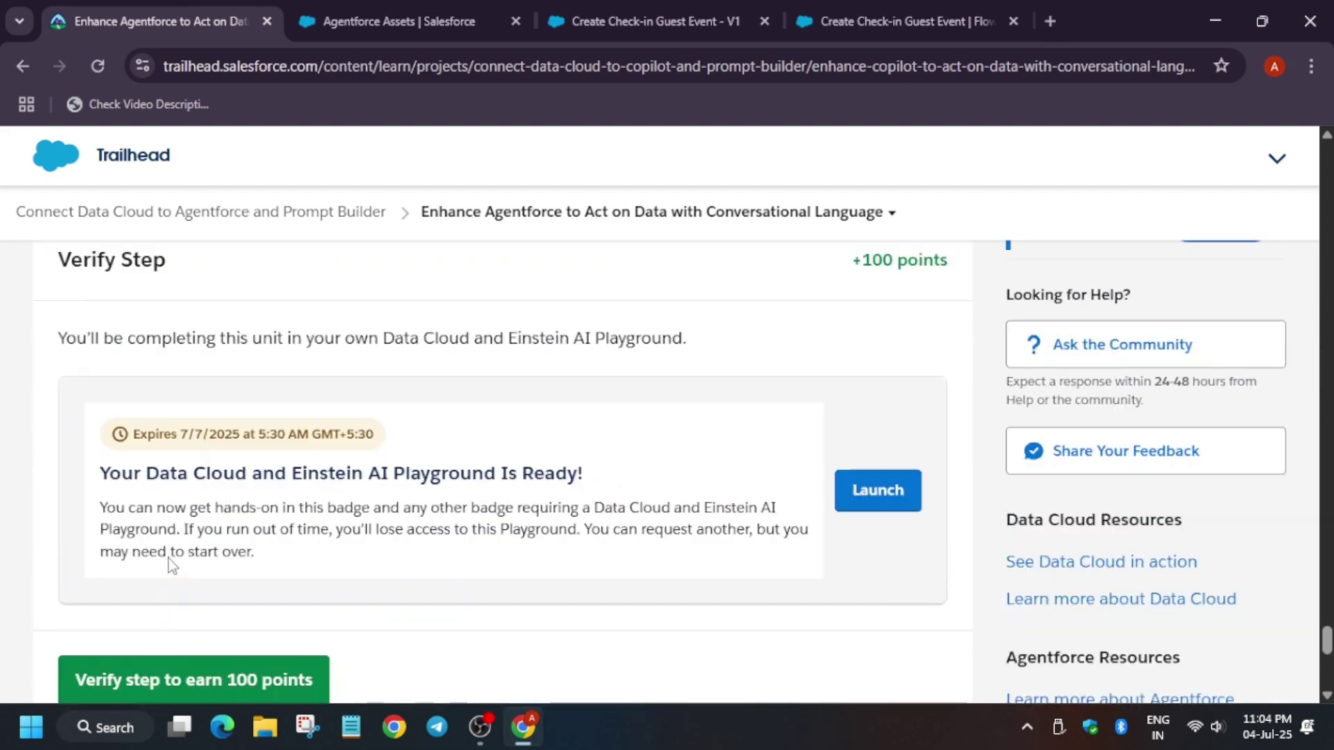
left_click(251, 275)
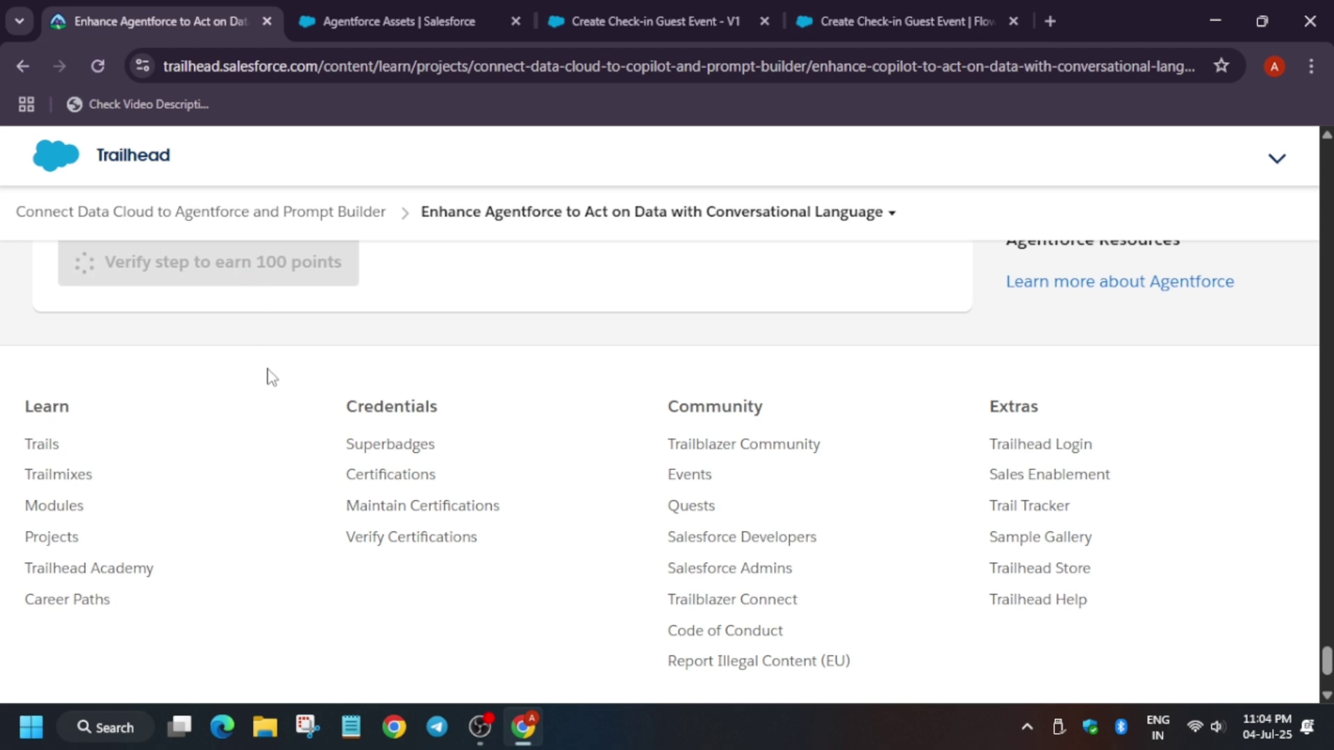
scroll(271, 380, "up", 3)
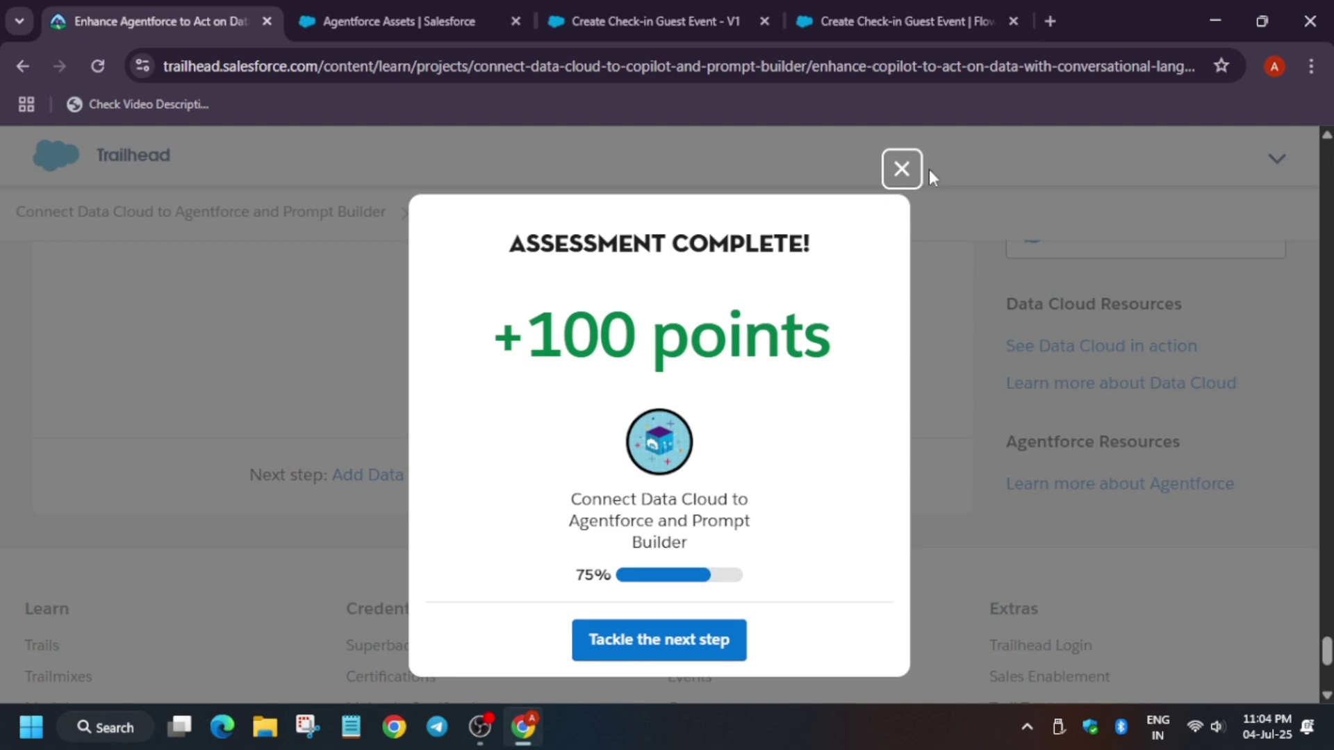
left_click(902, 169)
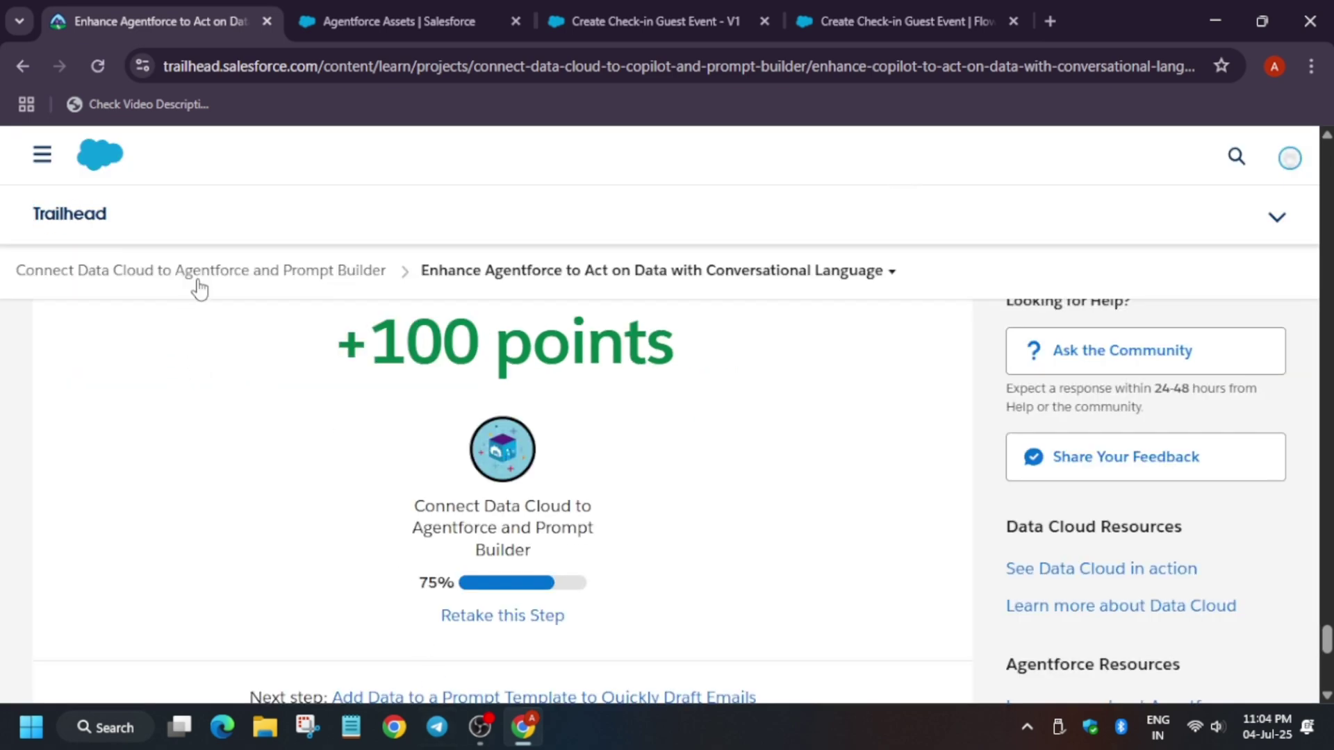